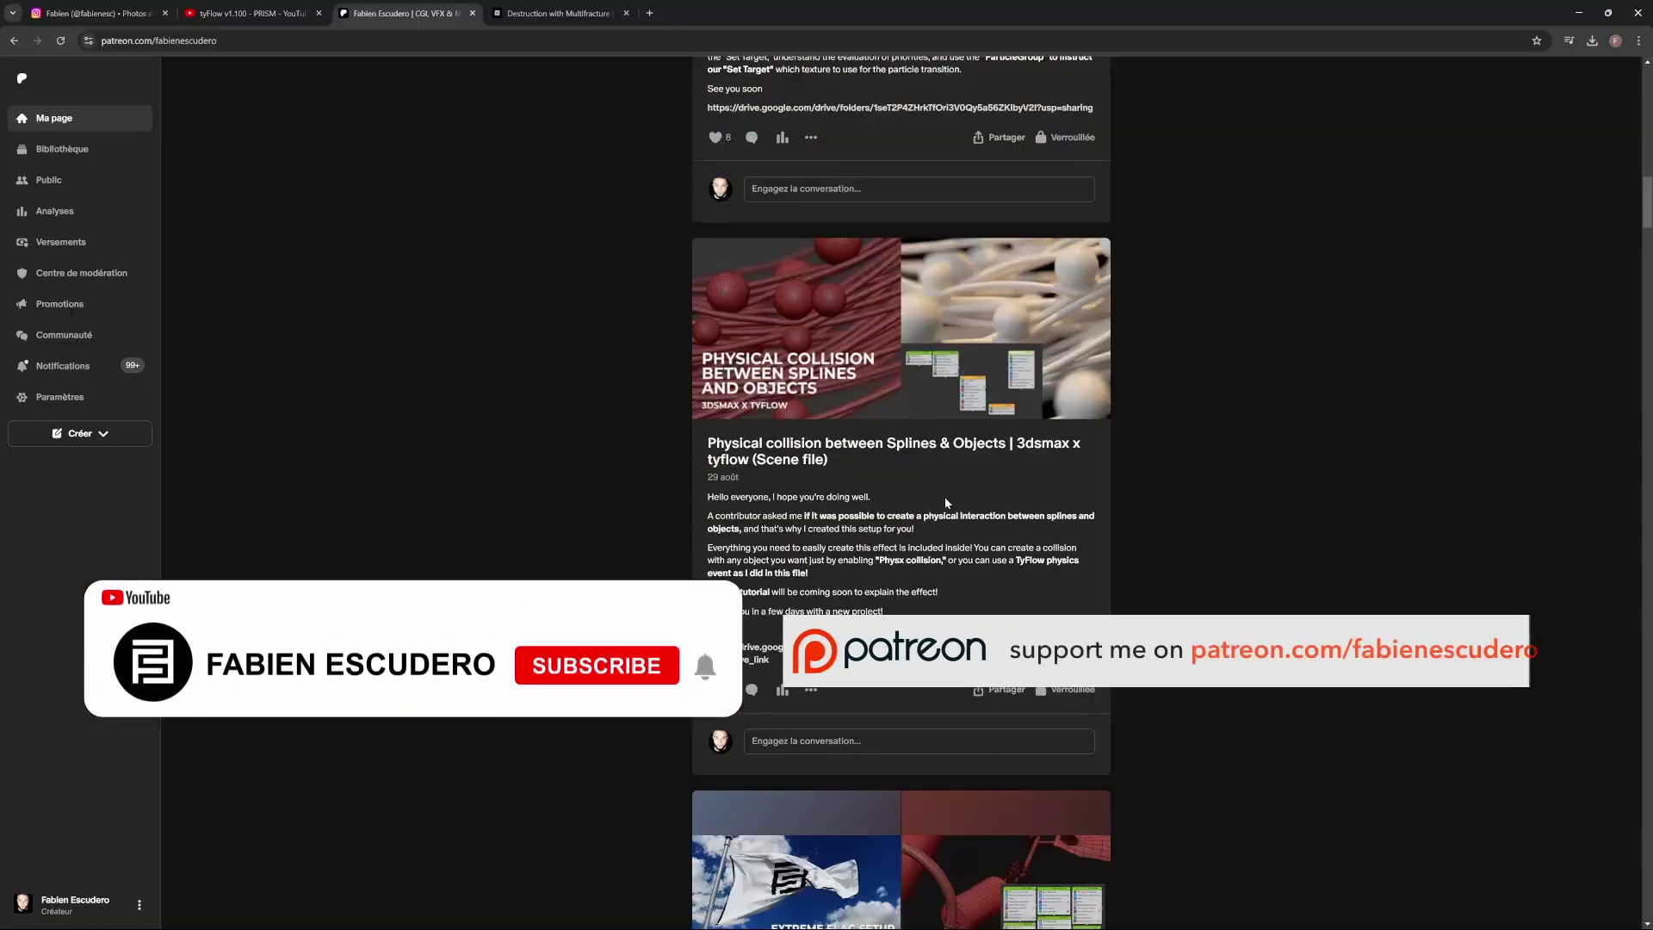
Browse the Patreon posts and the Destruction with Multifracture product page with its preview images.
{"action": "scroll", "coordinate": [944, 498], "scroll_direction": "down", "scroll_amount": 15}
{"action": "scroll", "coordinate": [720, 578], "scroll_direction": "down", "scroll_amount": 20}
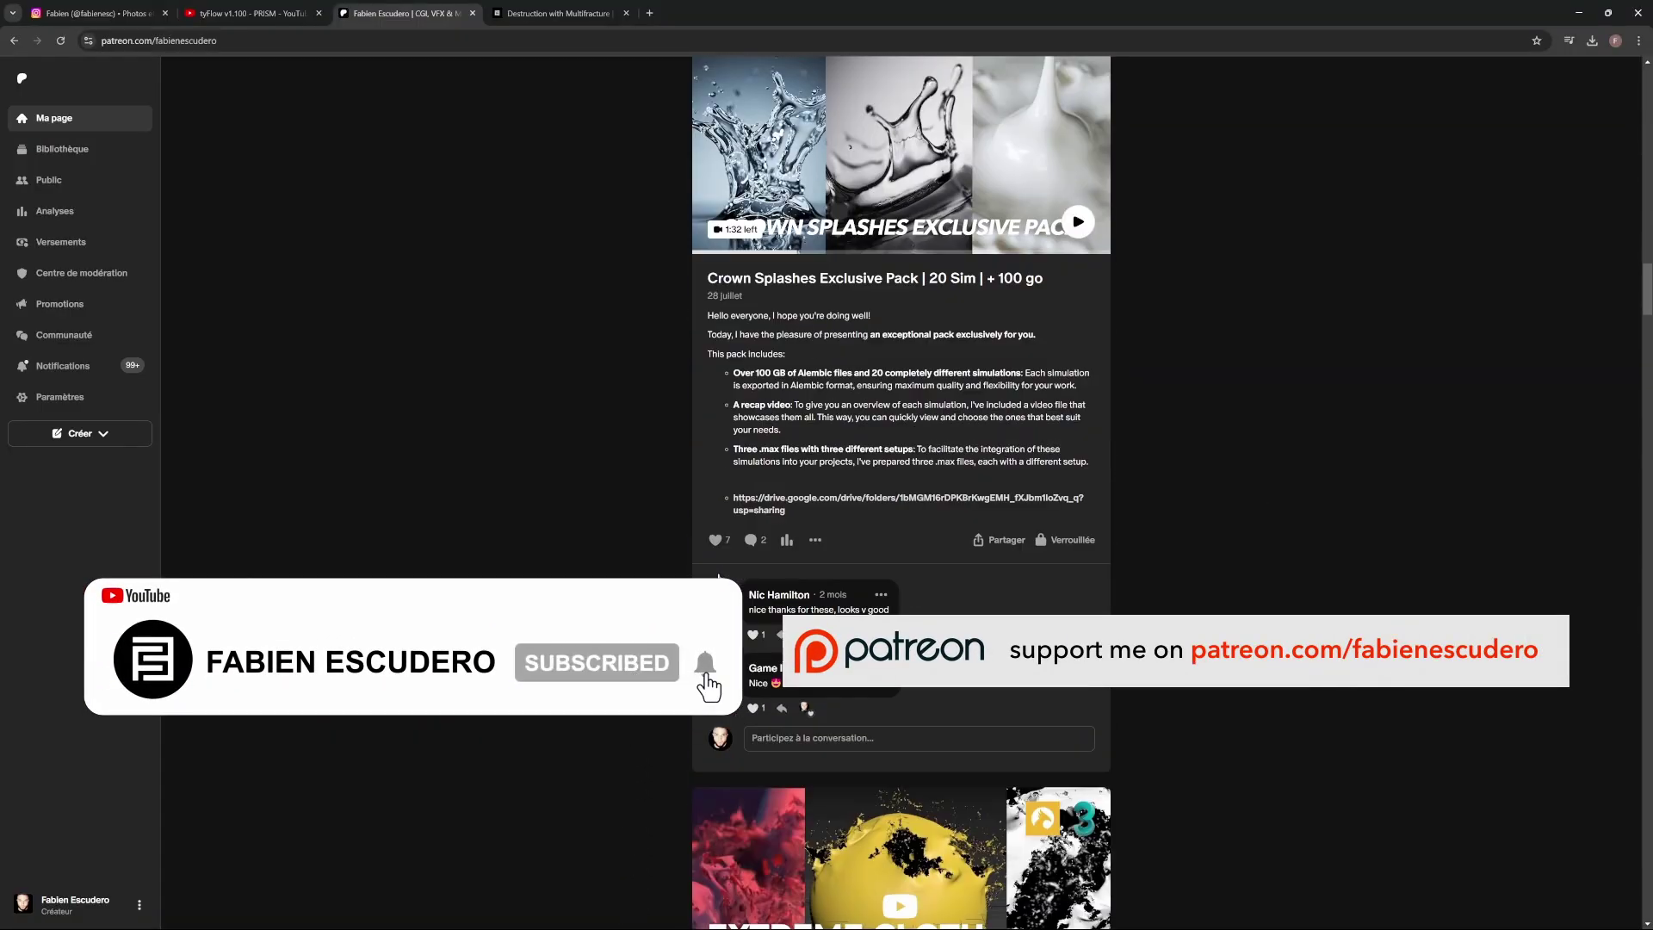
{"action": "scroll", "coordinate": [719, 579], "scroll_direction": "down", "scroll_amount": 20}
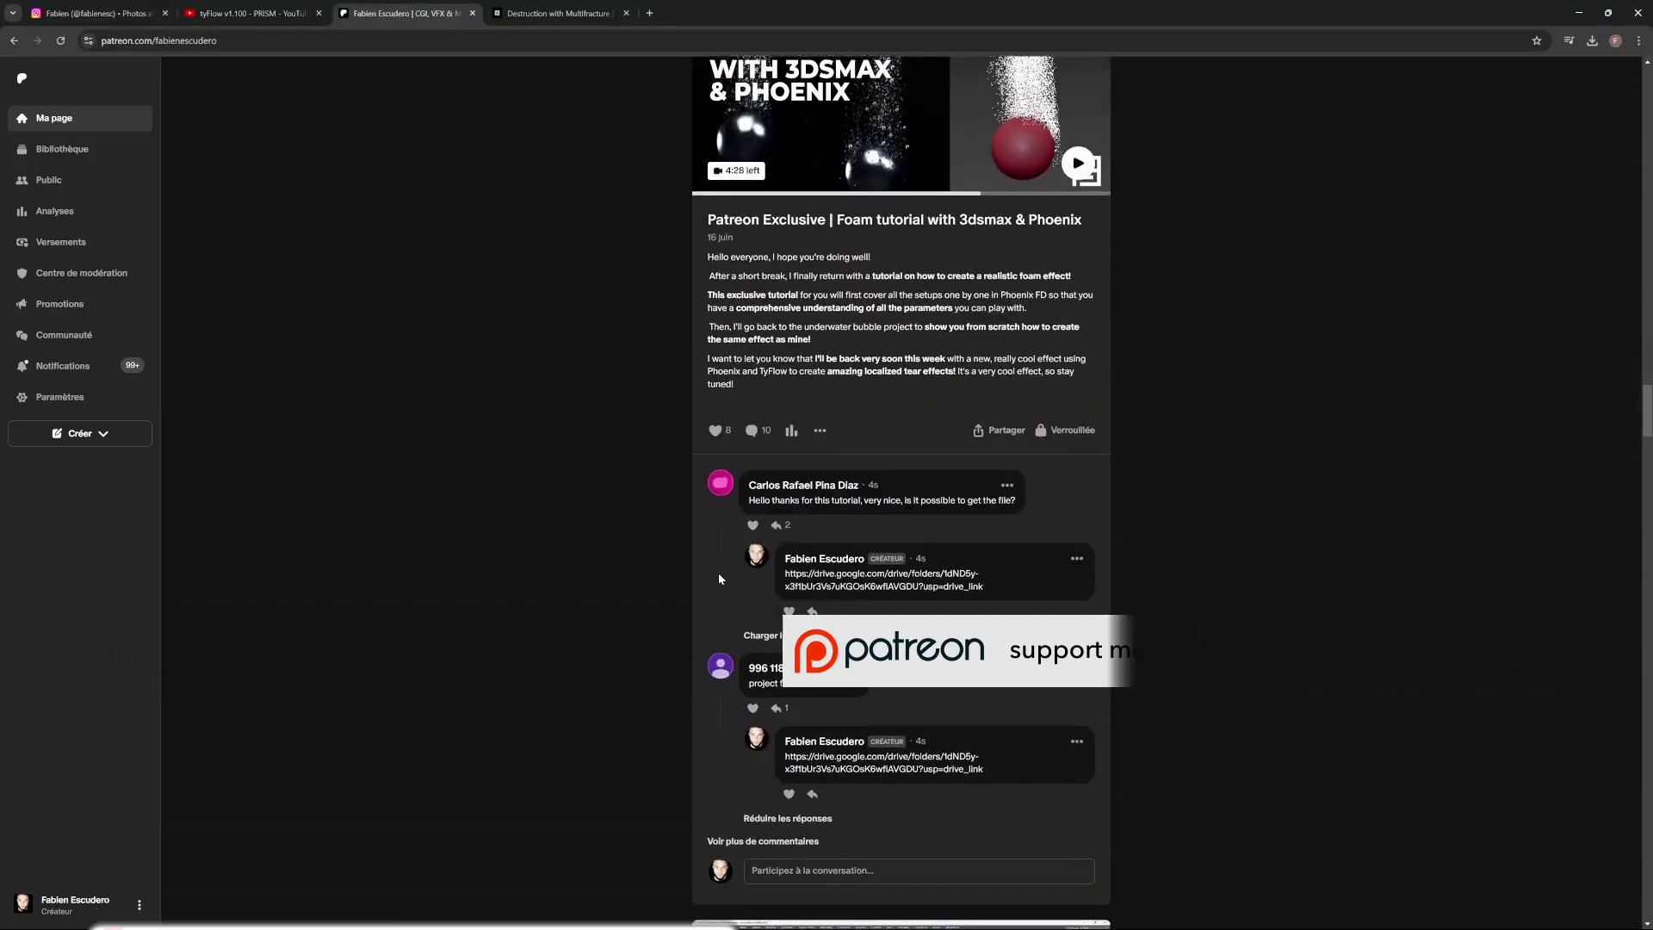
{"action": "left_click", "coordinate": [558, 12]}
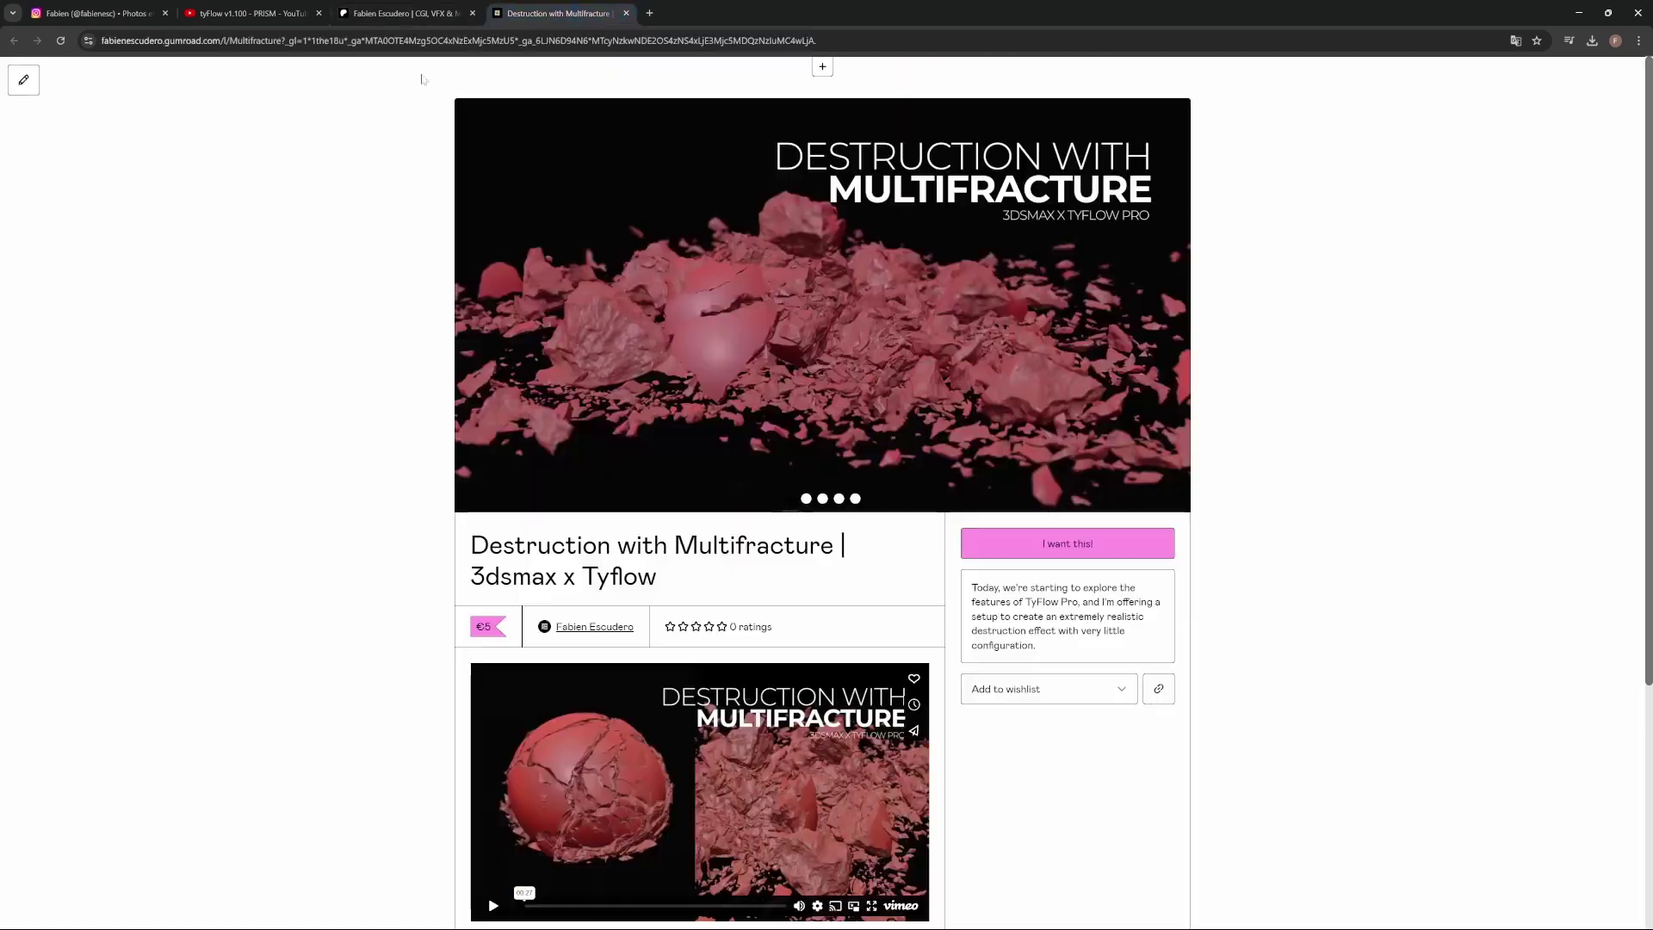
{"action": "scroll", "coordinate": [789, 517], "scroll_direction": "down", "scroll_amount": 2}
{"action": "scroll", "coordinate": [544, 670], "scroll_direction": "up", "scroll_amount": 2}
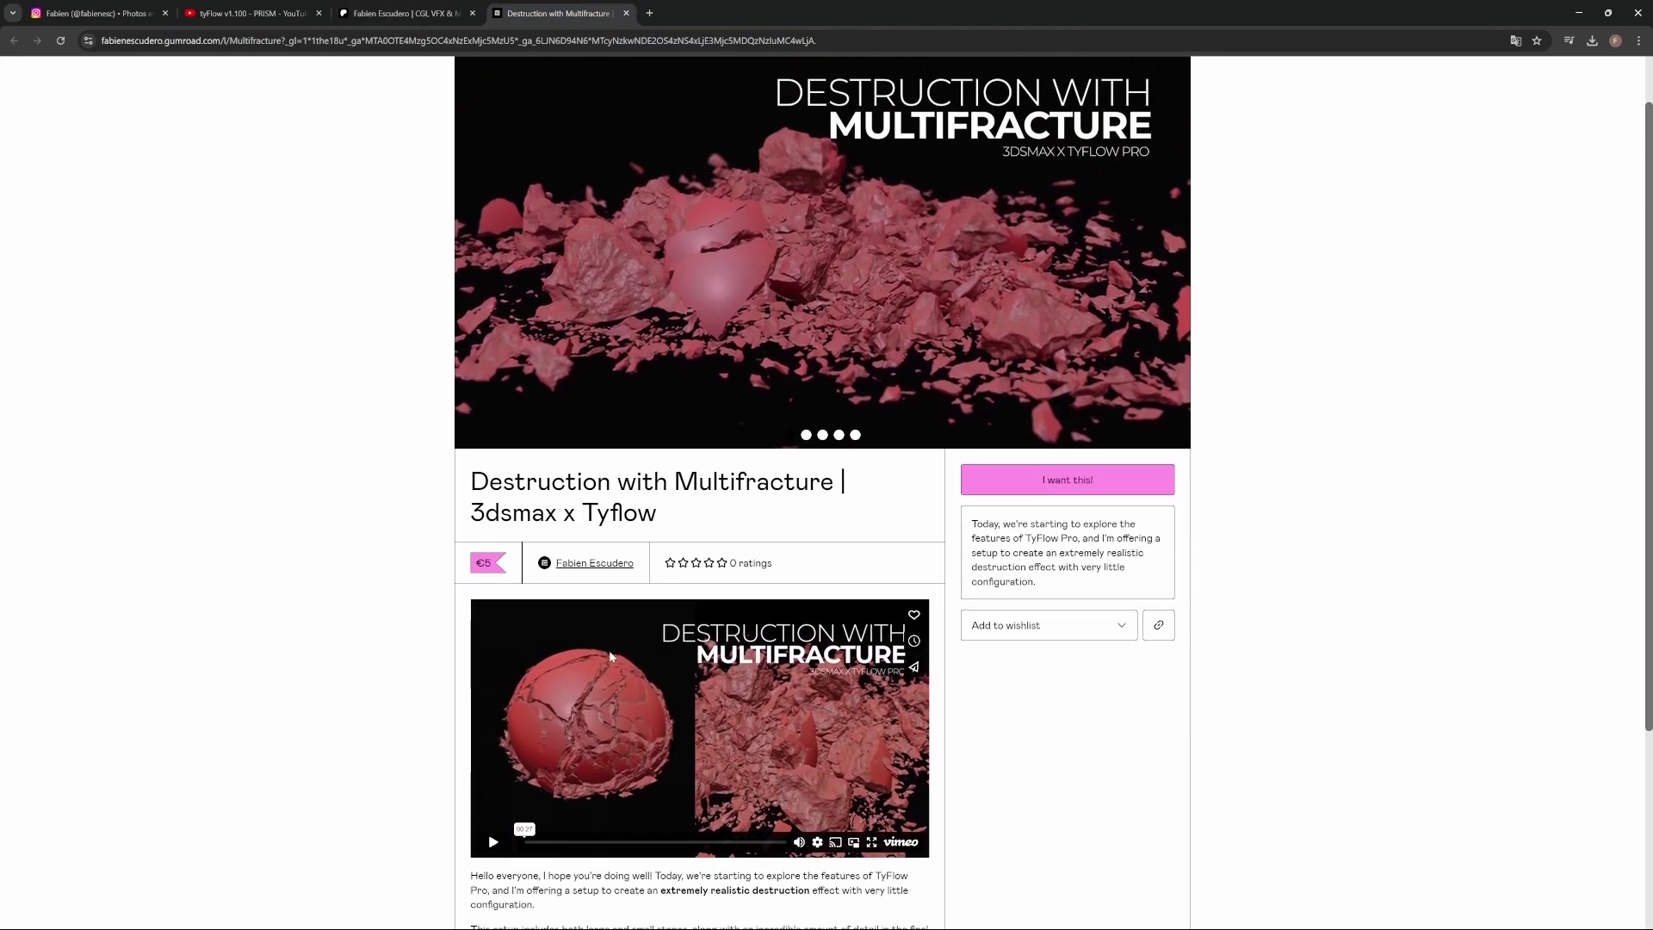
{"action": "left_click", "coordinate": [1171, 306]}
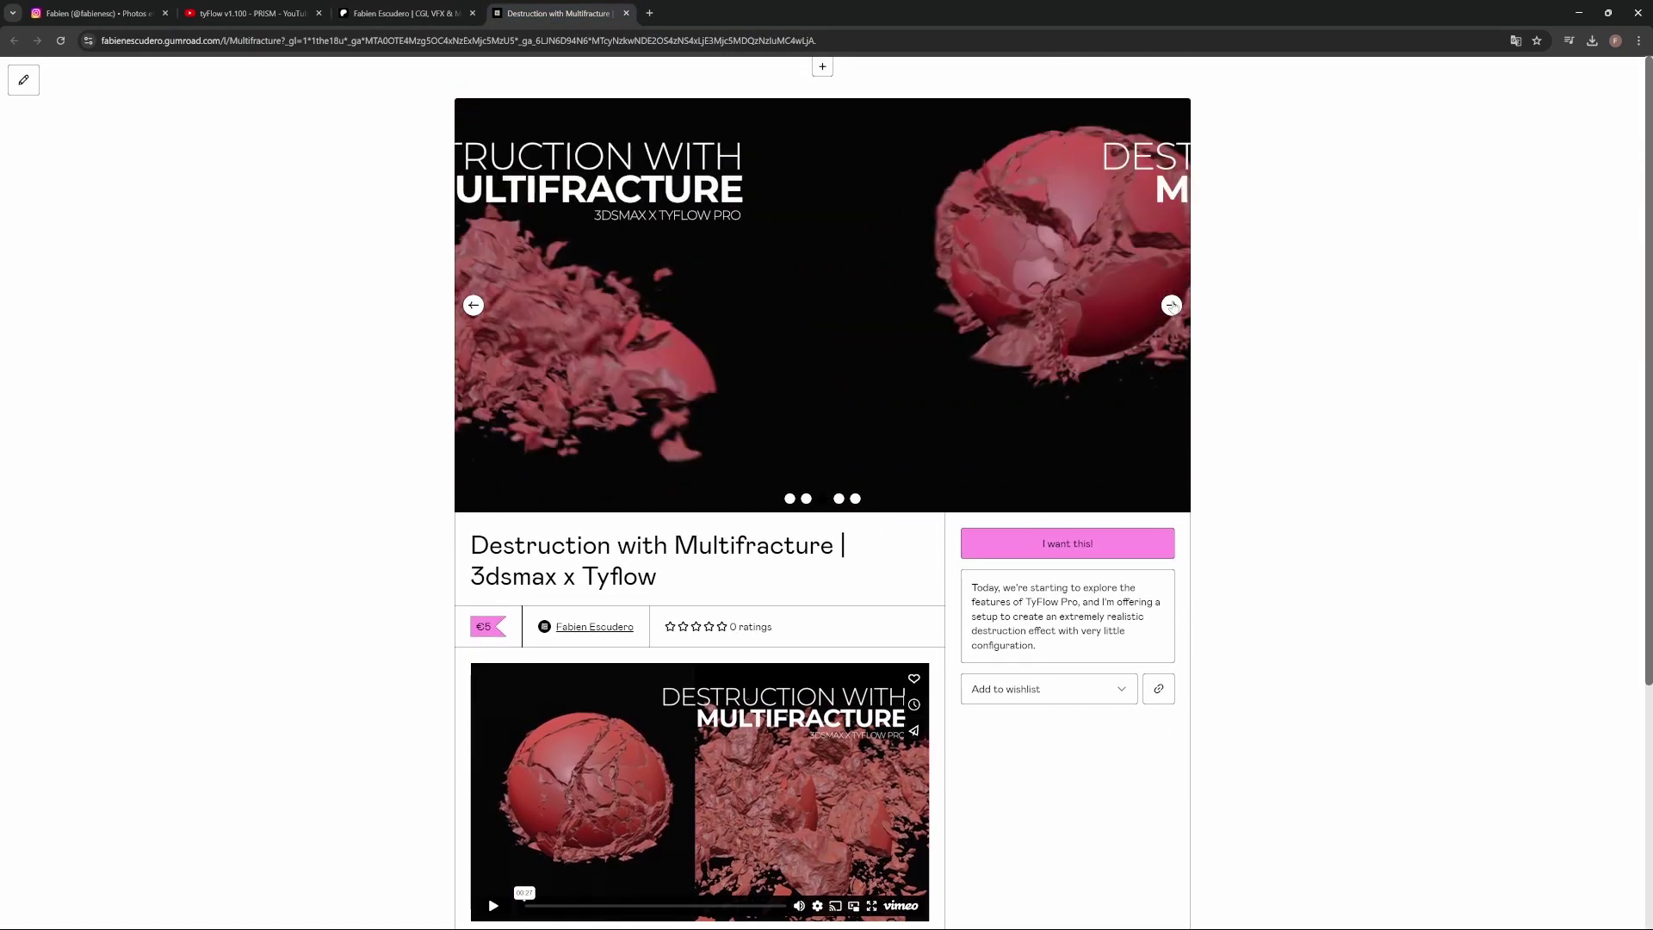
{"action": "left_click", "coordinate": [1171, 305]}
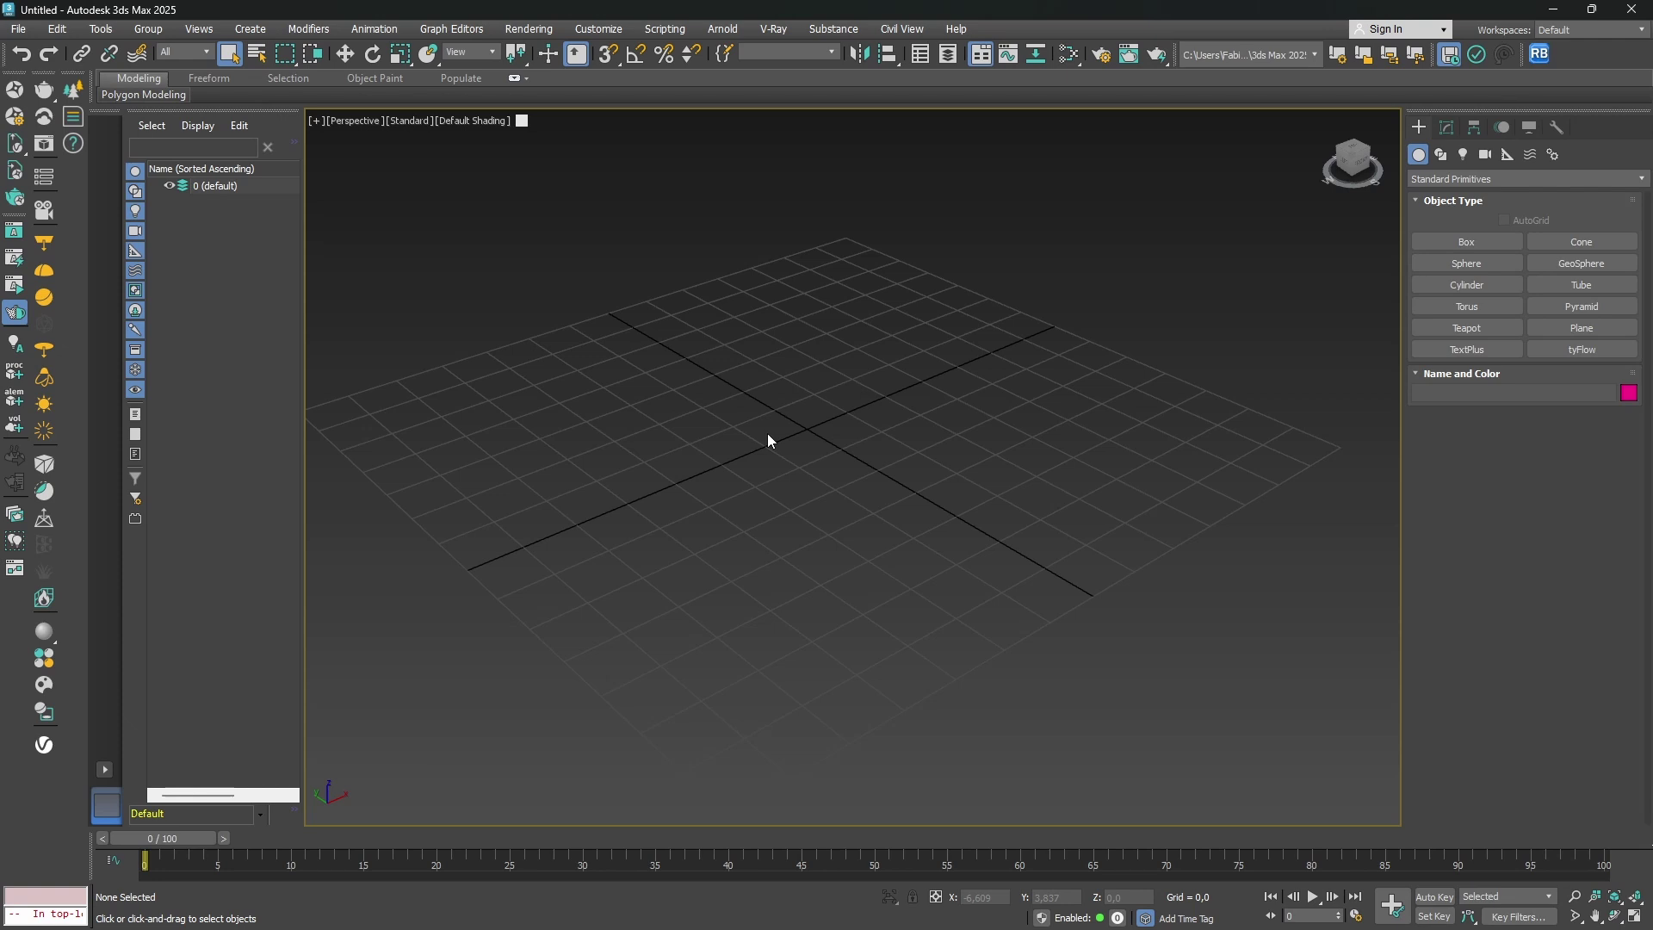
Draw a sphere with a radius of about 15.8 at the centre of the grid.
{"action": "left_click", "coordinate": [1517, 268]}
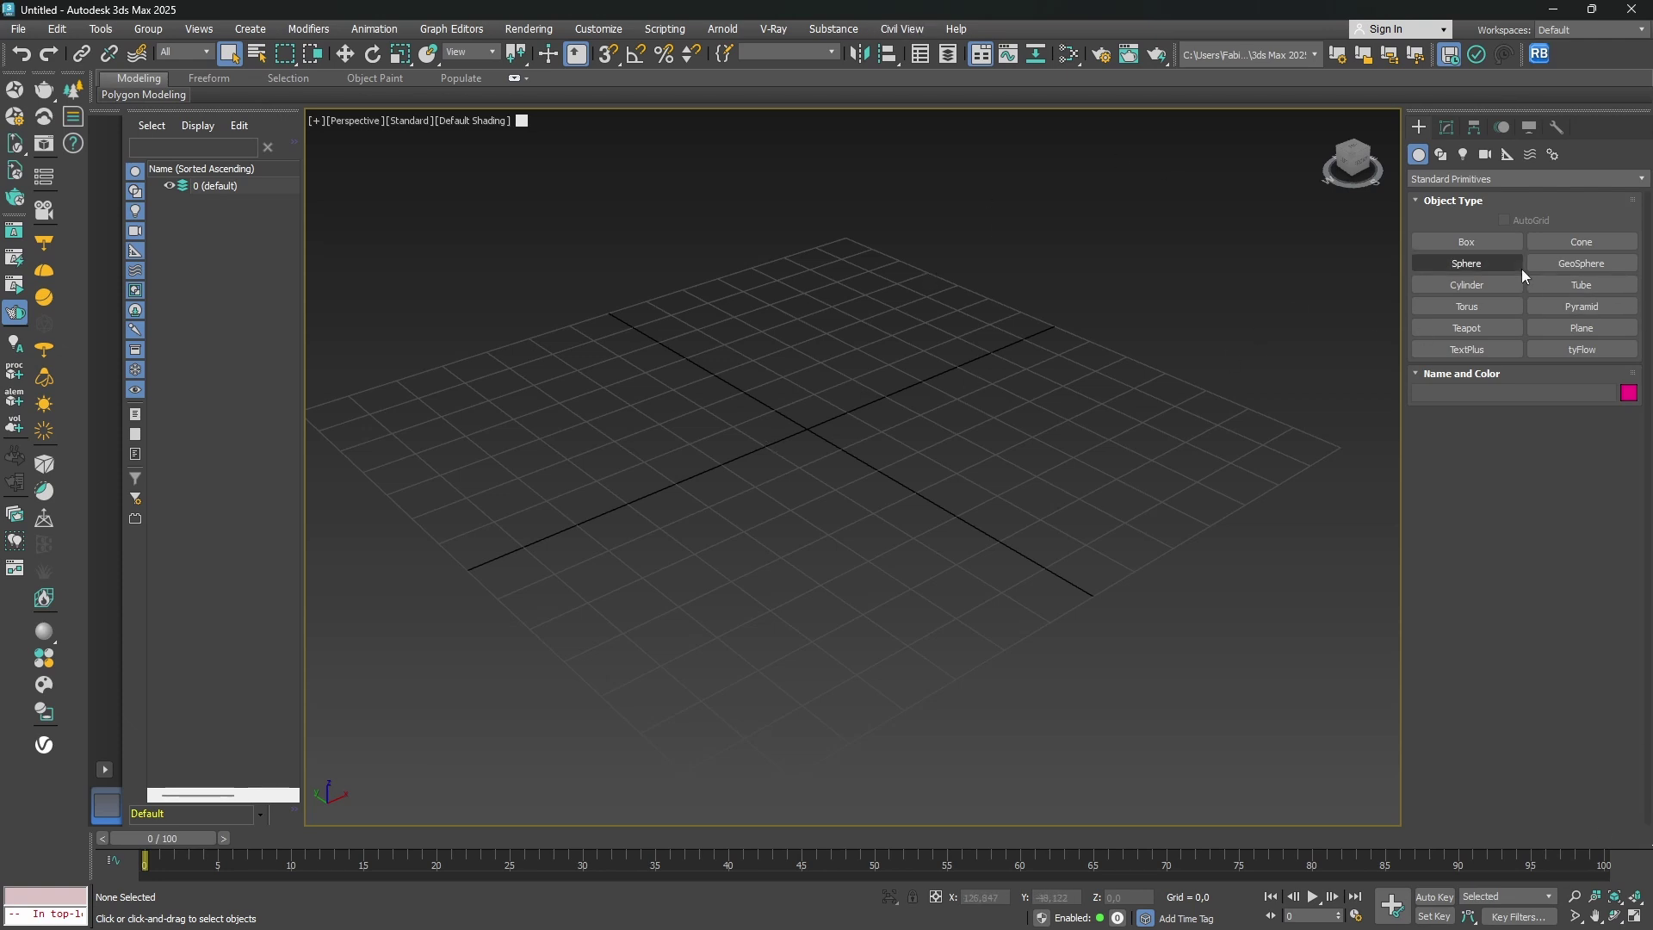
{"action": "middle_click_drag", "start_coordinate": [783, 525], "coordinate": [743, 517], "text": "alt"}
{"action": "left_click_drag", "start_coordinate": [818, 418], "coordinate": [887, 379]}
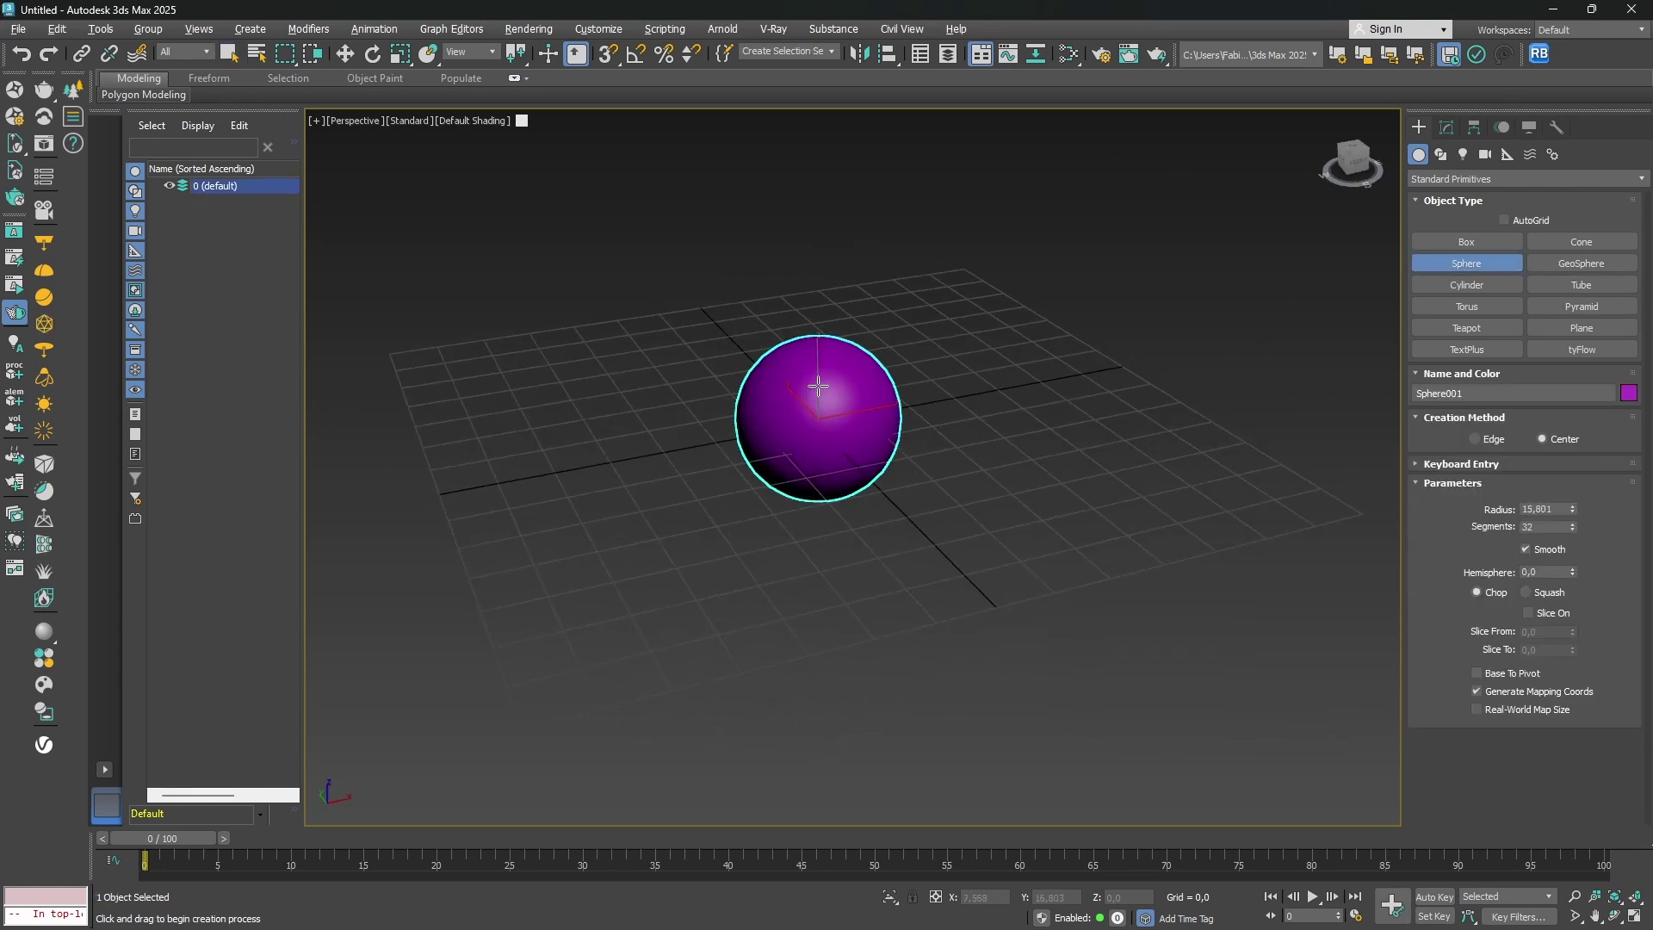
Raise the sphere well above the ground grid and scale it uniformly to about 121%.
{"action": "key", "text": "w"}
{"action": "key", "text": "f"}
{"action": "left_click_drag", "start_coordinate": [854, 479], "coordinate": [854, 339]}
{"action": "right_click", "coordinate": [866, 296]}
{"action": "left_click", "coordinate": [938, 332]}
{"action": "key", "text": "p"}
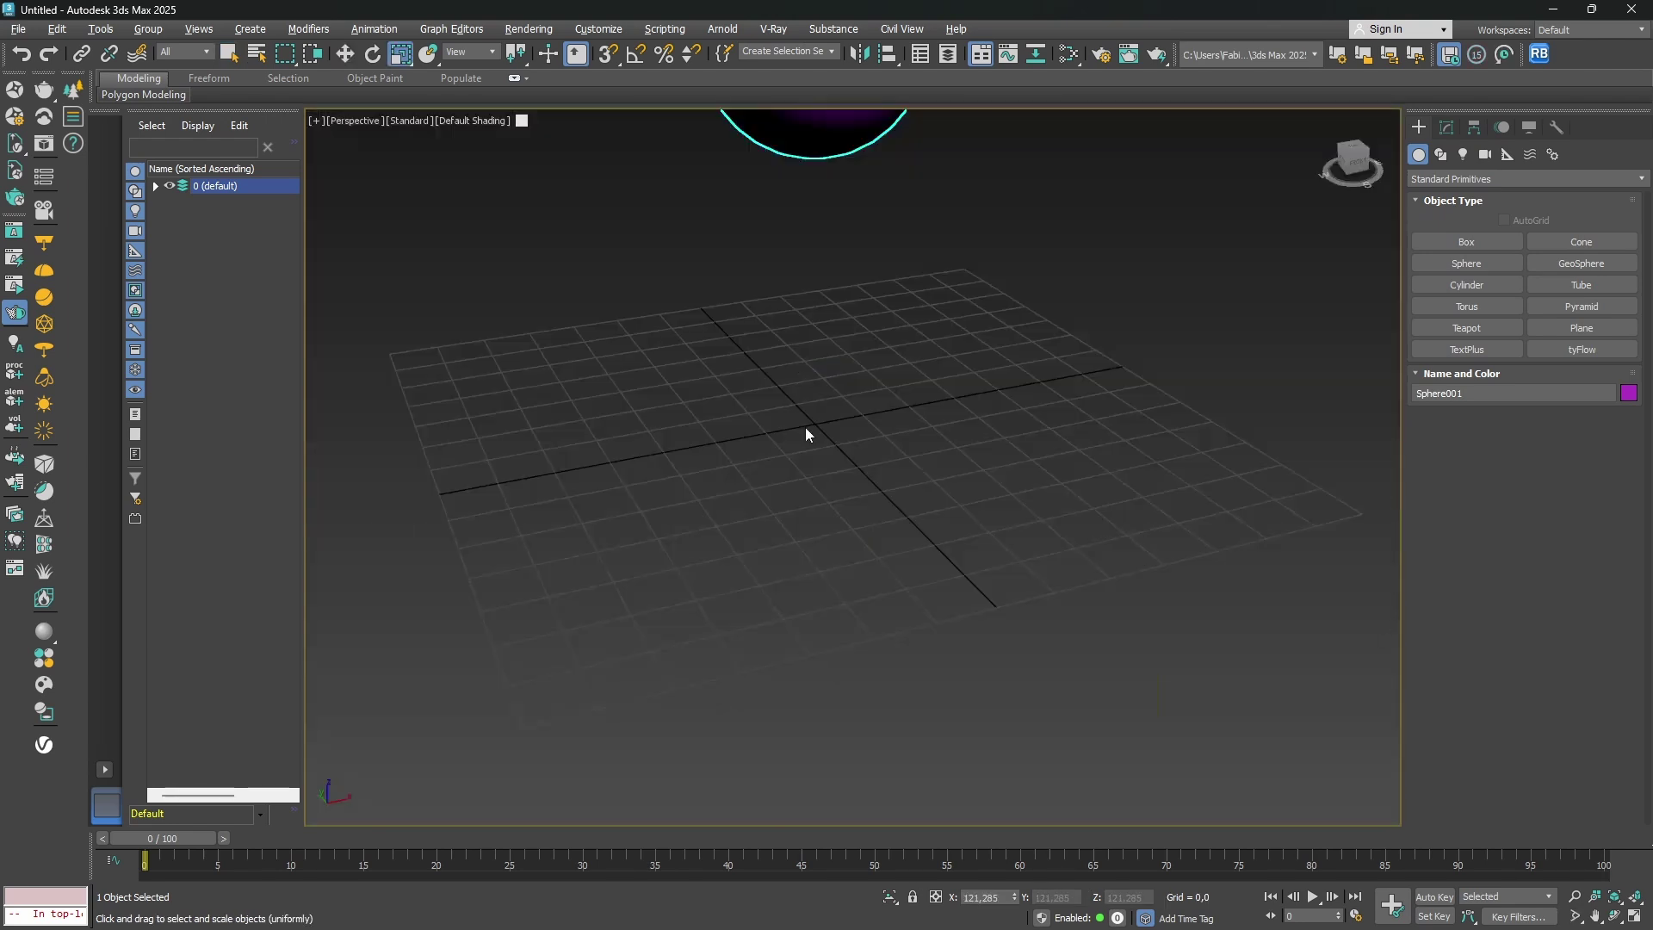
Set the sphere's segments to 100.
{"action": "left_click", "coordinate": [1445, 129]}
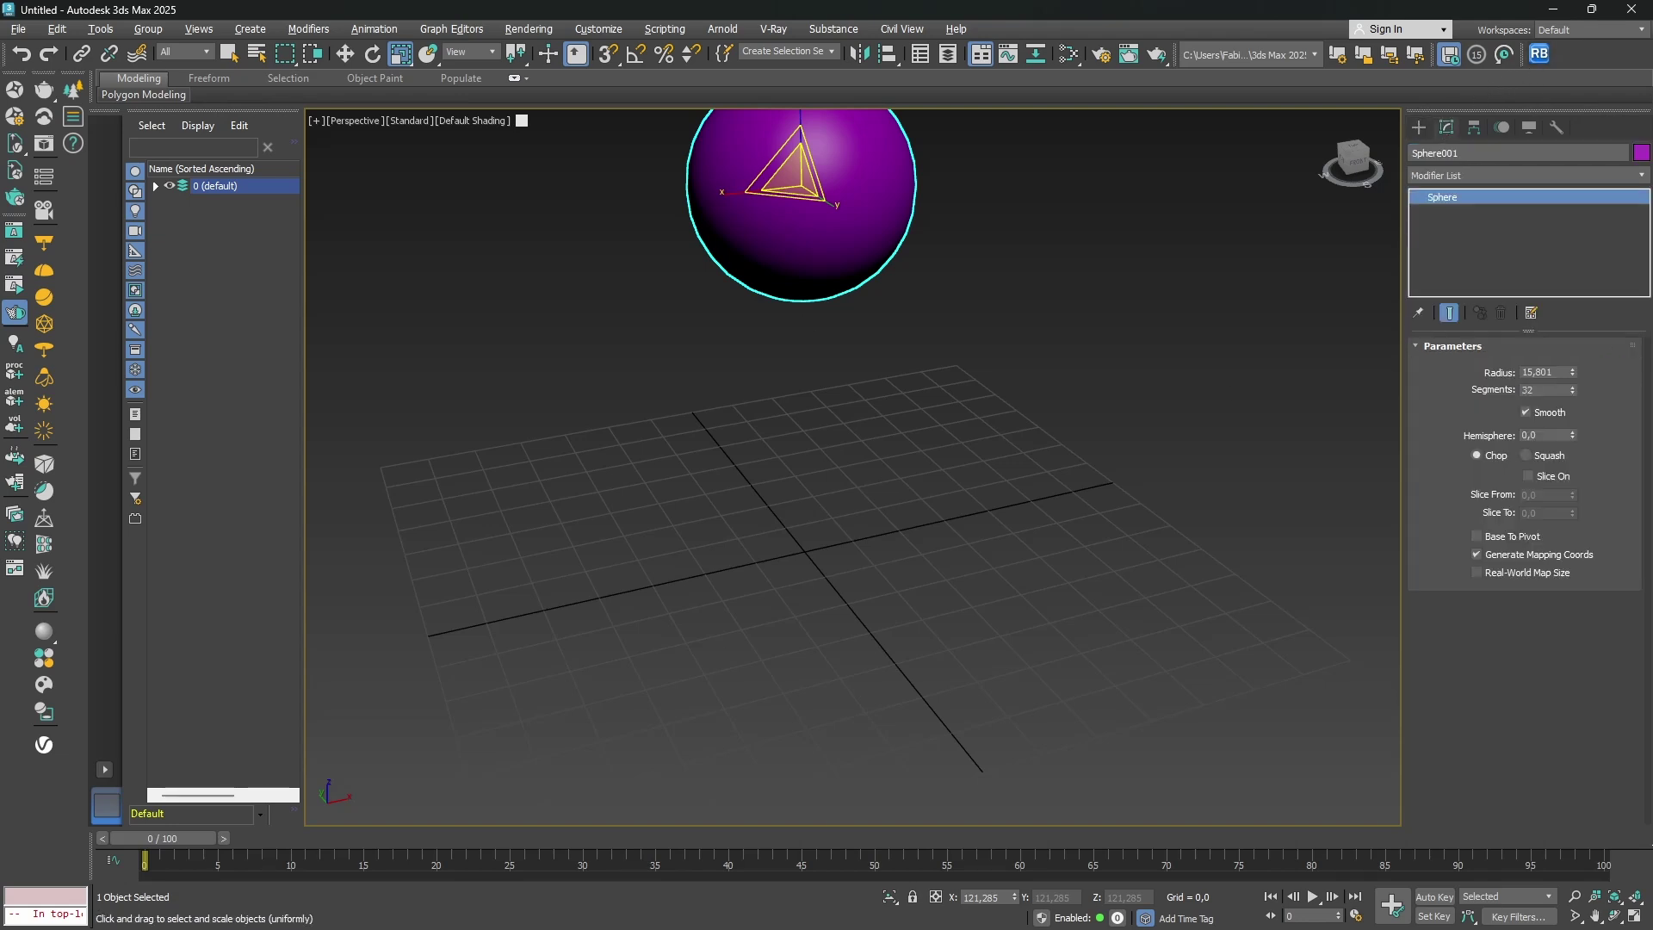
{"action": "left_click", "coordinate": [1546, 389]}
{"action": "type", "text": "100"}
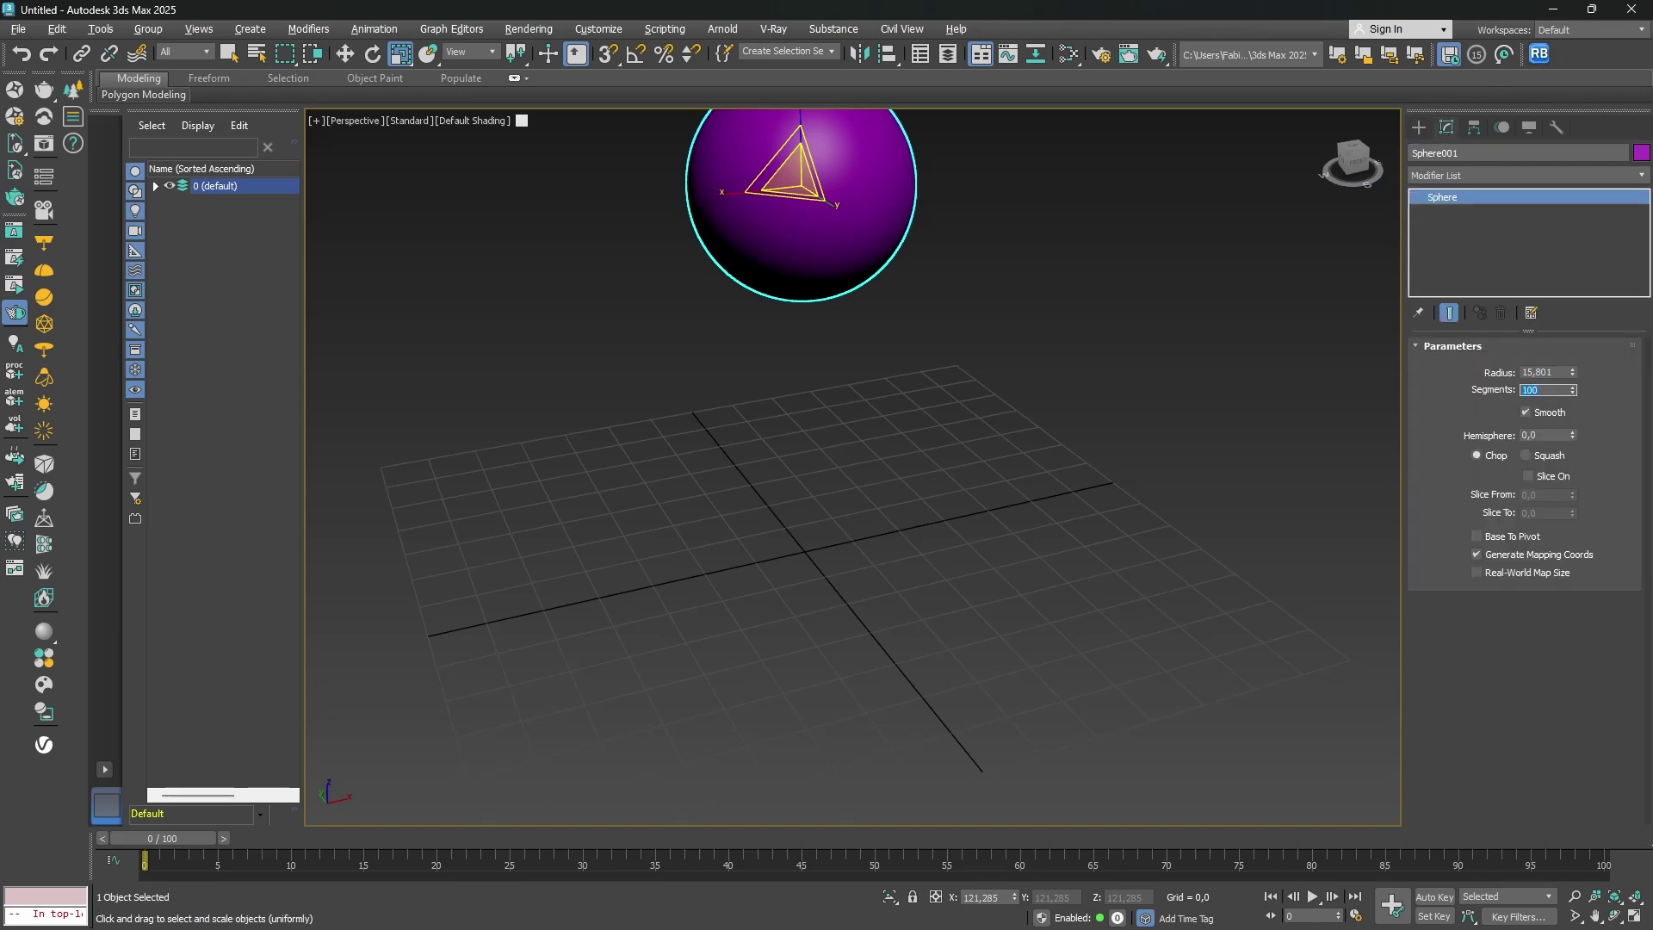
Adjust the sphere's height above the grid to about 78.4 on the Z axis.
{"action": "middle_click_drag", "start_coordinate": [855, 339], "coordinate": [759, 430]}
{"action": "left_click_drag", "start_coordinate": [694, 263], "coordinate": [696, 199]}
{"action": "right_click", "coordinate": [696, 268]}
{"action": "left_click", "coordinate": [706, 283]}
{"action": "middle_click_drag", "start_coordinate": [652, 315], "coordinate": [650, 307], "text": "alt"}
{"action": "scroll", "coordinate": [651, 307], "scroll_direction": "down", "scroll_amount": 2}
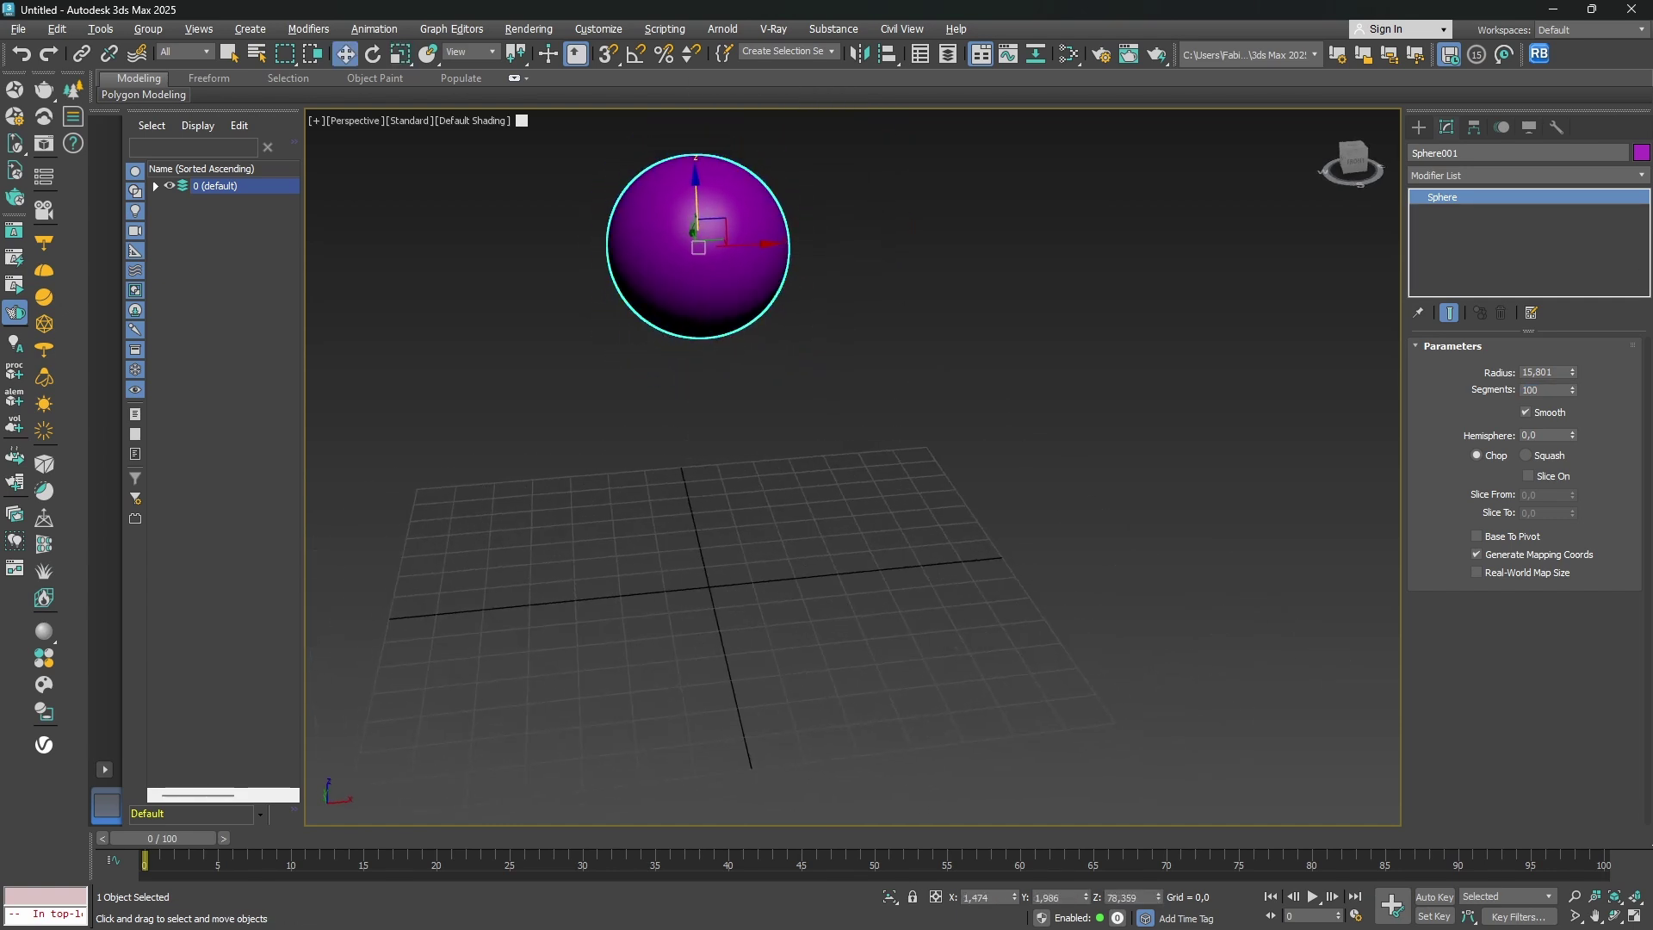
Create a tyFlow object on the ground plane beside the grid.
{"action": "left_click", "coordinate": [1417, 127]}
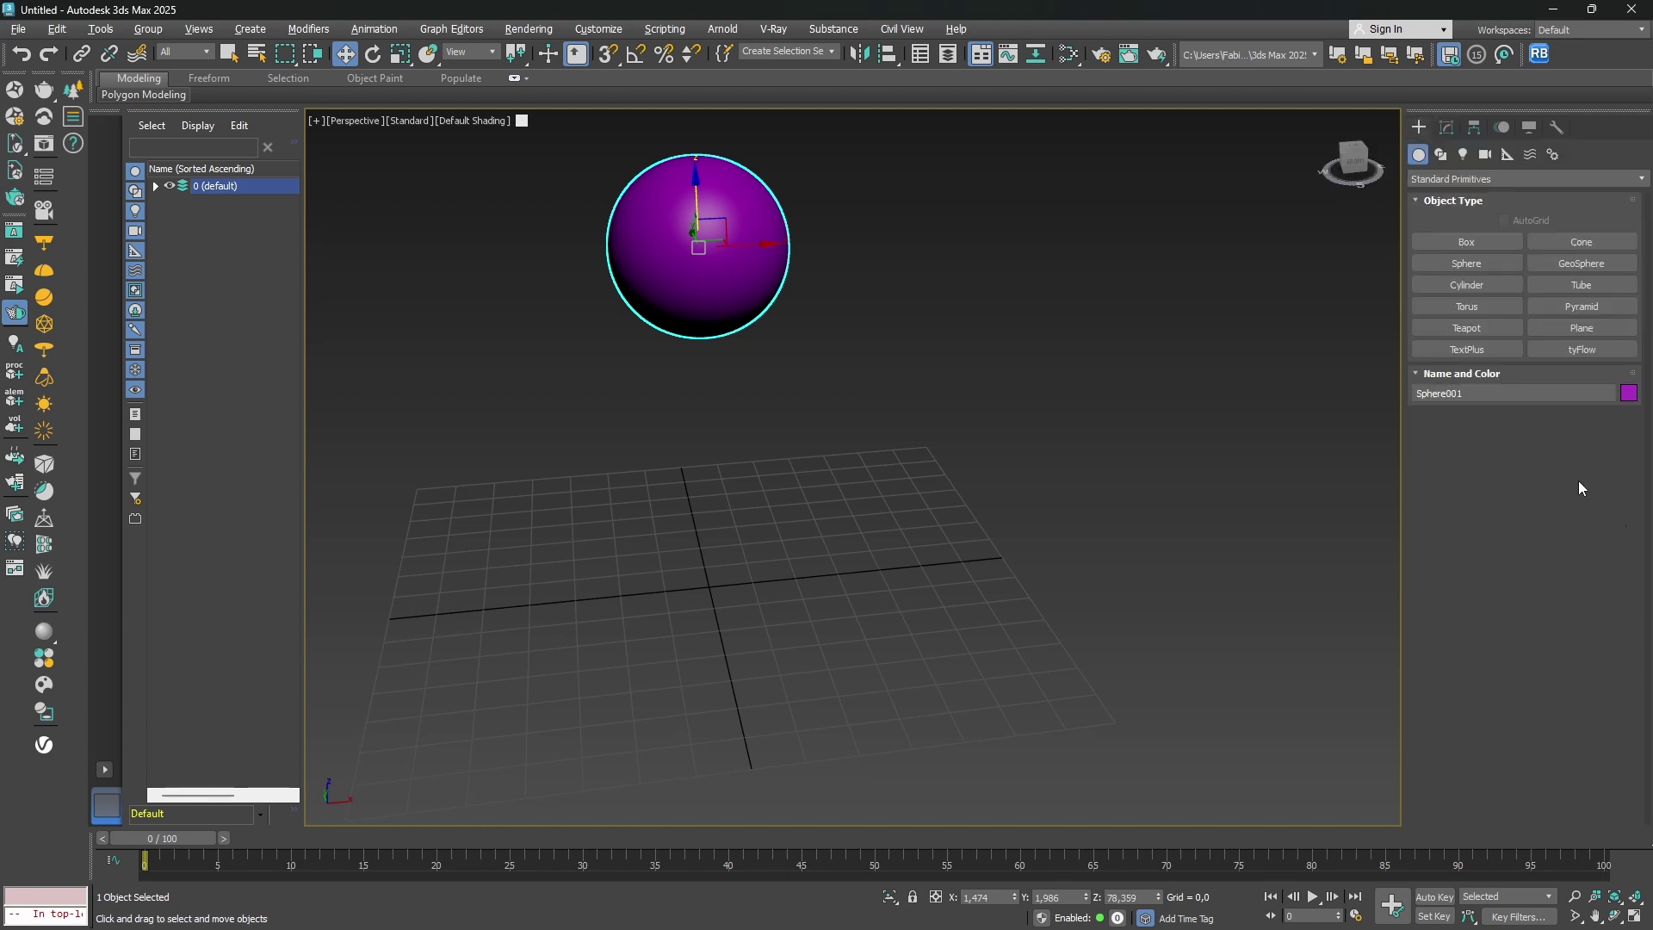
{"action": "left_click", "coordinate": [1582, 348]}
{"action": "left_click", "coordinate": [1083, 551]}
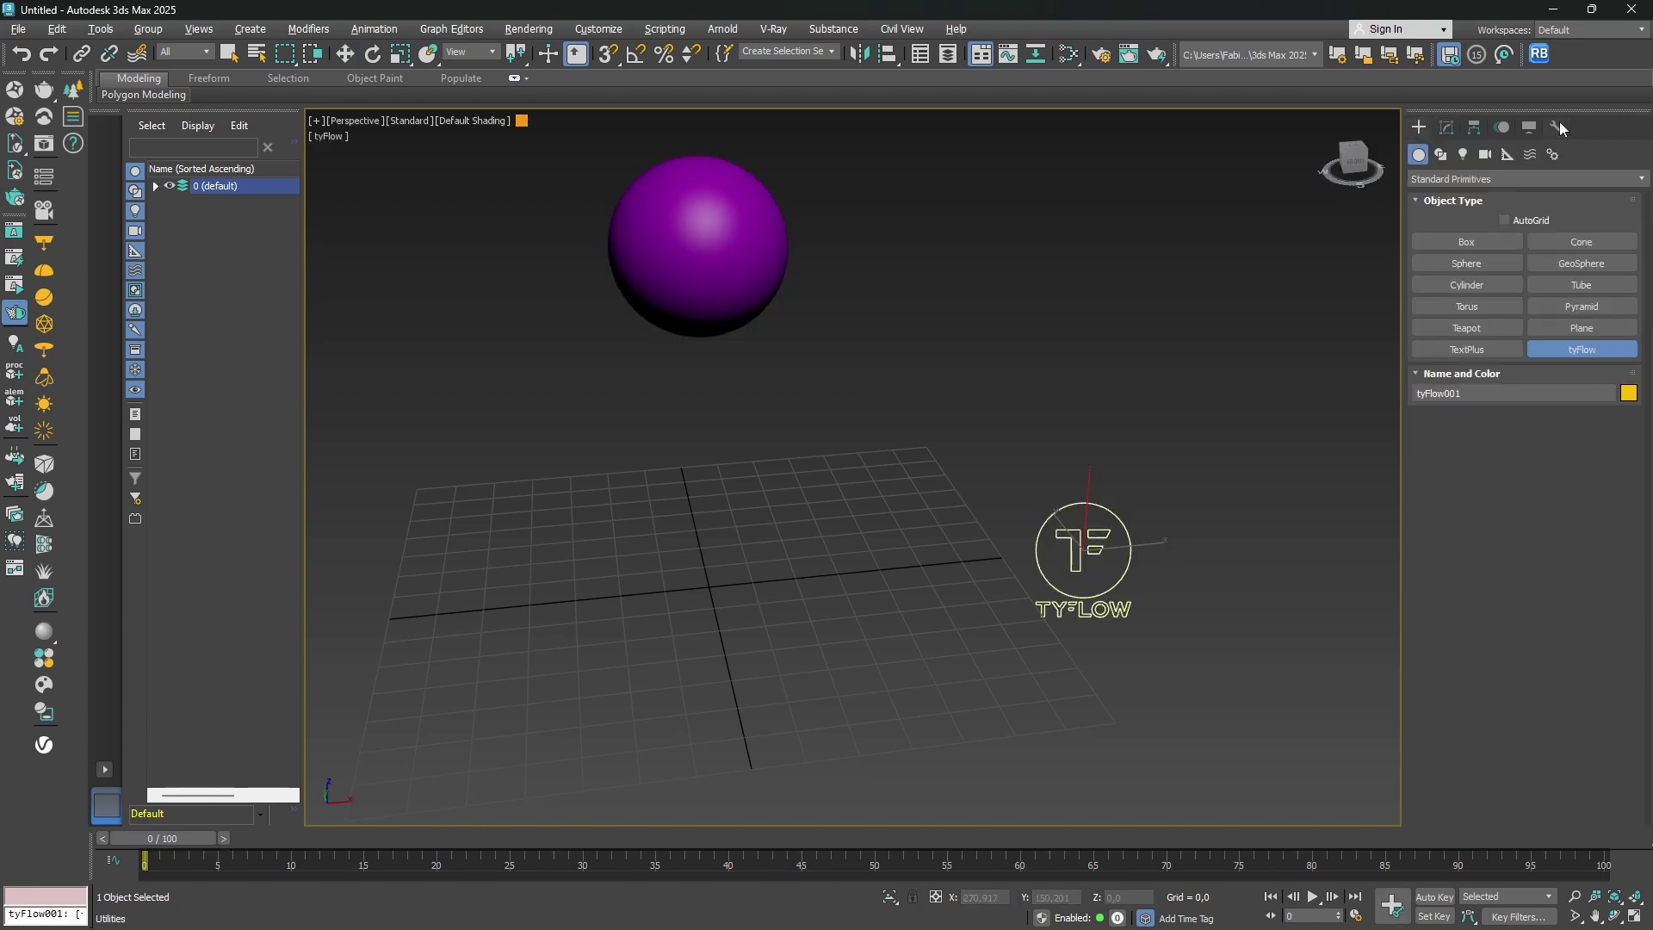
Open the tyFlow object's editor, then narrow and reposition its window so the sphere remains in view.
{"action": "left_click", "coordinate": [1445, 129]}
{"action": "left_click", "coordinate": [1472, 384]}
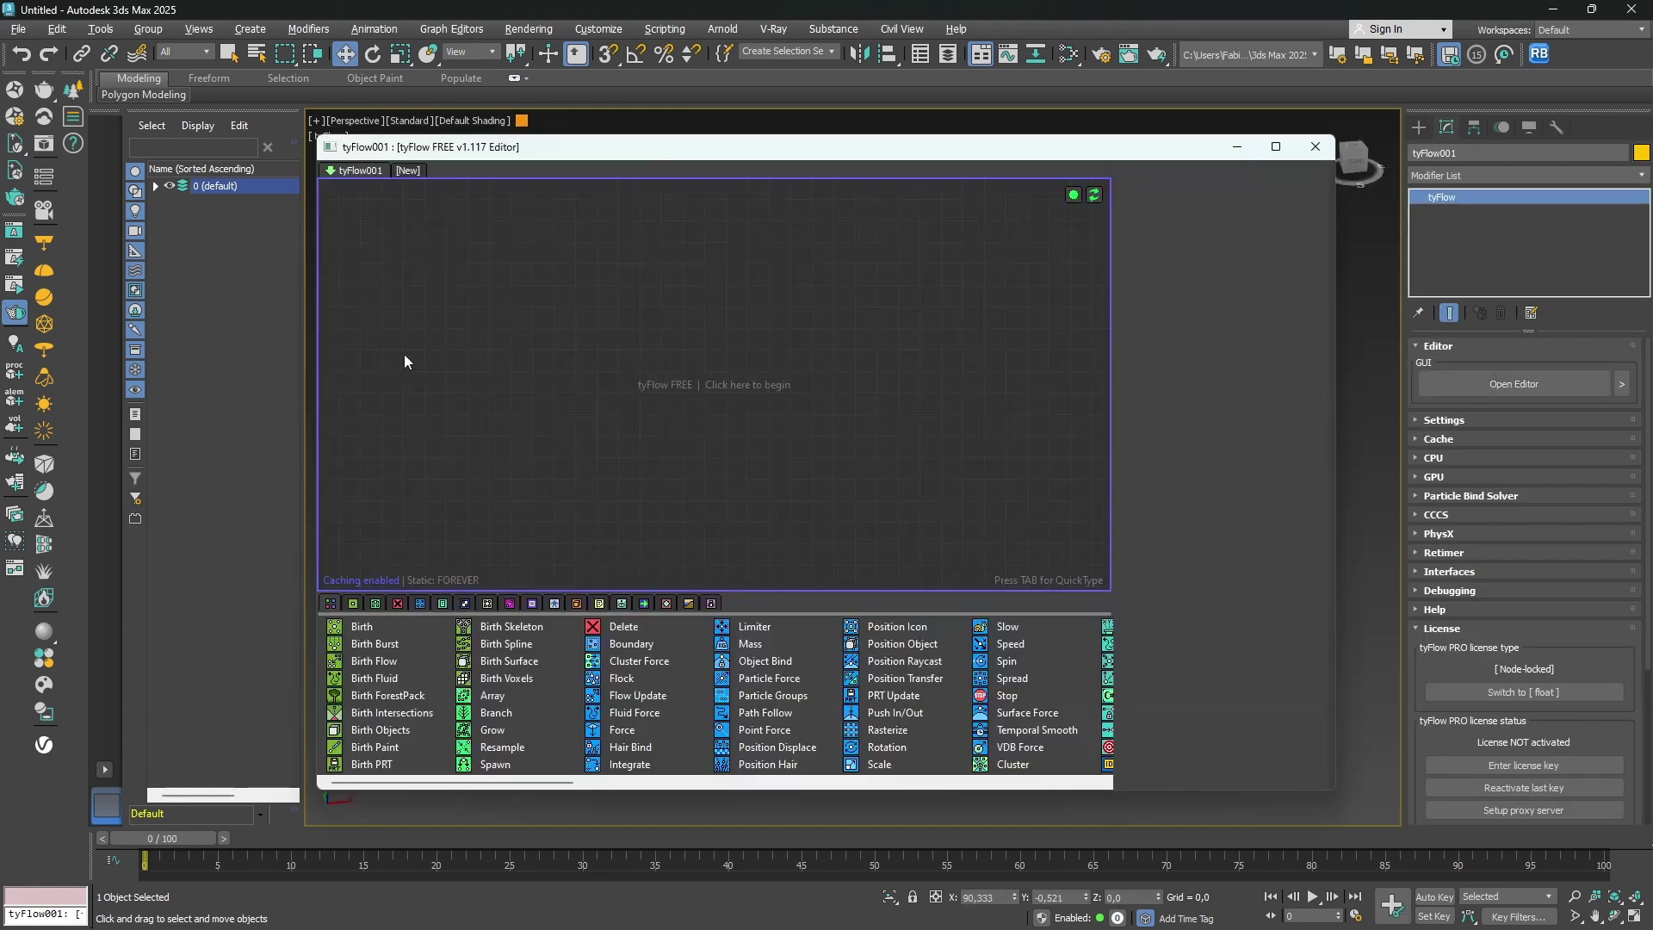
{"action": "left_click_drag", "start_coordinate": [313, 373], "coordinate": [669, 398]}
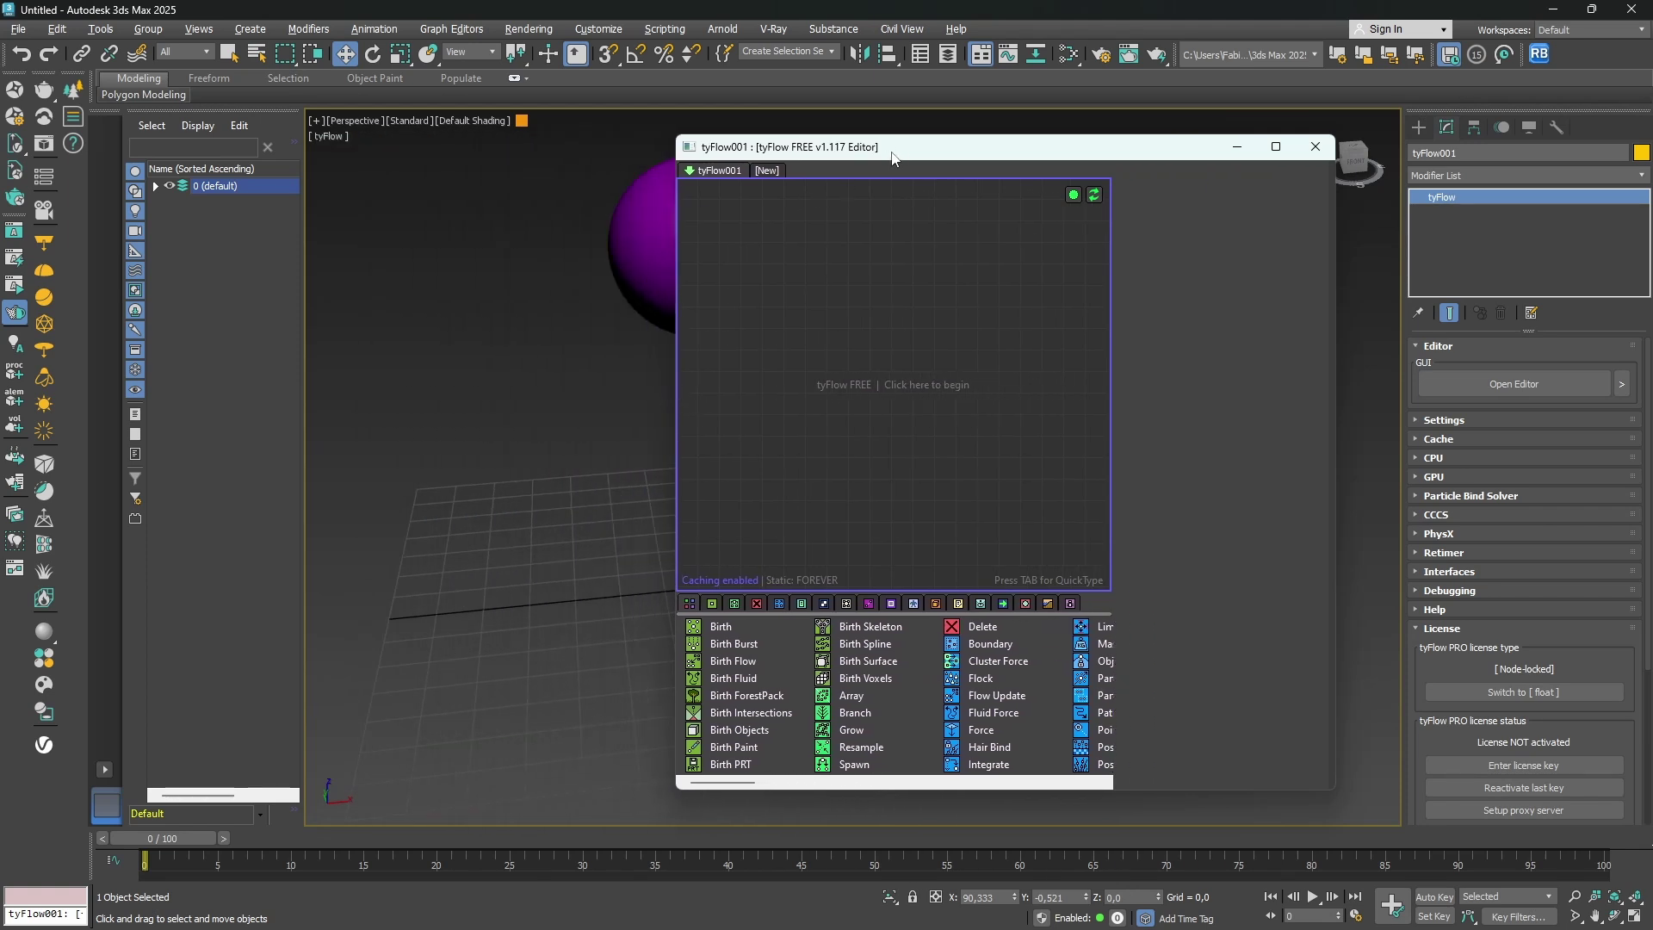
{"action": "left_click_drag", "start_coordinate": [895, 155], "coordinate": [1102, 154]}
{"action": "middle_click_drag", "start_coordinate": [719, 349], "coordinate": [601, 306]}
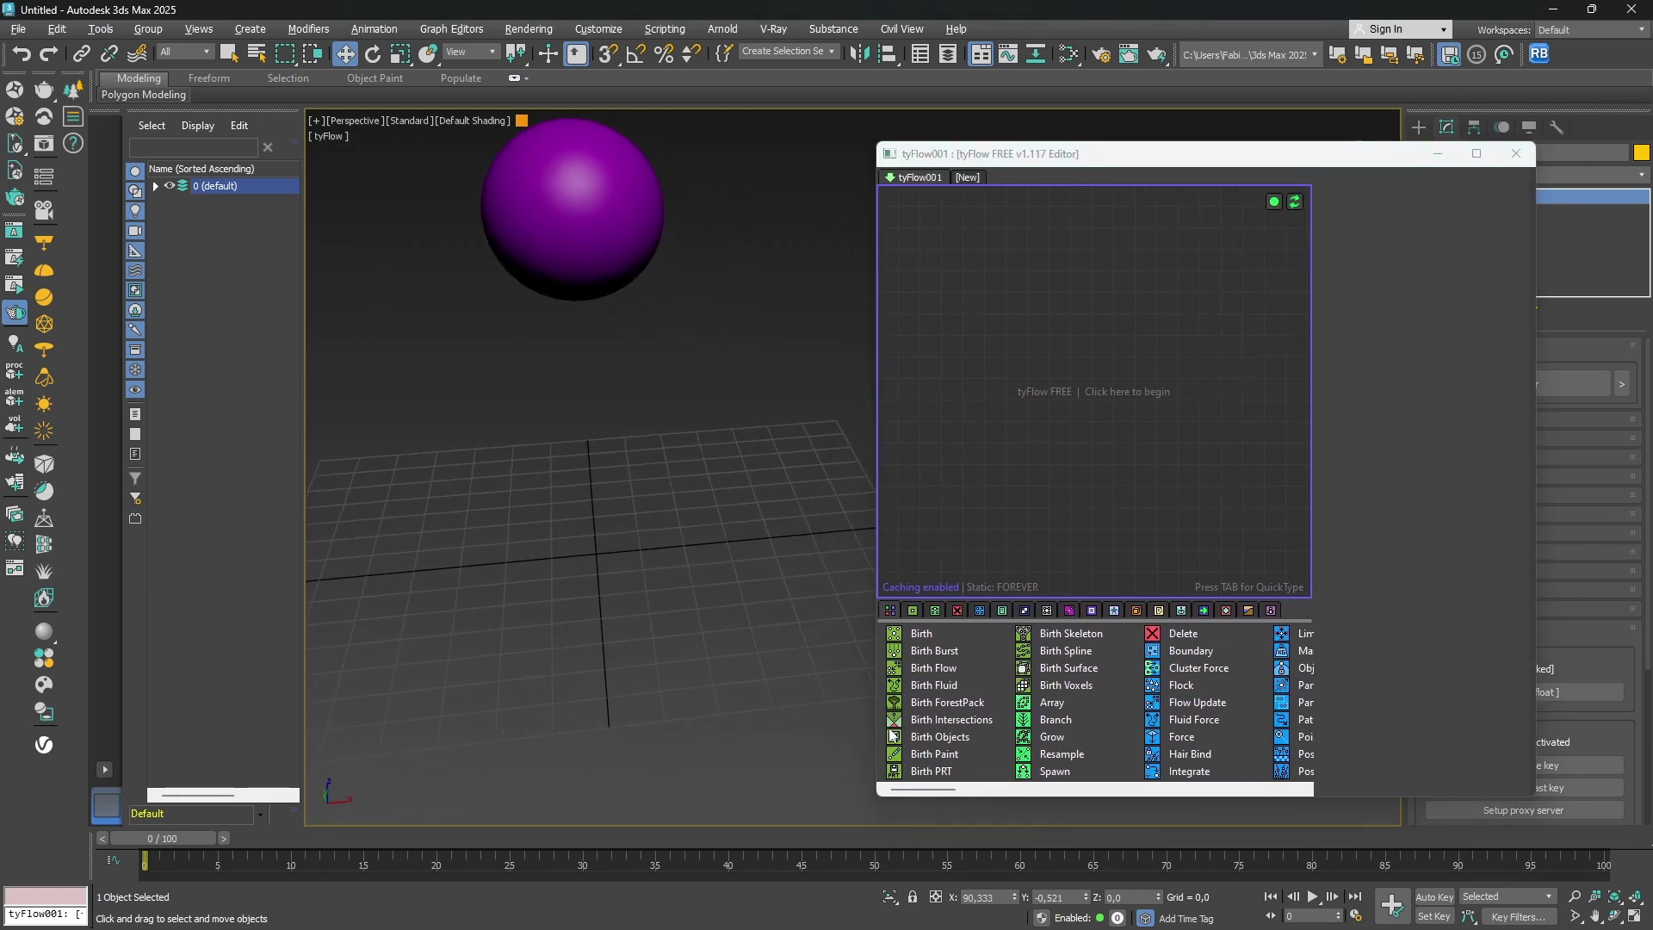
Create an event with a Birth Objects operator that uses Sphere001, and hide the original sphere.
{"action": "left_click_drag", "start_coordinate": [925, 735], "coordinate": [936, 239]}
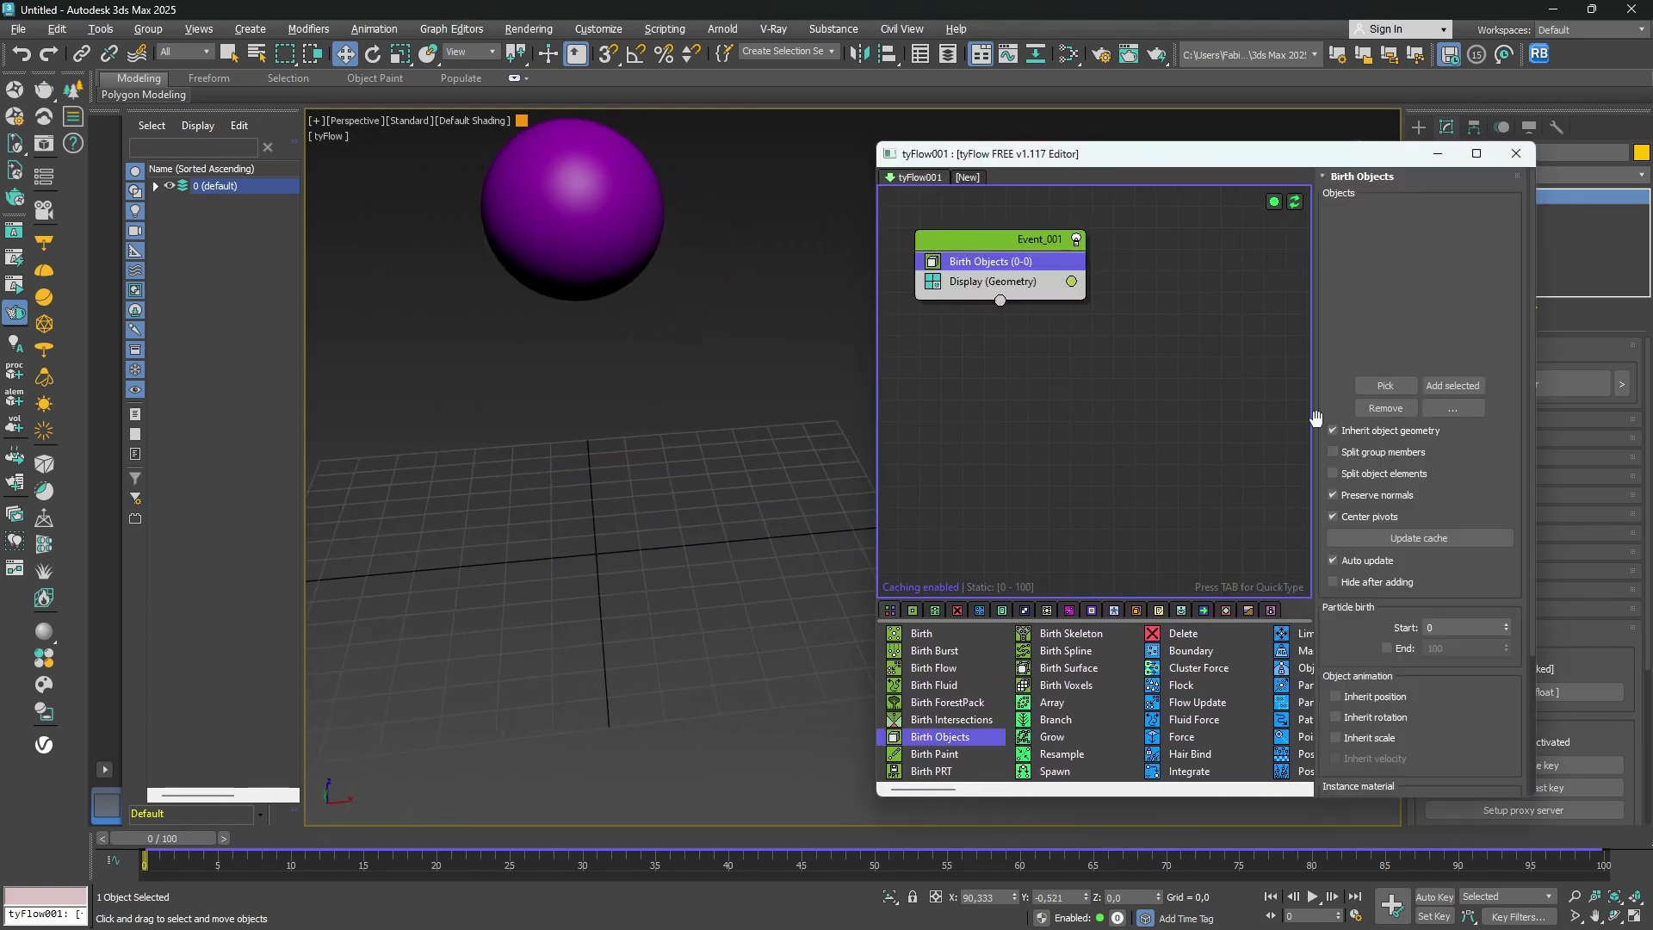
{"action": "left_click", "coordinate": [1386, 384]}
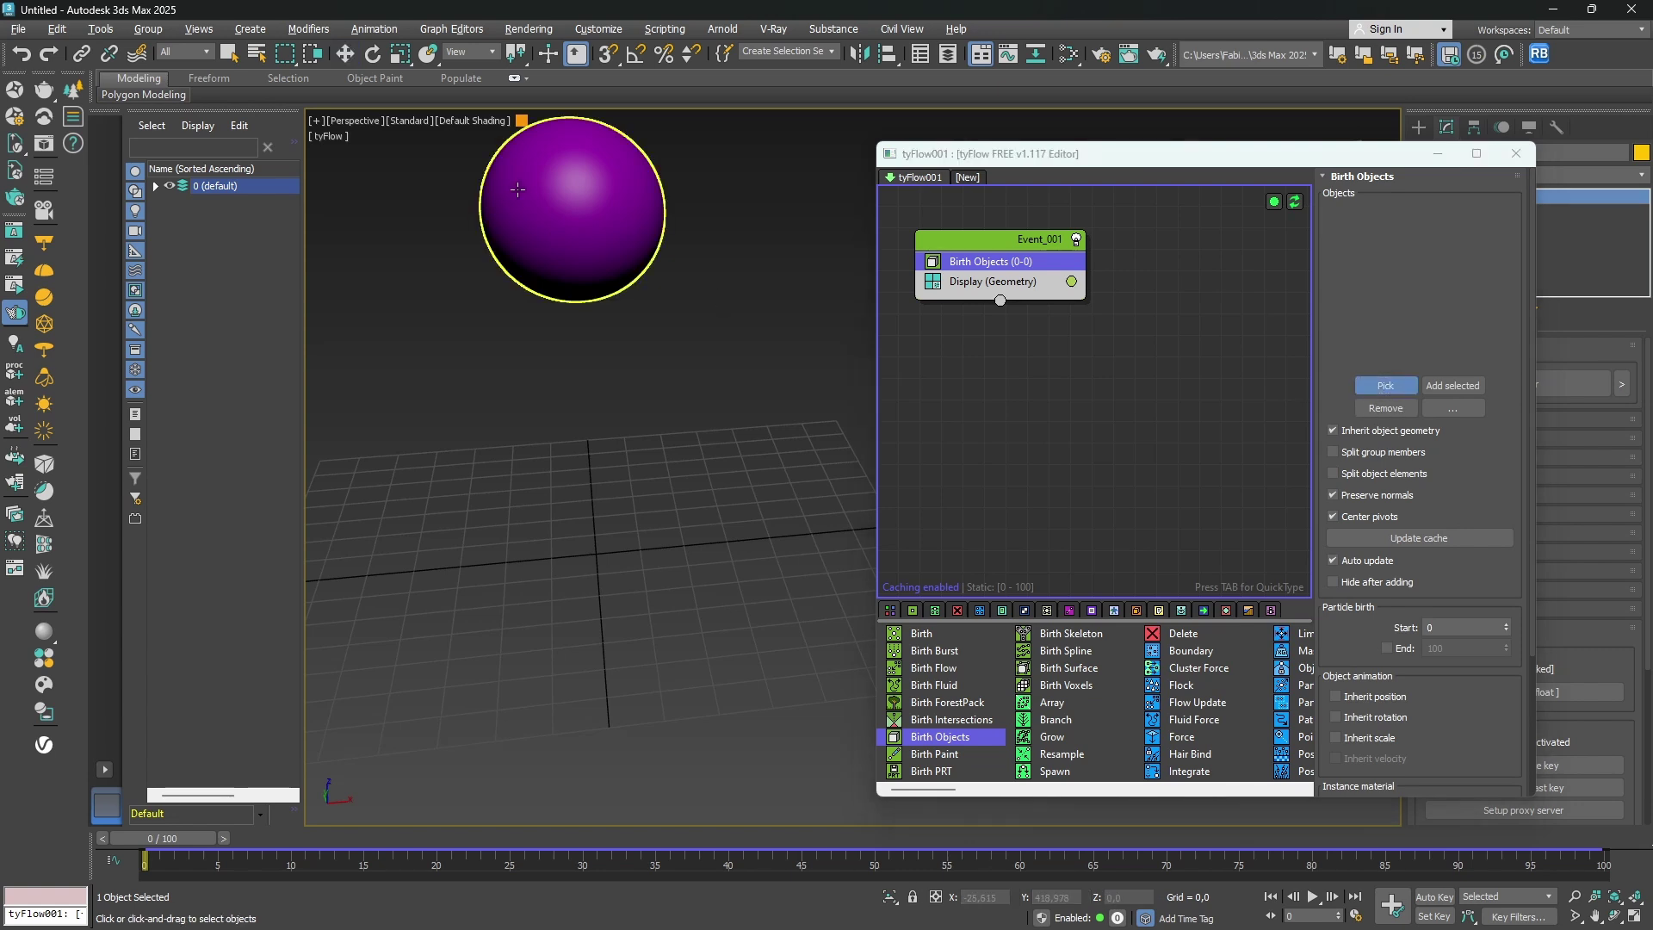
{"action": "left_click", "coordinate": [544, 179]}
{"action": "left_click", "coordinate": [155, 186]}
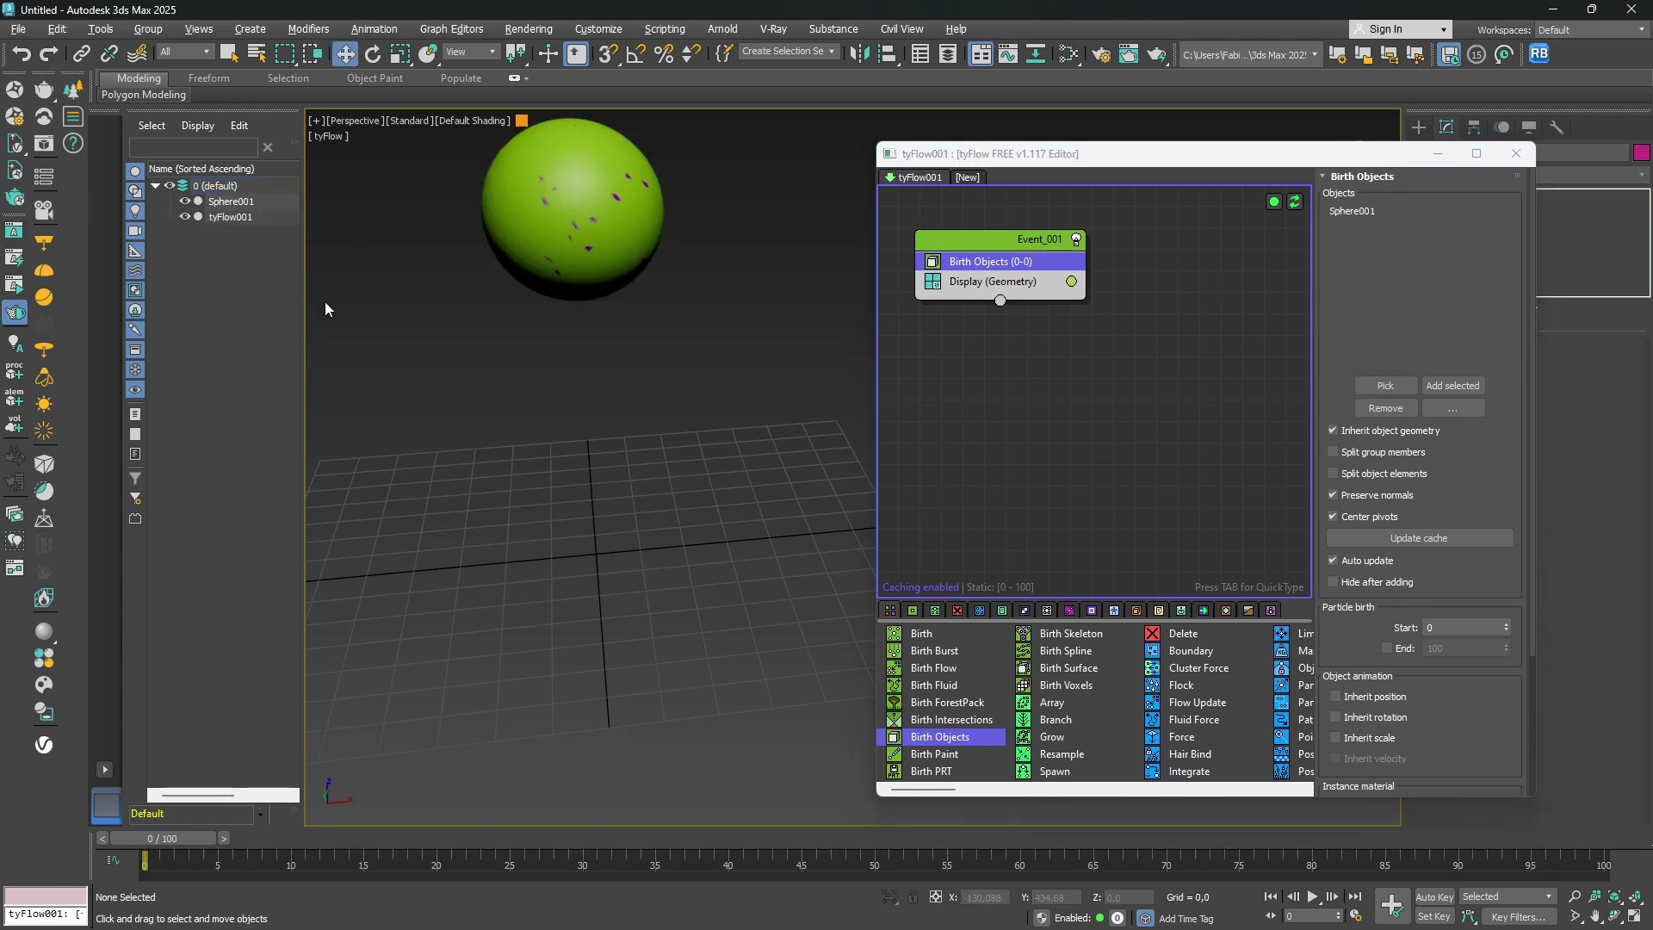
{"action": "left_click", "coordinate": [184, 200]}
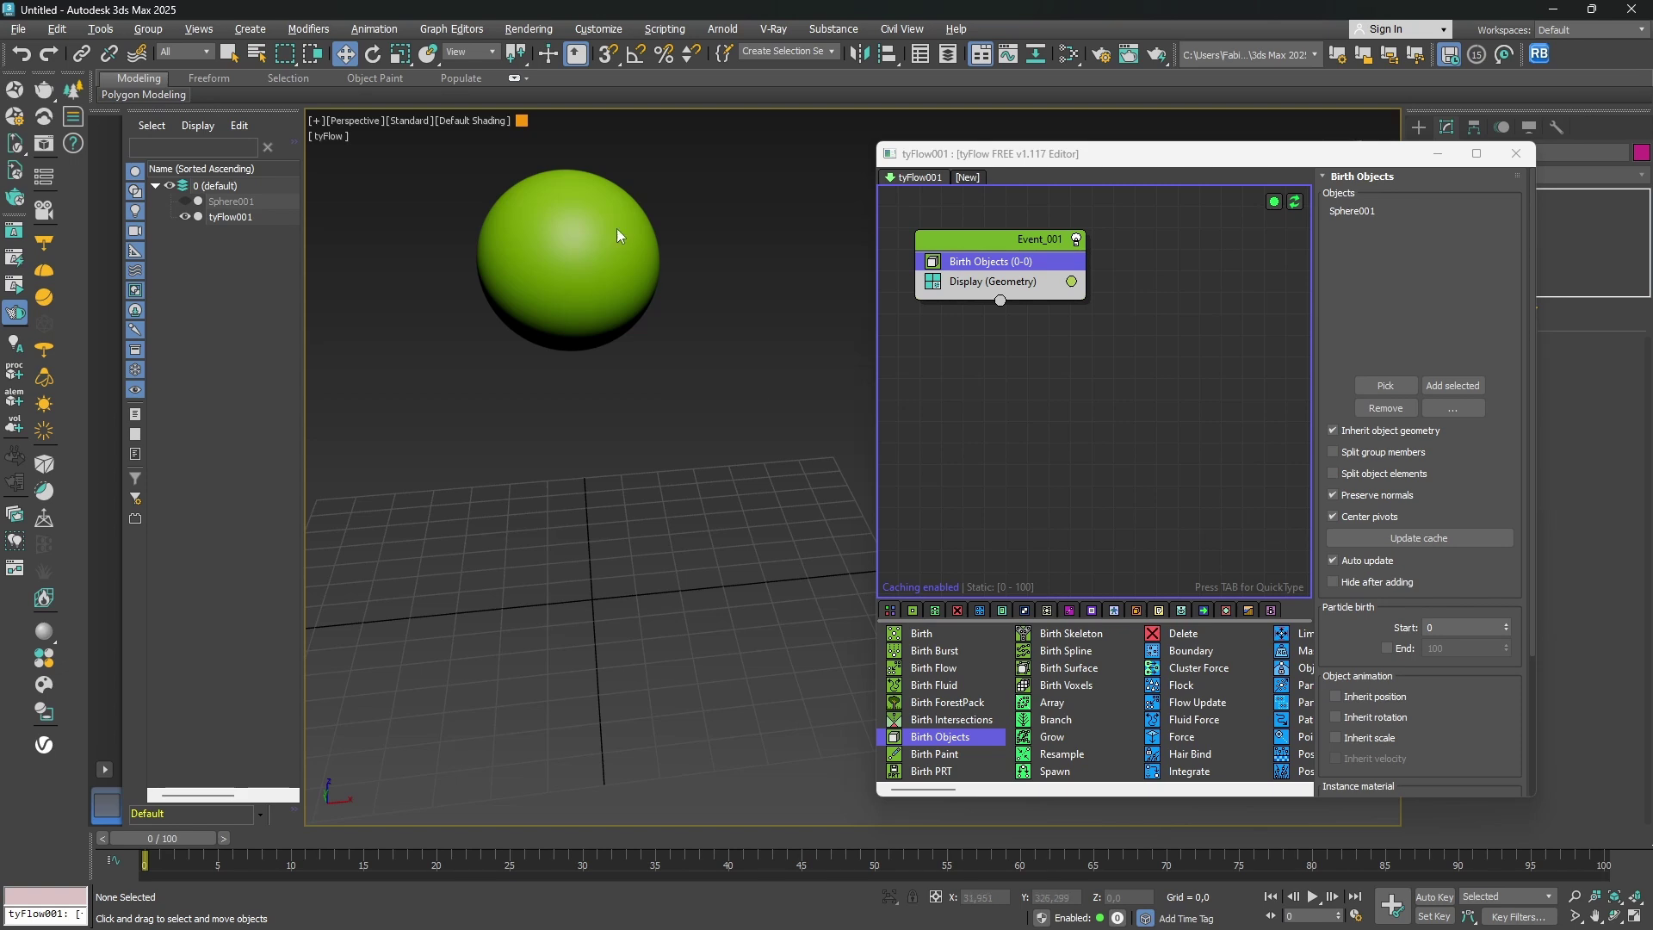
Add a PhysX Shape operator after Birth Objects in Event_001 and preview the simulation up to frame 15.
{"action": "key", "text": "Tab"}
{"action": "type", "text": "ph"}
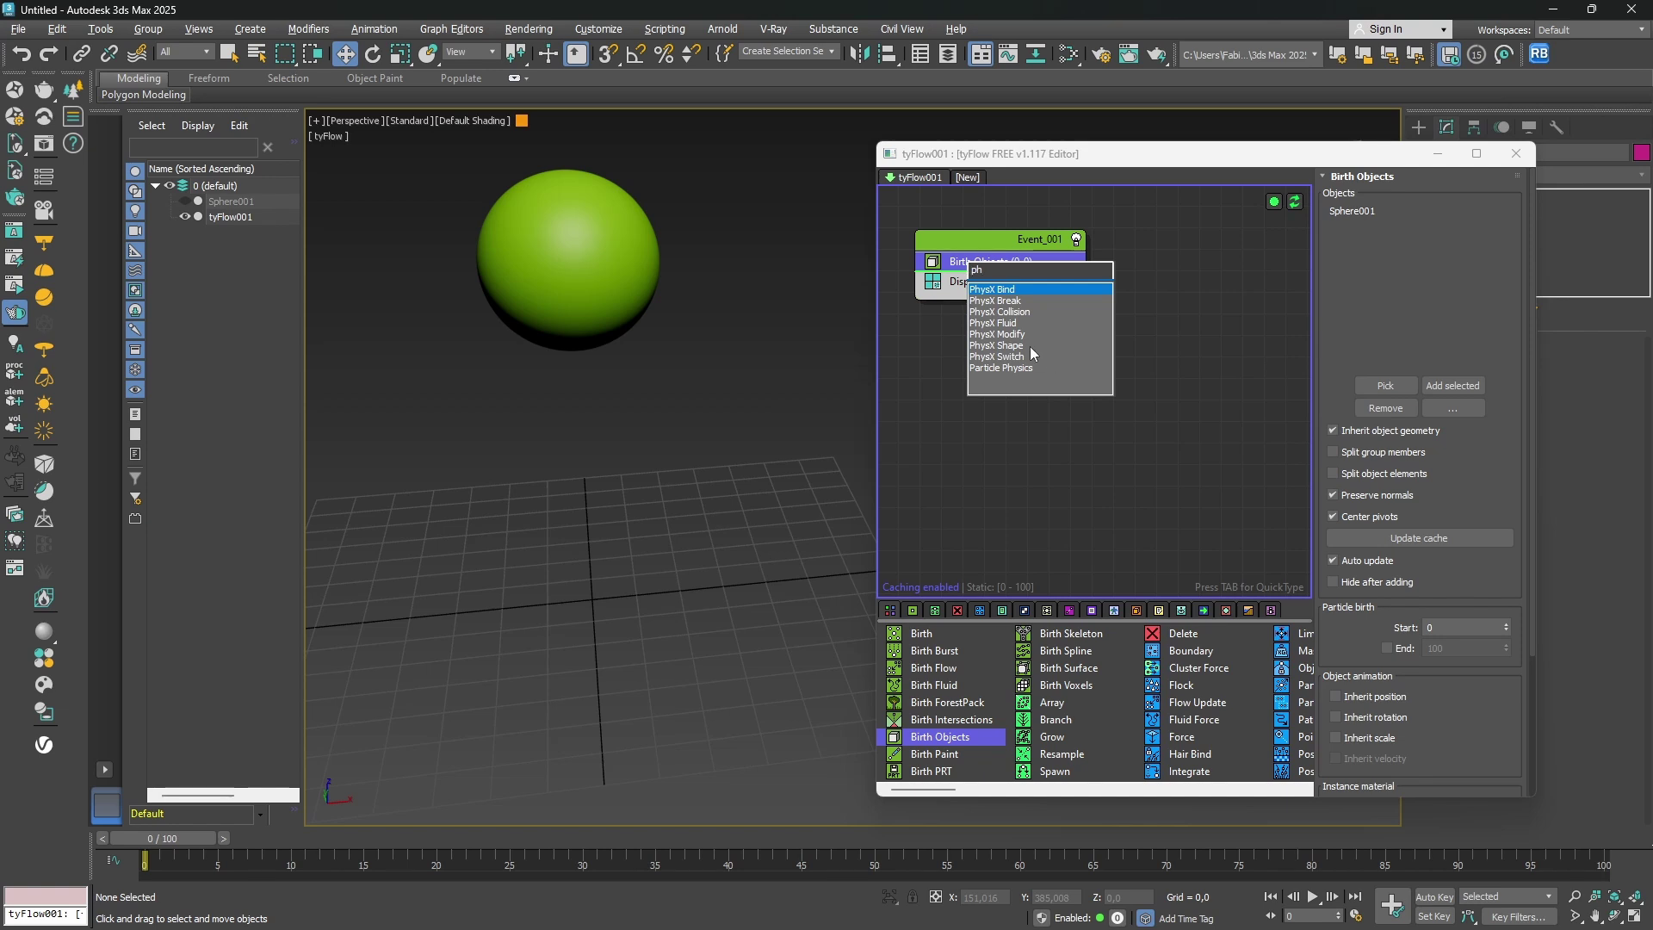
{"action": "left_click", "coordinate": [1031, 346]}
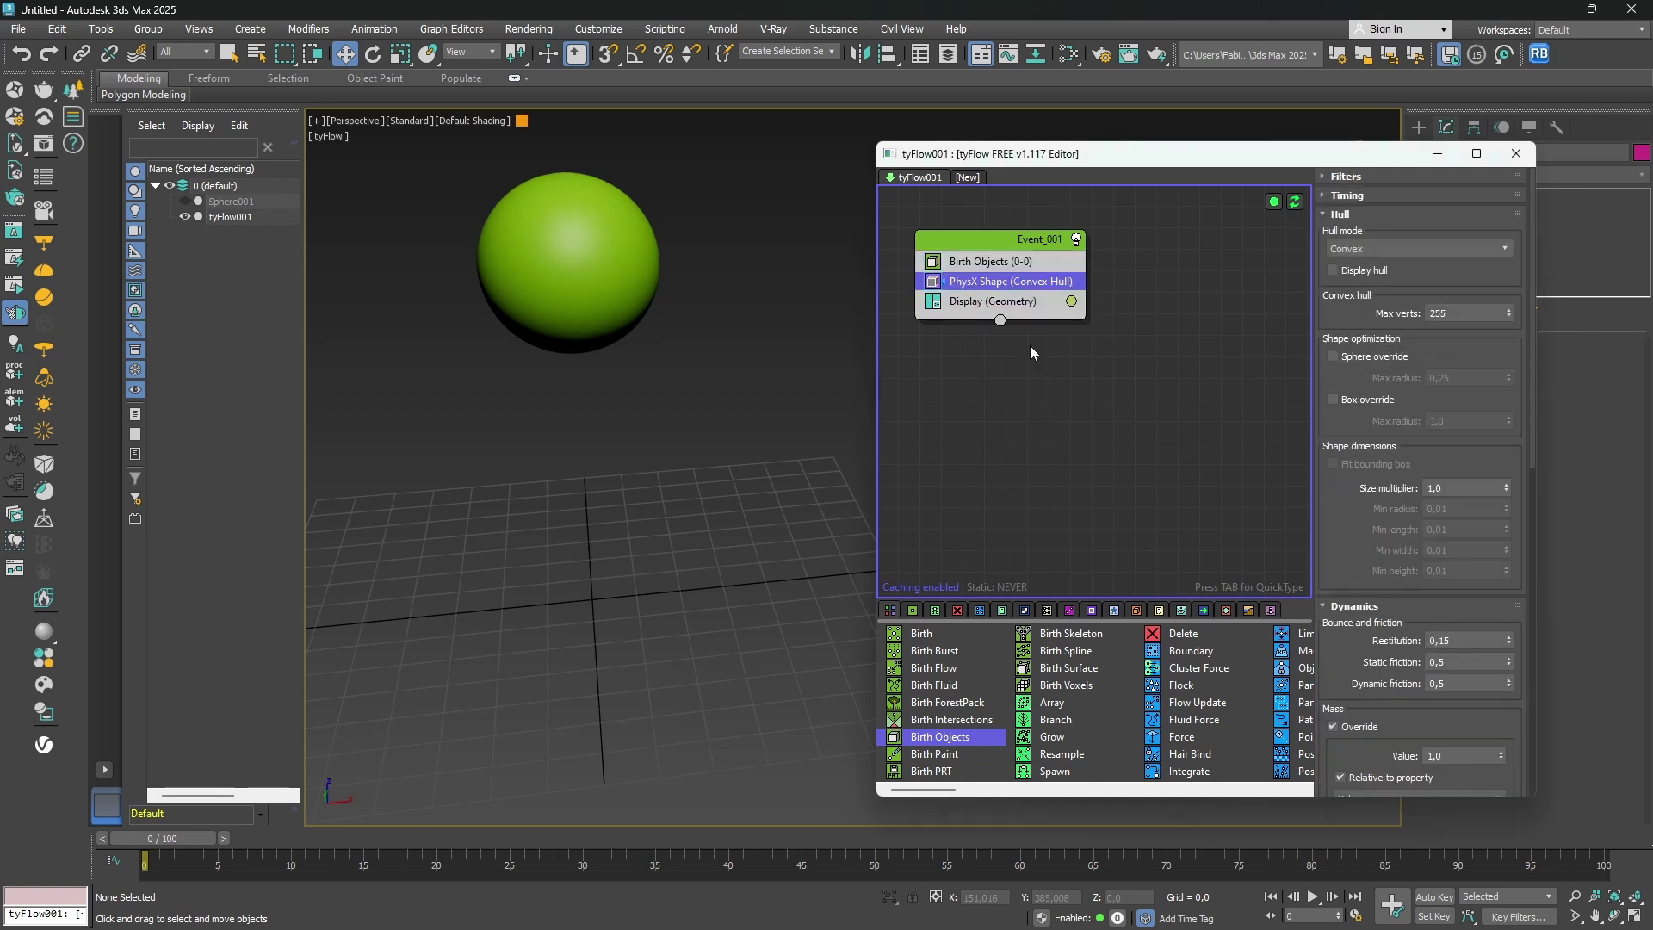
{"action": "left_click_drag", "start_coordinate": [186, 848], "coordinate": [363, 848]}
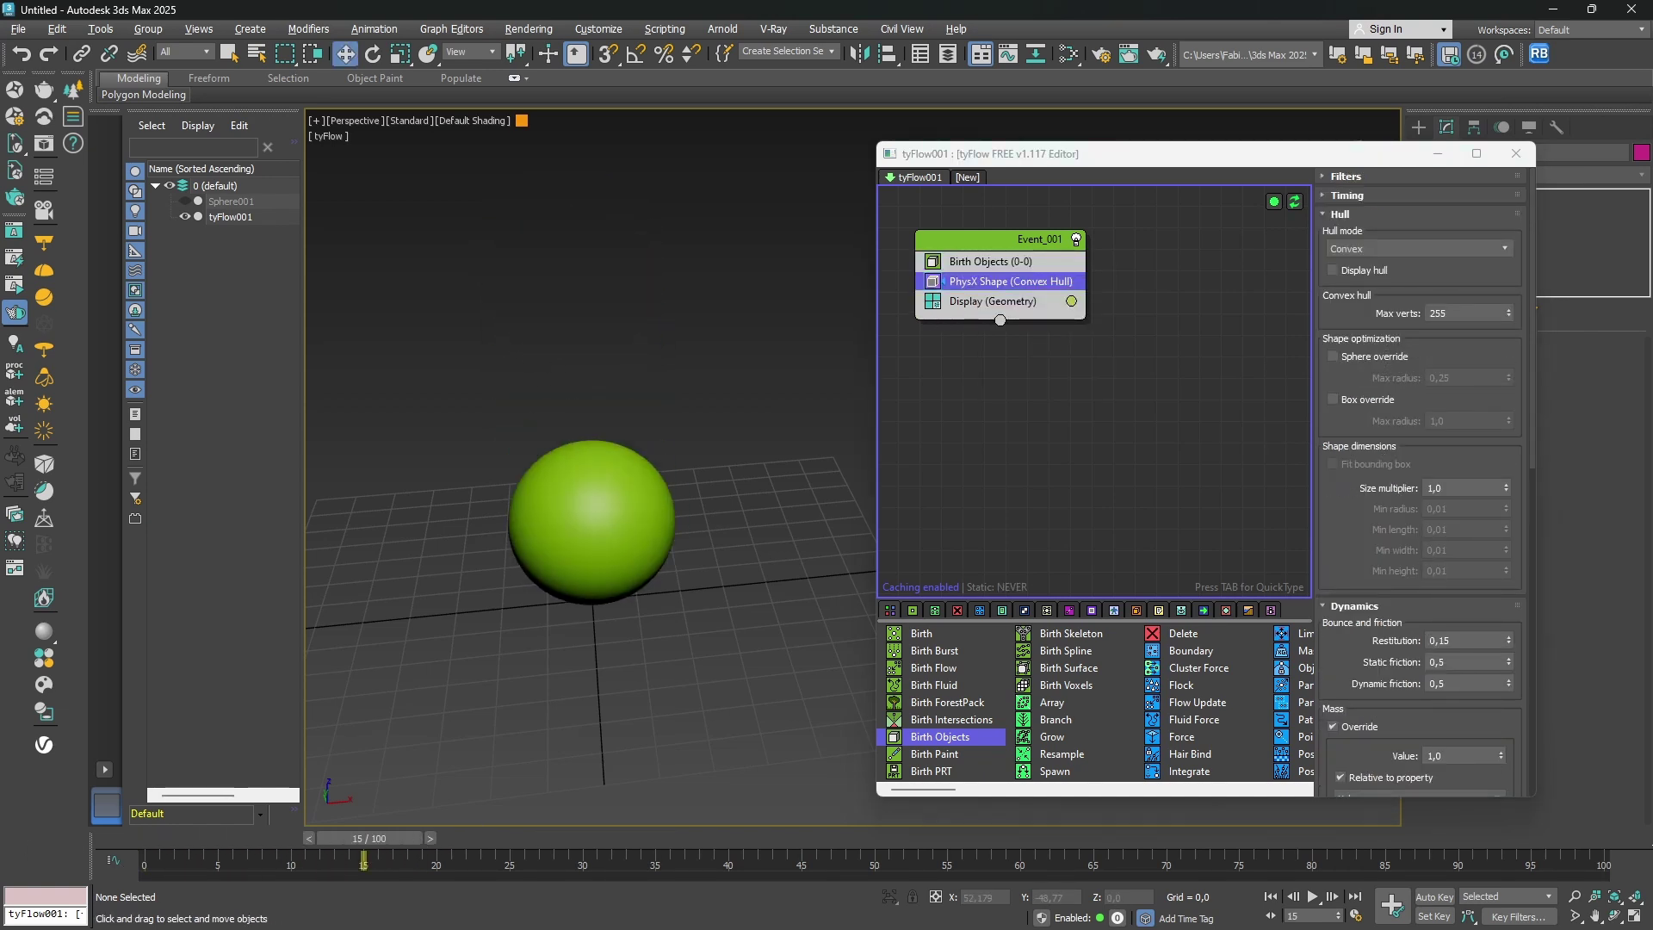
Set the tyFlow001 object's time step to 1/2 frame in its simulation settings.
{"action": "left_click_drag", "start_coordinate": [1226, 169], "coordinate": [1093, 176]}
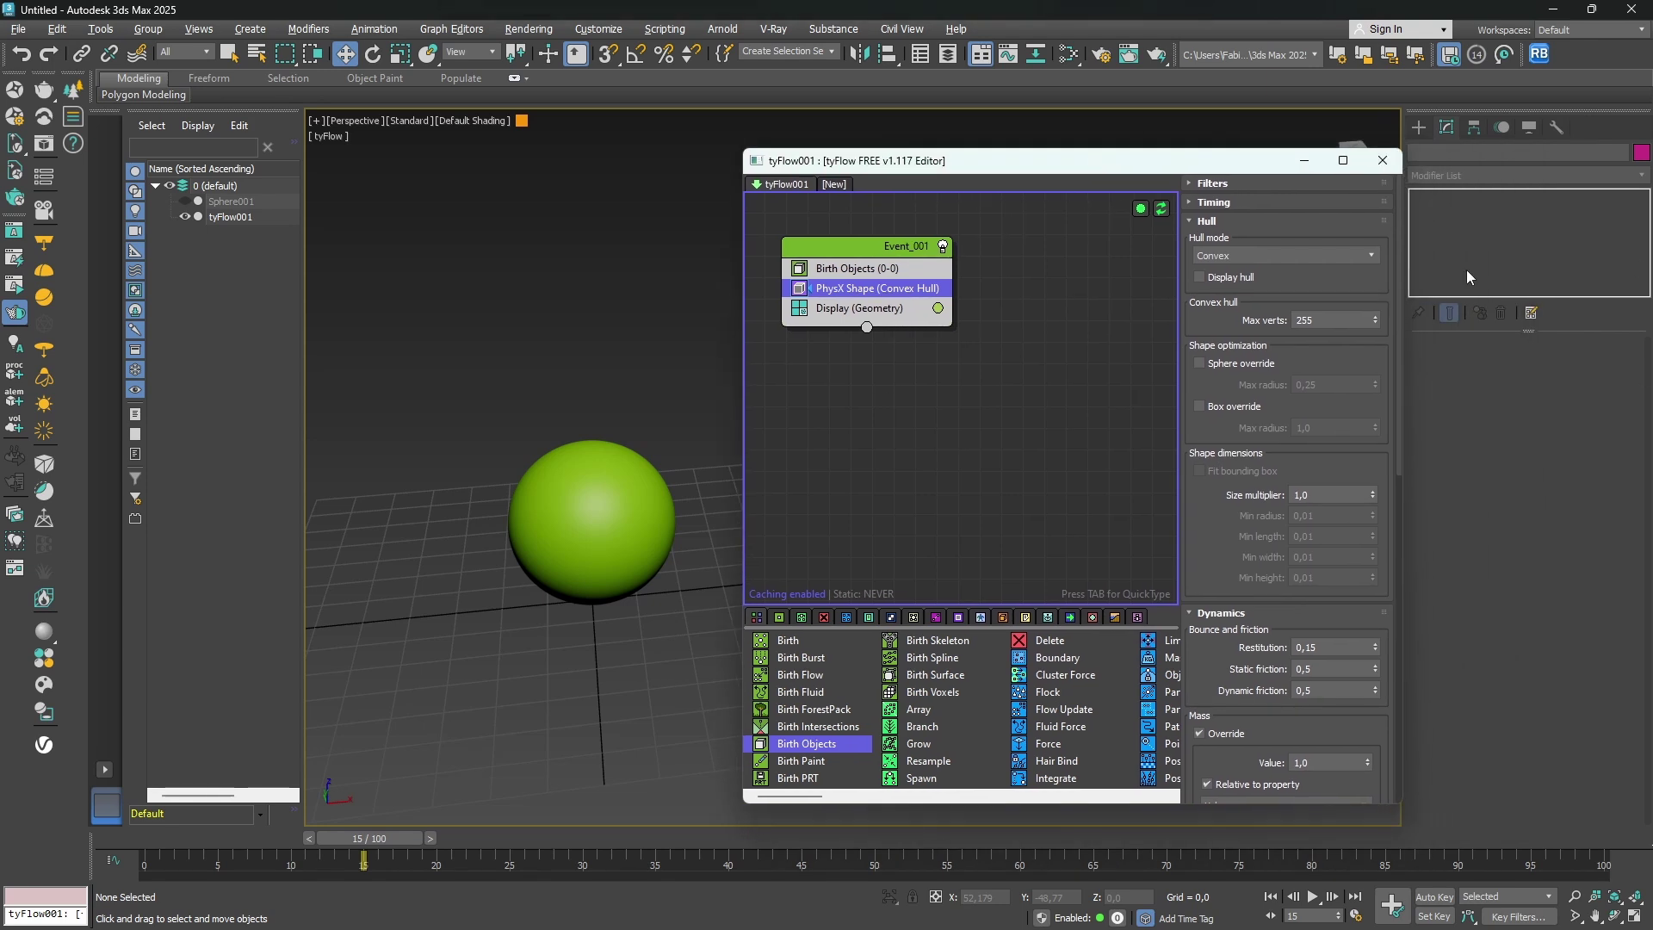
{"action": "left_click", "coordinate": [247, 218]}
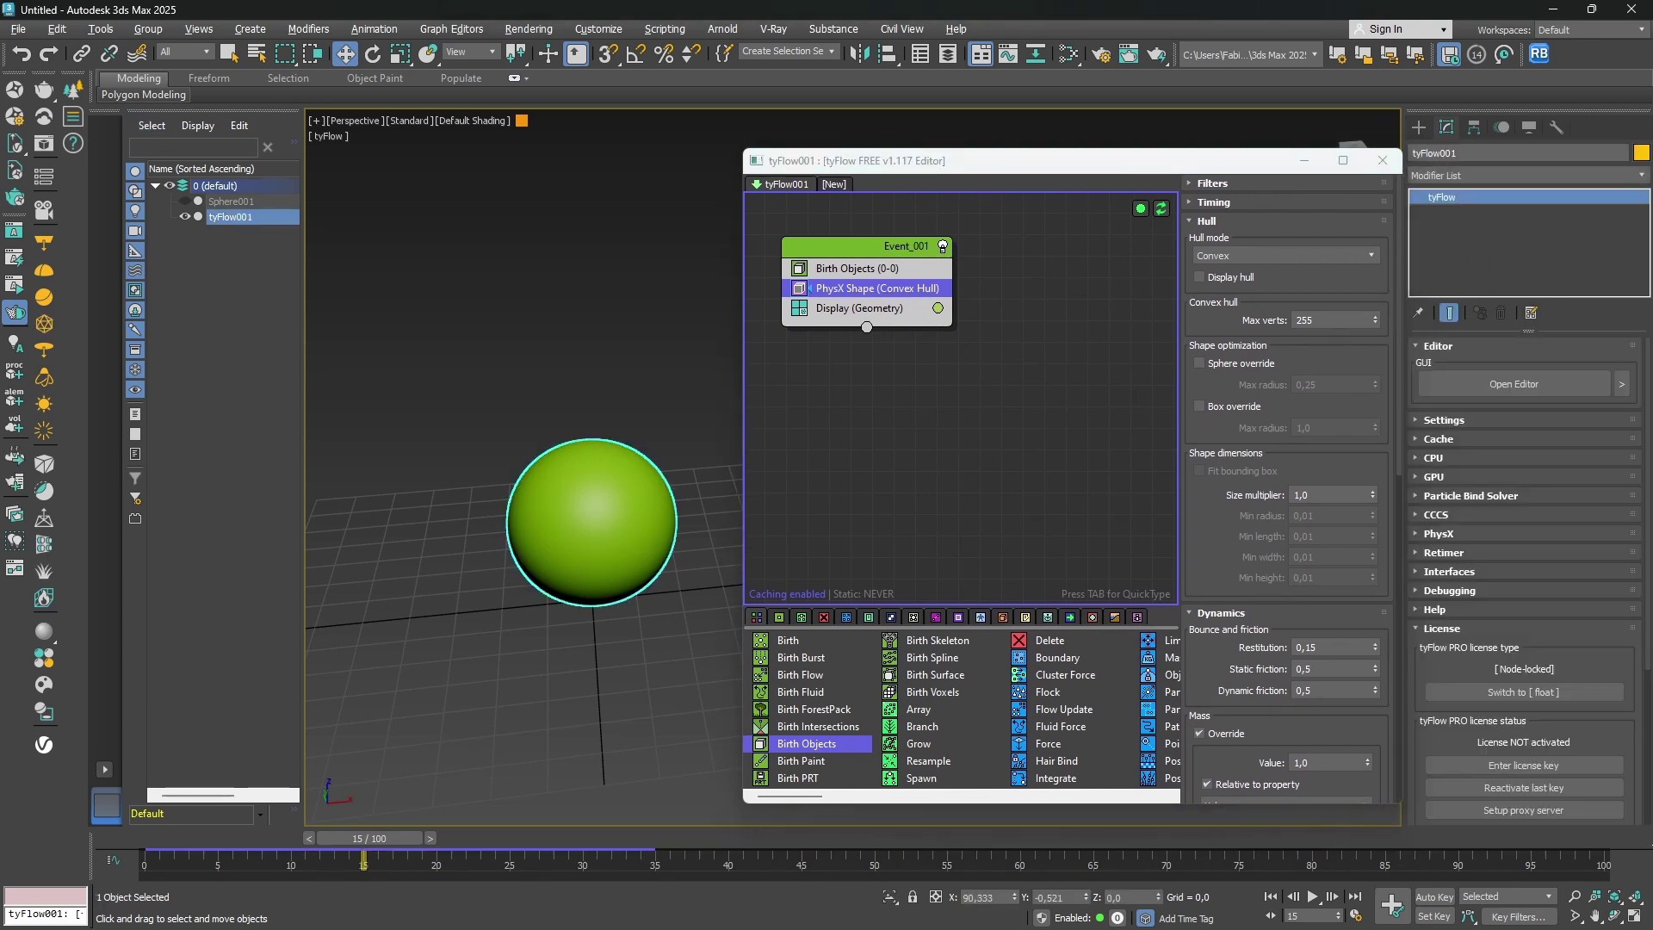
{"action": "left_click", "coordinate": [1465, 421]}
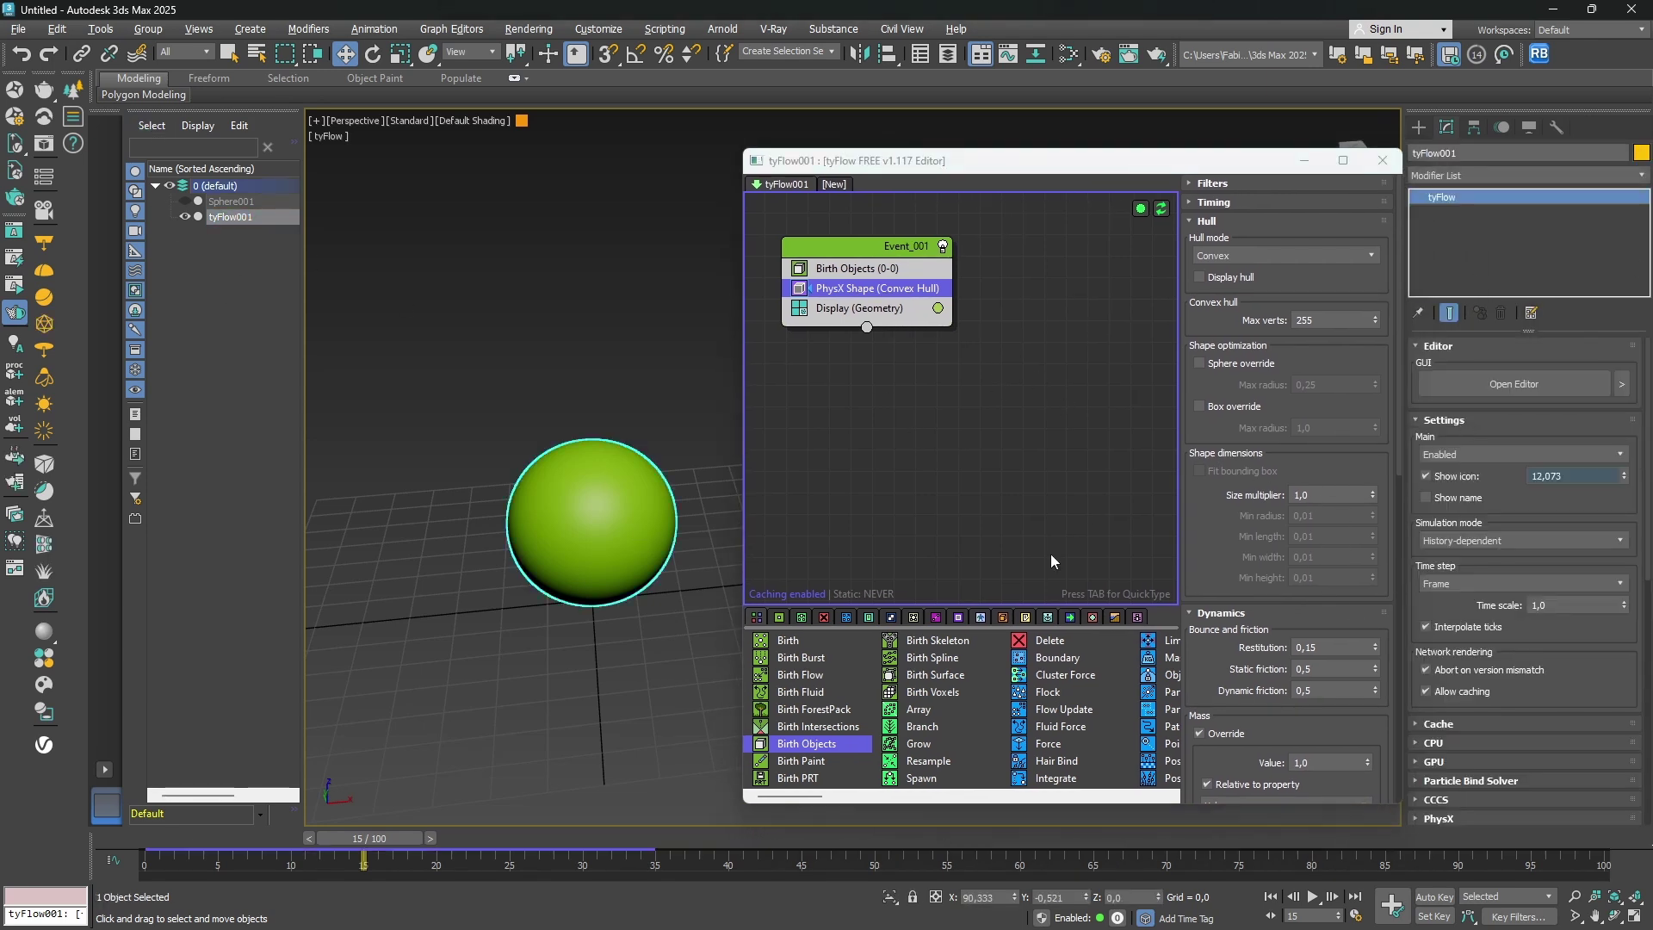
{"action": "left_click", "coordinate": [1451, 586]}
{"action": "left_click", "coordinate": [1490, 618]}
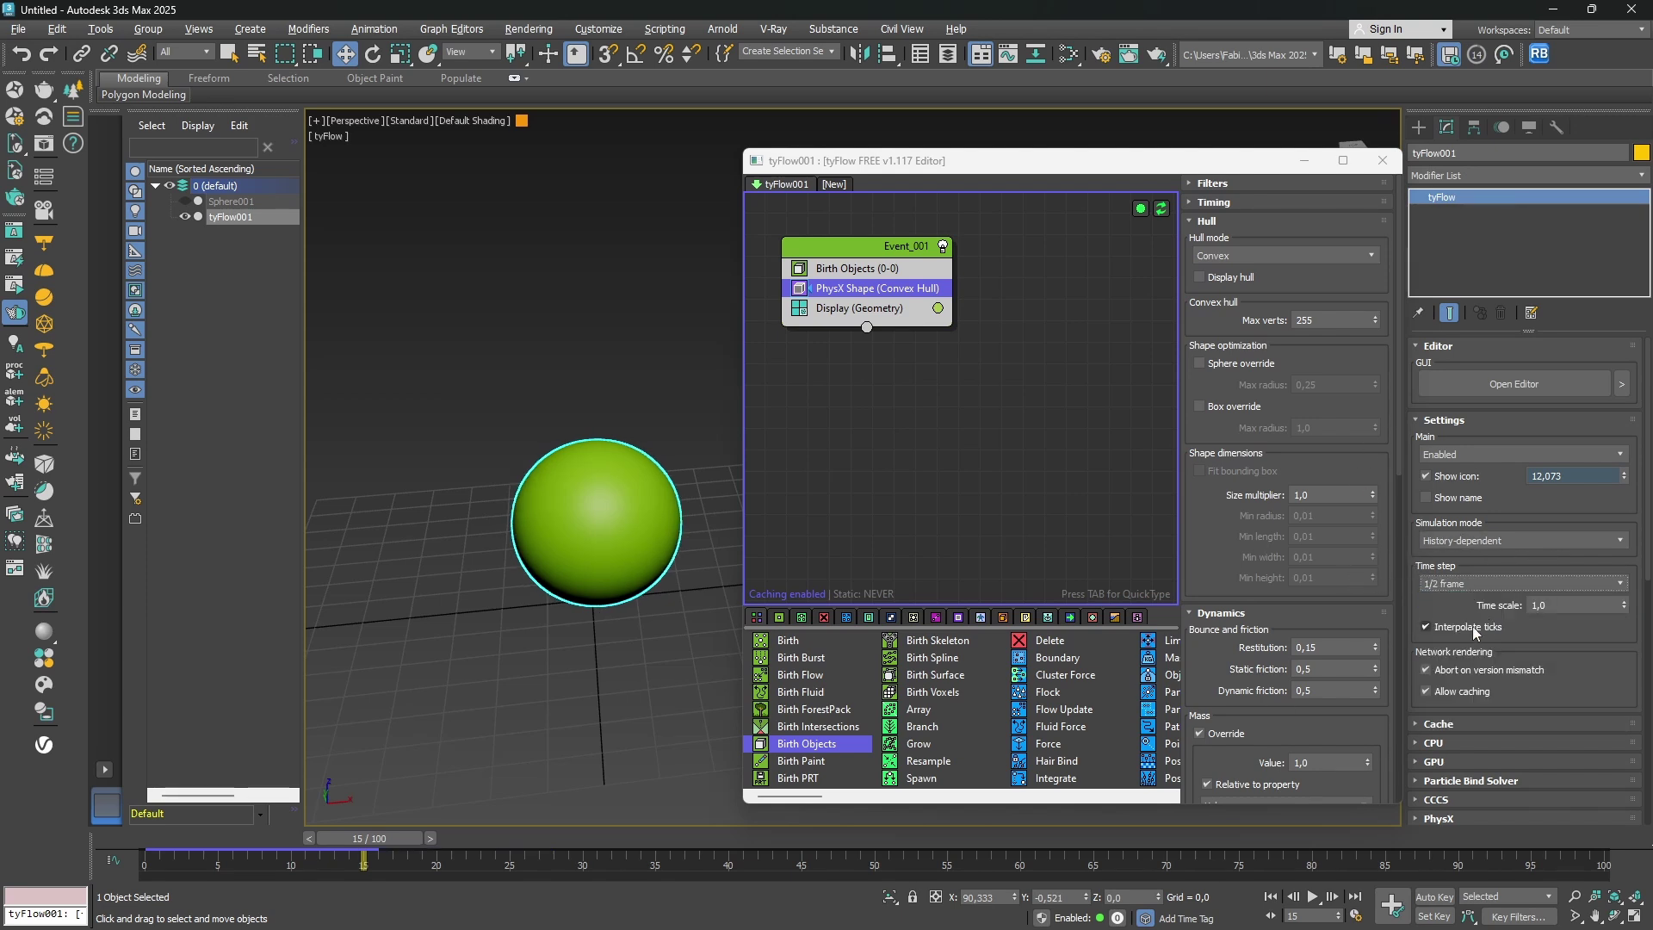
Preview the sphere's fall by scrubbing the timeline, and return to frame 0.
{"action": "left_click_drag", "start_coordinate": [268, 831], "coordinate": [346, 870]}
{"action": "key", "text": "w"}
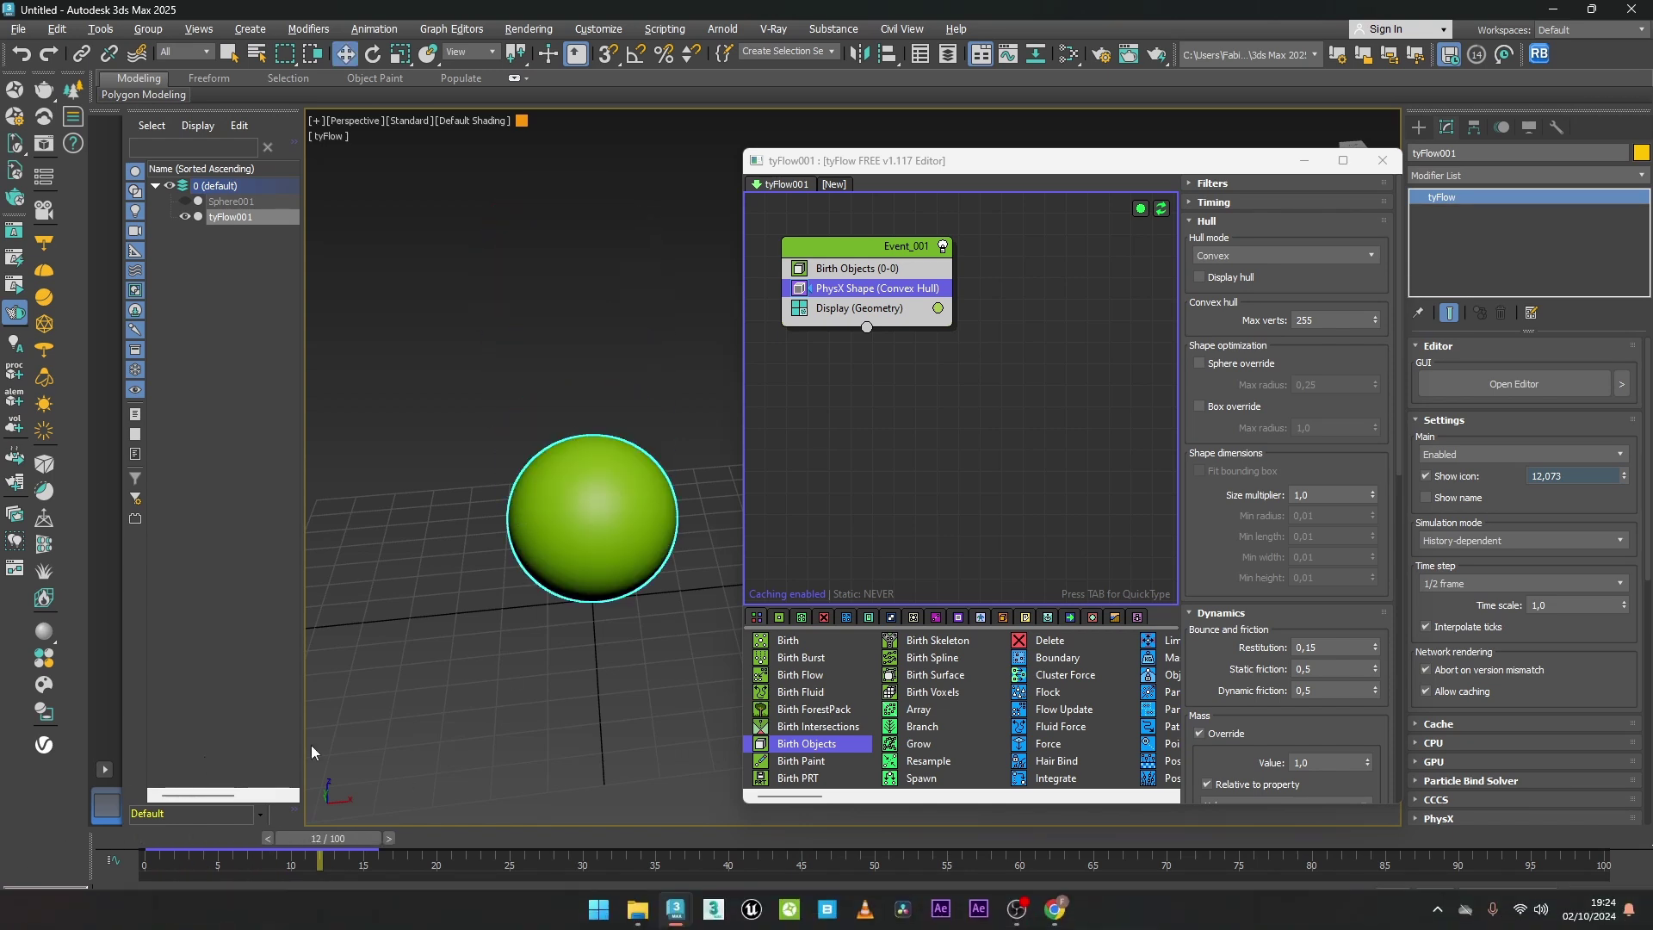
{"action": "key", "text": "Home"}
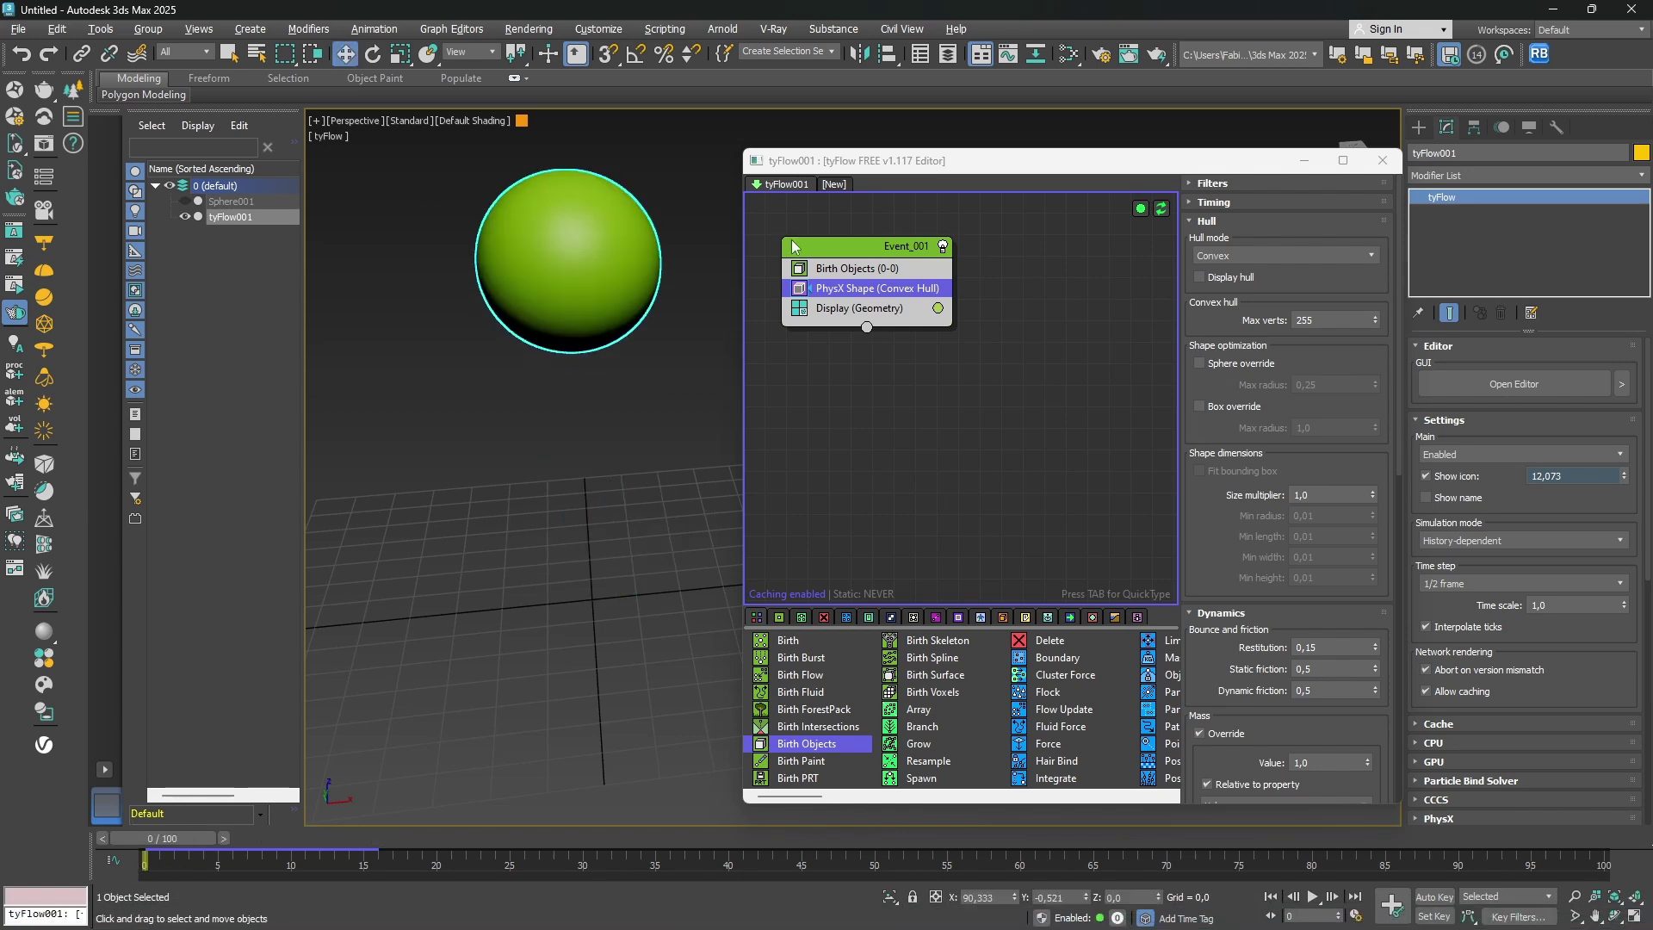
Add a Multifracture operator after PhysX Shape in Event_001 and preview the fracture from the first frames.
{"action": "key", "text": "Tab"}
{"action": "type", "text": "mul"}
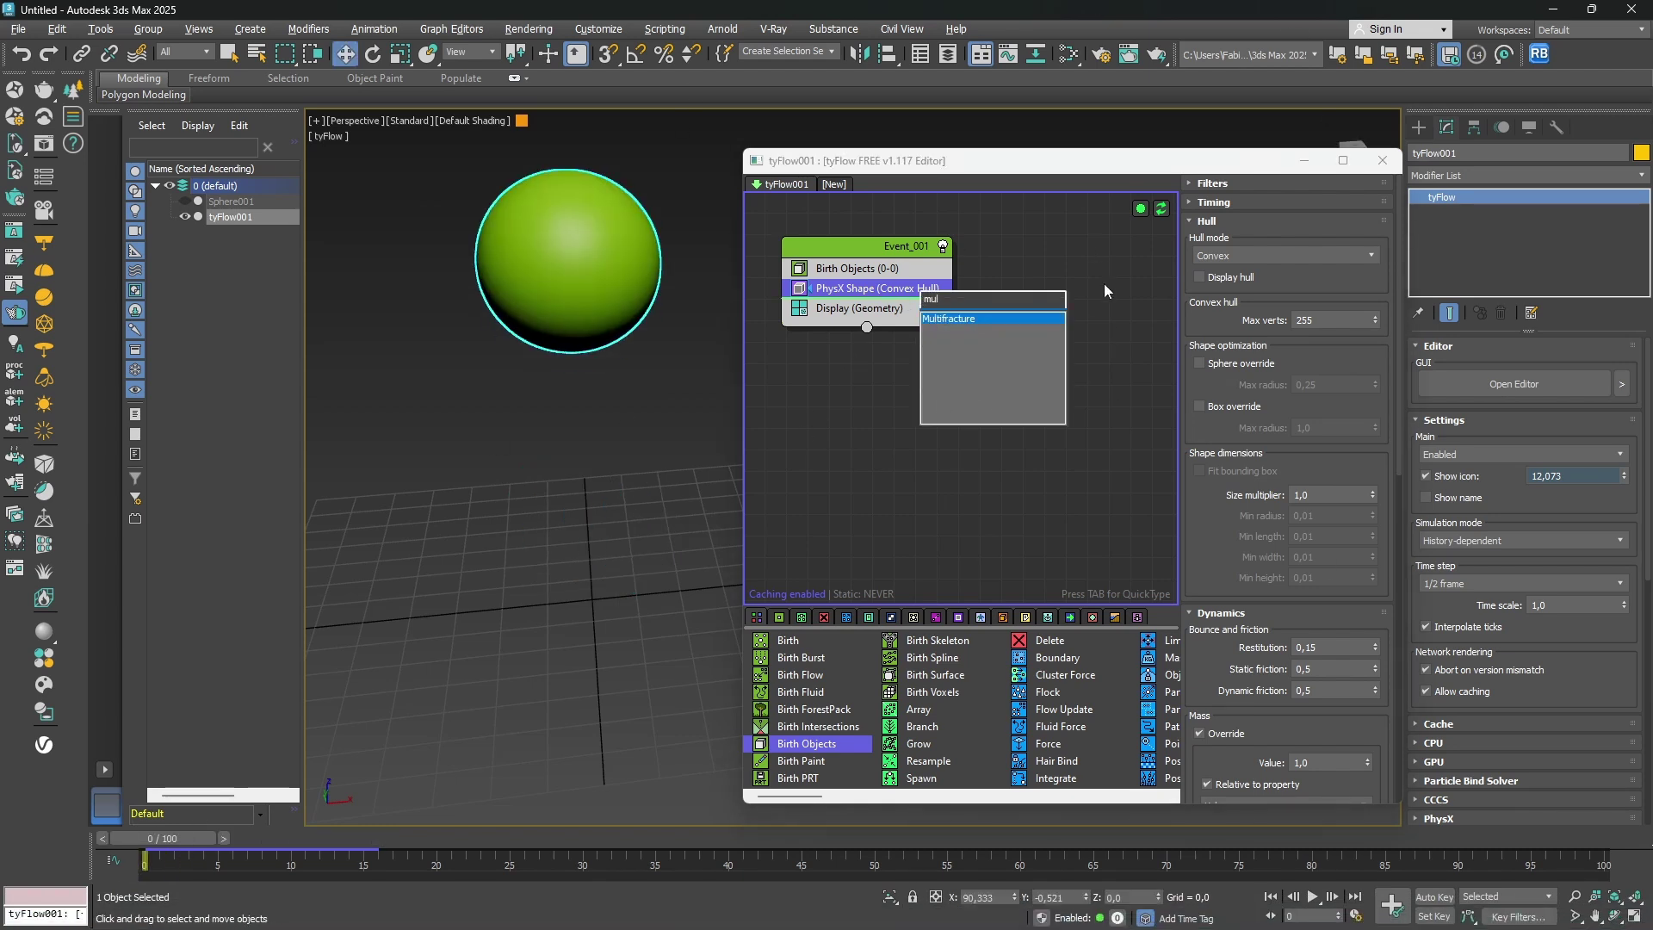
{"action": "left_click", "coordinate": [948, 317]}
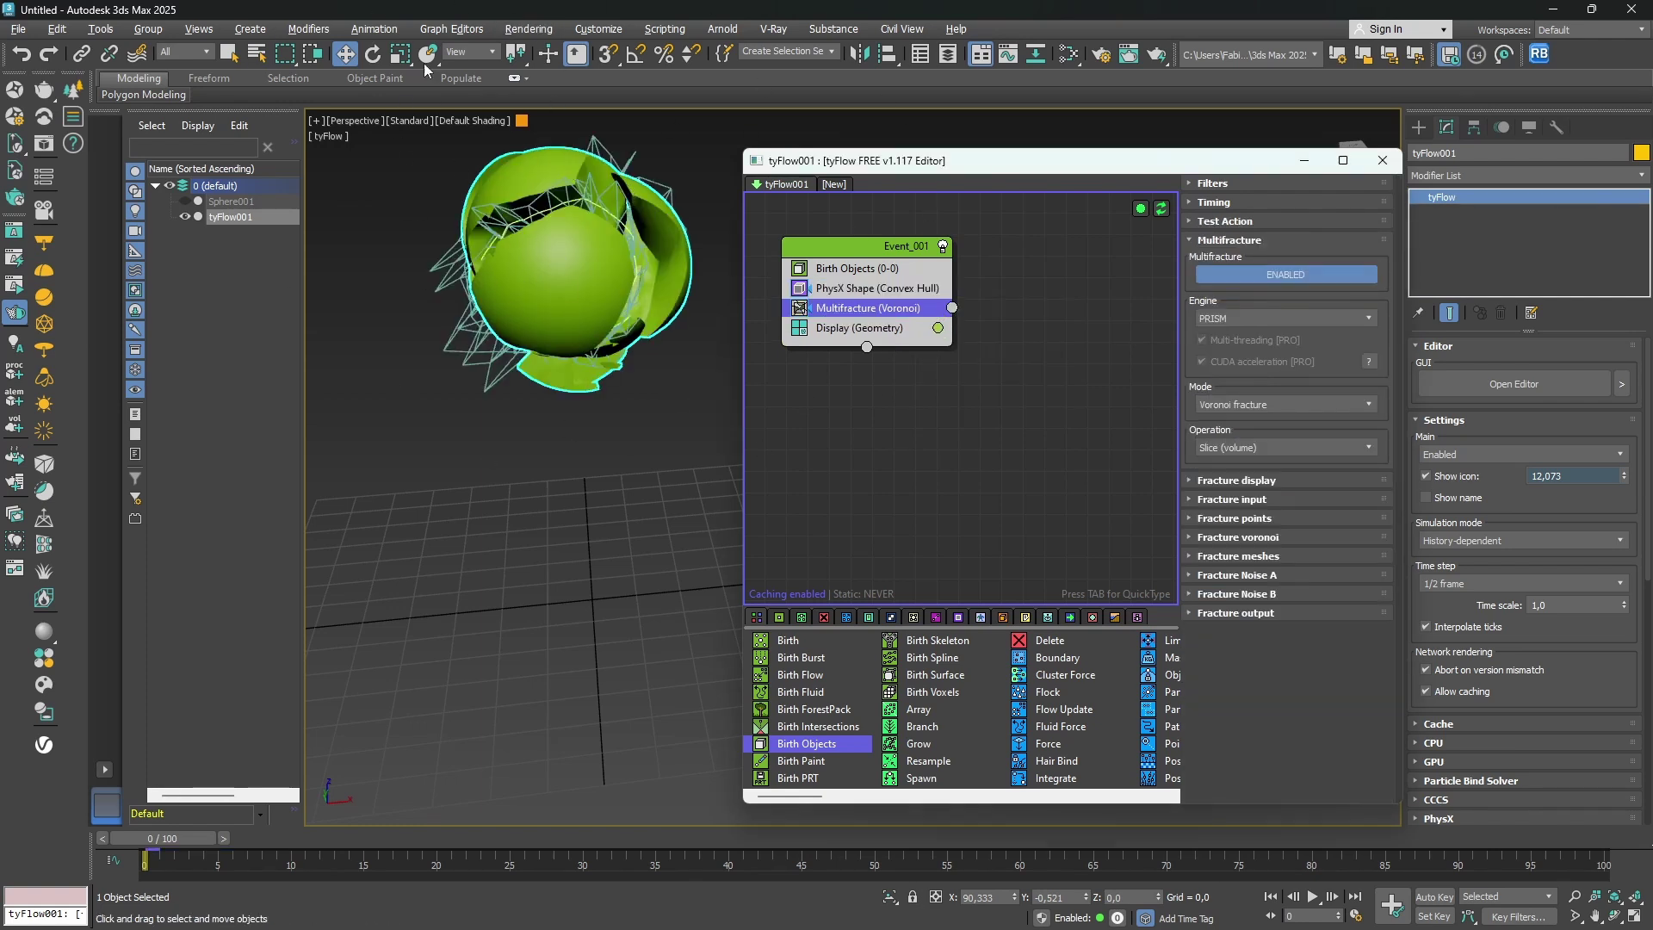
{"action": "mouse_move", "coordinate": [148, 857]}
{"action": "left_mouse_down"}
{"action": "mouse_move", "coordinate": [293, 857]}
{"action": "mouse_move", "coordinate": [145, 857]}
{"action": "left_mouse_up"}
{"action": "key", "text": "w"}
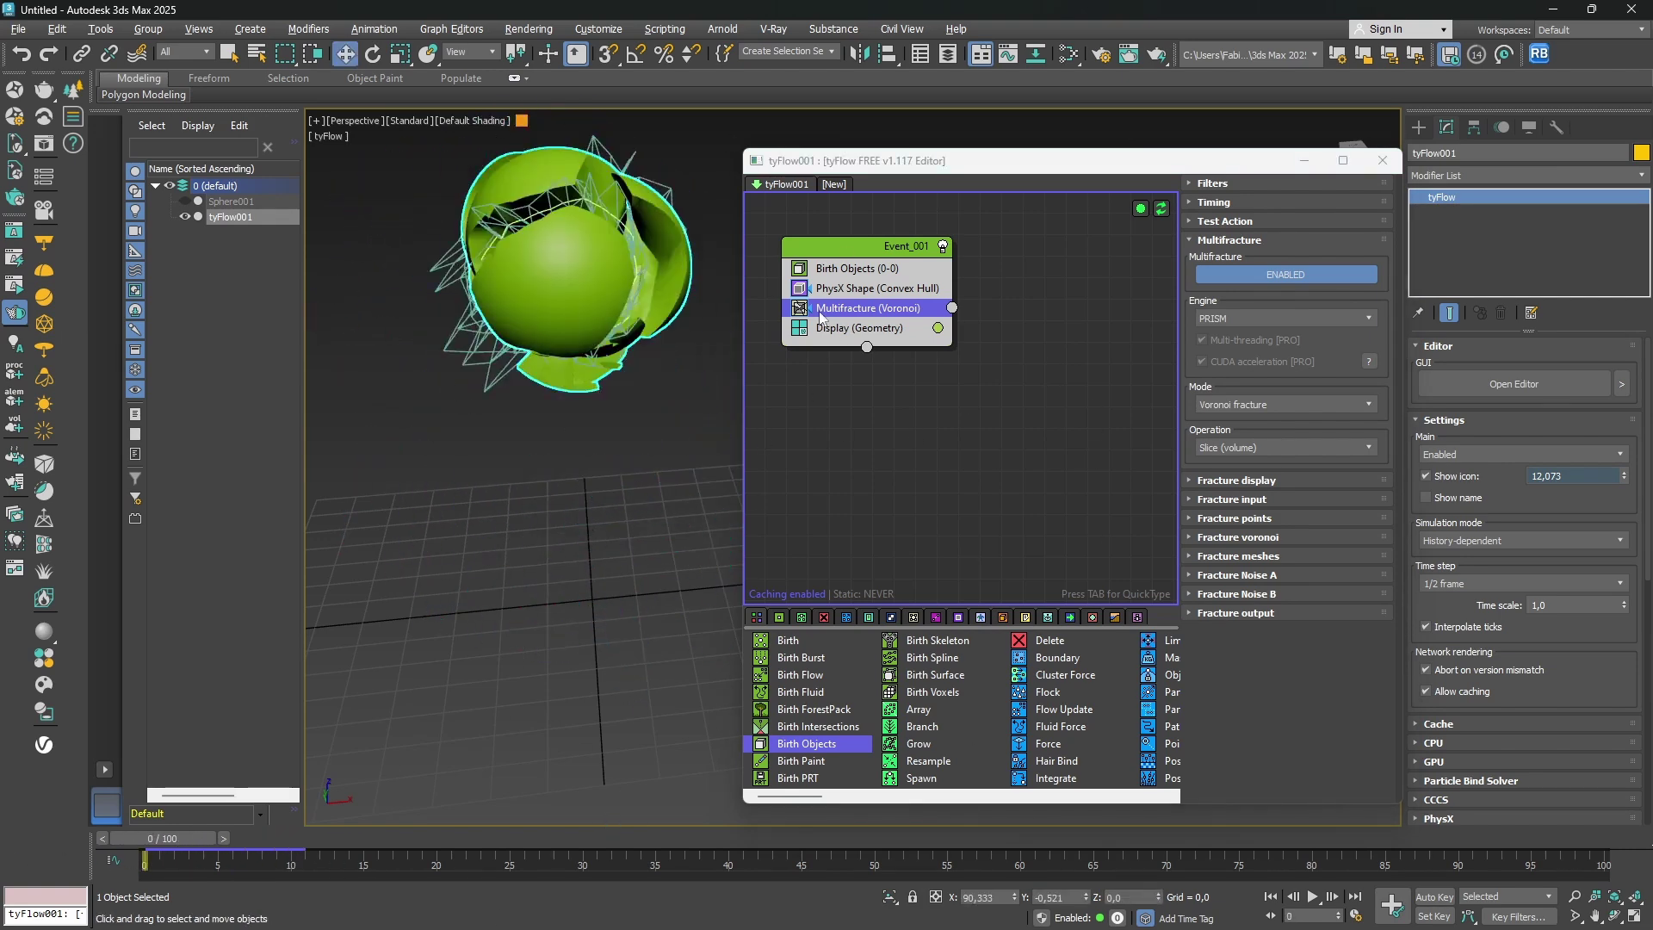
Set the restitution of the PhysX Shape operator in Event_001 to 0,5.
{"action": "left_click", "coordinate": [848, 289]}
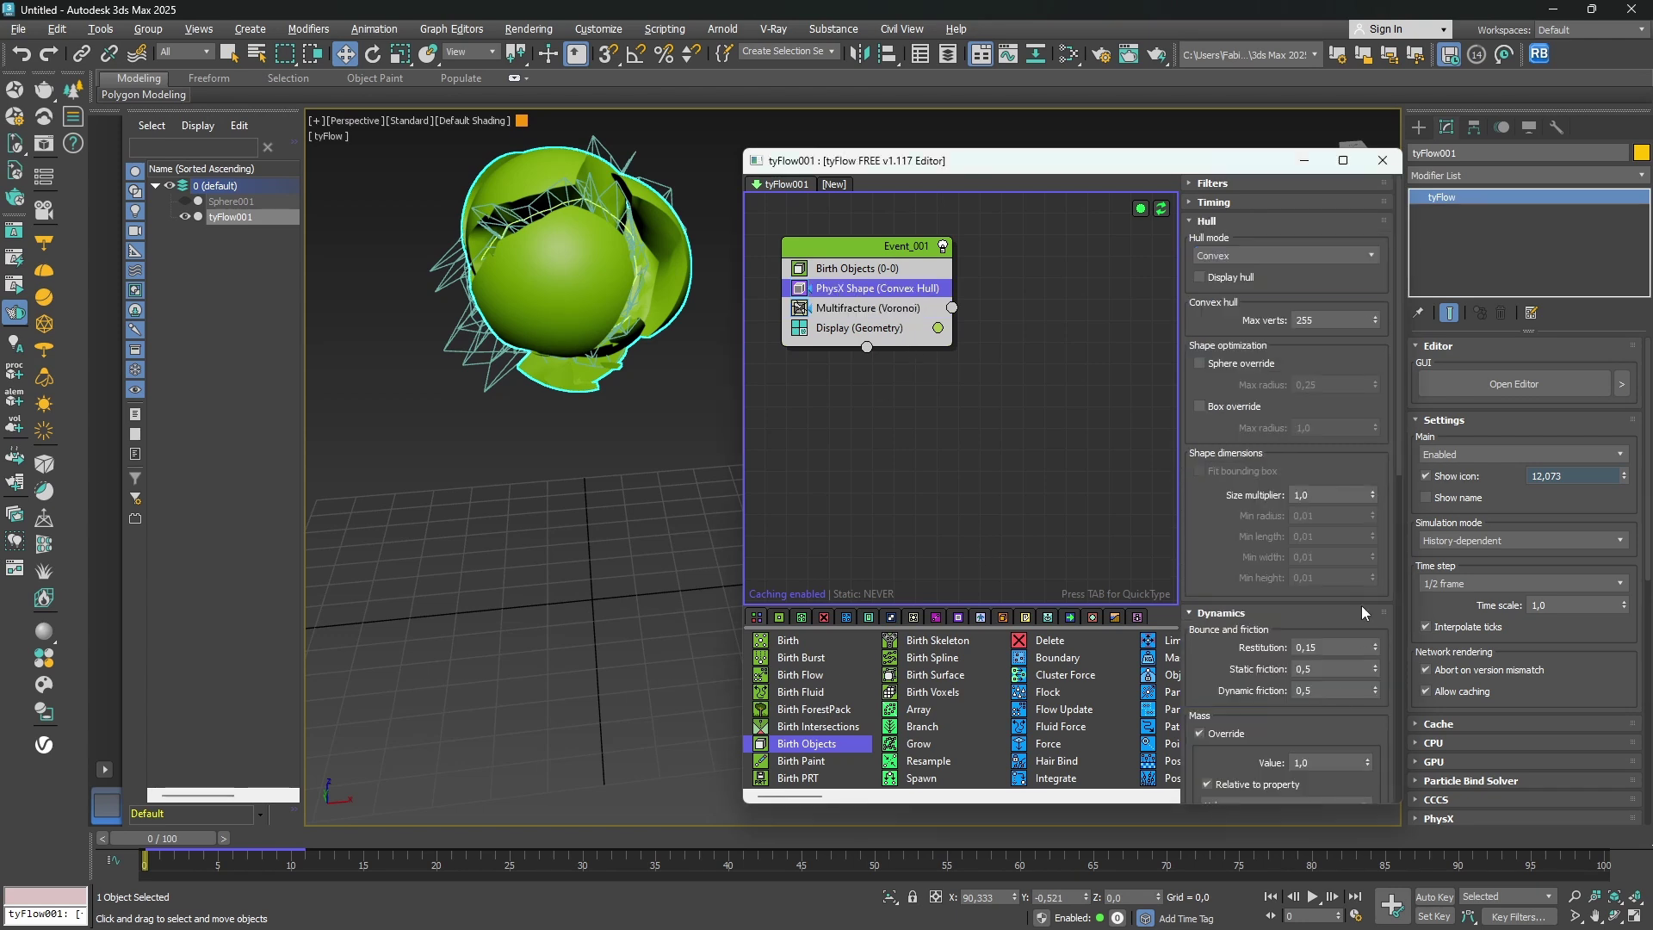
{"action": "left_click_drag", "start_coordinate": [1263, 561], "coordinate": [1221, 422]}
{"action": "left_click", "coordinate": [1325, 507]}
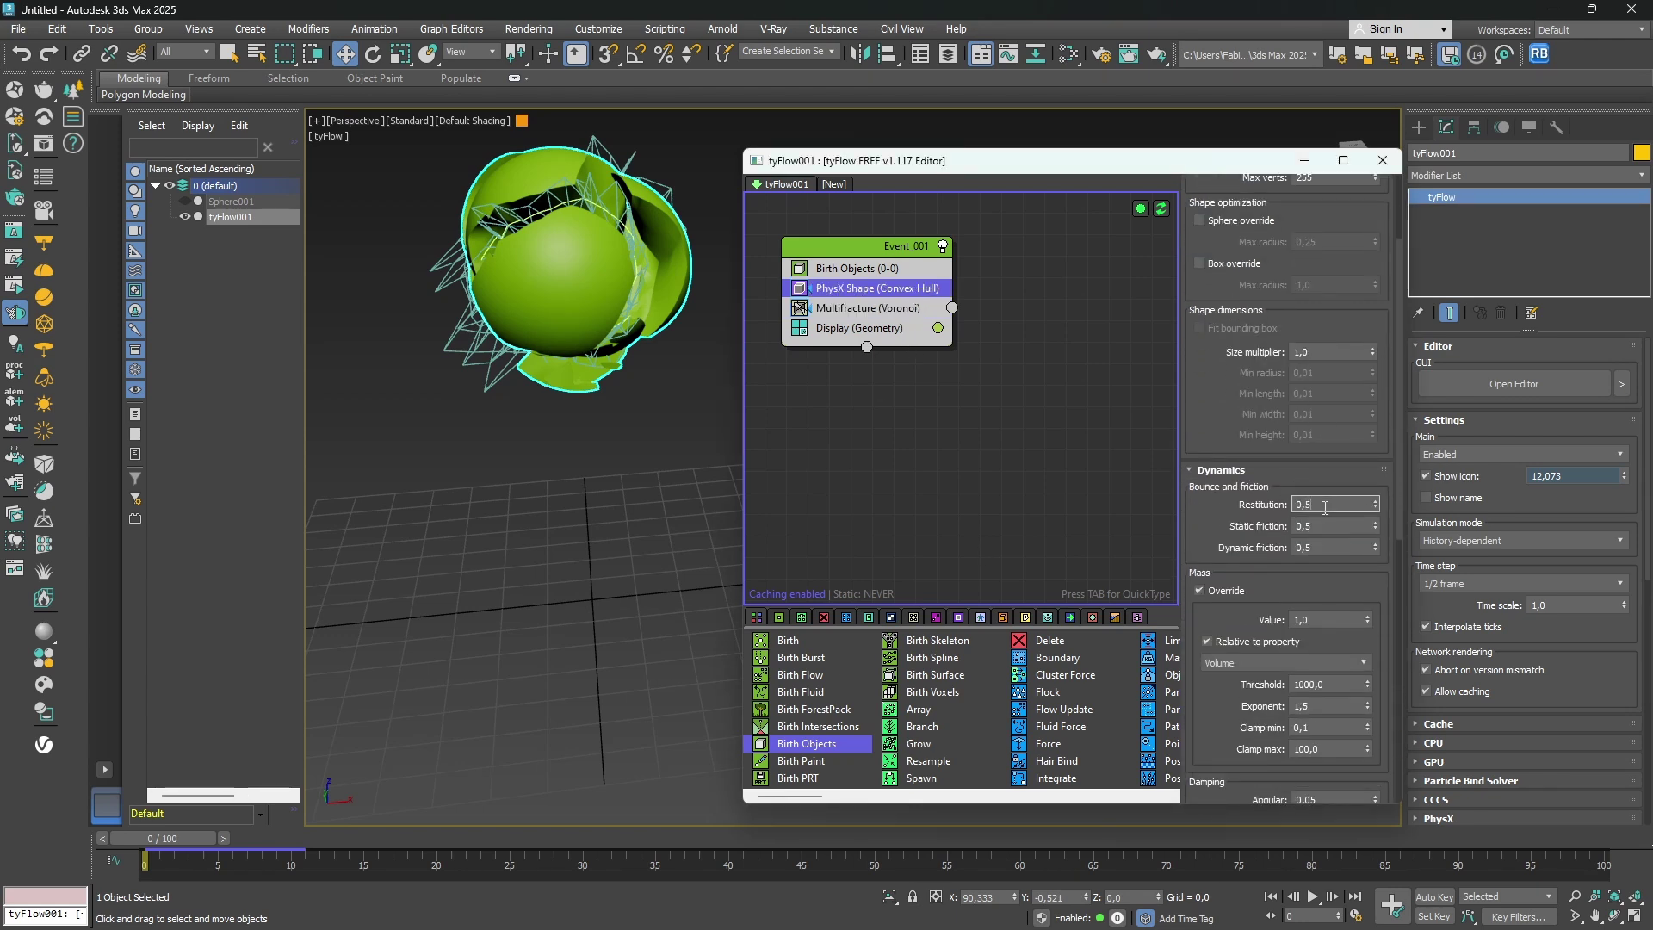
{"action": "key", "text": "Return"}
Set the PhysX Shape operator's start penetrations to Sticky starting penetrations and preview the sphere's fall and breakup along the timeline.
{"action": "left_click_drag", "start_coordinate": [1249, 732], "coordinate": [1193, 269]}
{"action": "left_click_drag", "start_coordinate": [1222, 623], "coordinate": [1231, 462]}
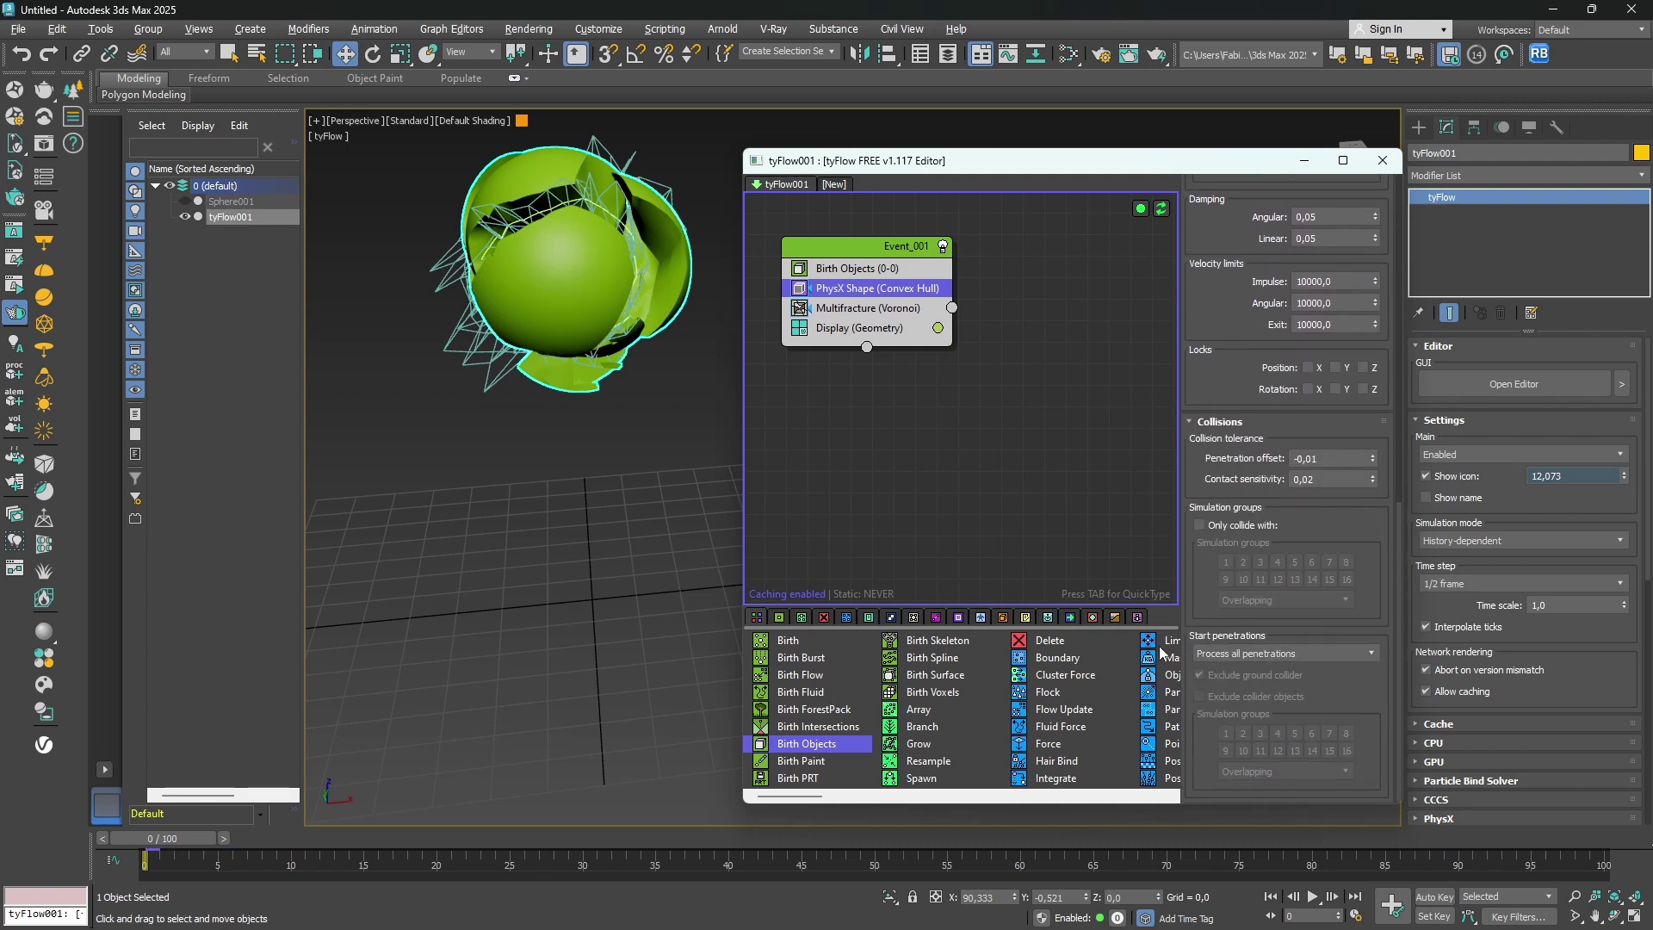
{"action": "left_click", "coordinate": [1217, 659]}
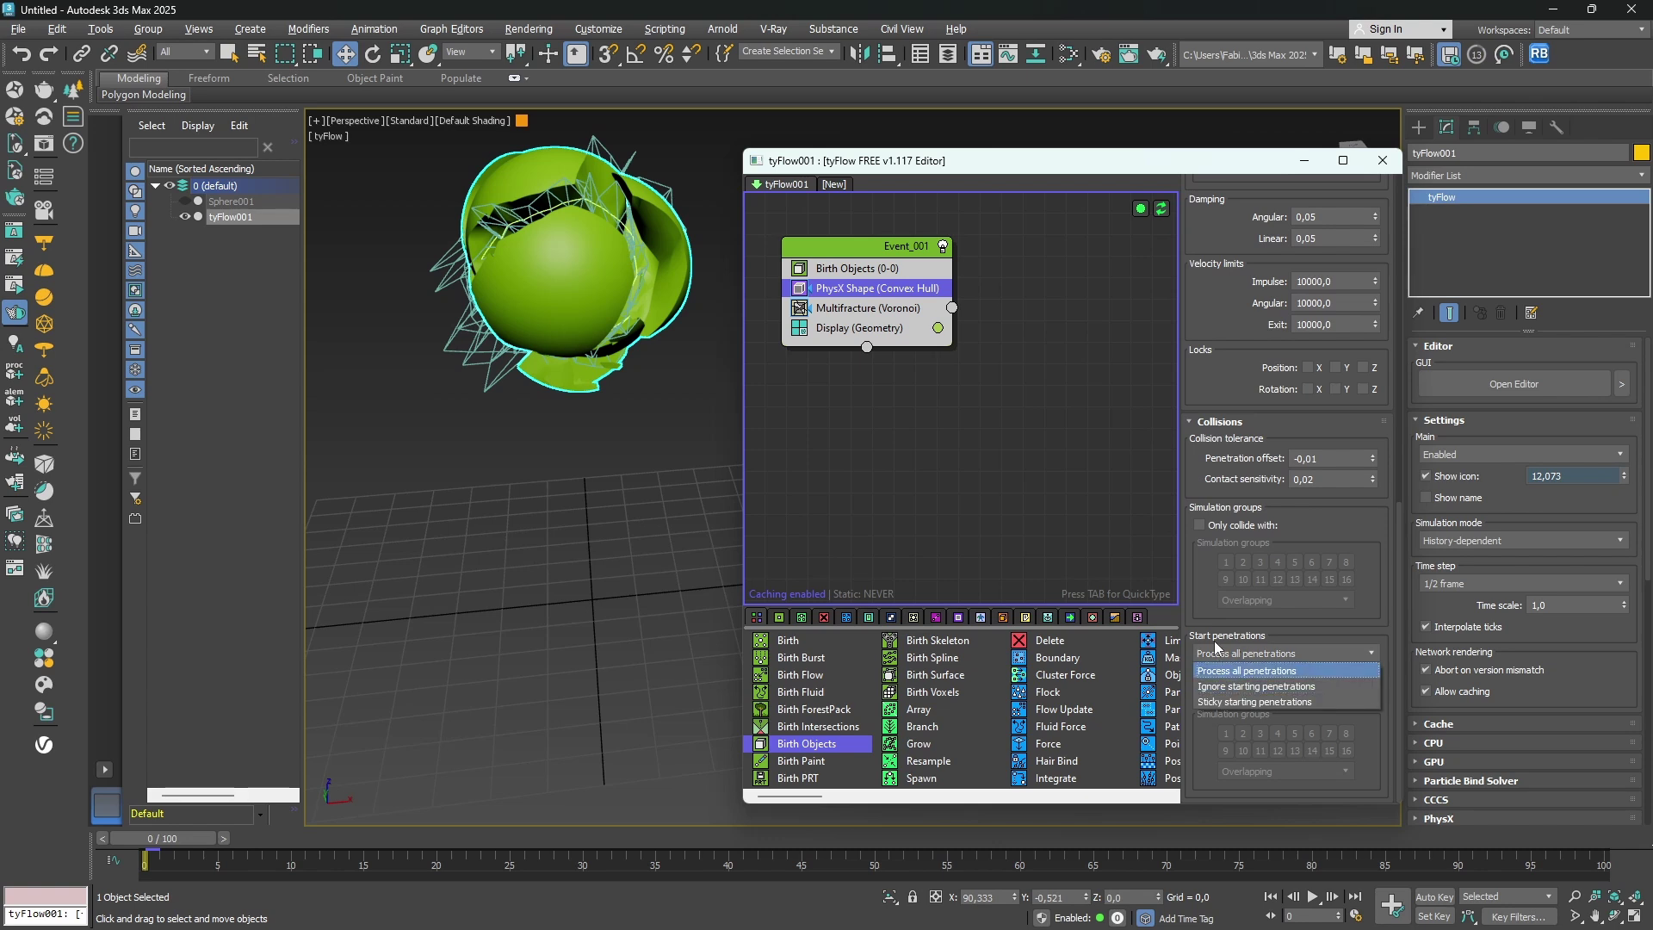
{"action": "left_click", "coordinate": [1252, 702]}
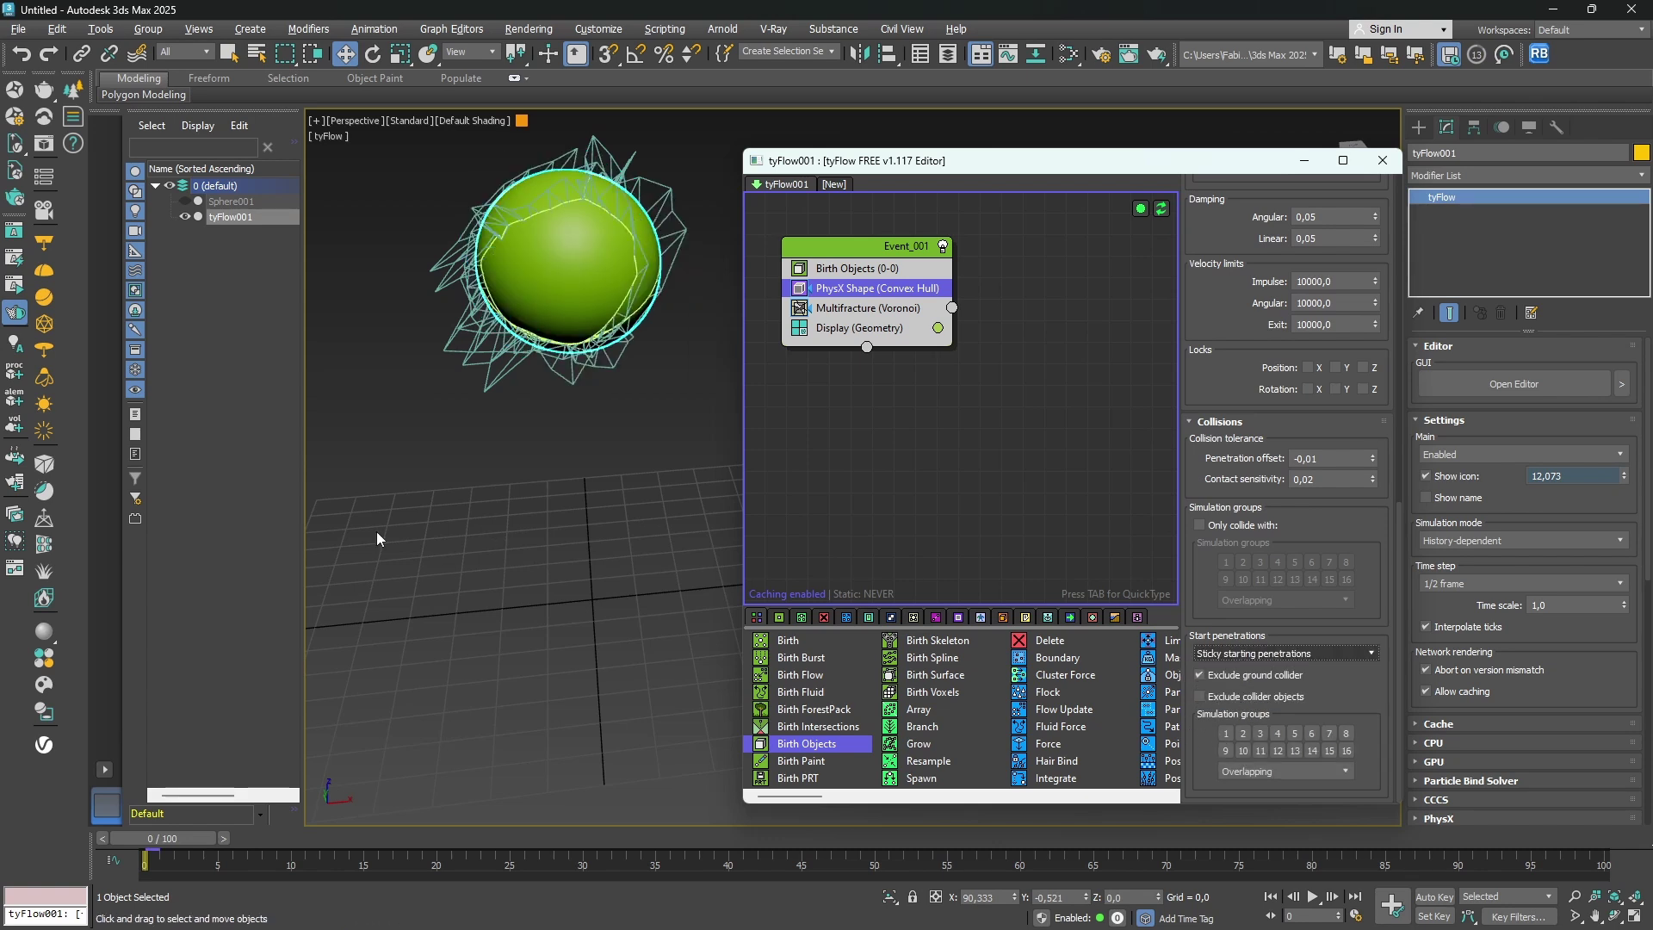
{"action": "left_click_drag", "start_coordinate": [155, 837], "coordinate": [627, 378]}
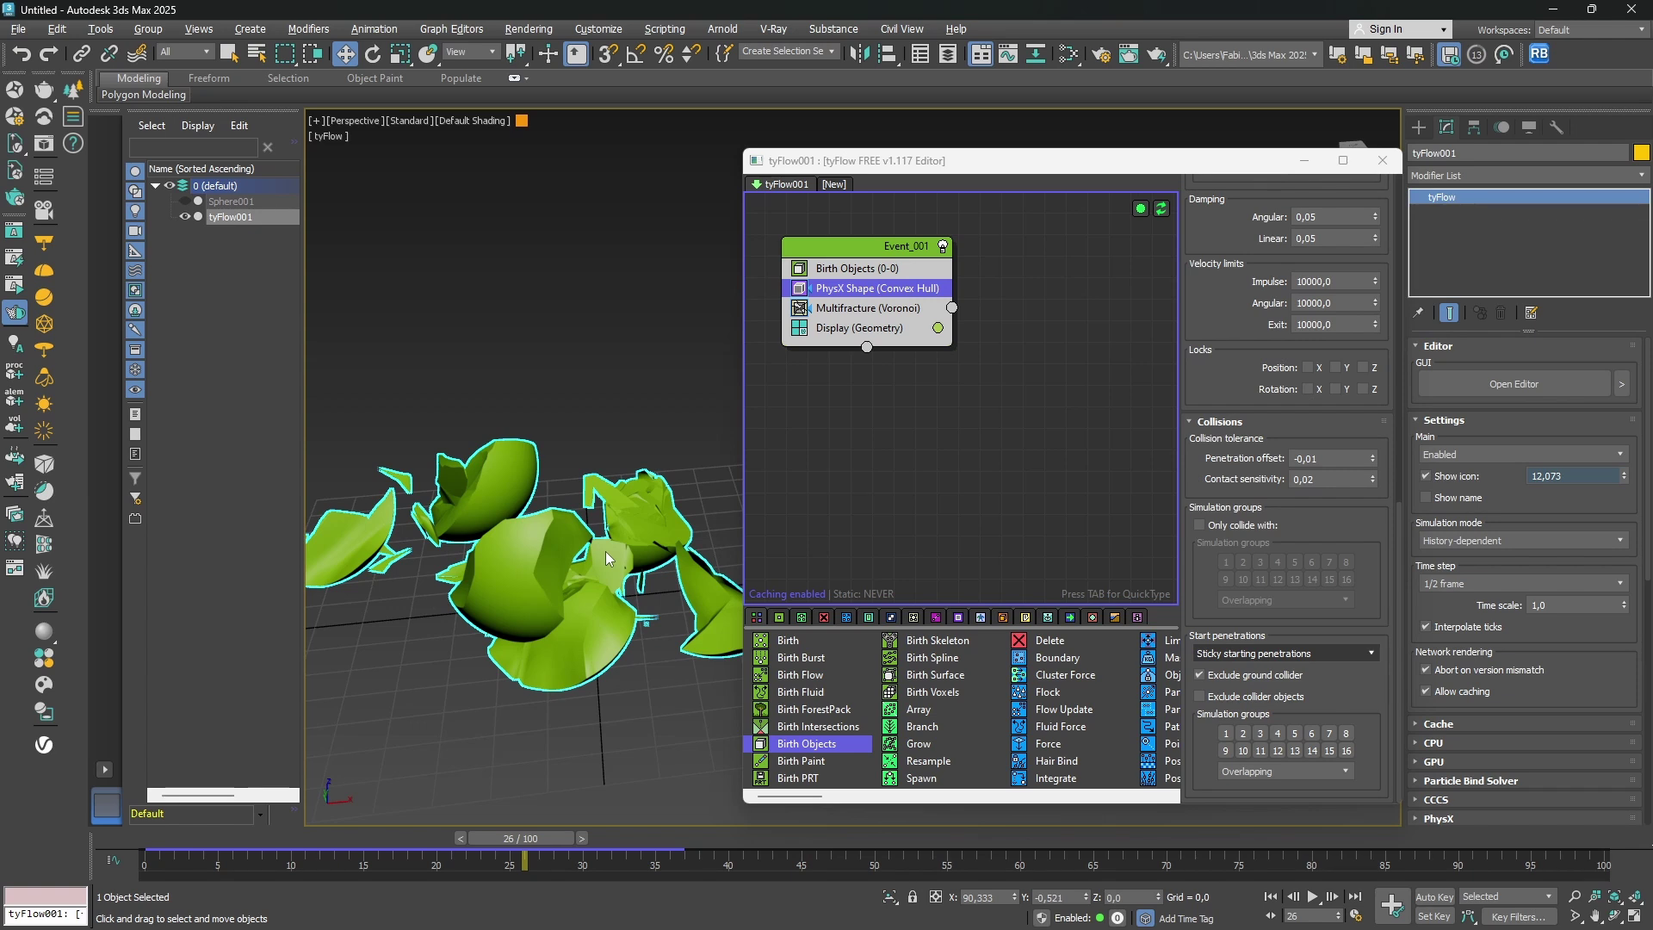
Return to frame 0 and examine the fracture modes offered by the Multifracture operator in Event_001.
{"action": "left_click", "coordinate": [862, 310]}
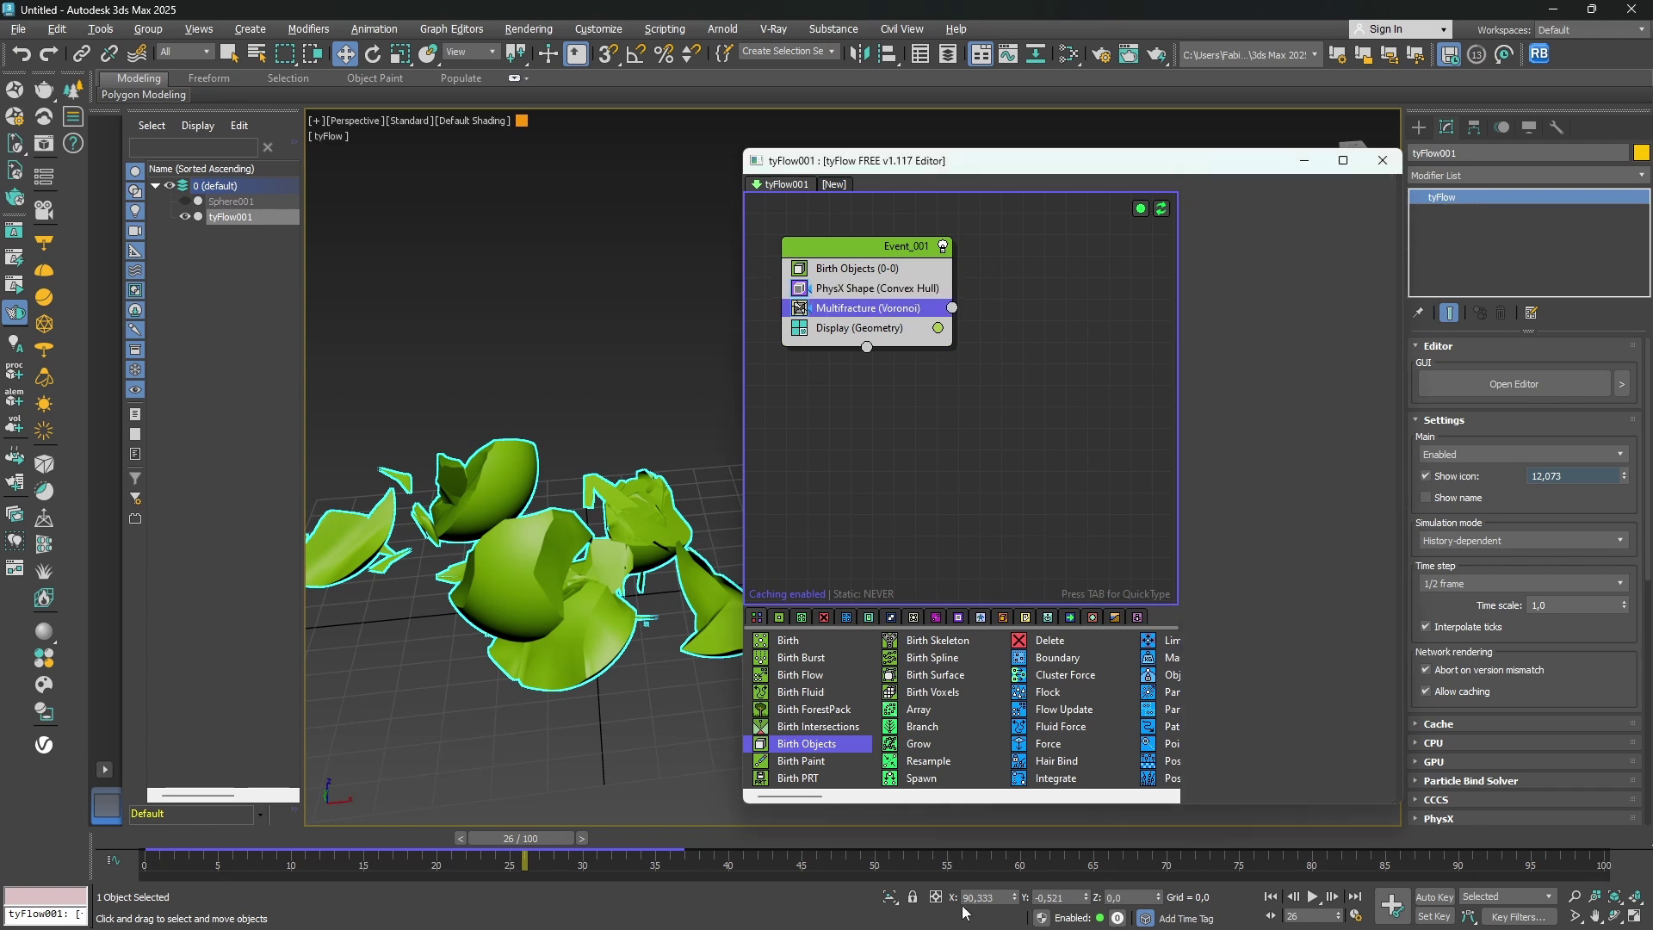
{"action": "left_click_drag", "start_coordinate": [268, 842], "coordinate": [40, 831]}
{"action": "key", "text": "w"}
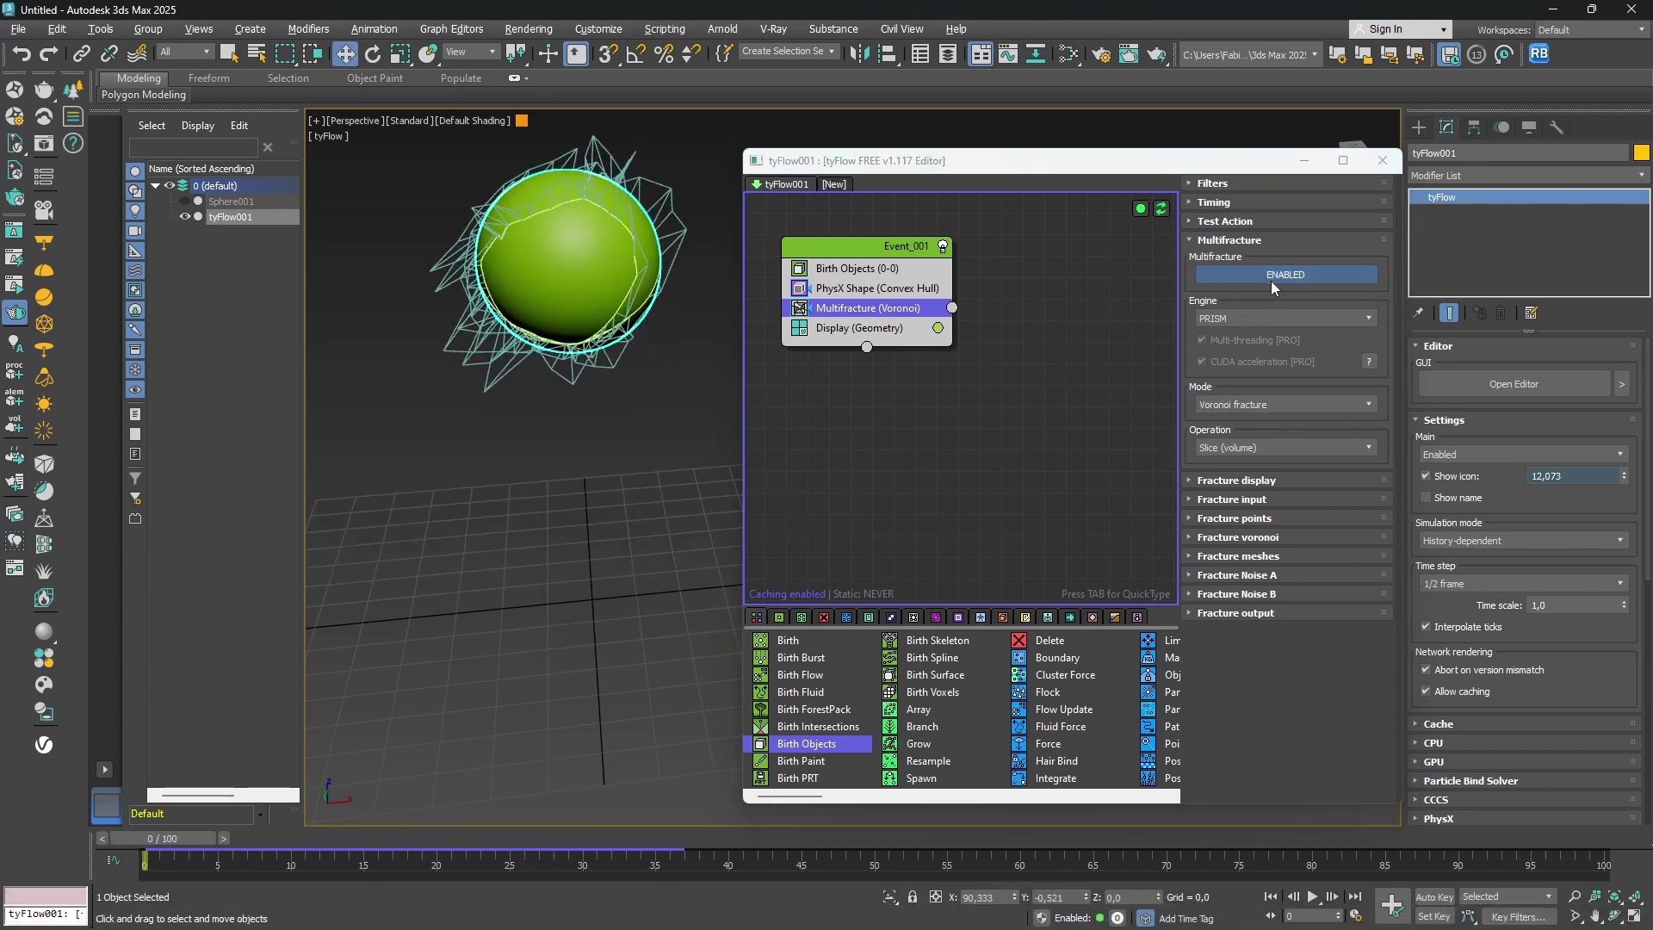
{"action": "left_click", "coordinate": [1226, 408]}
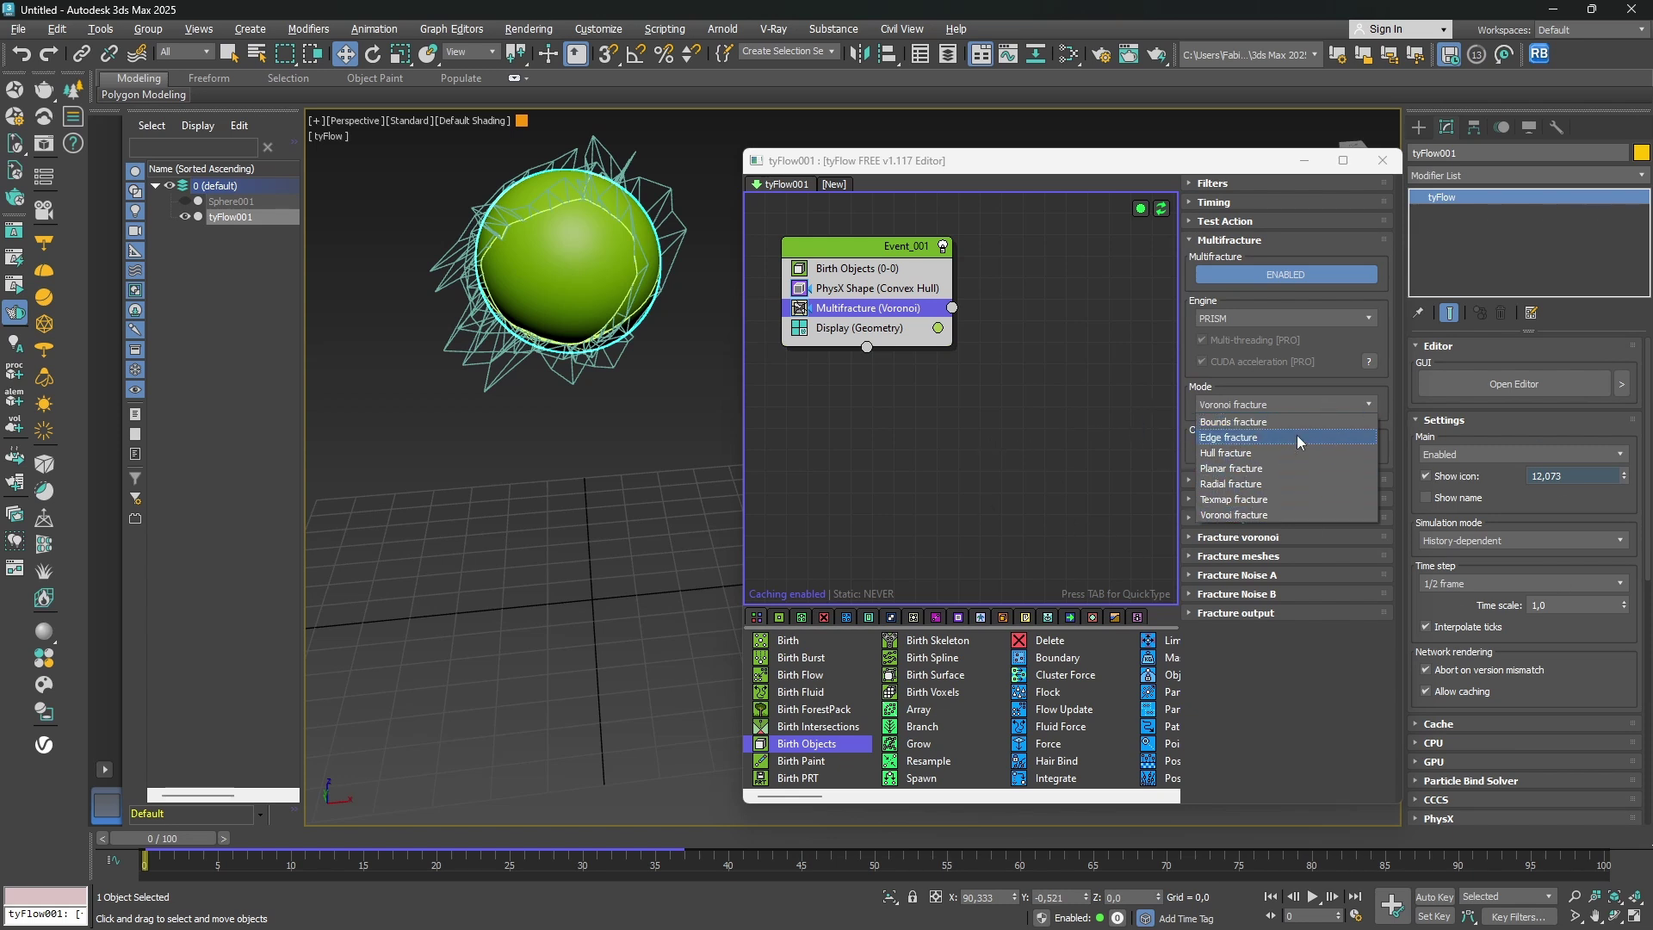
{"action": "left_click", "coordinate": [219, 833]}
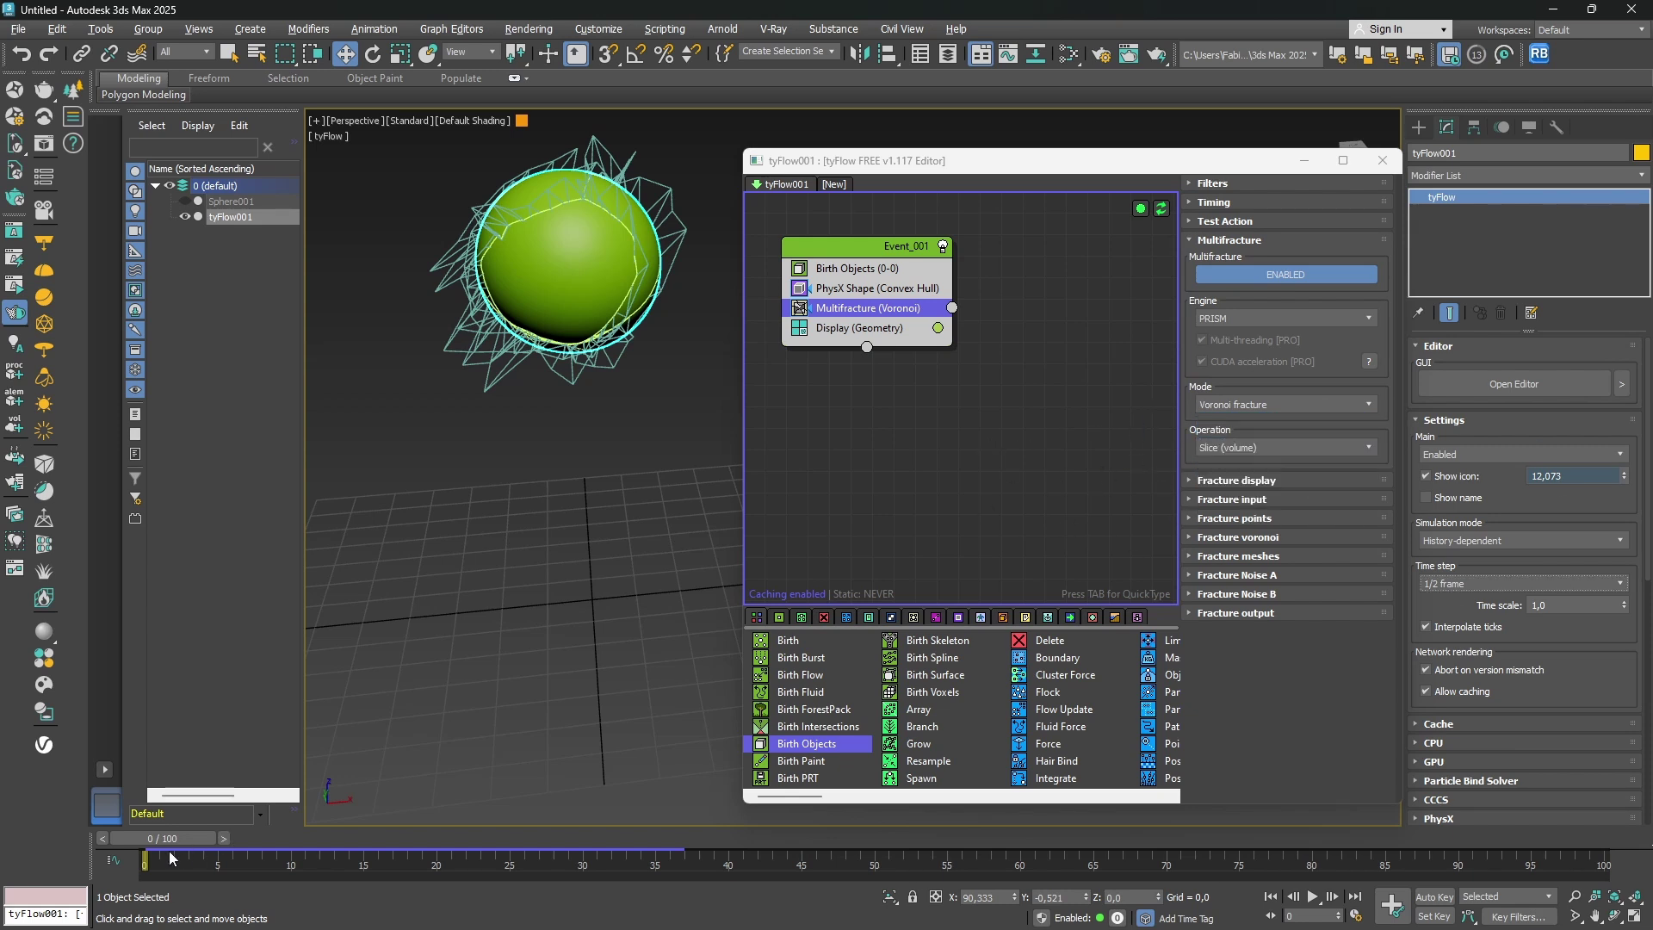
Set the Multifracture operator's mode to Radial fracture and preview the breakup at frame 14.
{"action": "left_click", "coordinate": [1255, 403]}
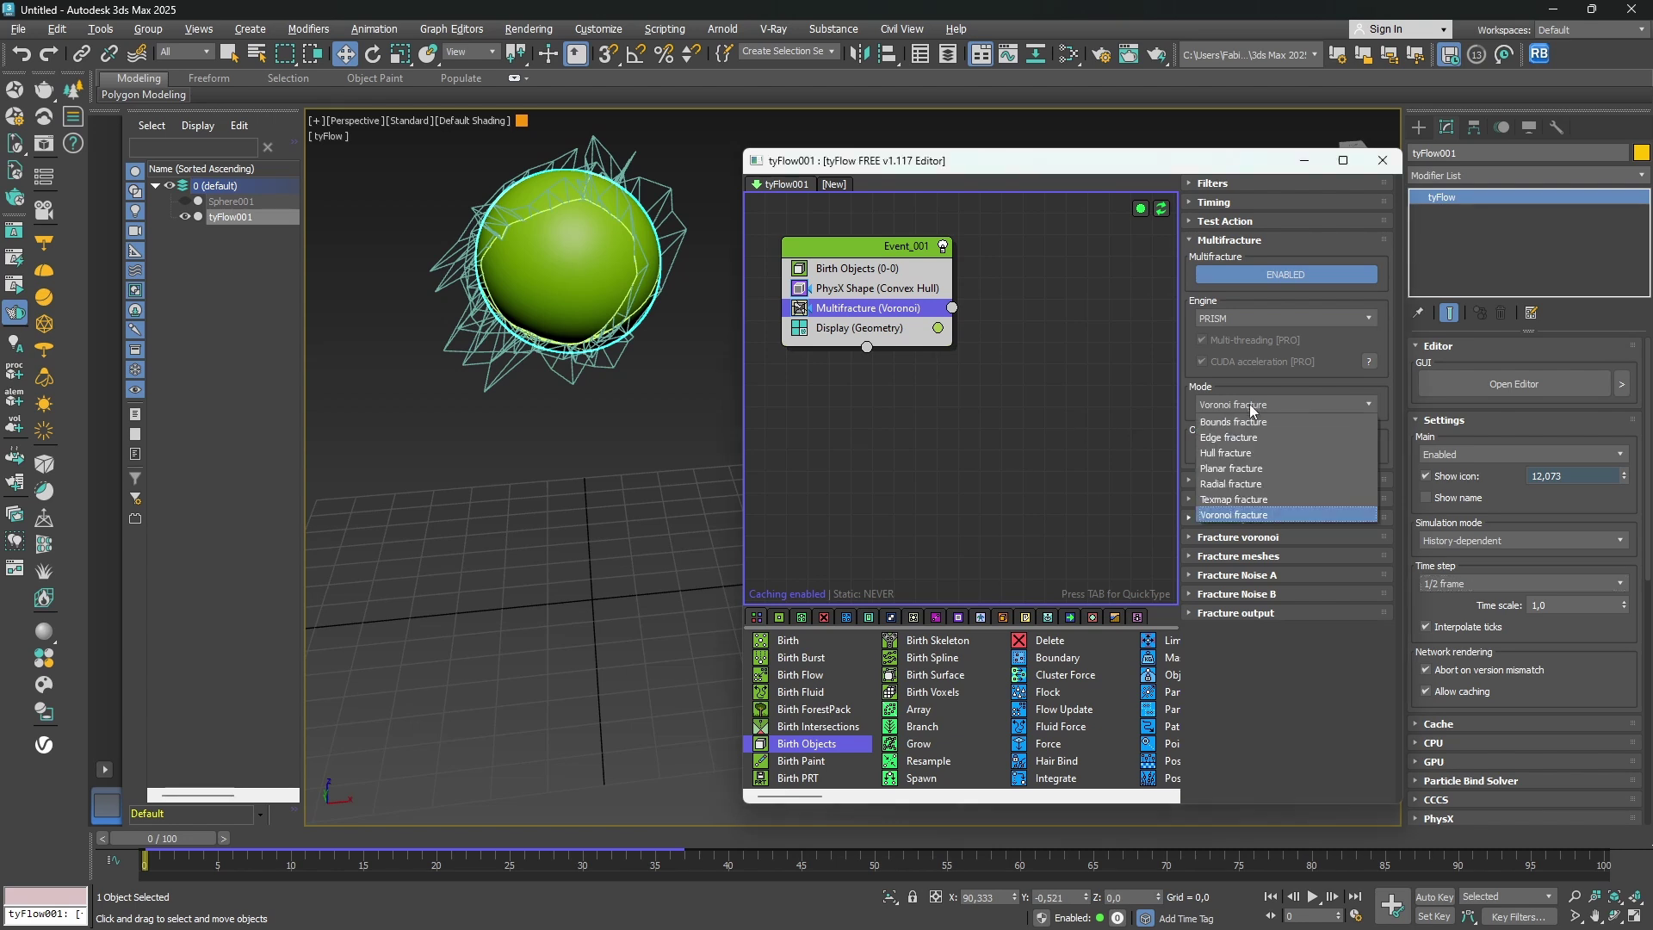
{"action": "left_click", "coordinate": [1291, 500]}
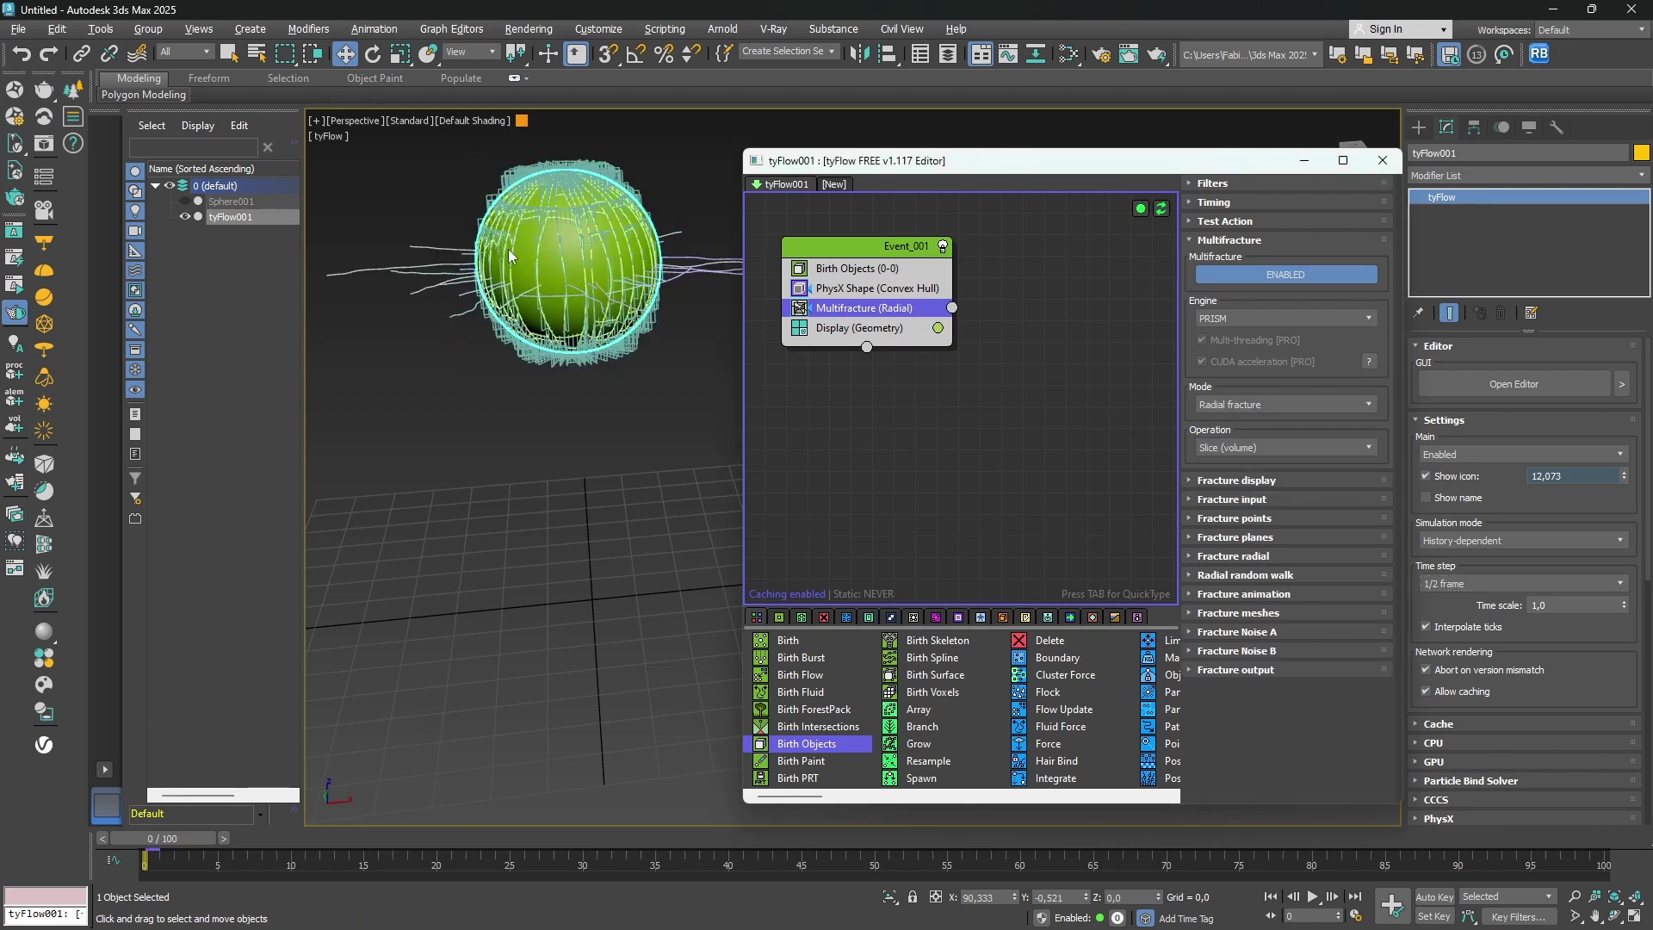
{"action": "left_click_drag", "start_coordinate": [193, 845], "coordinate": [396, 835]}
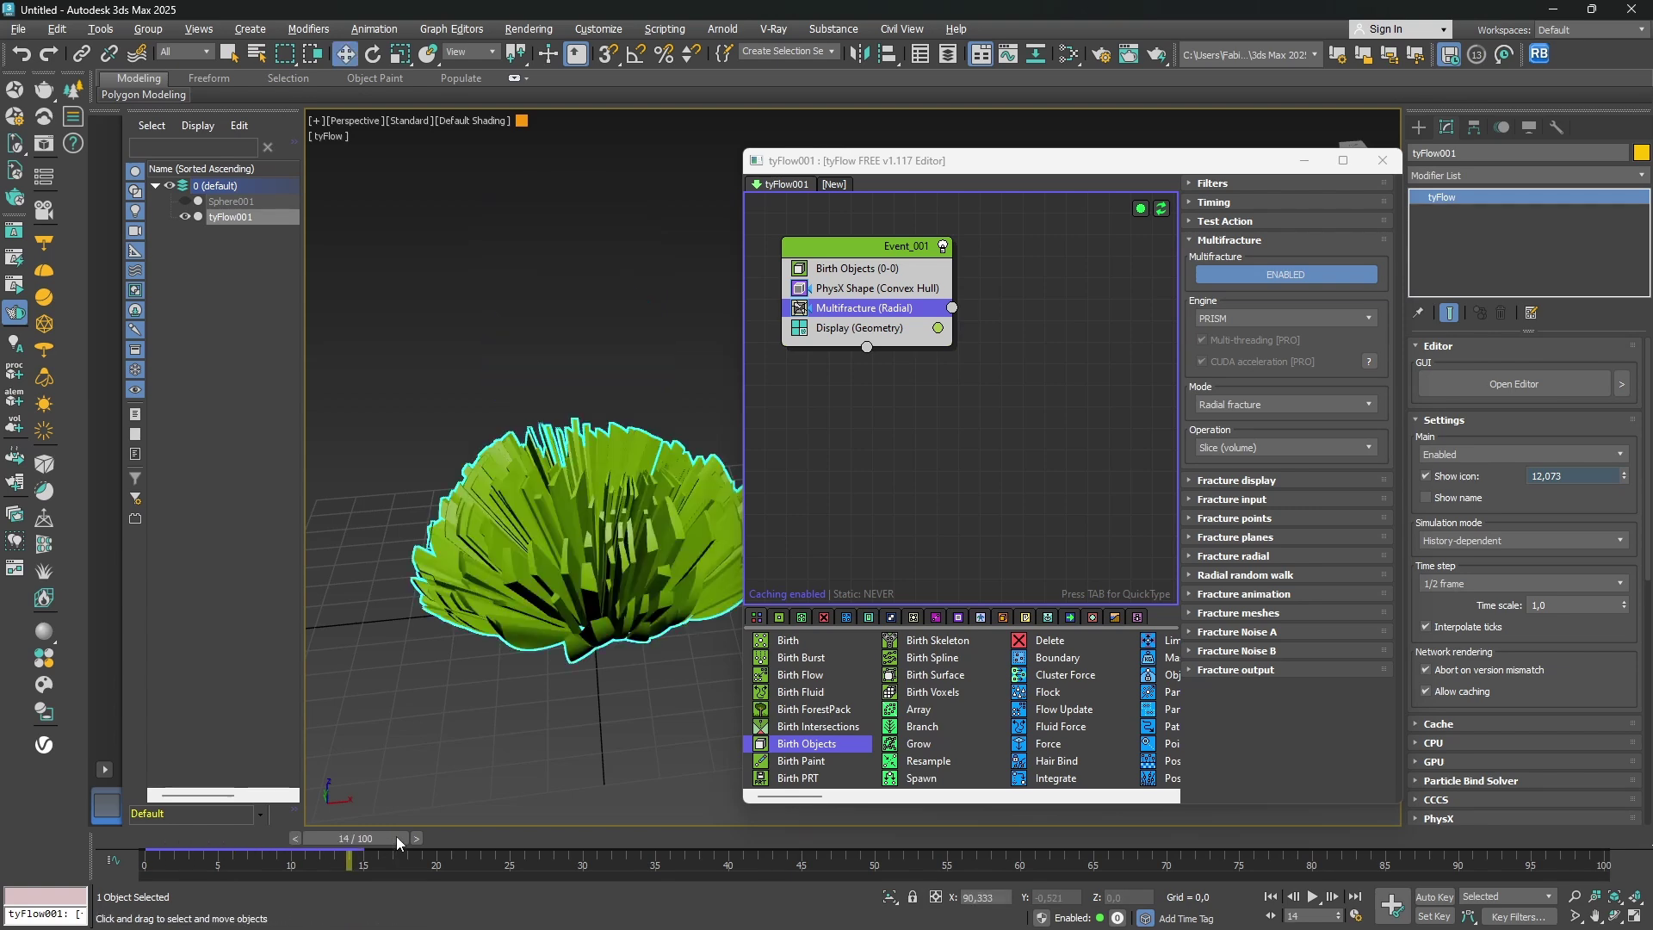
{"action": "middle_click_drag", "start_coordinate": [582, 545], "coordinate": [584, 560], "text": "alt"}
Set the Multifracture operator's mode to Planar fracture, preview the simulation, and return to frame 0.
{"action": "left_click", "coordinate": [1216, 406]}
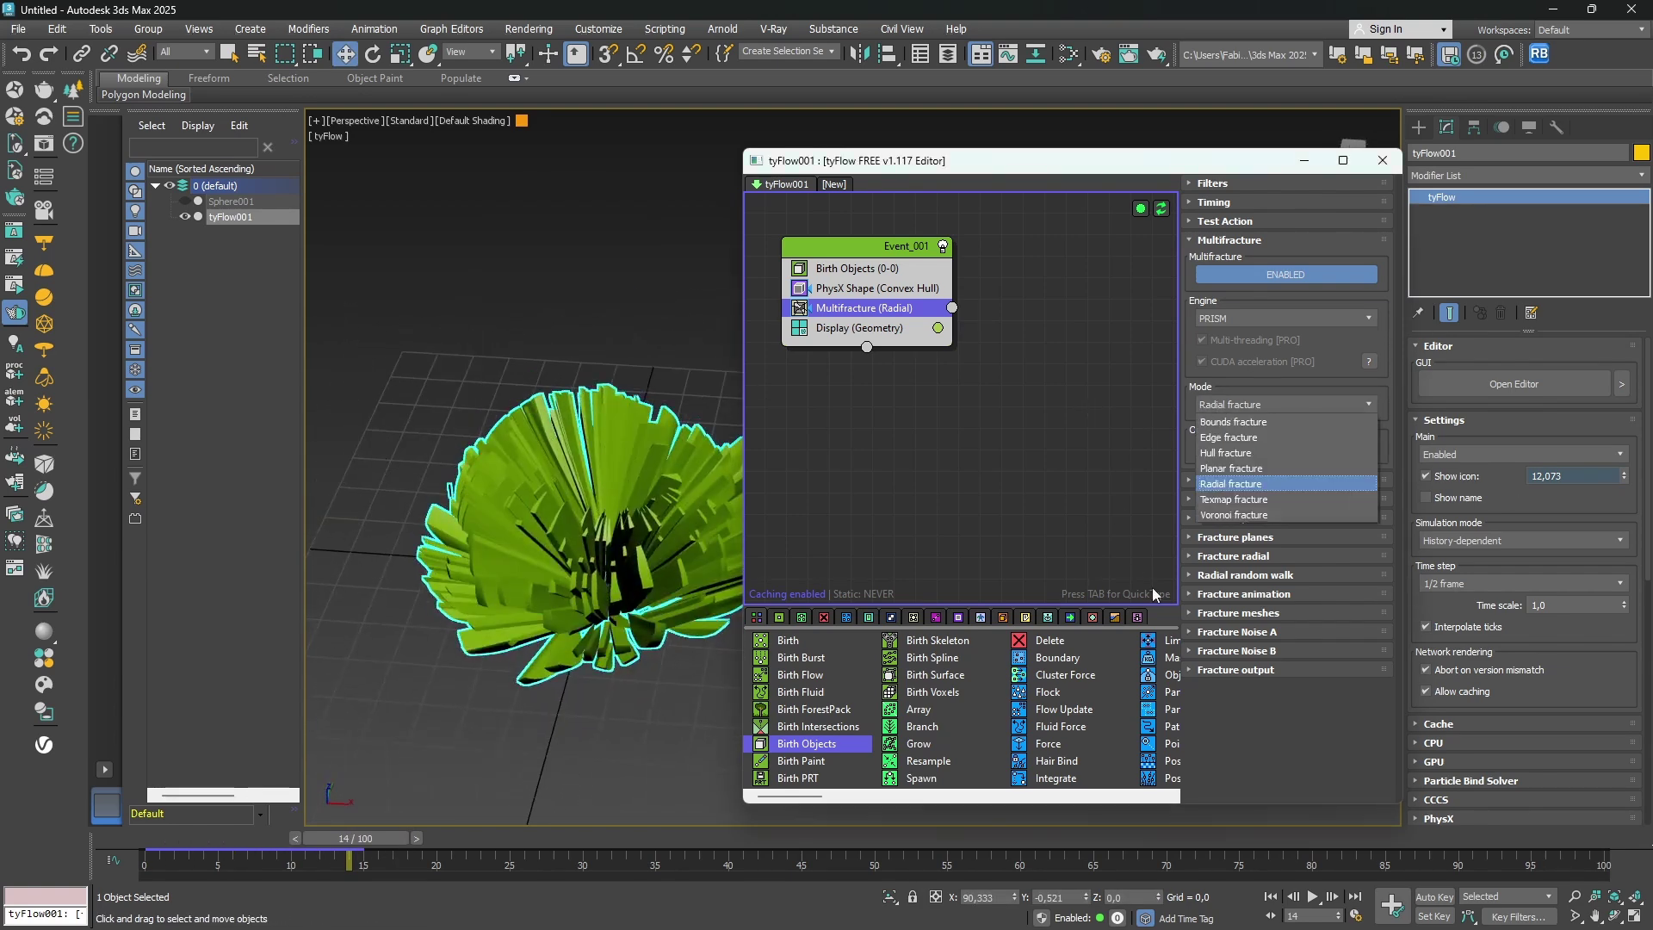
{"action": "left_click", "coordinate": [1255, 469]}
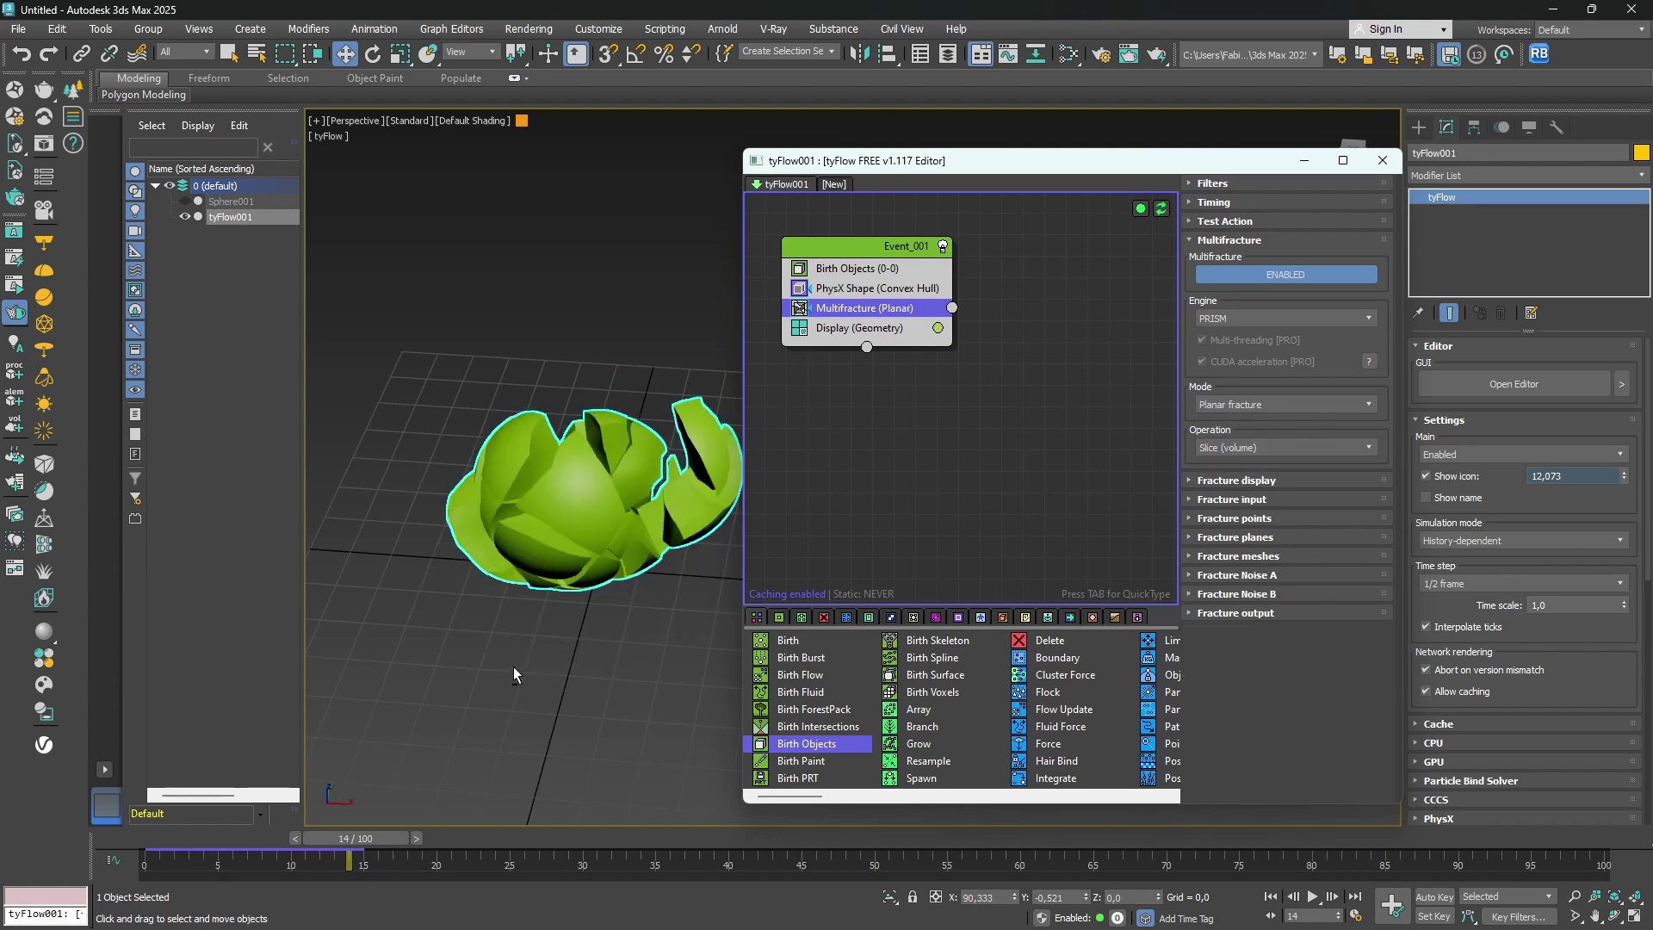
{"action": "middle_click_drag", "start_coordinate": [514, 668], "coordinate": [543, 647], "text": "alt"}
{"action": "left_click_drag", "start_coordinate": [206, 840], "coordinate": [221, 838]}
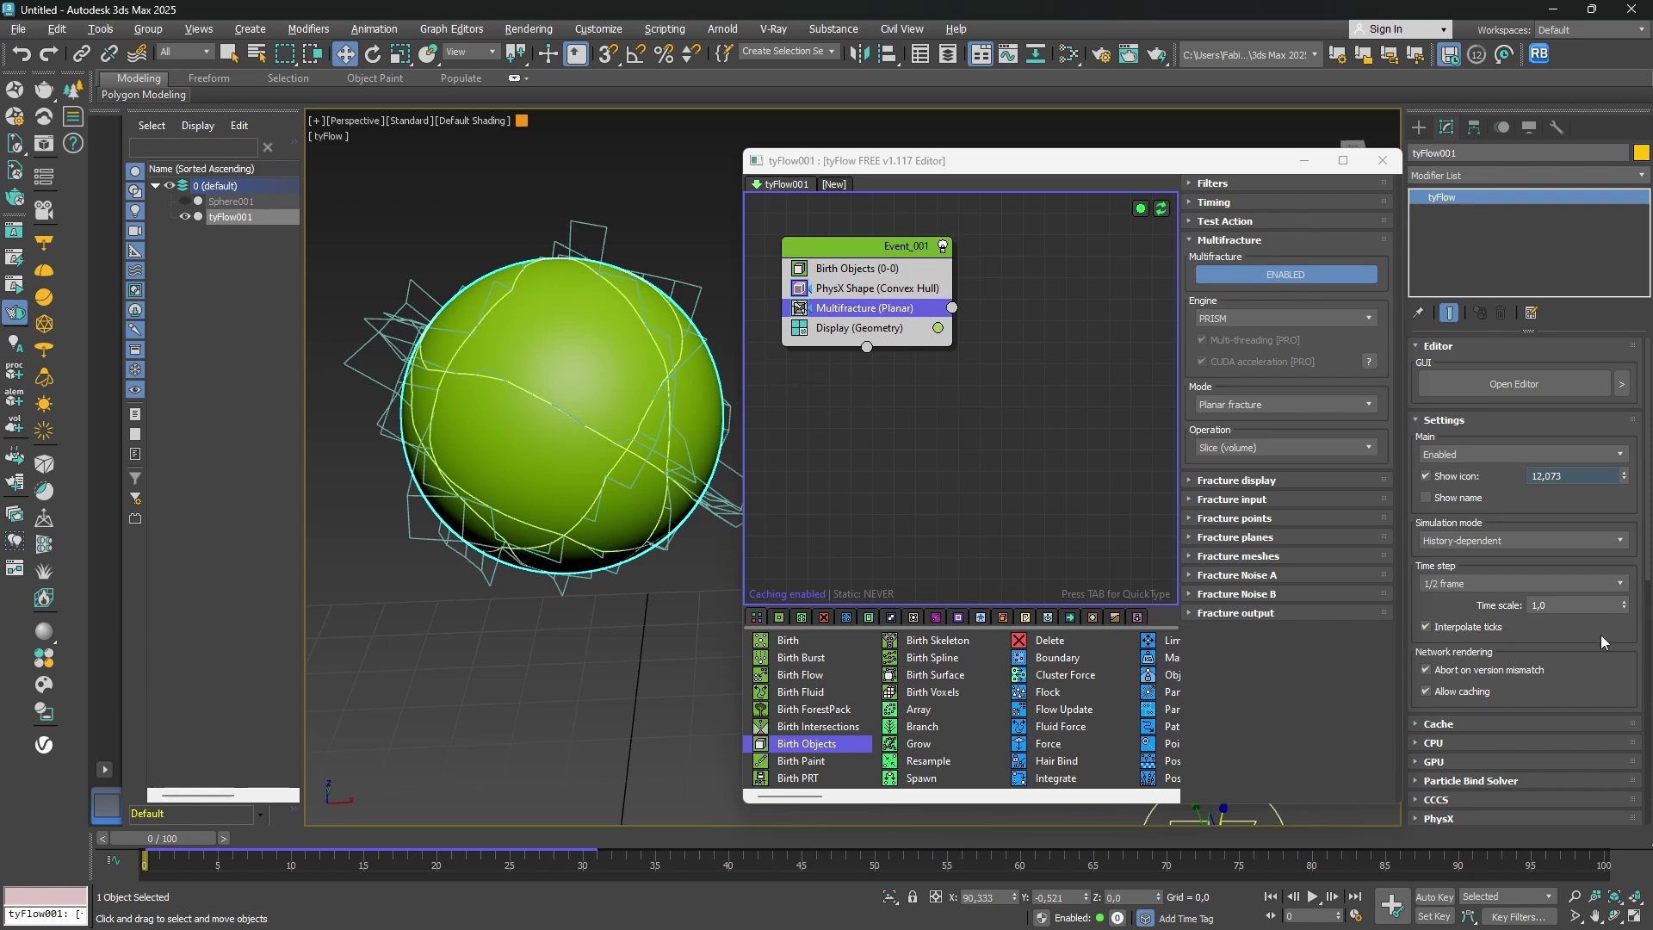
Set the Multifracture operator's mode to Hull fracture, inspect the falling pieces along the timeline, and return to frame 0.
{"action": "left_click", "coordinate": [1266, 404]}
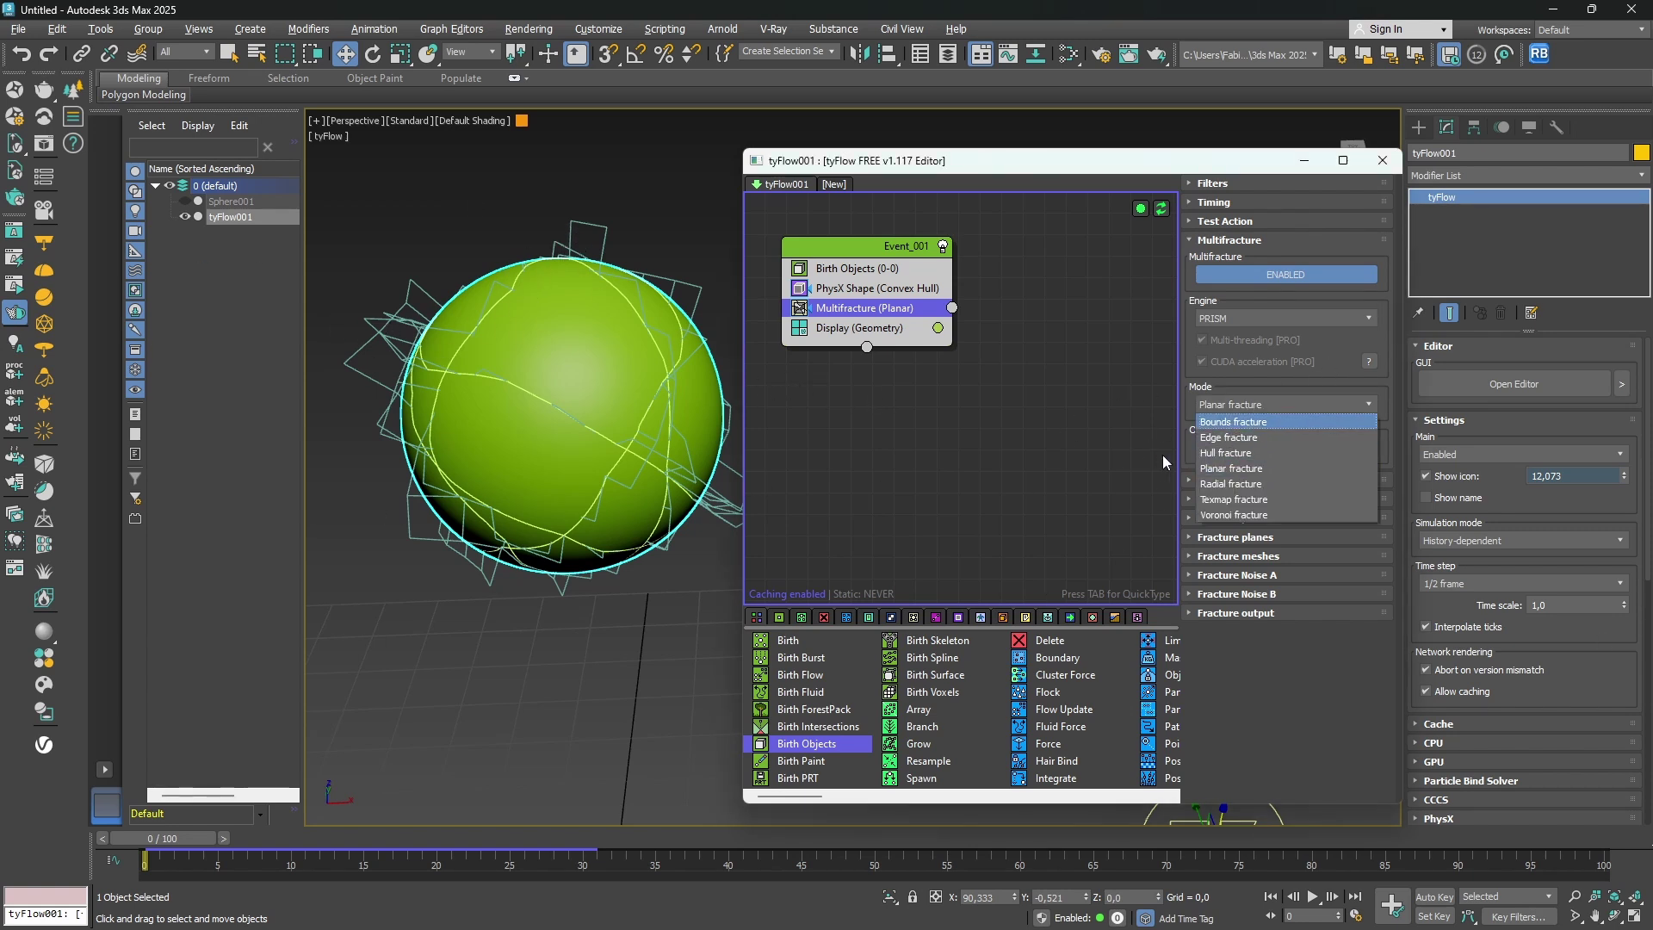
{"action": "left_click", "coordinate": [1225, 453]}
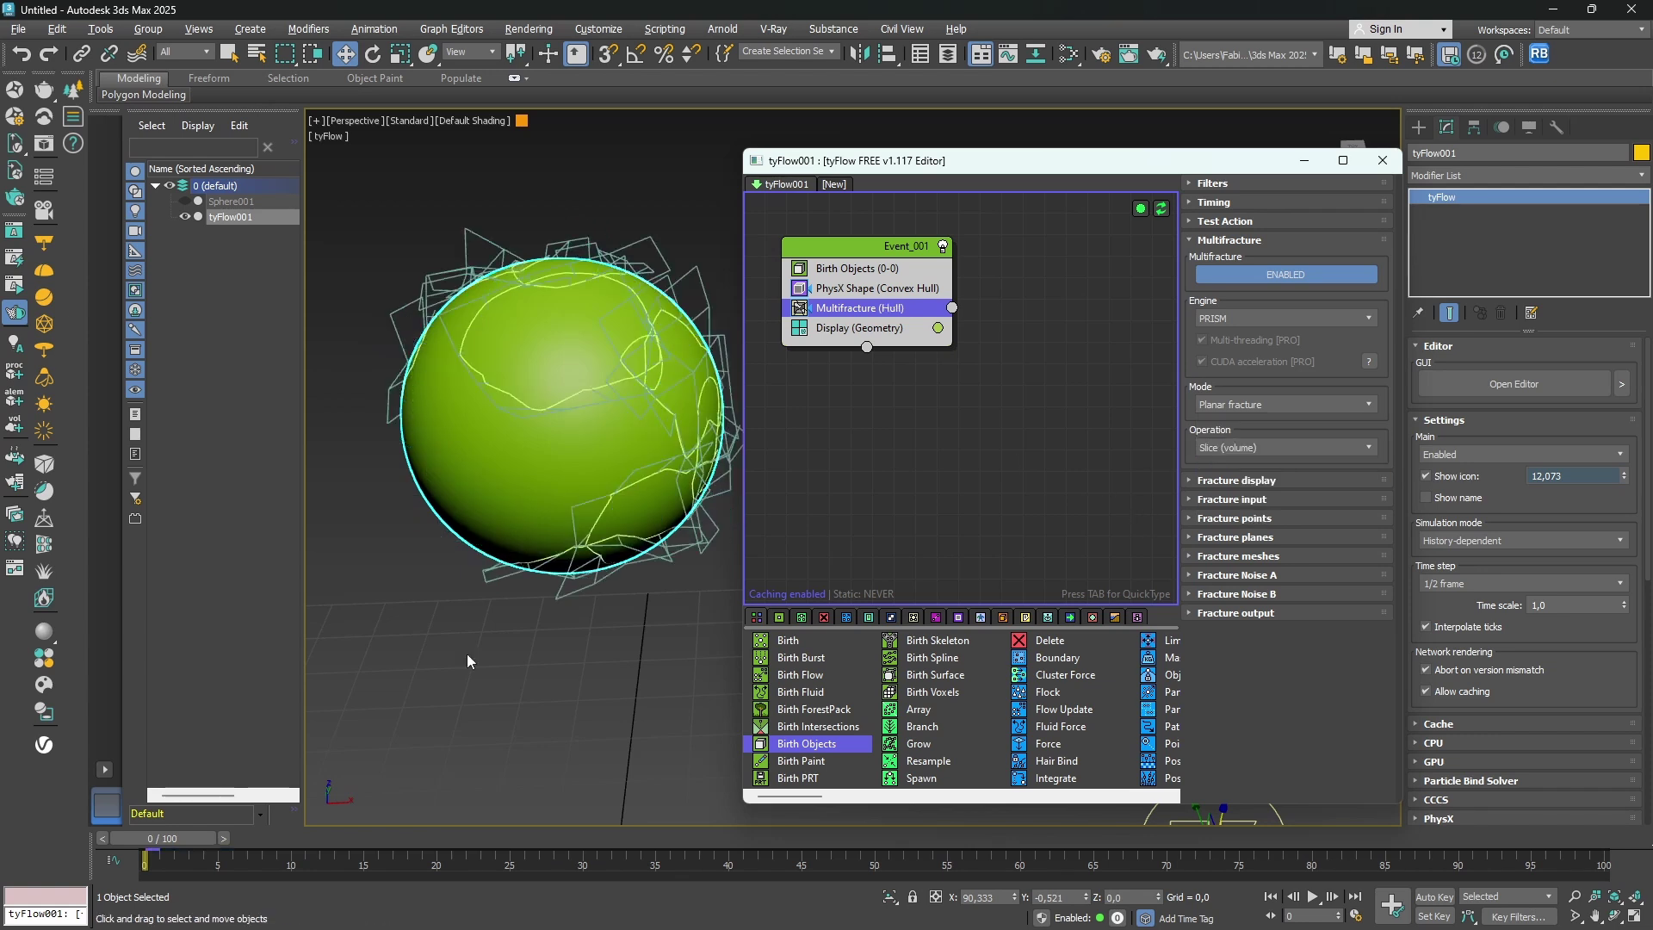
{"action": "scroll", "coordinate": [444, 580], "scroll_direction": "down", "scroll_amount": 3}
{"action": "left_click_drag", "start_coordinate": [513, 850], "coordinate": [434, 864]}
{"action": "scroll", "coordinate": [577, 670], "scroll_direction": "up", "scroll_amount": 3}
{"action": "middle_click_drag", "start_coordinate": [572, 672], "coordinate": [546, 631]}
{"action": "left_click_drag", "start_coordinate": [411, 839], "coordinate": [86, 775]}
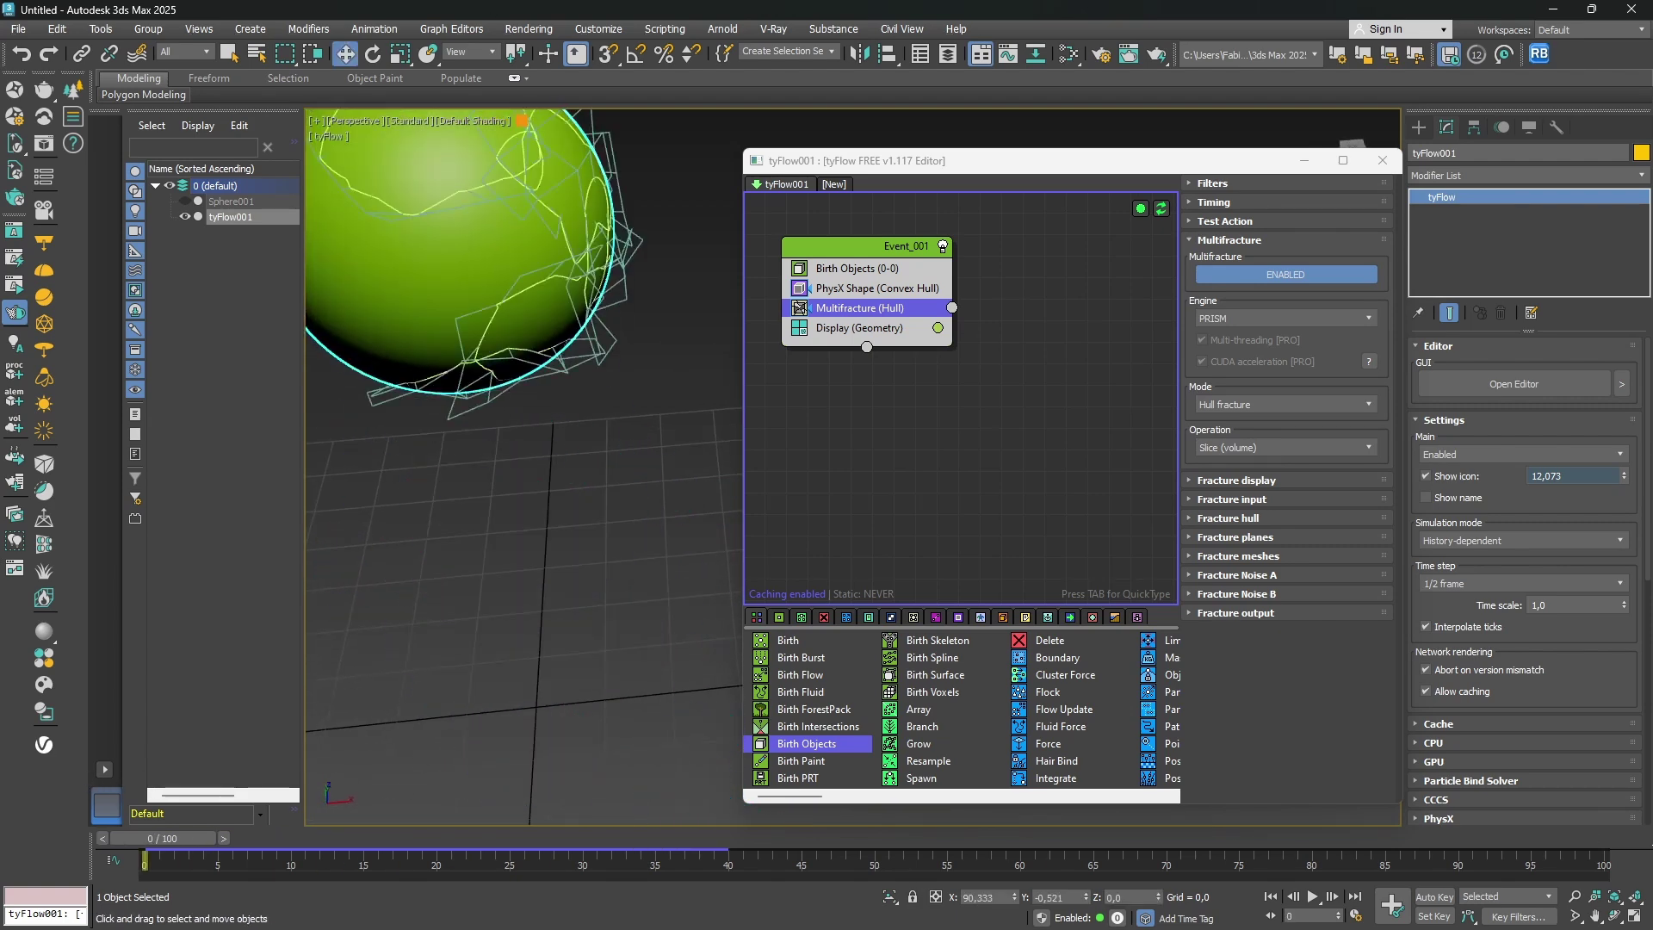
Open the choice of fracture modes for the Multifracture operator.
{"action": "left_click", "coordinate": [1274, 405]}
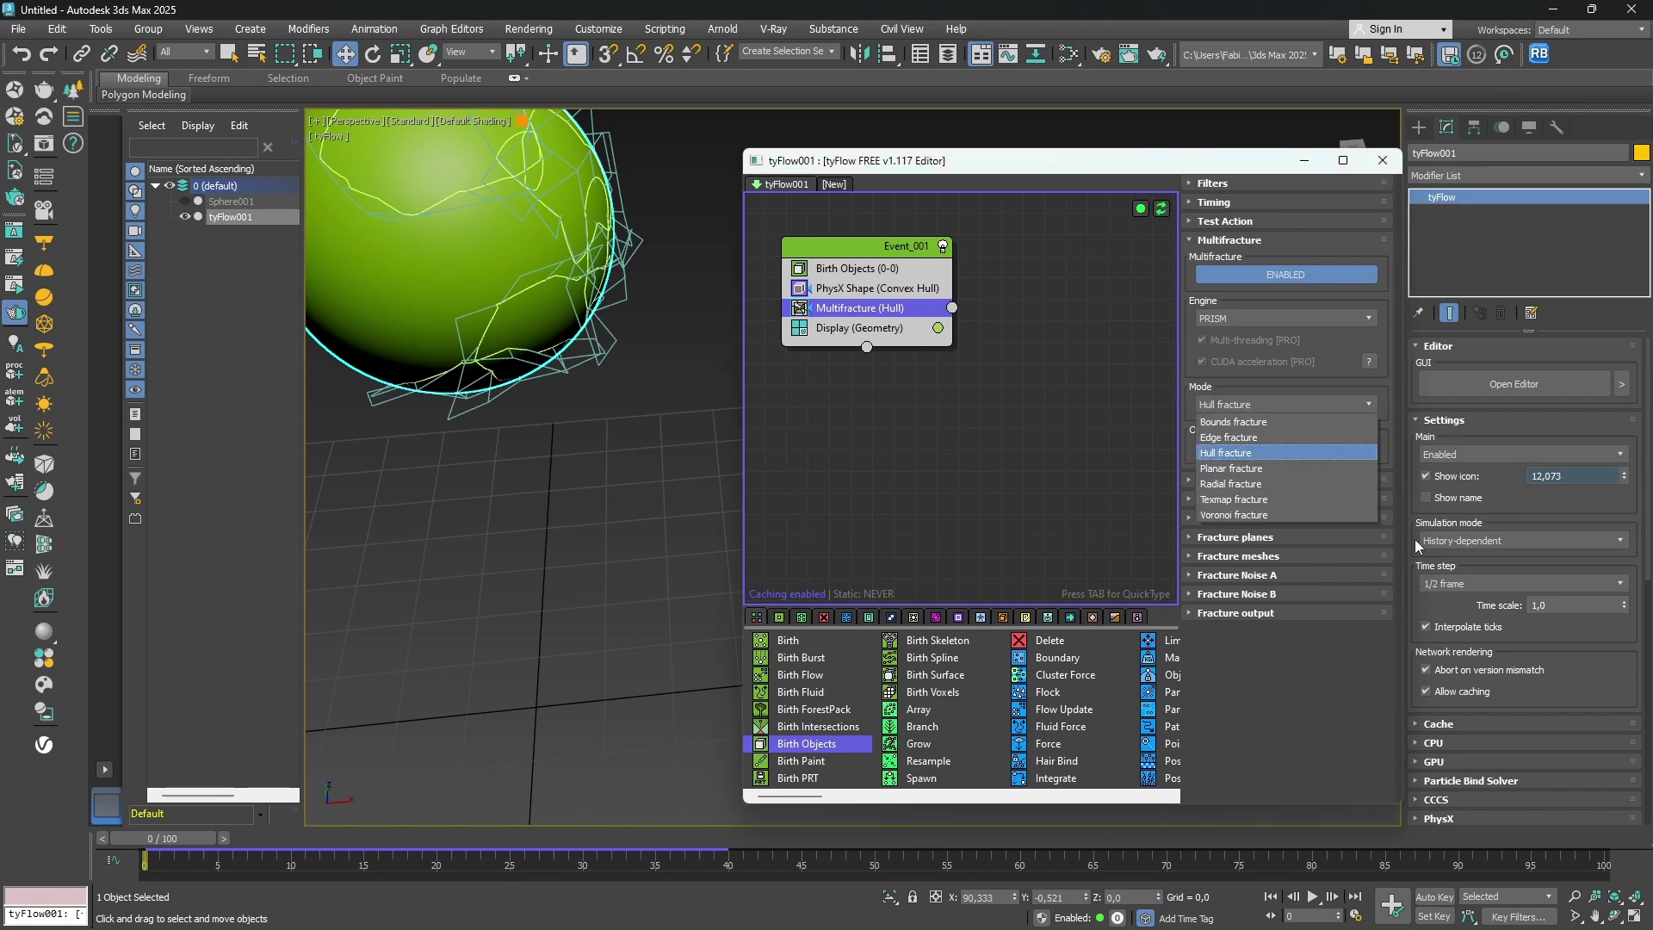
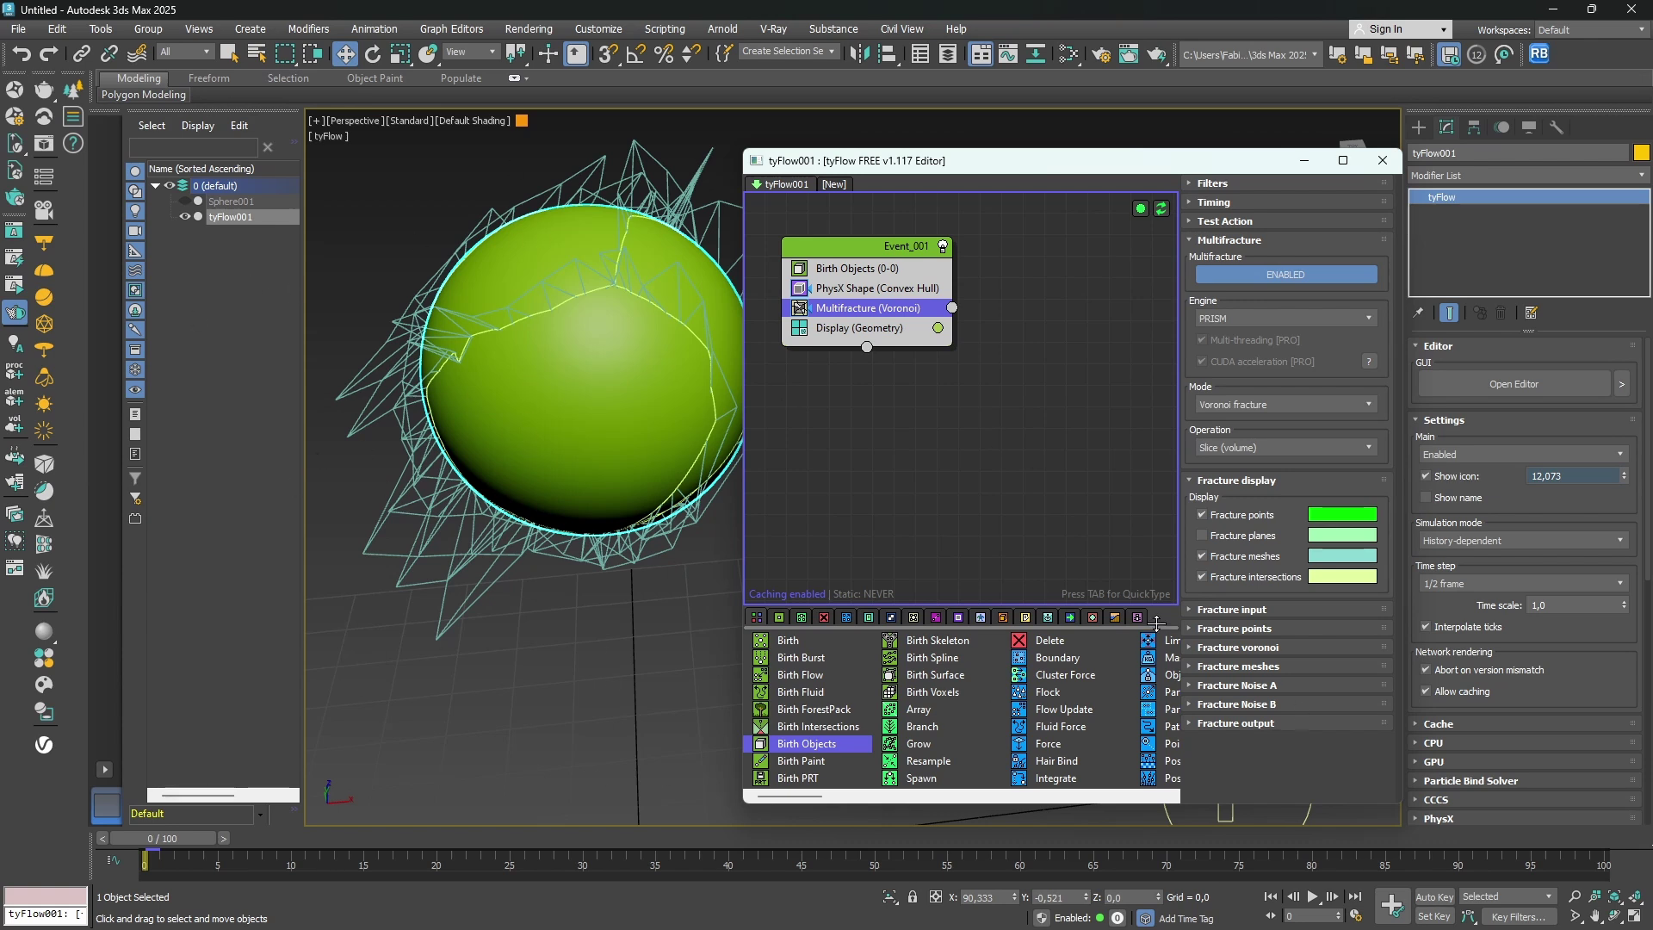
Hide the fracture meshes in the Multifracture operator's fracture display and close the display settings.
{"action": "left_click", "coordinate": [1210, 557]}
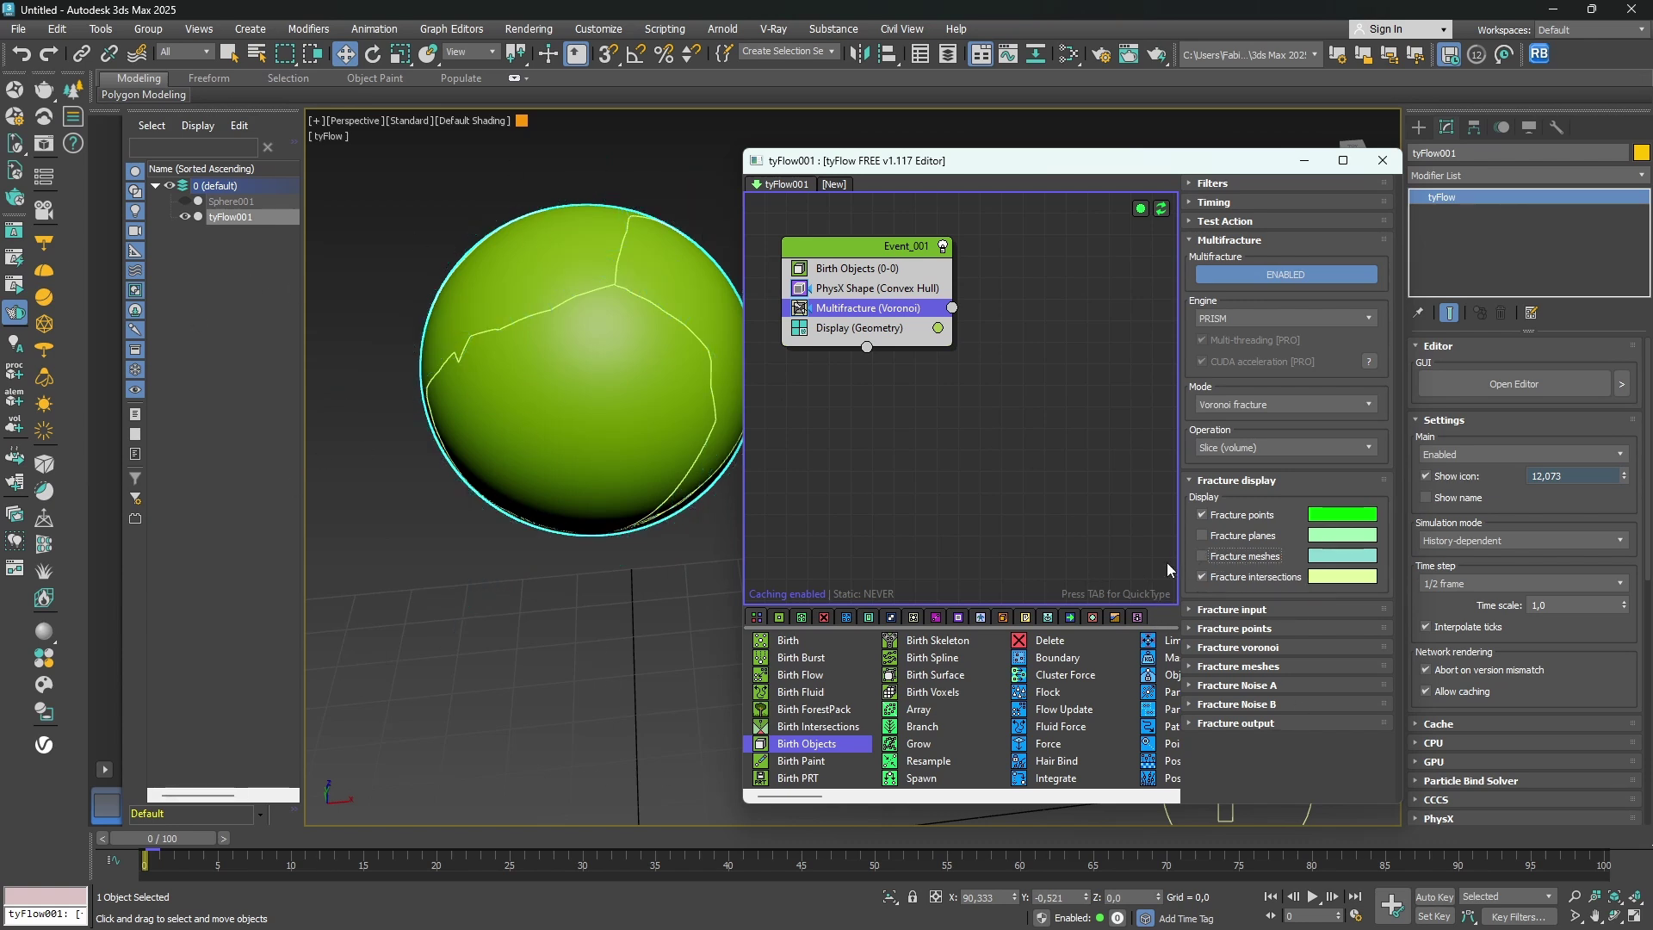
{"action": "left_click", "coordinate": [1236, 517]}
{"action": "middle_click_drag", "start_coordinate": [521, 359], "coordinate": [544, 320], "text": "alt"}
{"action": "left_click", "coordinate": [1236, 480]}
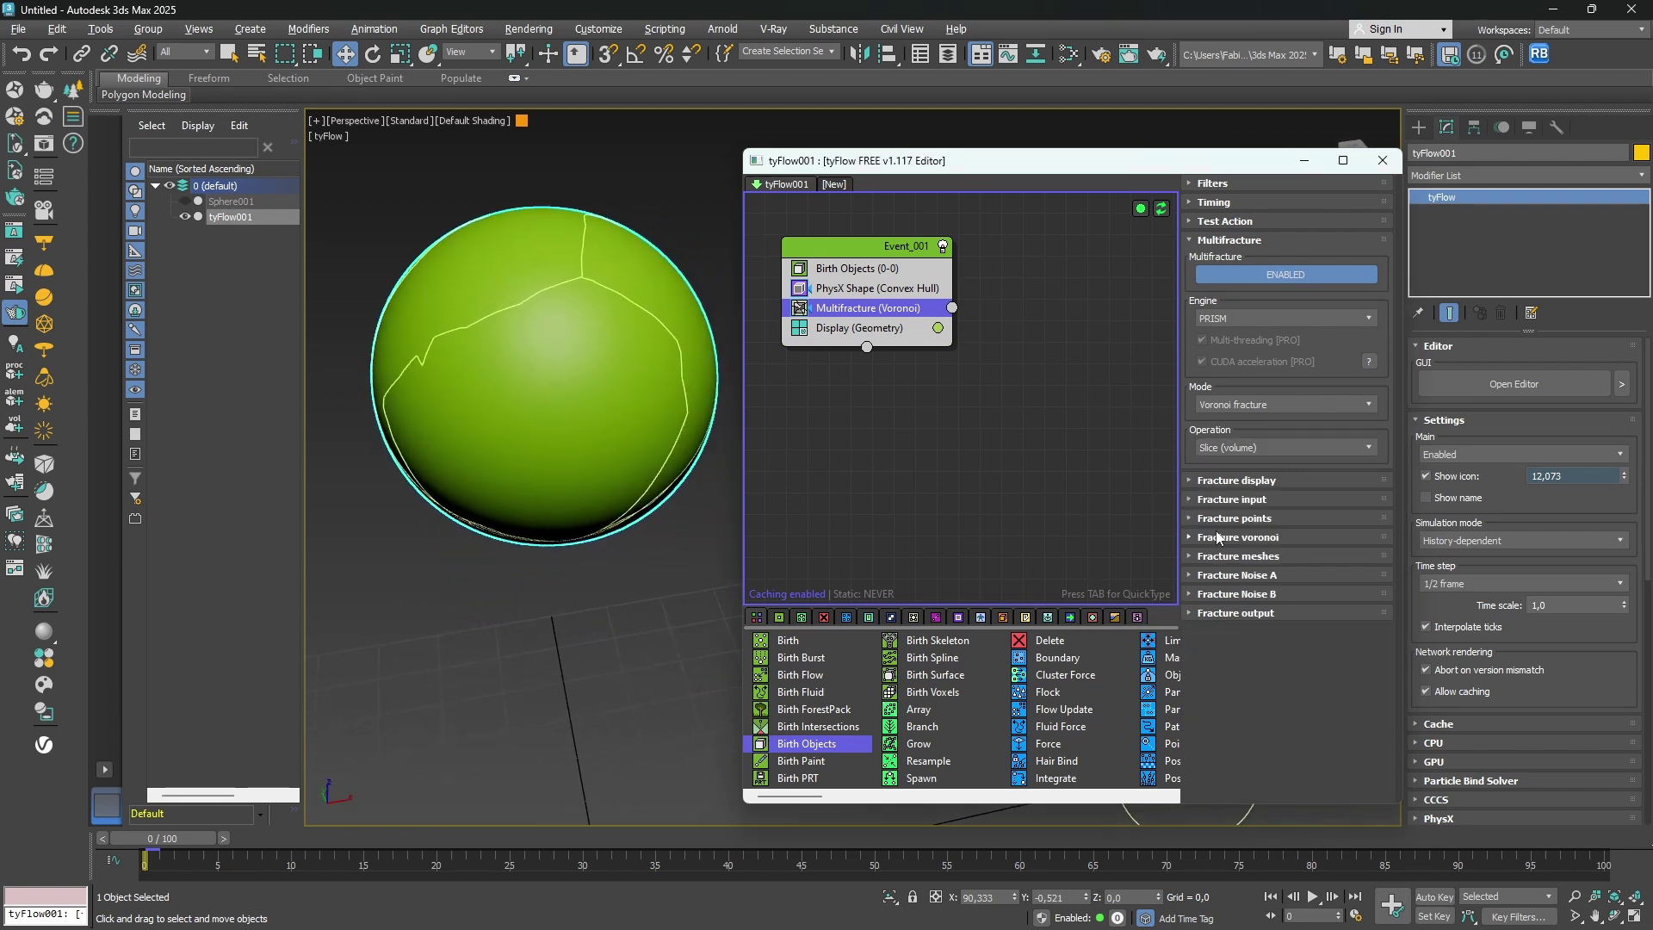
Set the procedural fracture point count to 50, preview the breakup at frame 13, and return to frame 0.
{"action": "left_click", "coordinate": [1227, 519]}
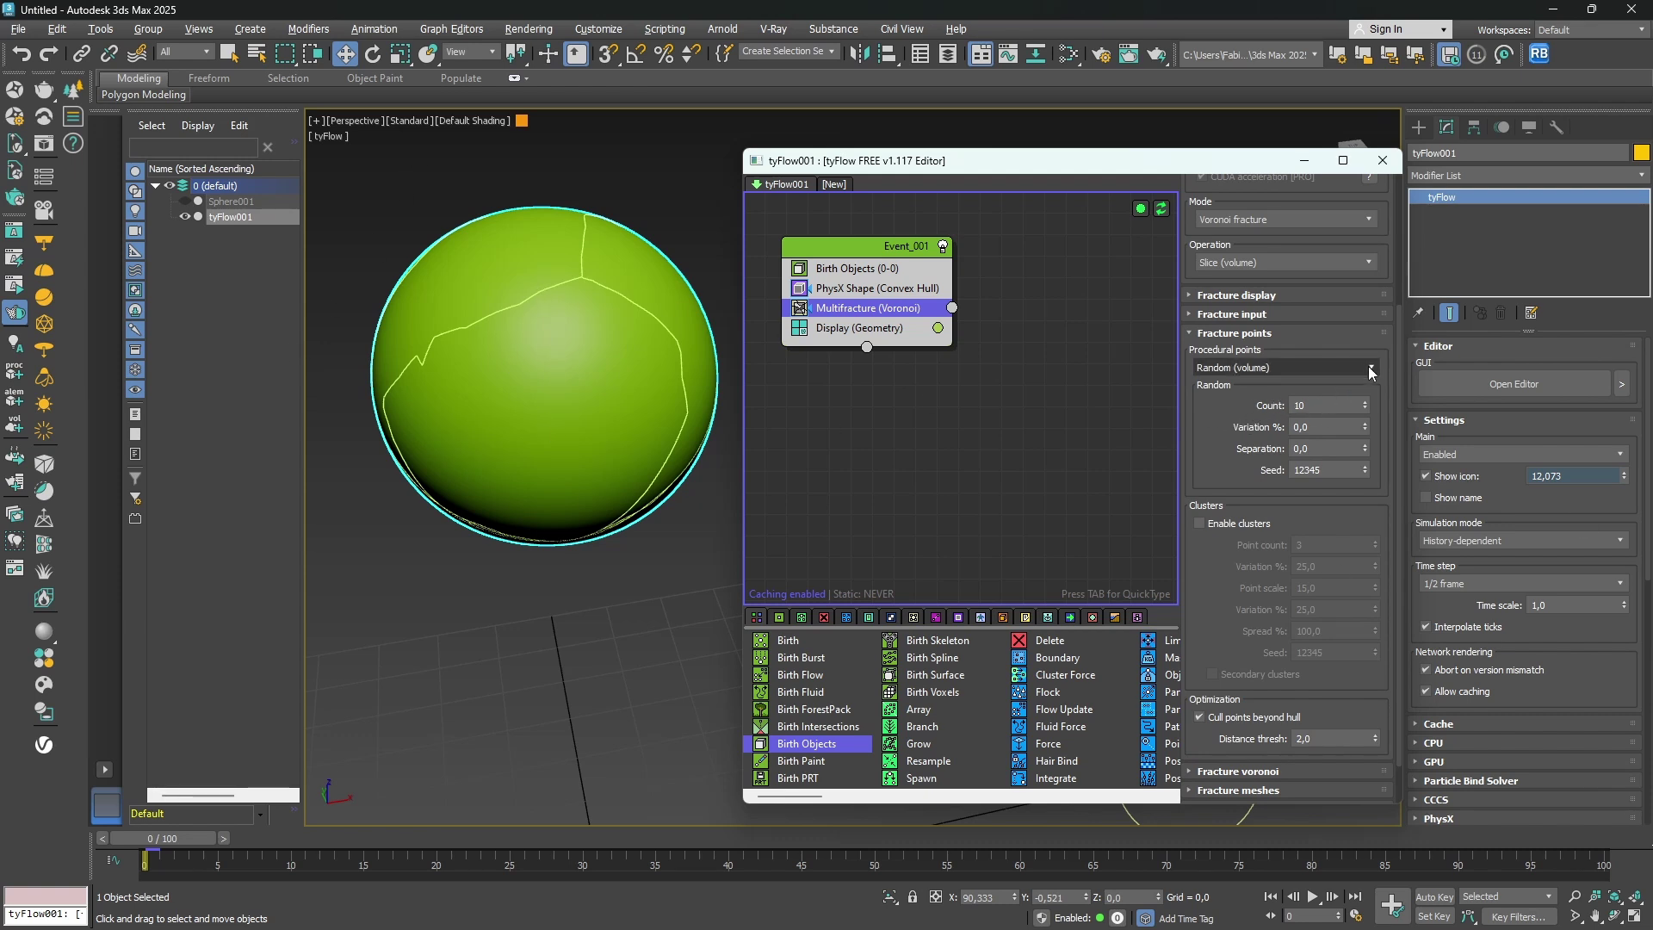
{"action": "double_click", "coordinate": [1337, 404]}
{"action": "type", "text": "50"}
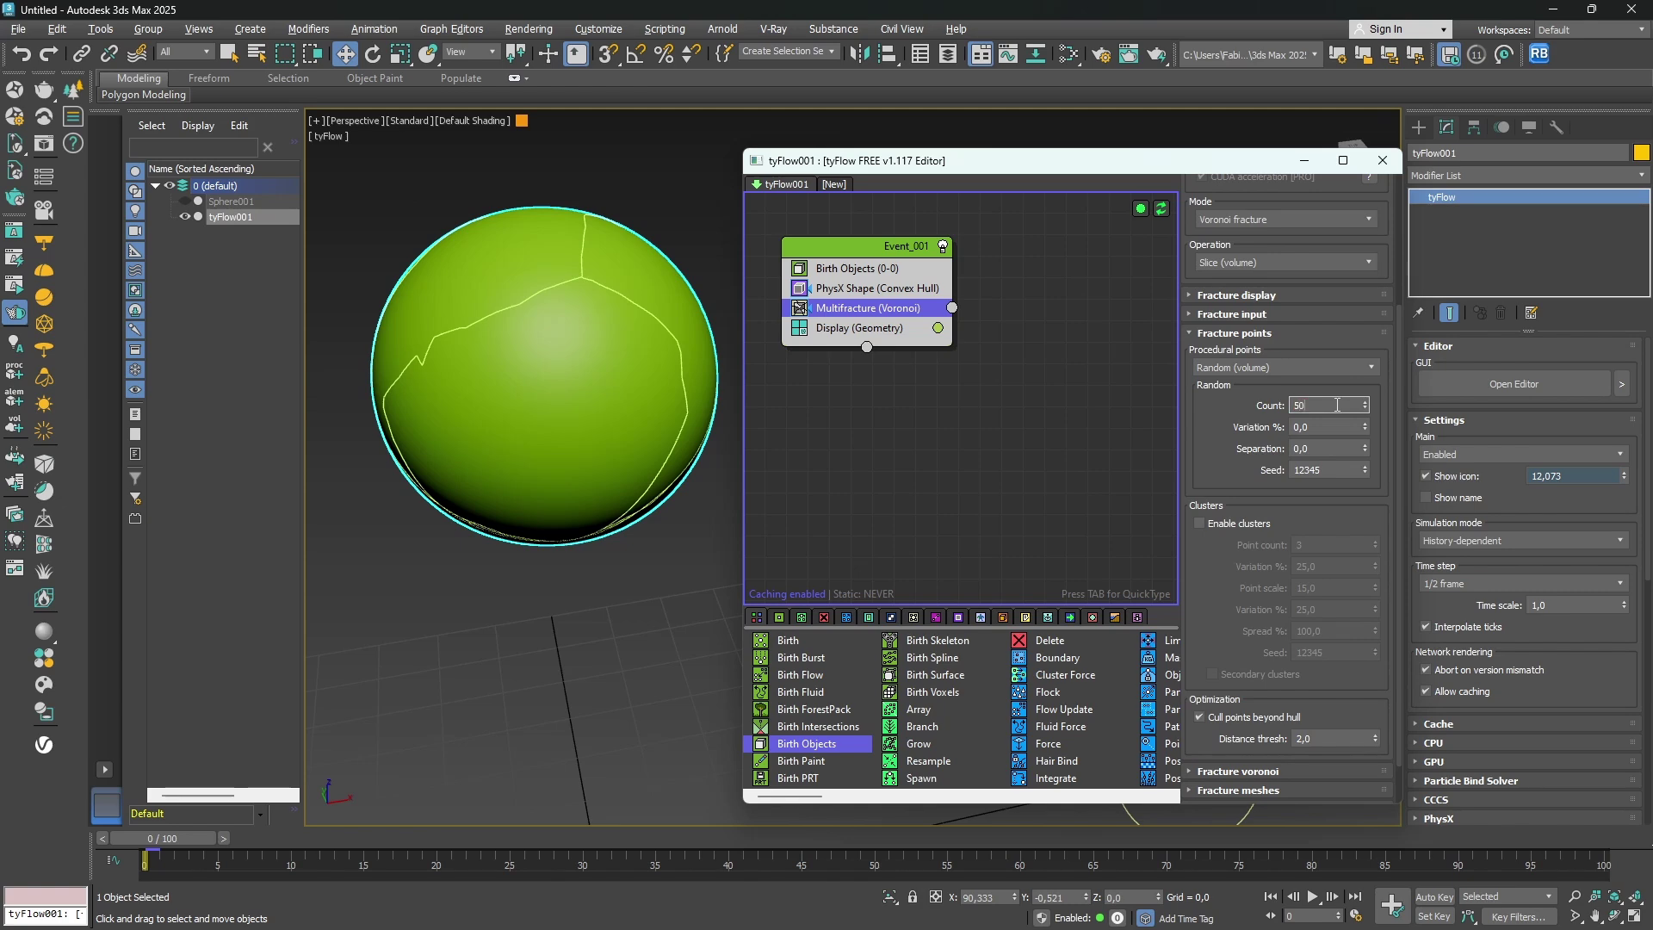
{"action": "key", "text": "Return"}
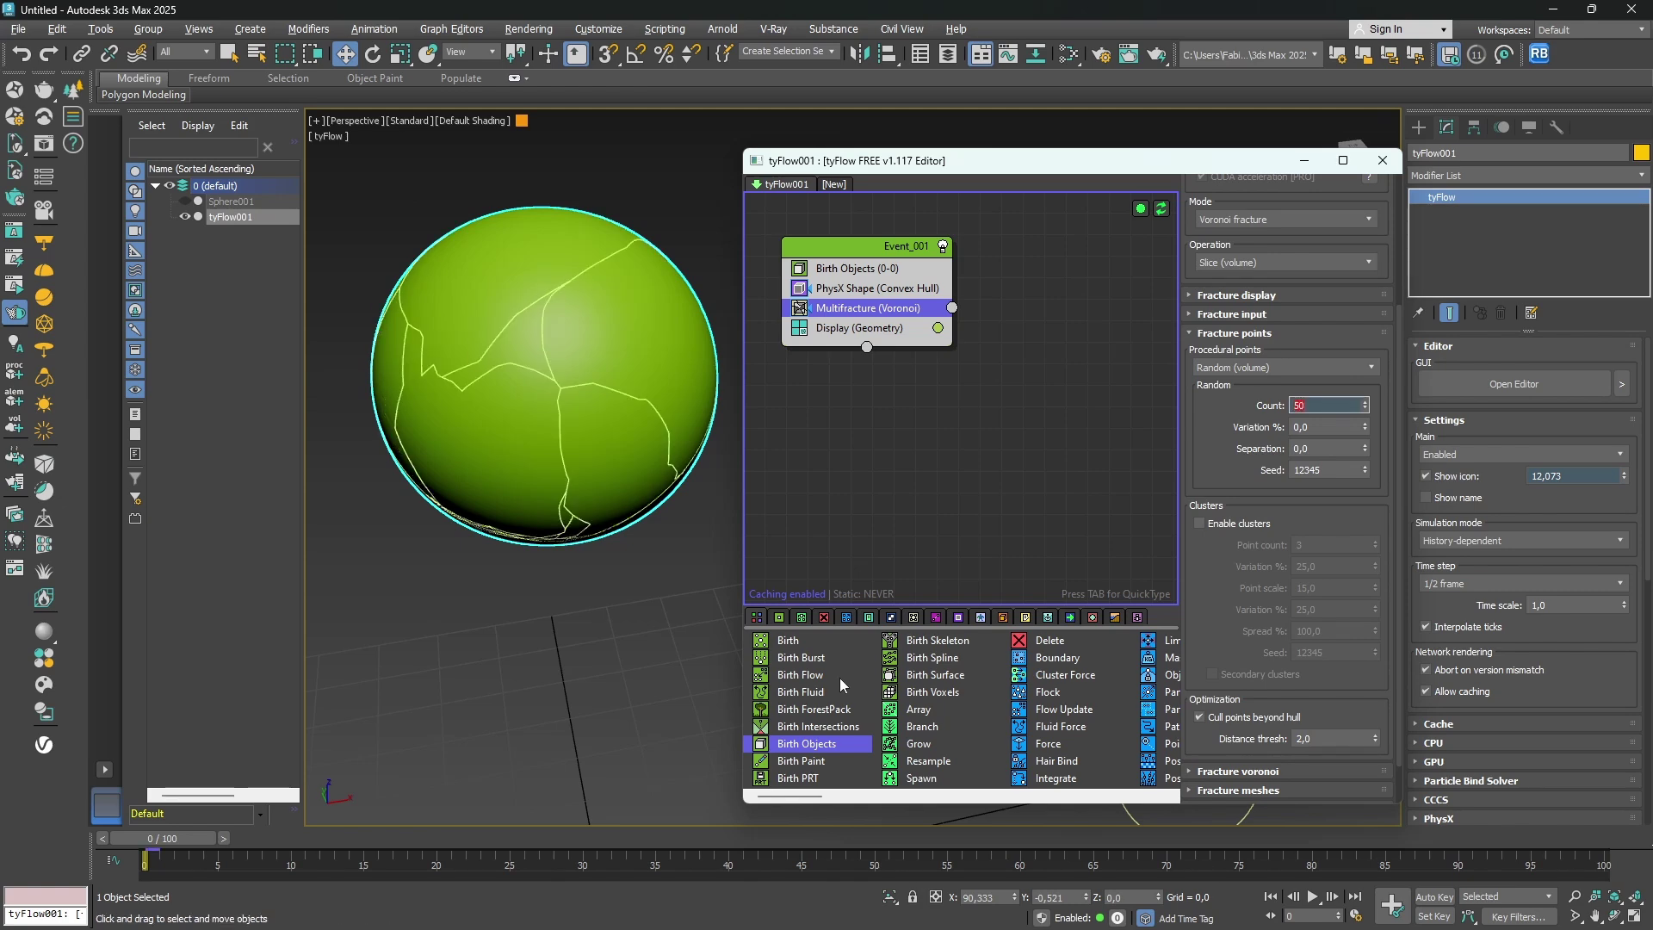
{"action": "left_click_drag", "start_coordinate": [375, 837], "coordinate": [348, 809]}
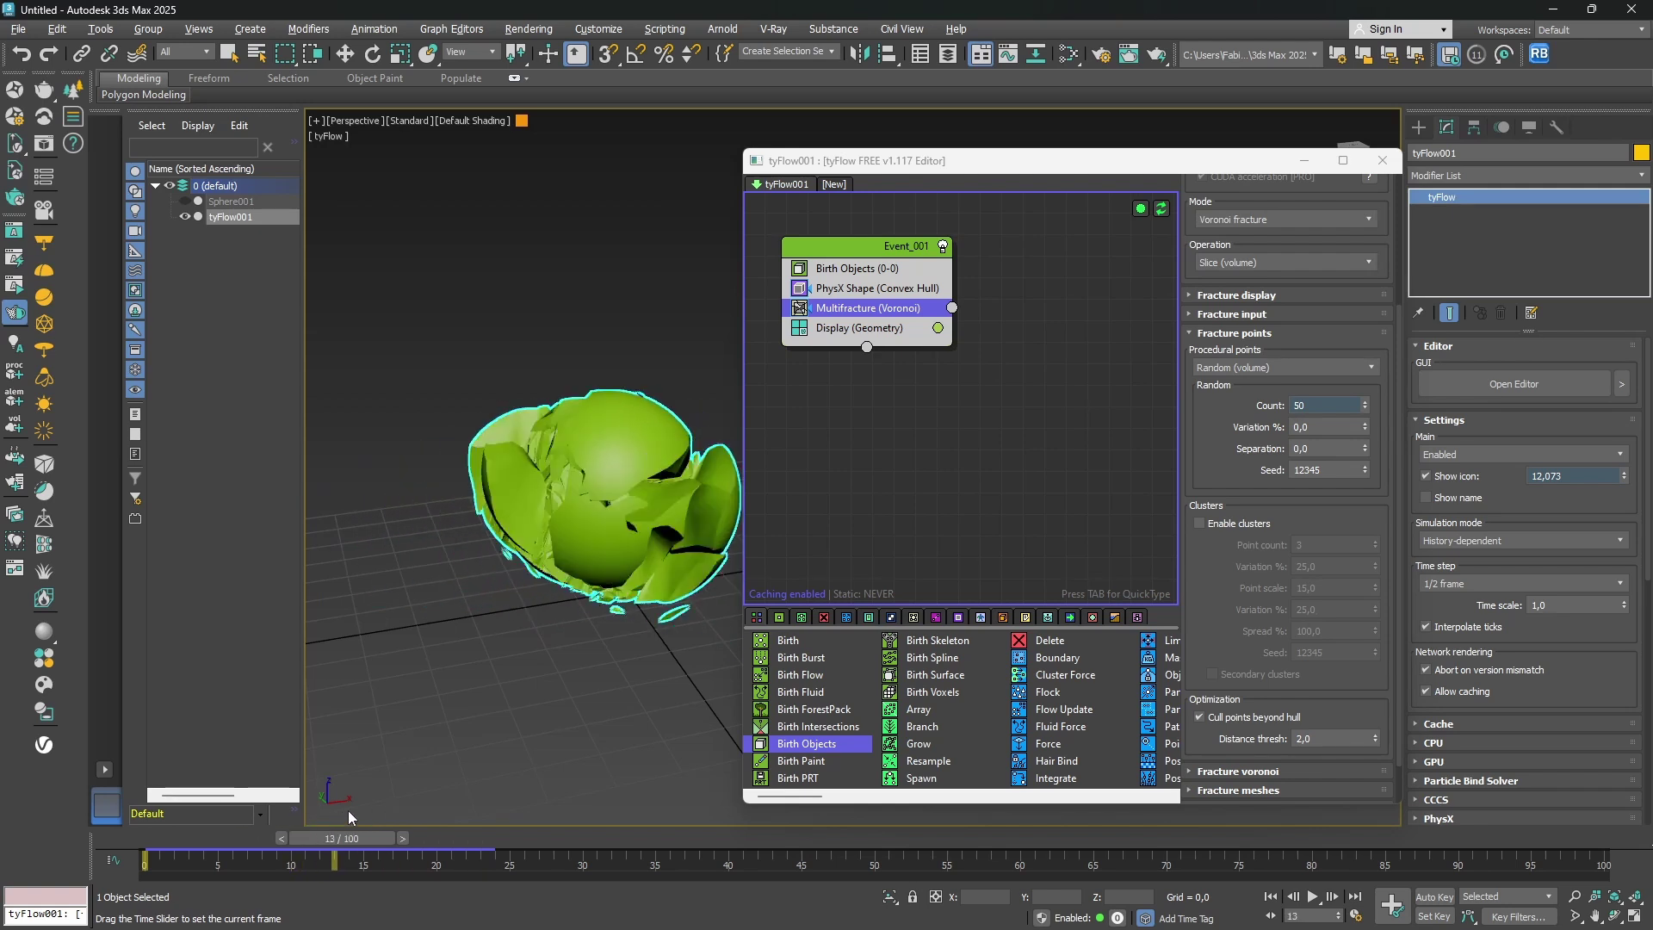
{"action": "middle_click_drag", "start_coordinate": [610, 363], "coordinate": [561, 366]}
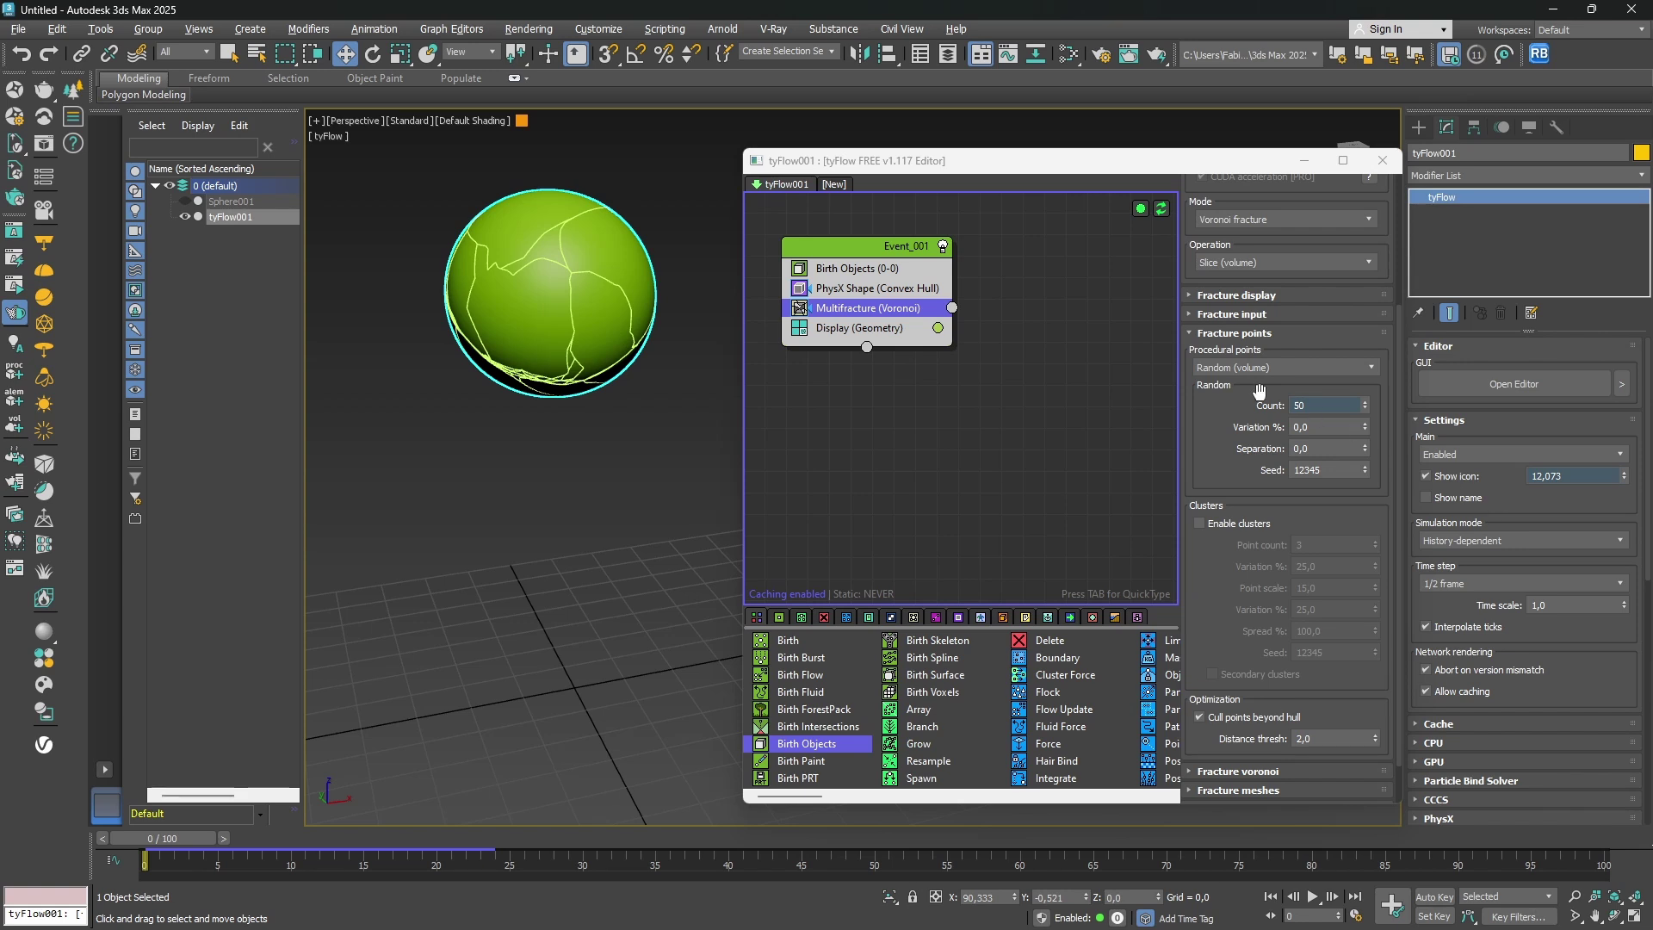
Set the procedural fracture point count to 10.
{"action": "double_click", "coordinate": [1305, 404]}
{"action": "type", "text": "10"}
{"action": "key", "text": "Return"}
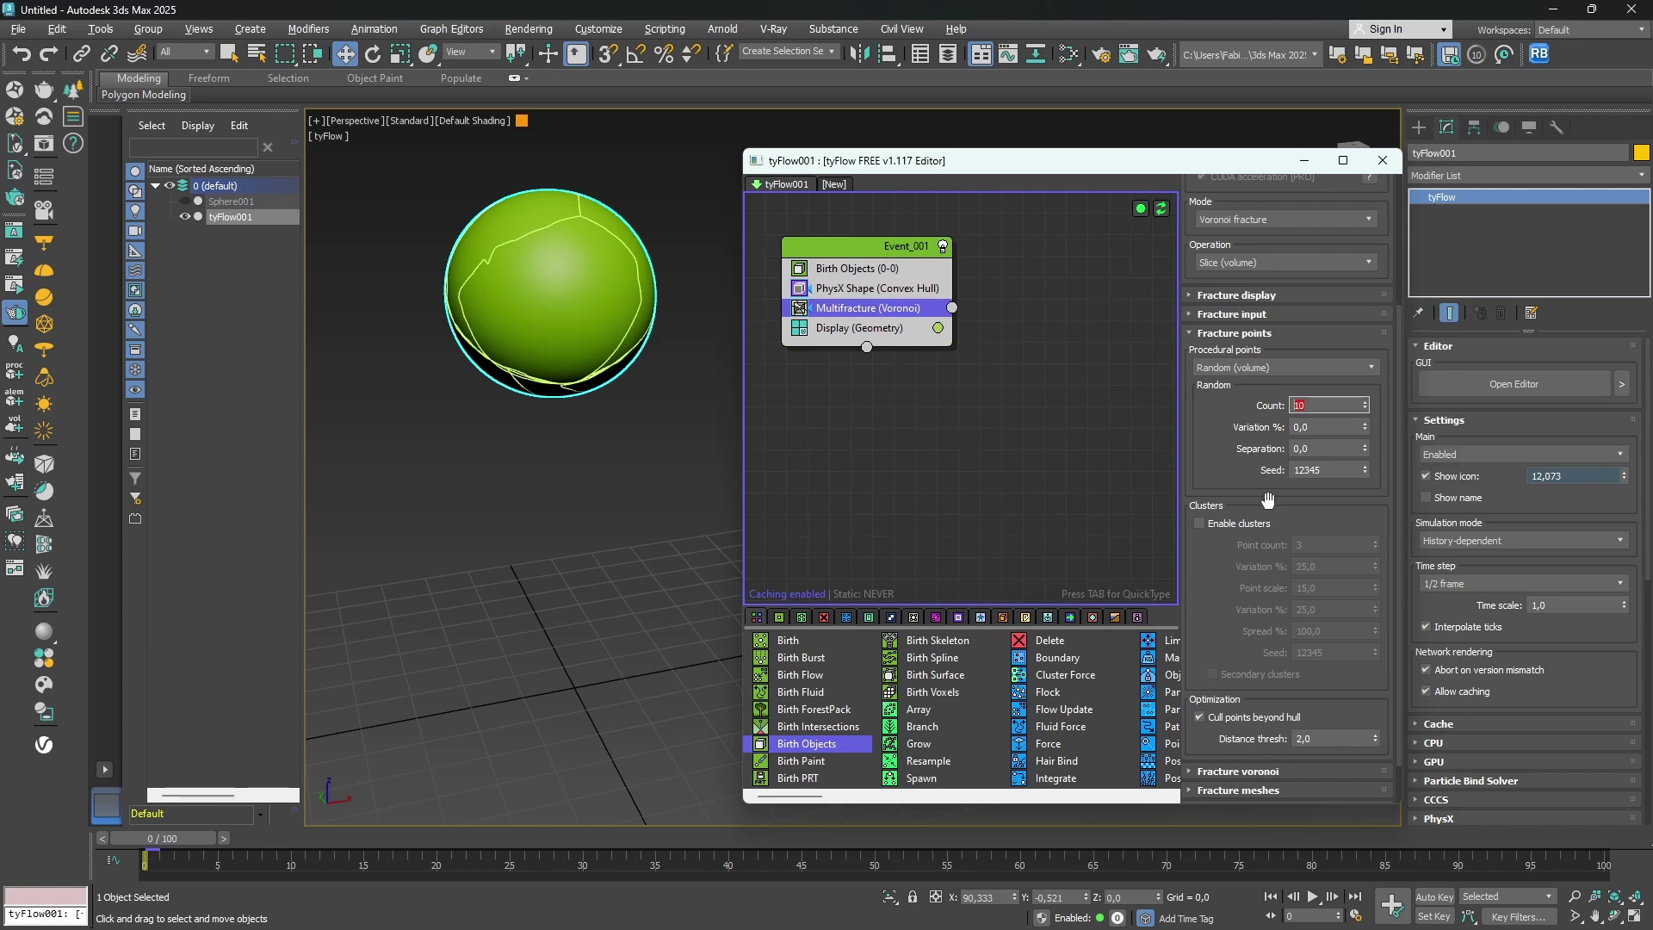
Enable clusters for the fracture points and set the cluster point count to 1.
{"action": "left_click", "coordinate": [1201, 524]}
{"action": "left_click", "coordinate": [1200, 523]}
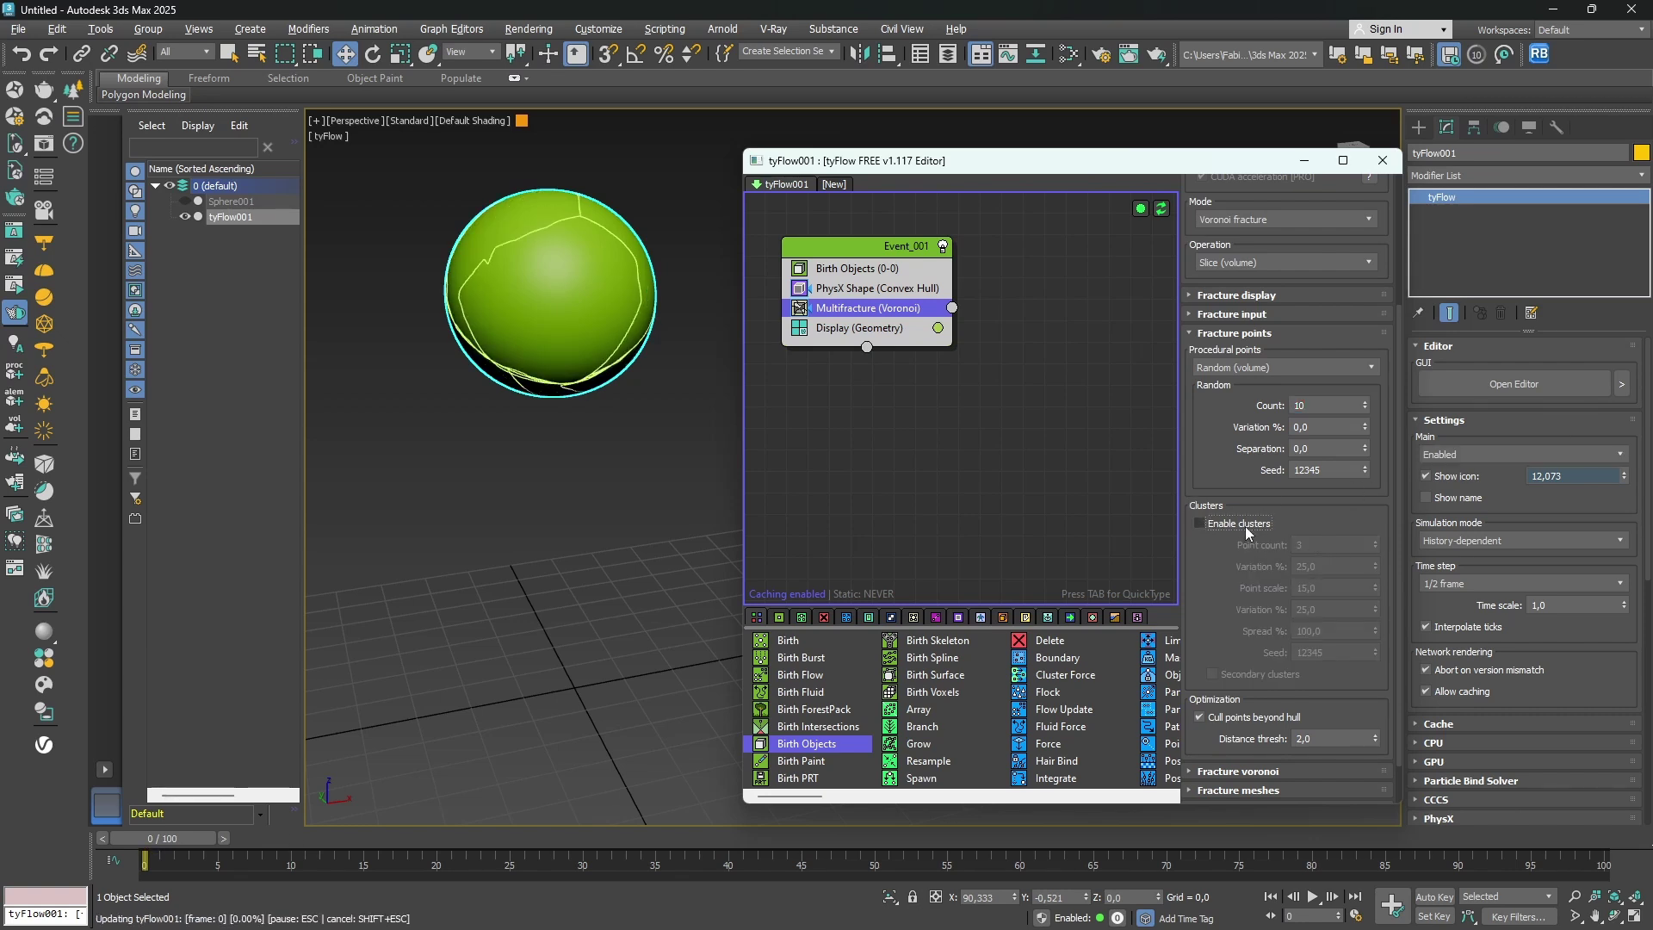
{"action": "left_click", "coordinate": [1244, 526]}
{"action": "left_click", "coordinate": [1316, 544]}
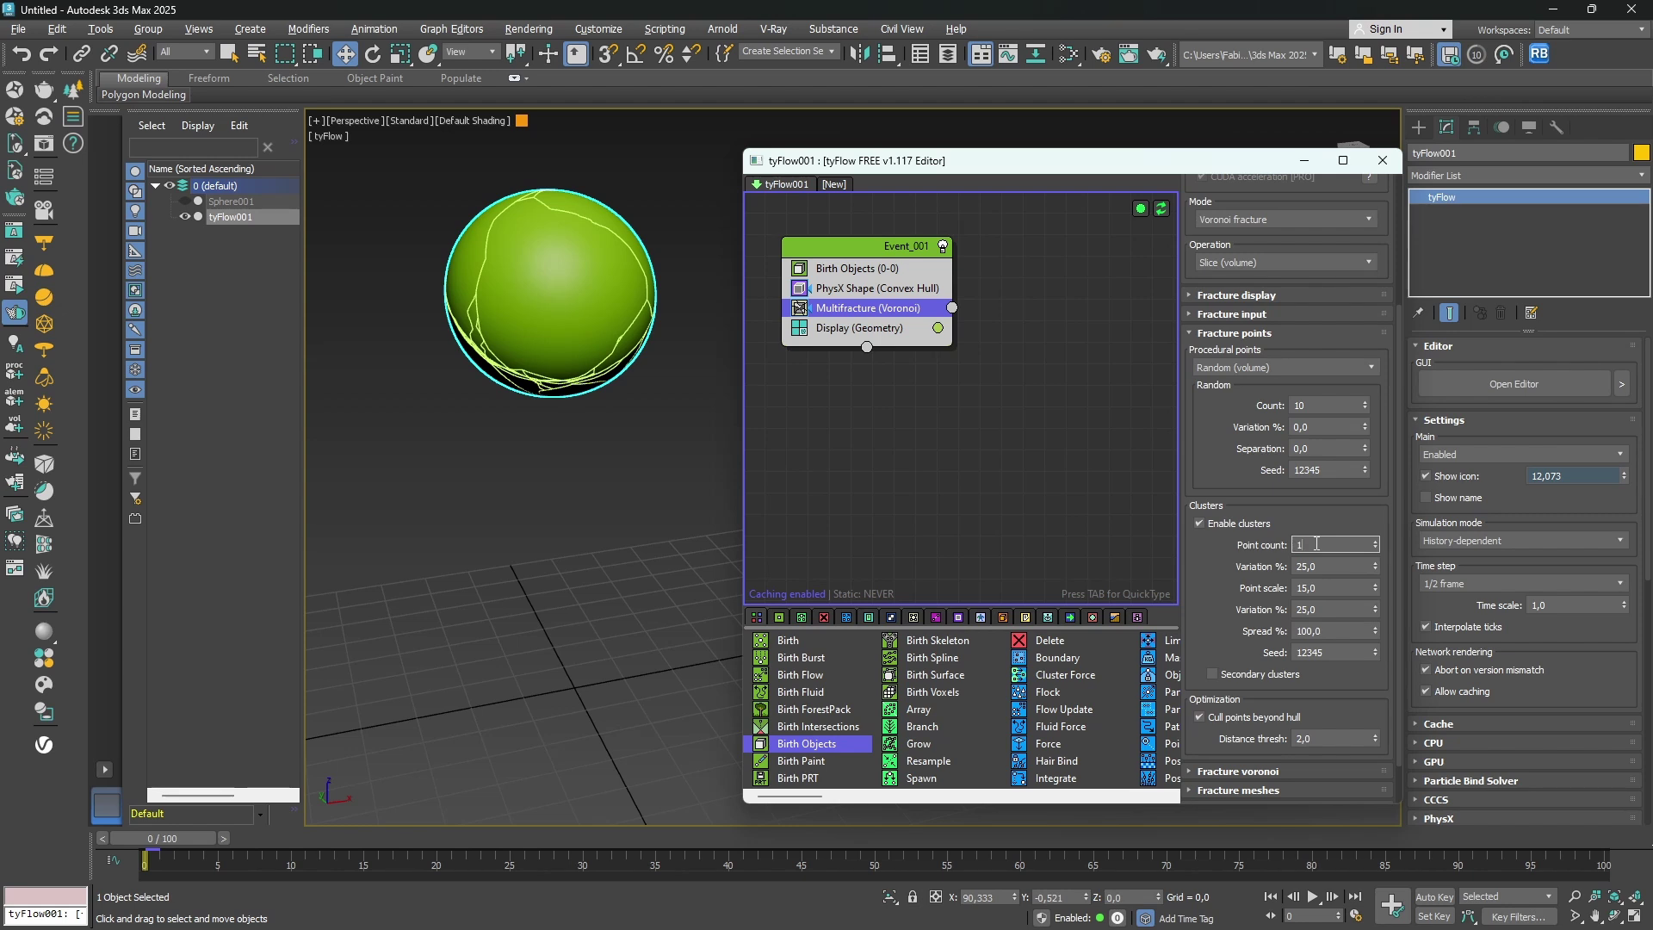
{"action": "type", "text": "1"}
{"action": "key", "text": "Return"}
Set the variation of the cluster point scale to 80 % and close the fracture points settings.
{"action": "left_click", "coordinate": [1323, 610]}
{"action": "key", "text": "BackSpace"}
{"action": "key", "text": "BackSpace"}
{"action": "key", "text": "BackSpace"}
{"action": "key", "text": "BackSpace"}
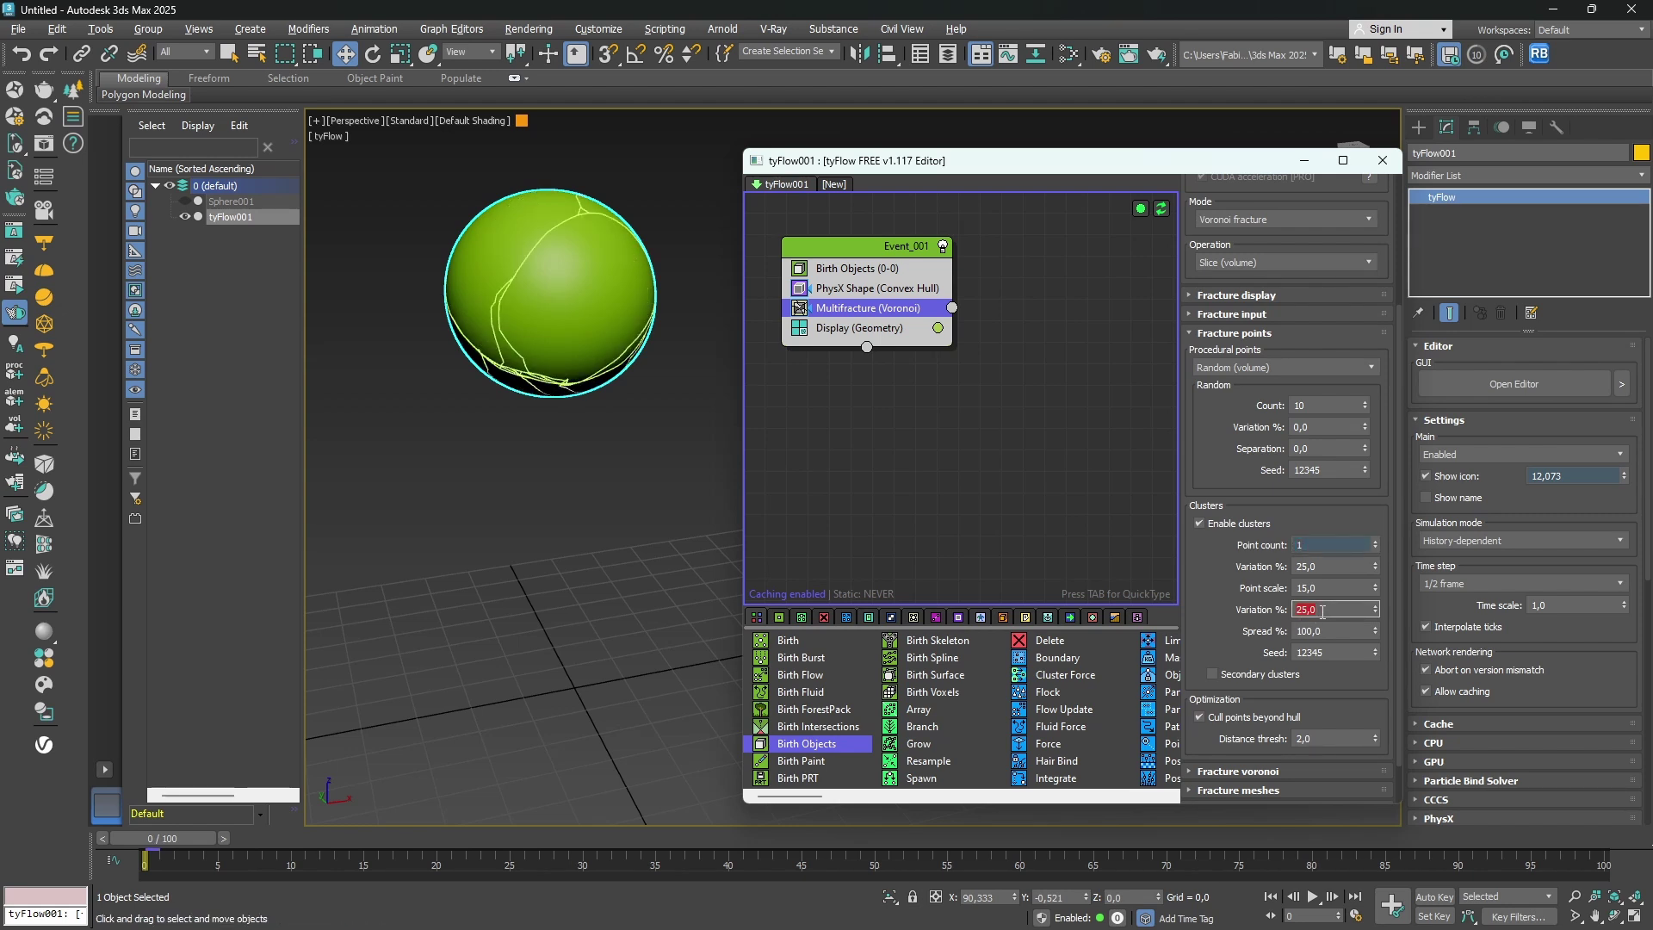
{"action": "type", "text": "5"}
{"action": "key", "text": "Return"}
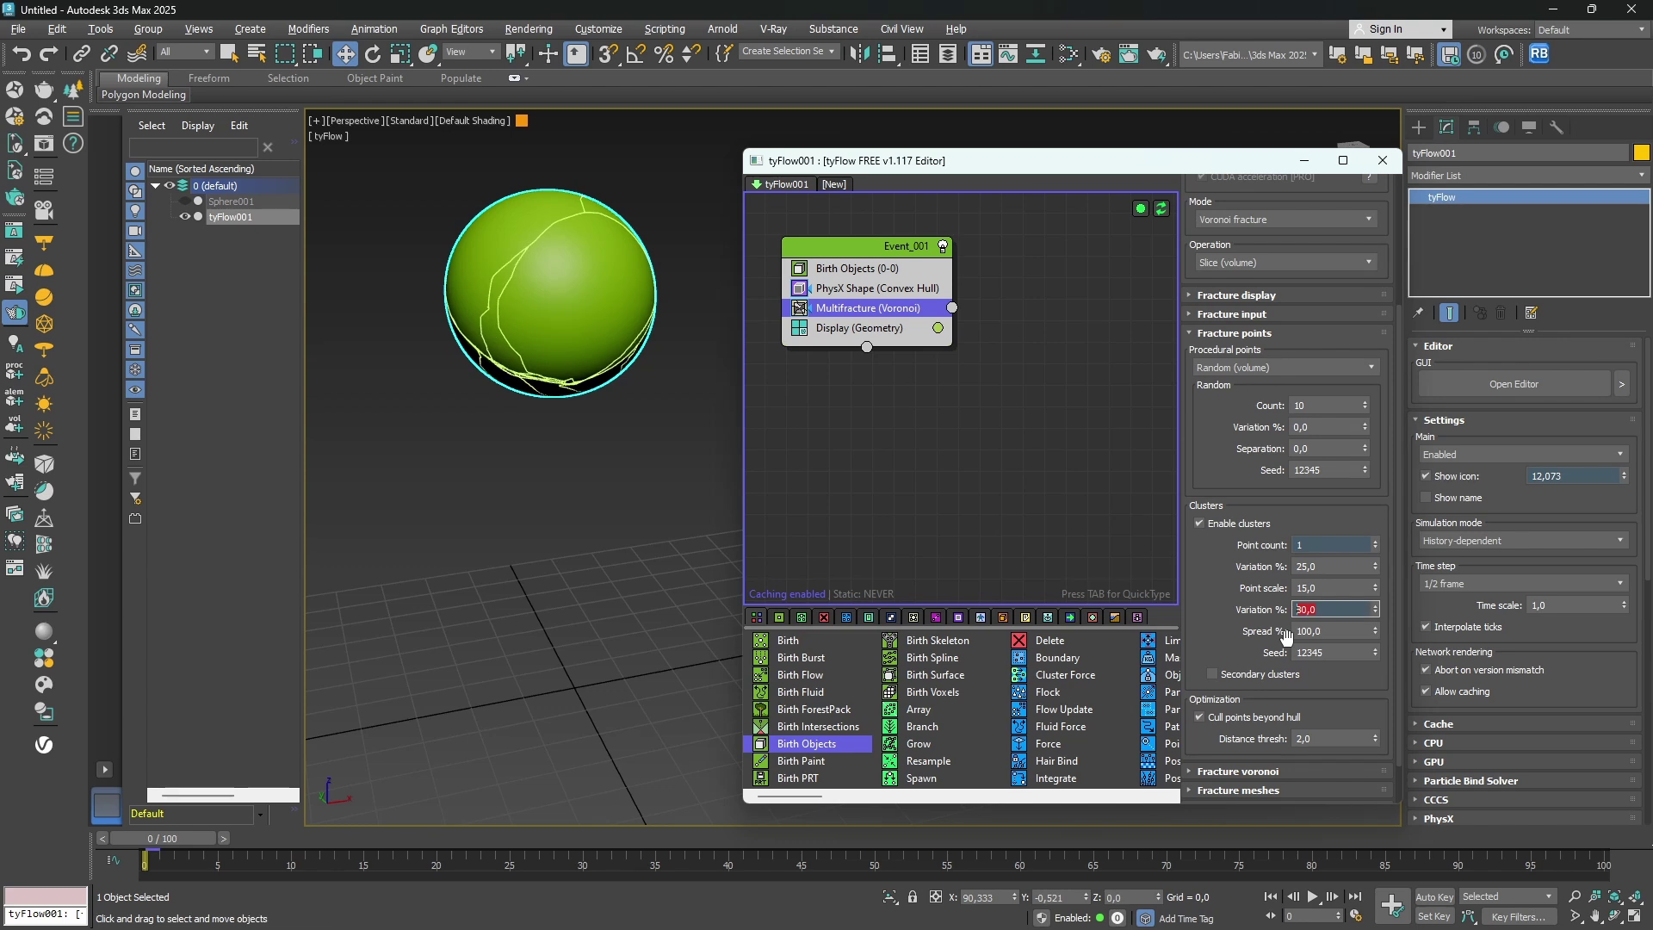
{"action": "scroll", "coordinate": [568, 249], "scroll_direction": "up", "scroll_amount": 4}
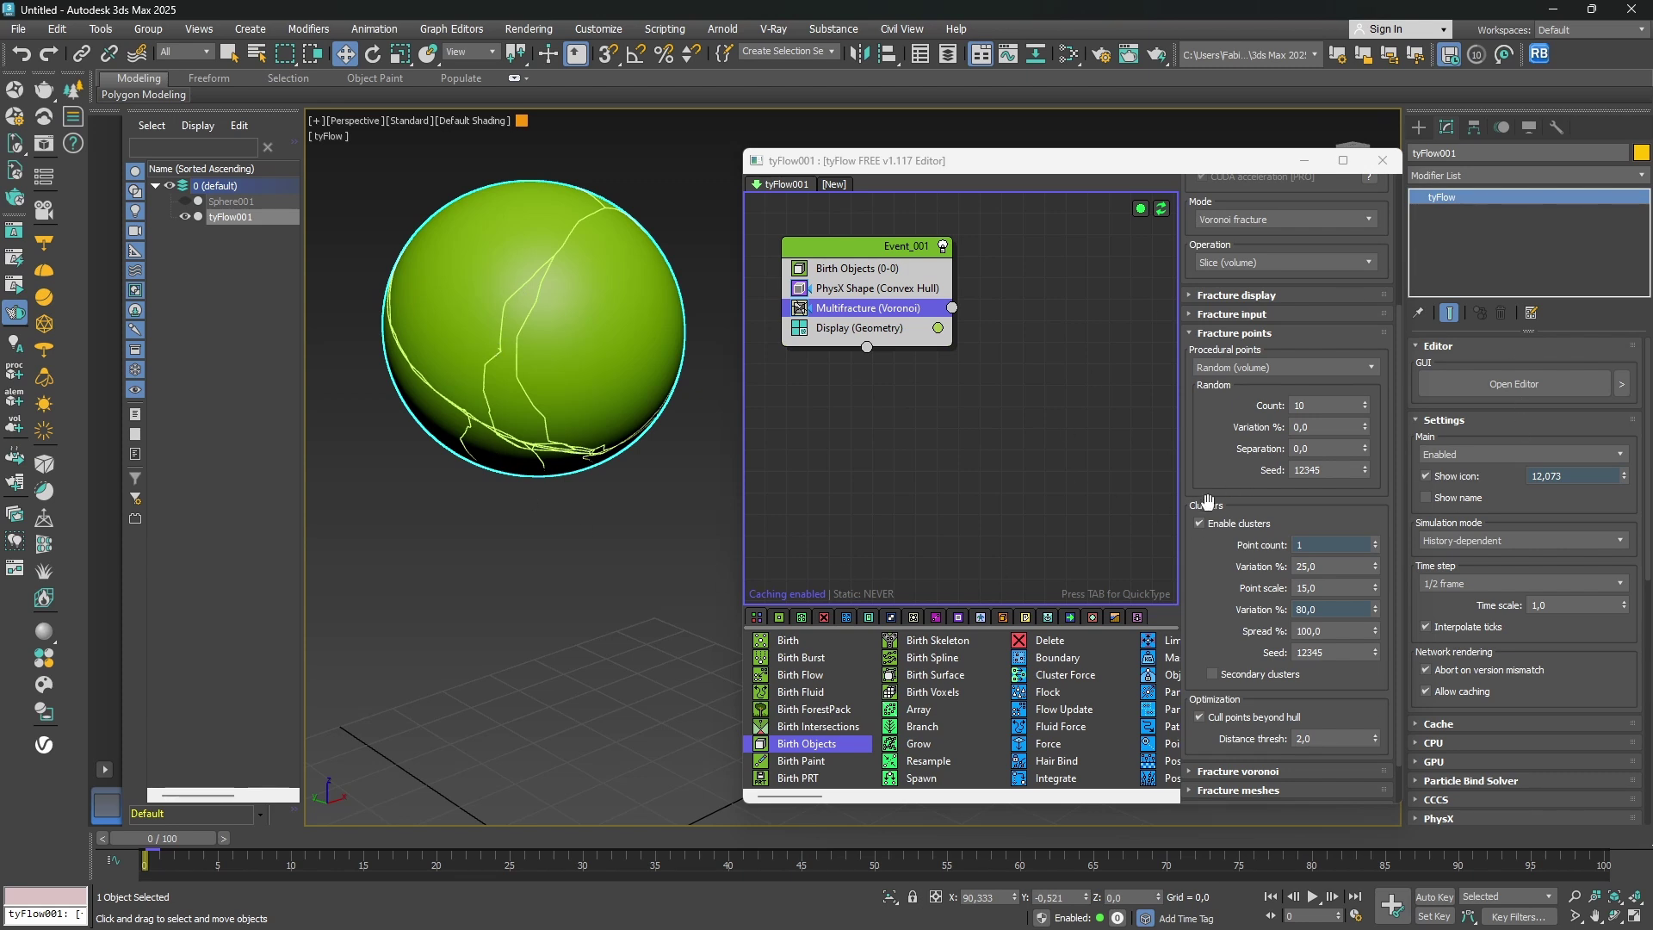
{"action": "left_click", "coordinate": [1212, 333]}
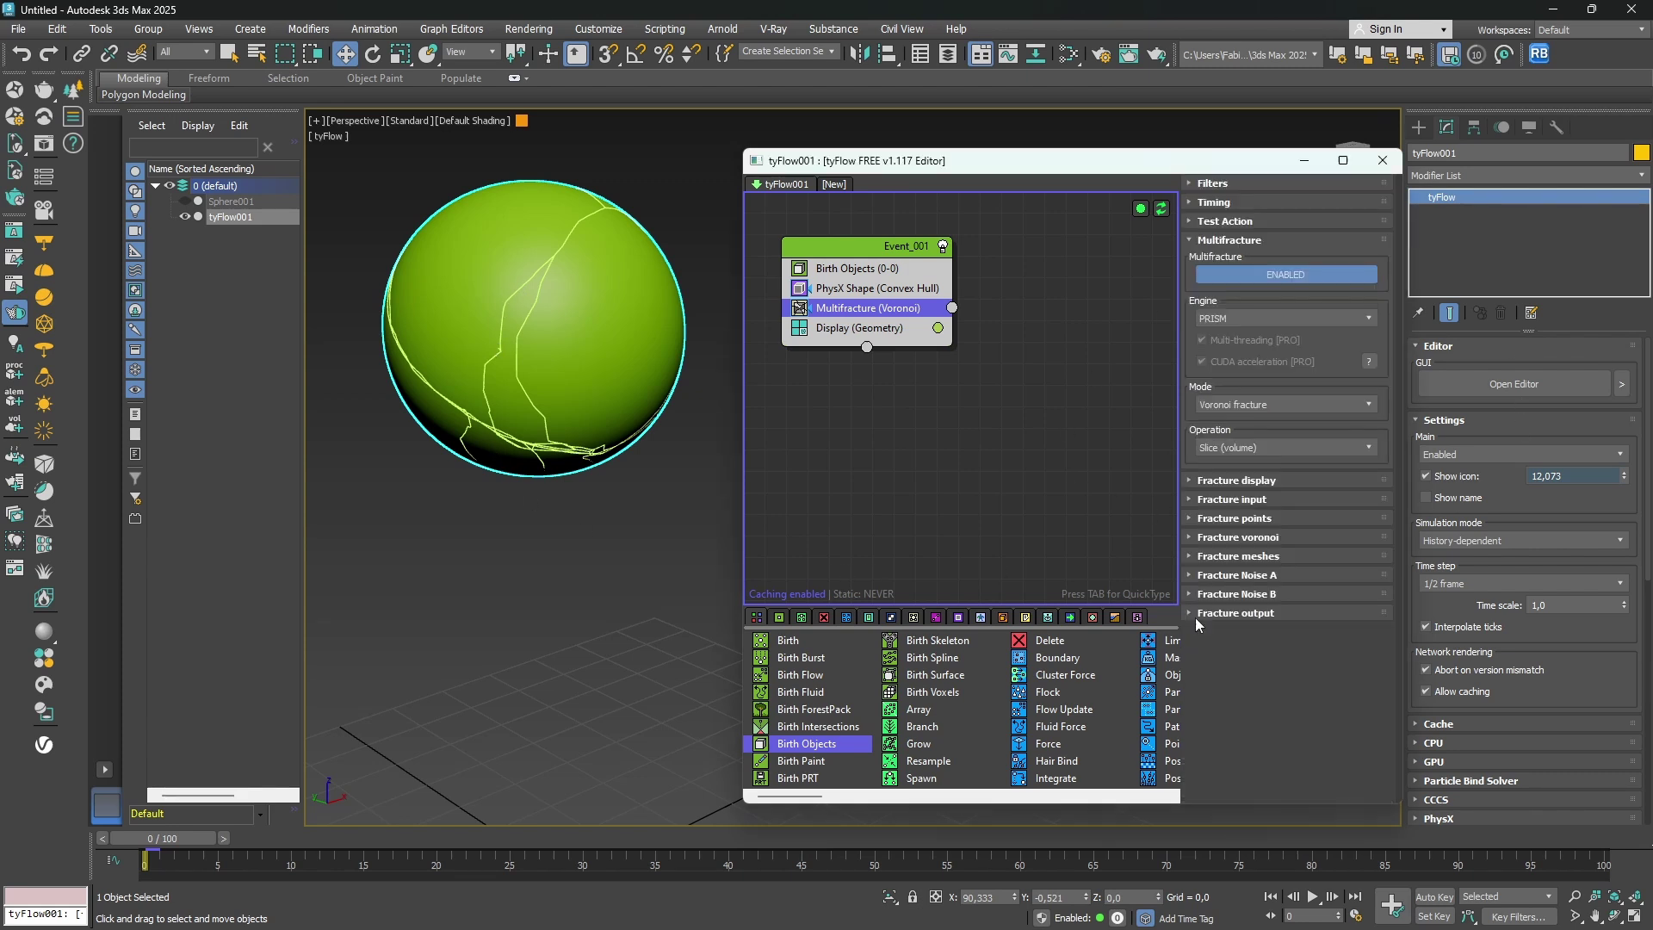
Set the Fracture Noise A strength to 0 and preview the breakup at frame 16.
{"action": "left_click", "coordinate": [1242, 577]}
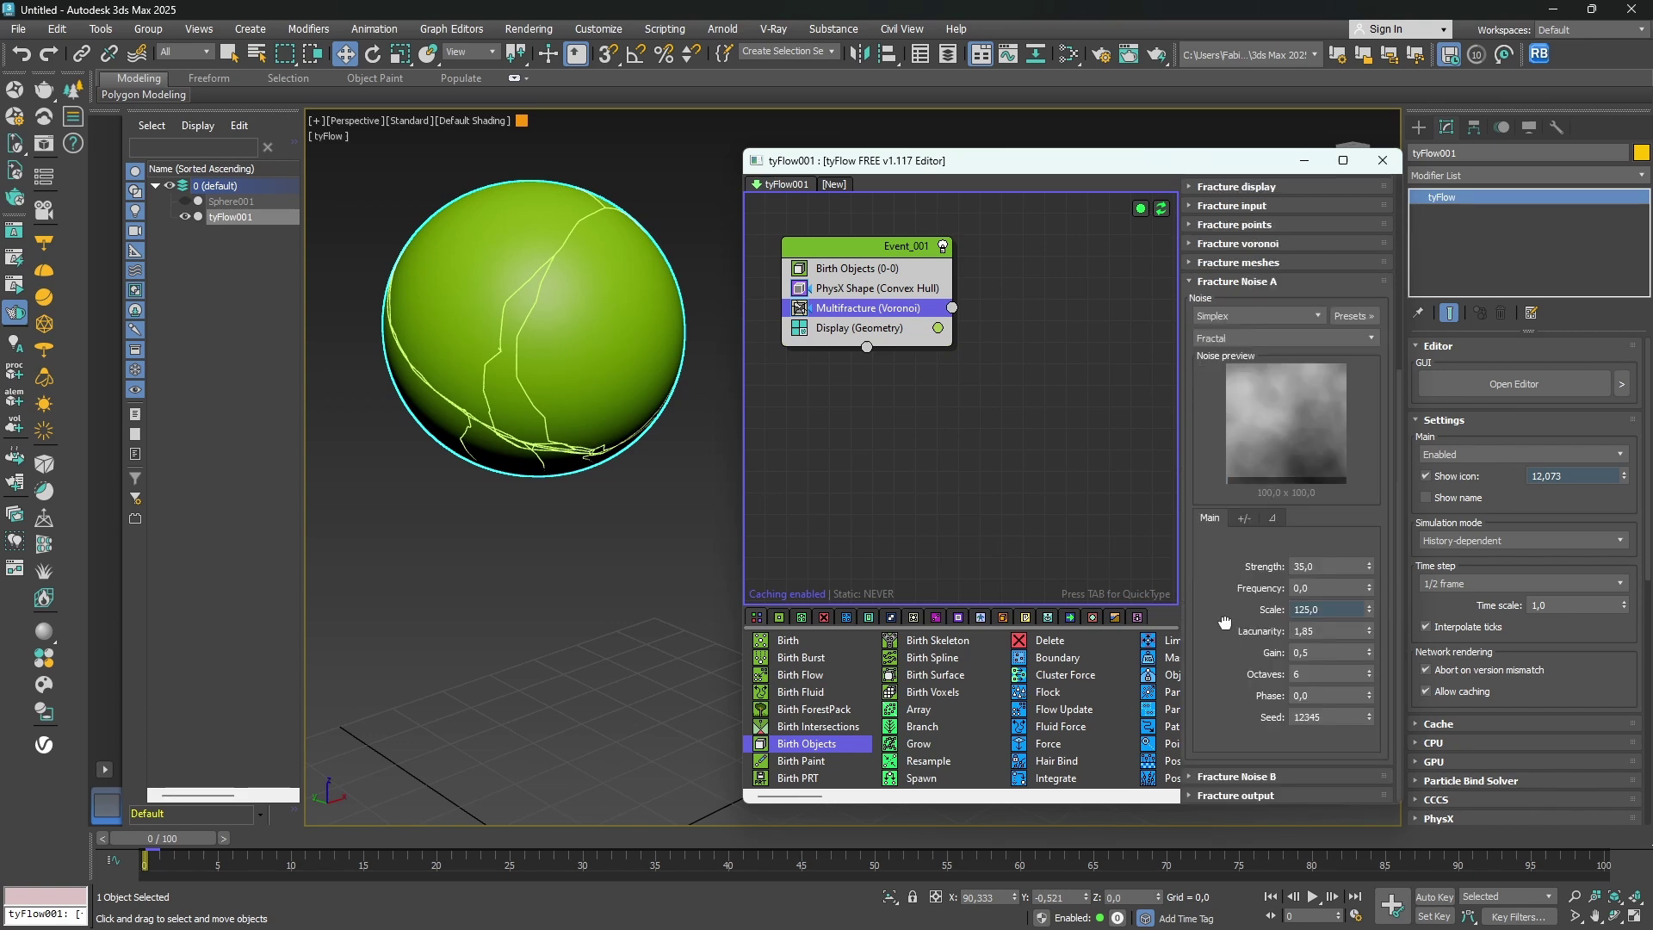
{"action": "double_click", "coordinate": [1313, 566]}
{"action": "type", "text": "0"}
{"action": "key", "text": "Return"}
{"action": "middle_click_drag", "start_coordinate": [536, 345], "coordinate": [527, 421]}
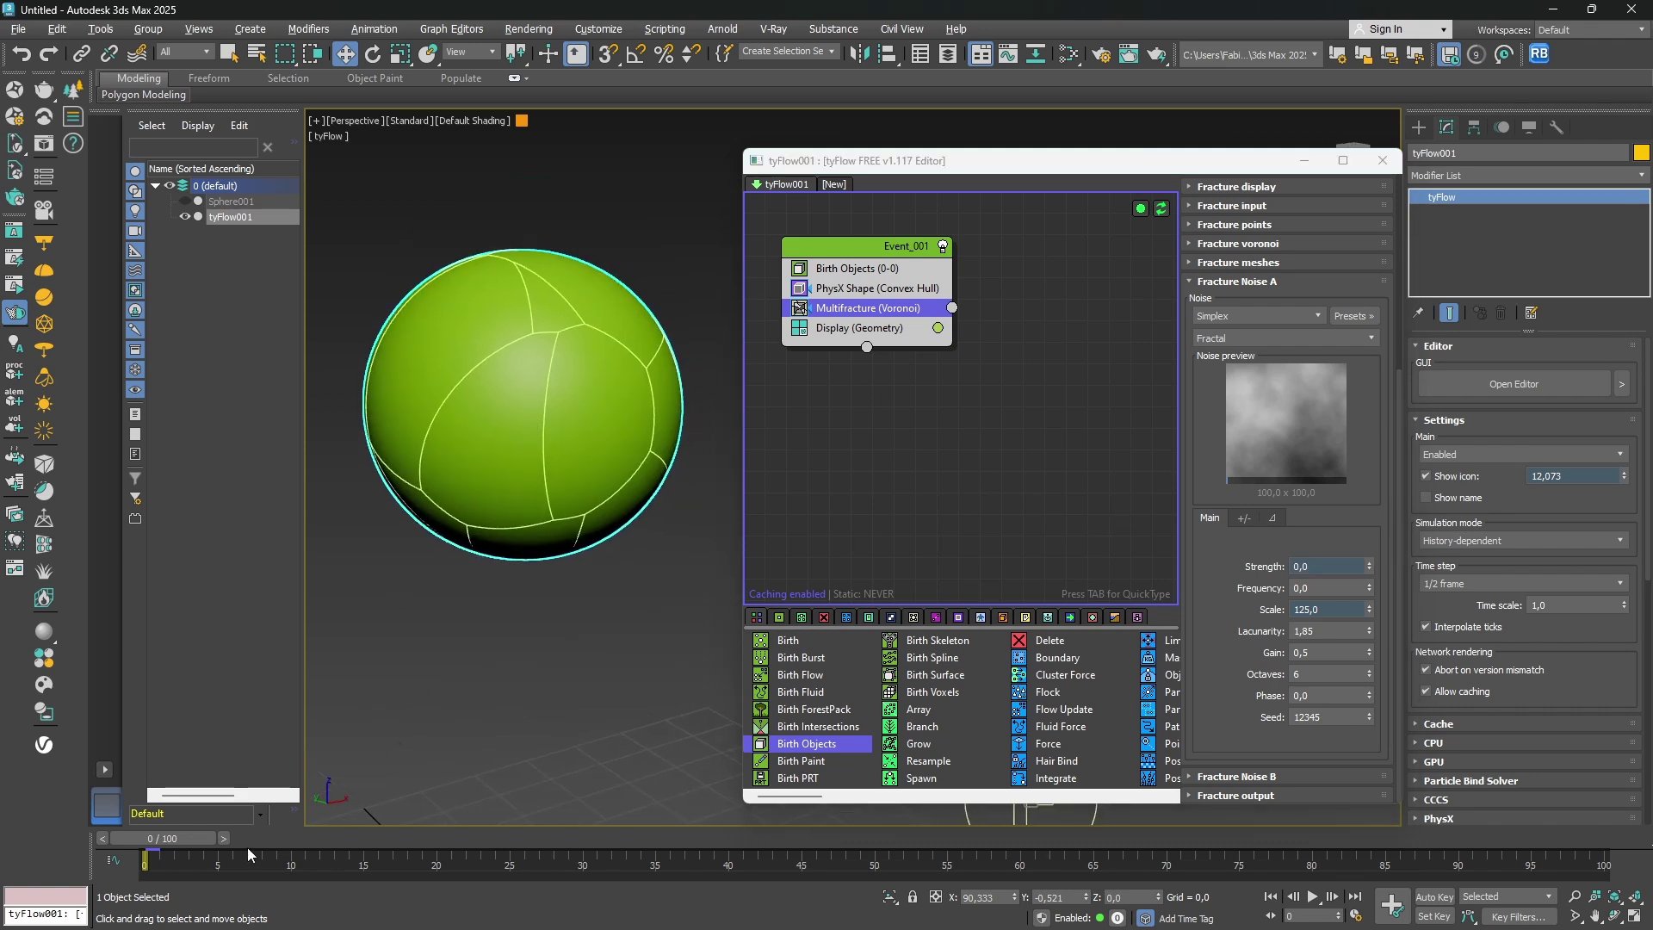
{"action": "left_click_drag", "start_coordinate": [193, 837], "coordinate": [413, 837]}
{"action": "scroll", "coordinate": [515, 543], "scroll_direction": "down", "scroll_amount": 2}
{"action": "middle_click_drag", "start_coordinate": [532, 501], "coordinate": [515, 564]}
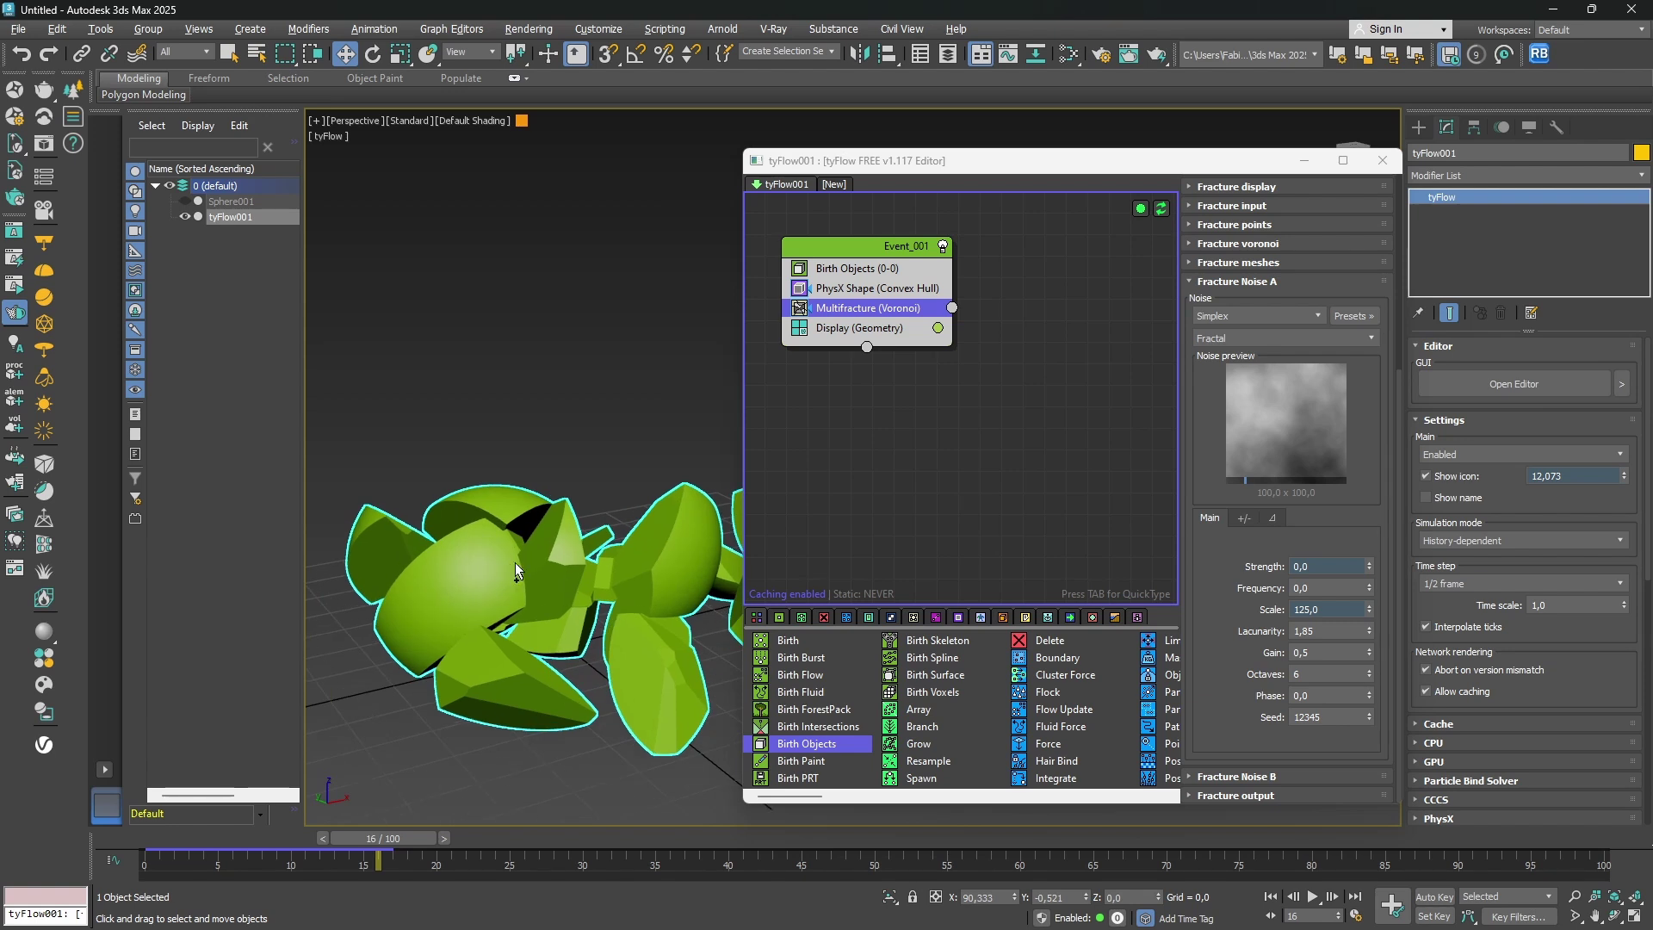
Review the procedural point and cluster settings of the Multifracture operator.
{"action": "left_click", "coordinate": [1226, 284]}
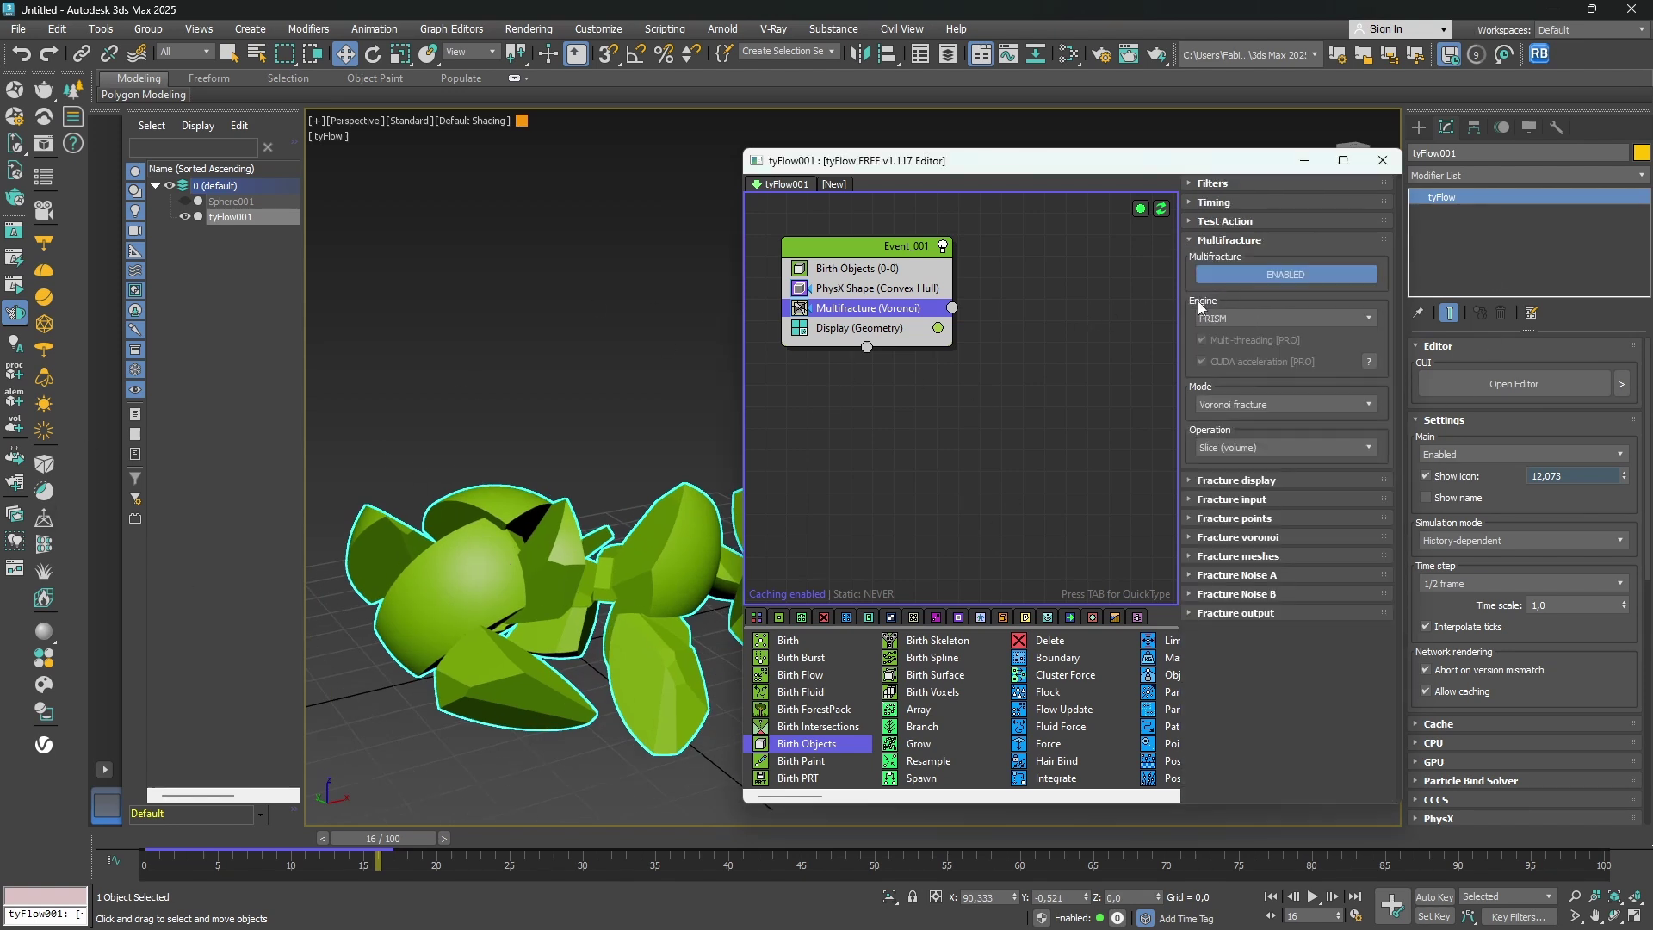
{"action": "left_click", "coordinate": [1233, 518]}
{"action": "scroll", "coordinate": [1211, 572], "scroll_direction": "down", "scroll_amount": 3}
{"action": "scroll", "coordinate": [1211, 573], "scroll_direction": "down", "scroll_amount": 1}
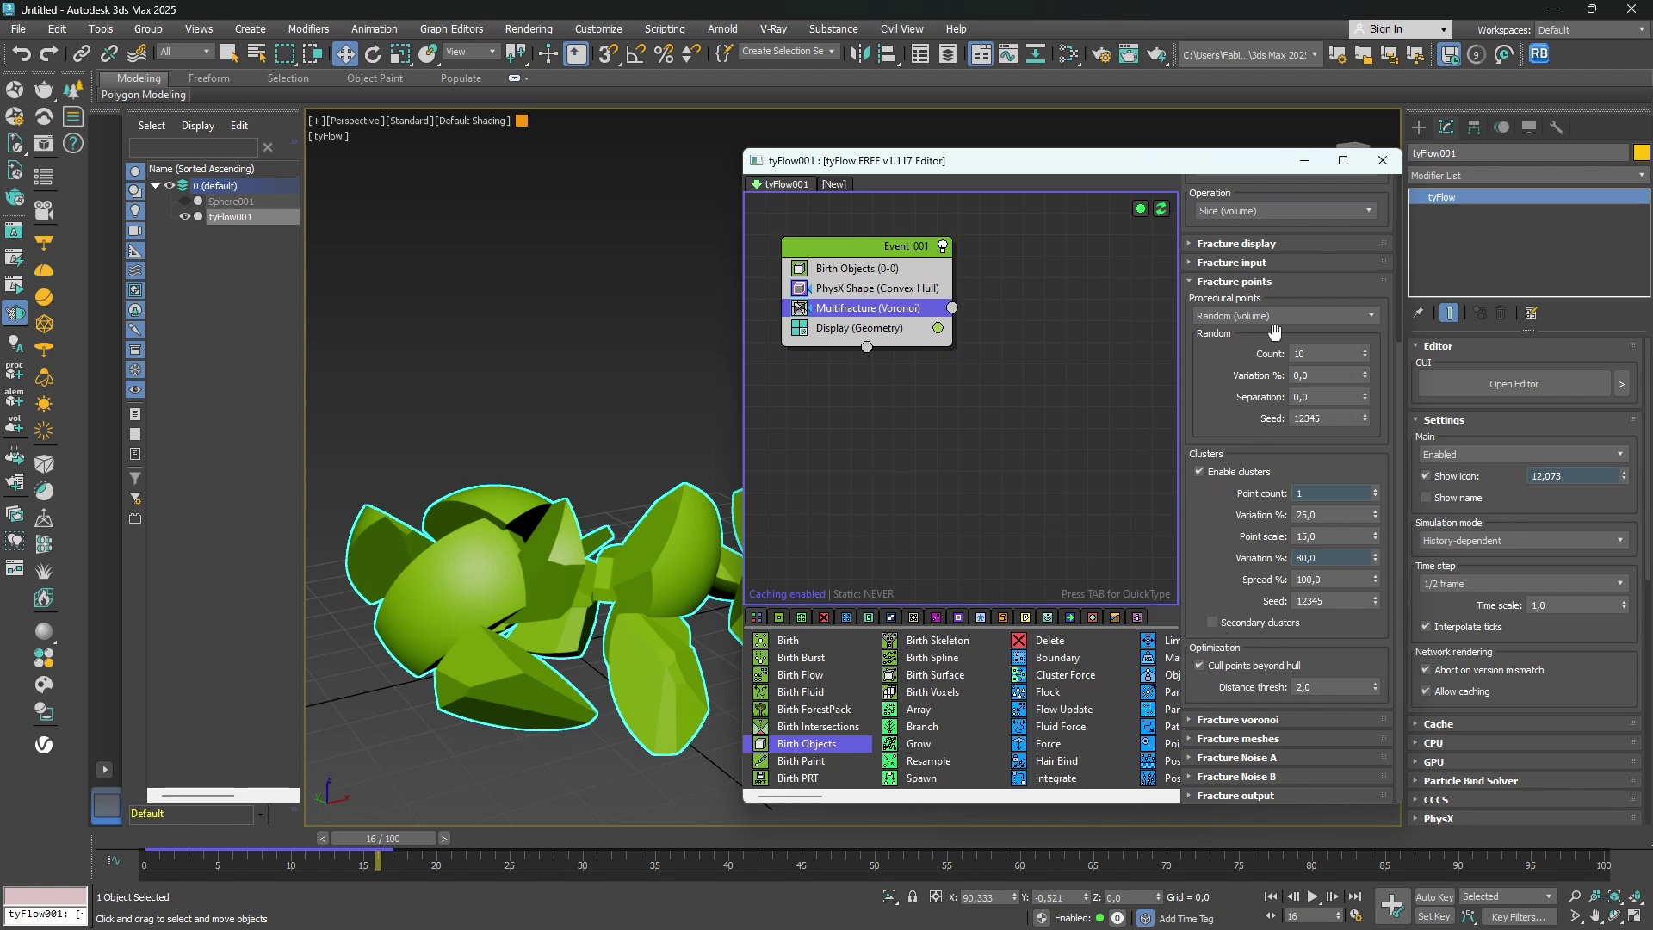
{"action": "left_click", "coordinate": [1213, 283]}
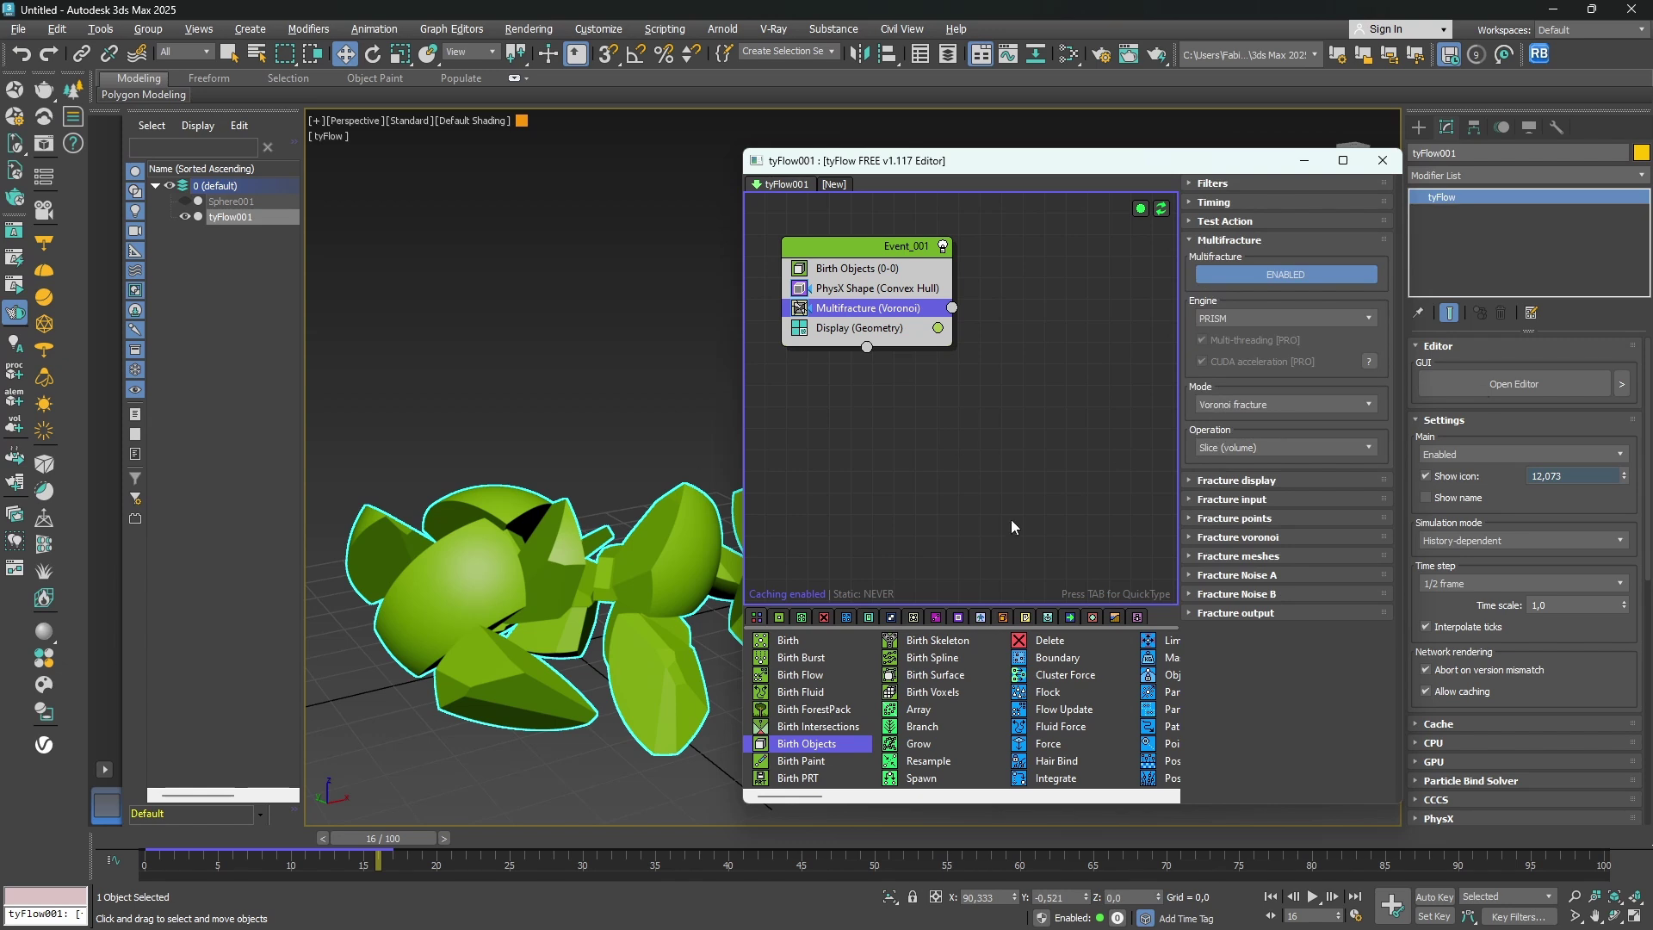
Open the fracture meshes settings and show edged faces in the viewport to examine the segmentation of the broken pieces.
{"action": "left_click", "coordinate": [1238, 556]}
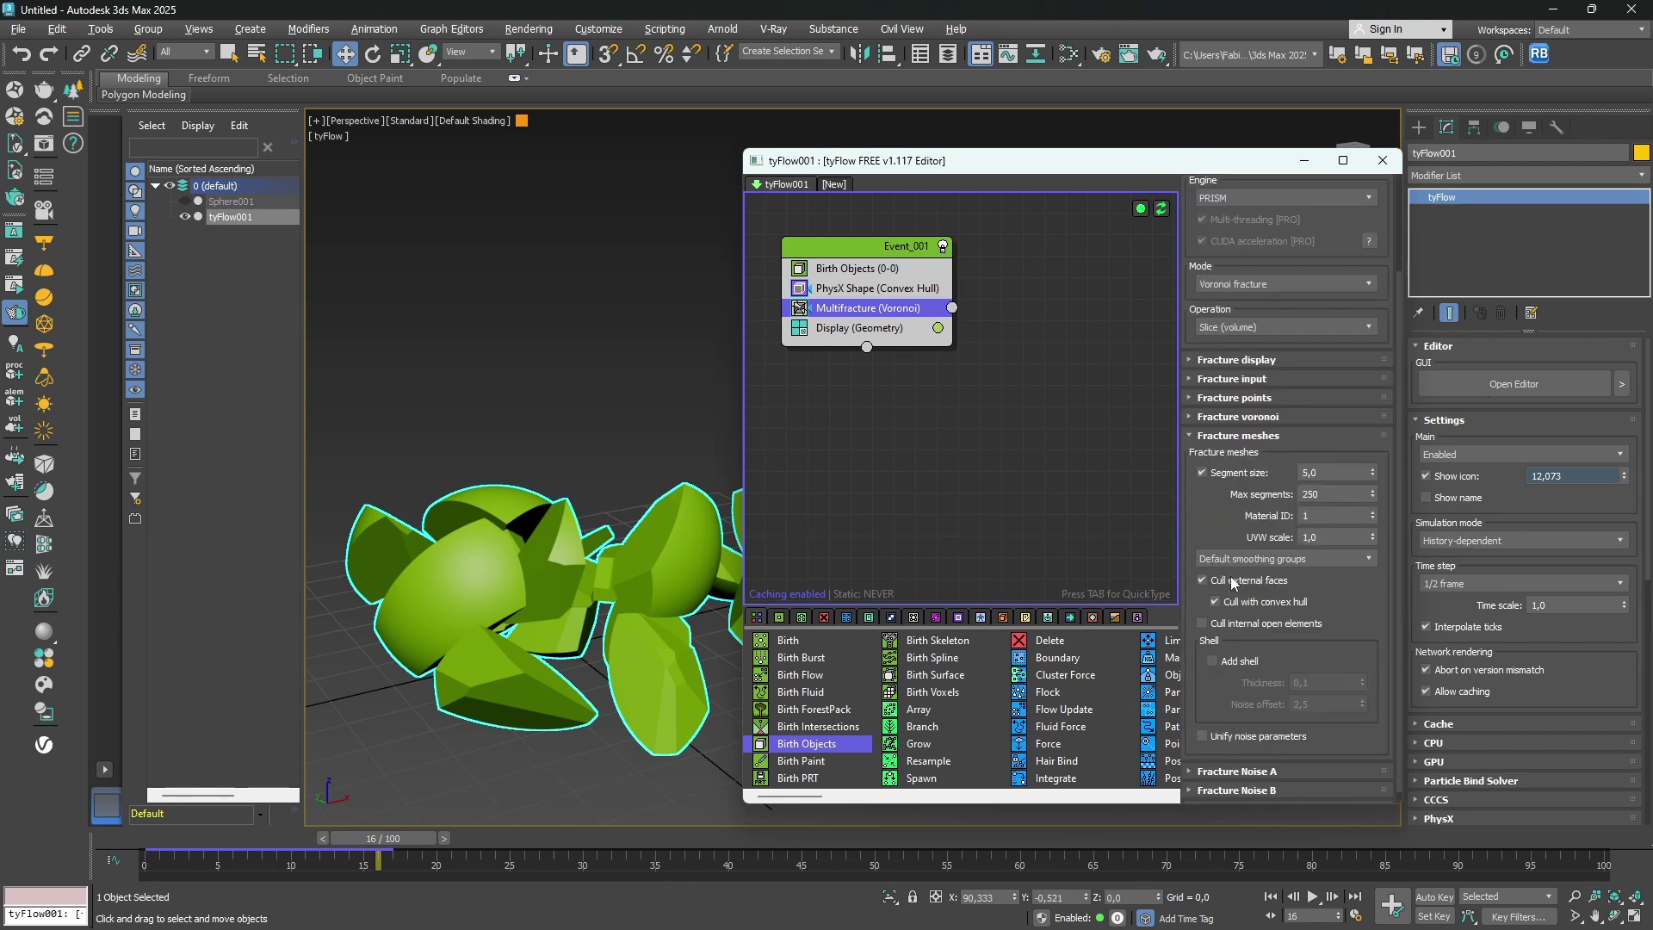
{"action": "left_click_drag", "start_coordinate": [1217, 543], "coordinate": [1216, 529]}
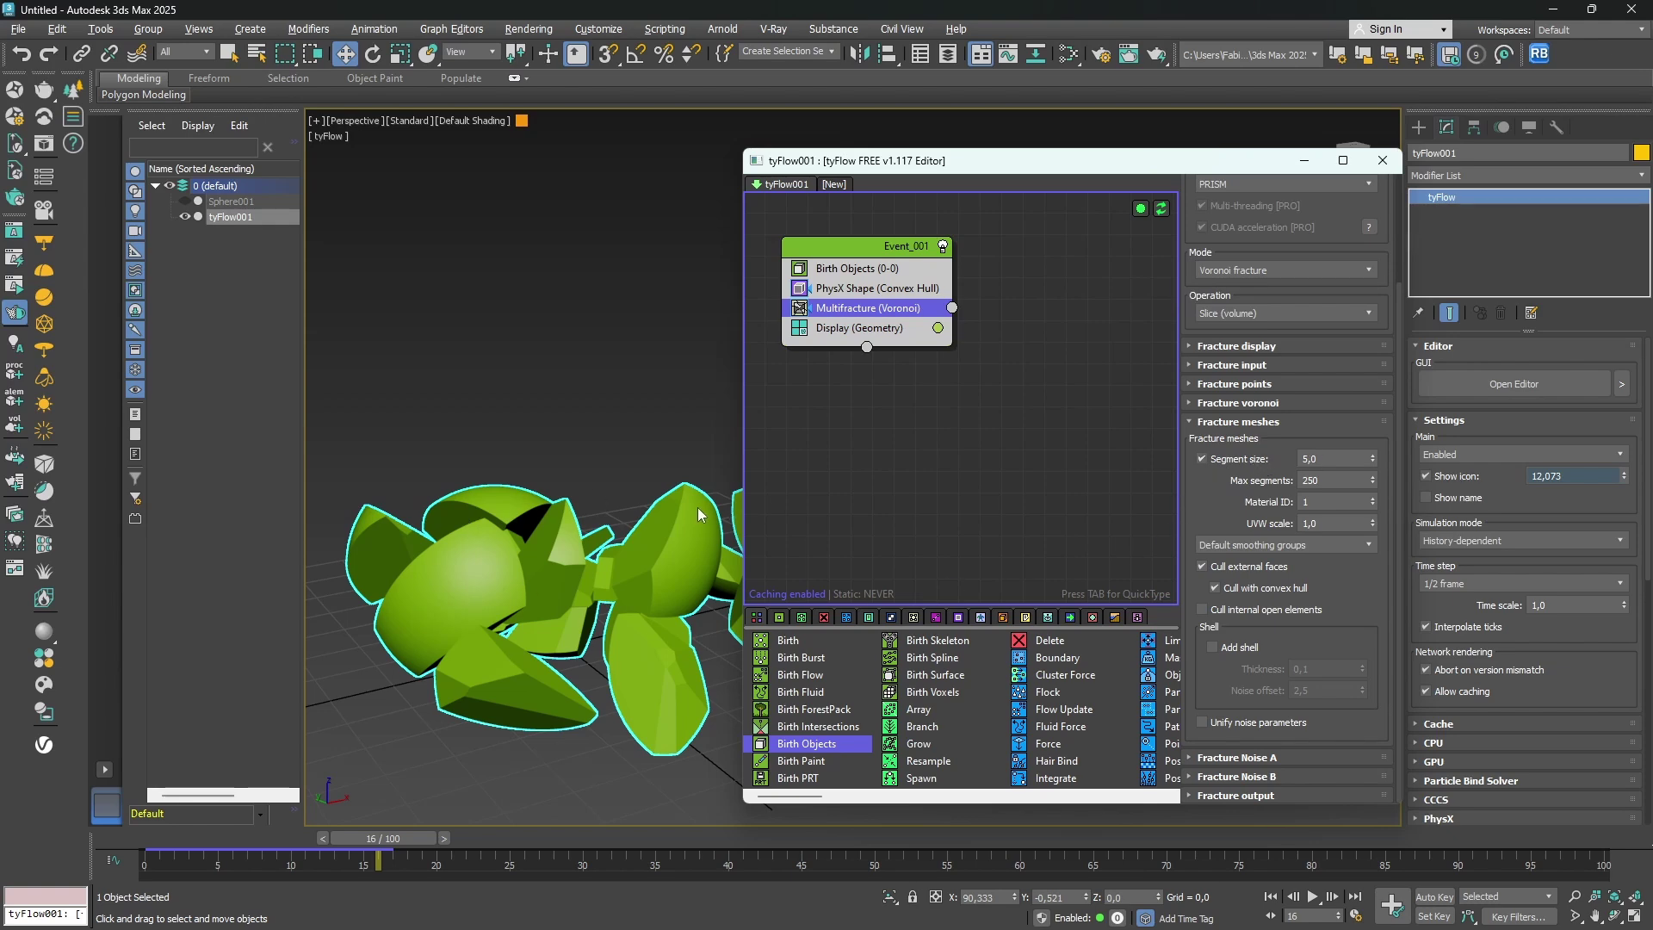
{"action": "left_click", "coordinate": [637, 536]}
{"action": "key", "text": "F4"}
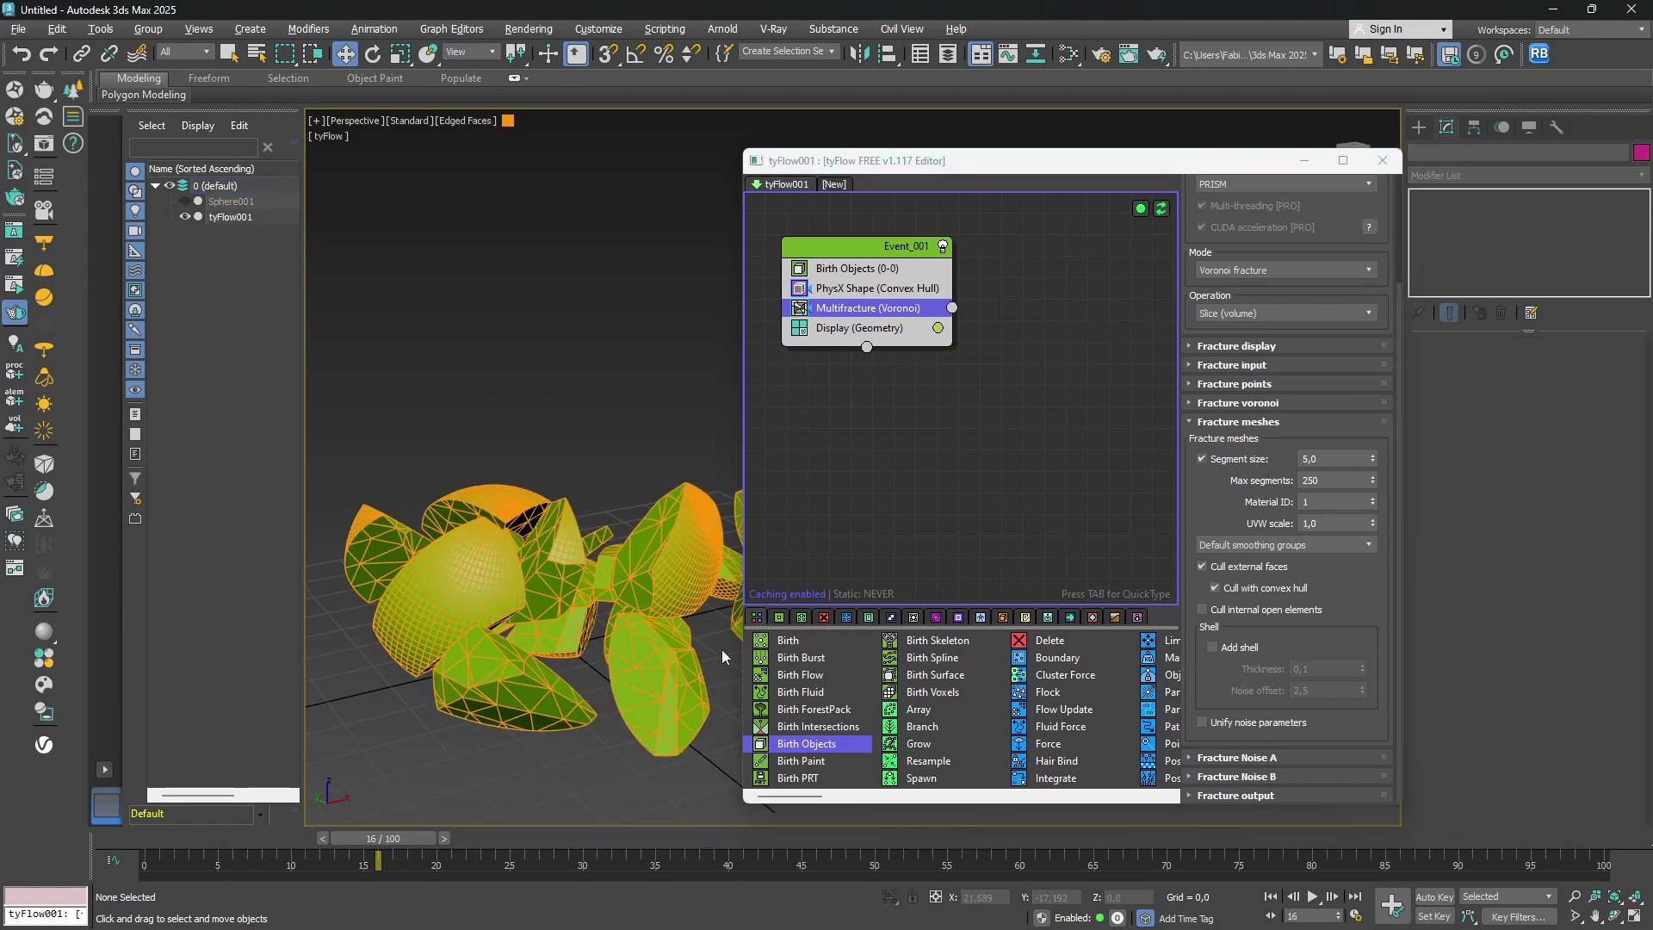
{"action": "scroll", "coordinate": [654, 637], "scroll_direction": "up", "scroll_amount": 3}
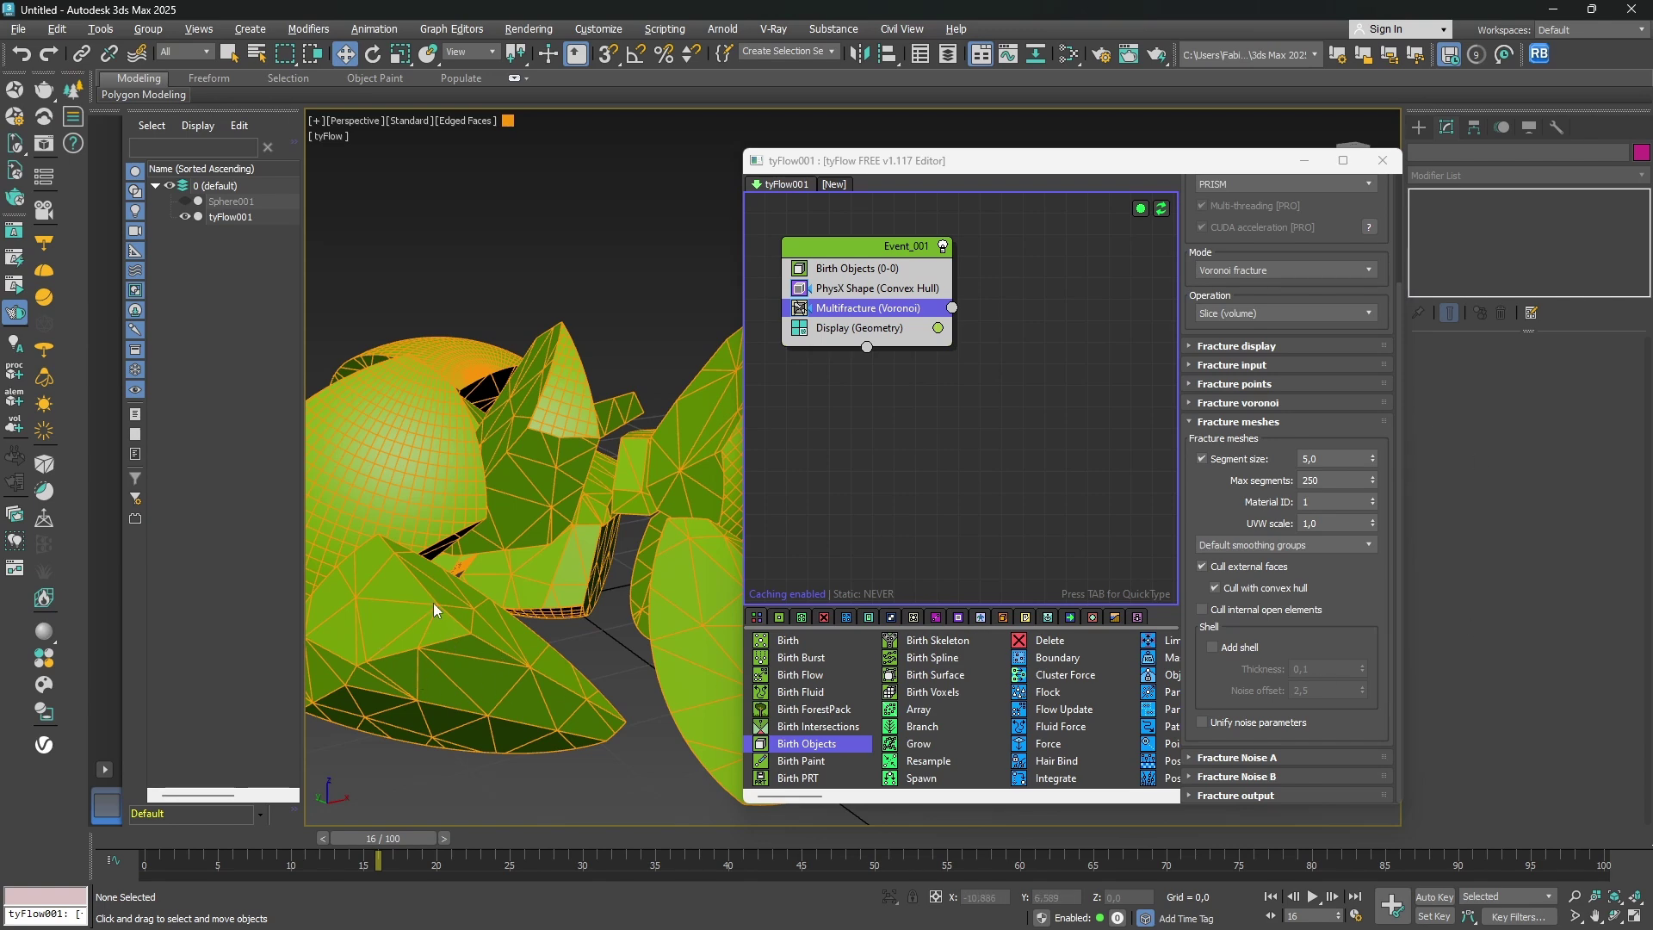
Return to frame 0 and set the fracture meshes' segment size to 0.2 and max segments to 10250.
{"action": "left_click", "coordinate": [191, 839]}
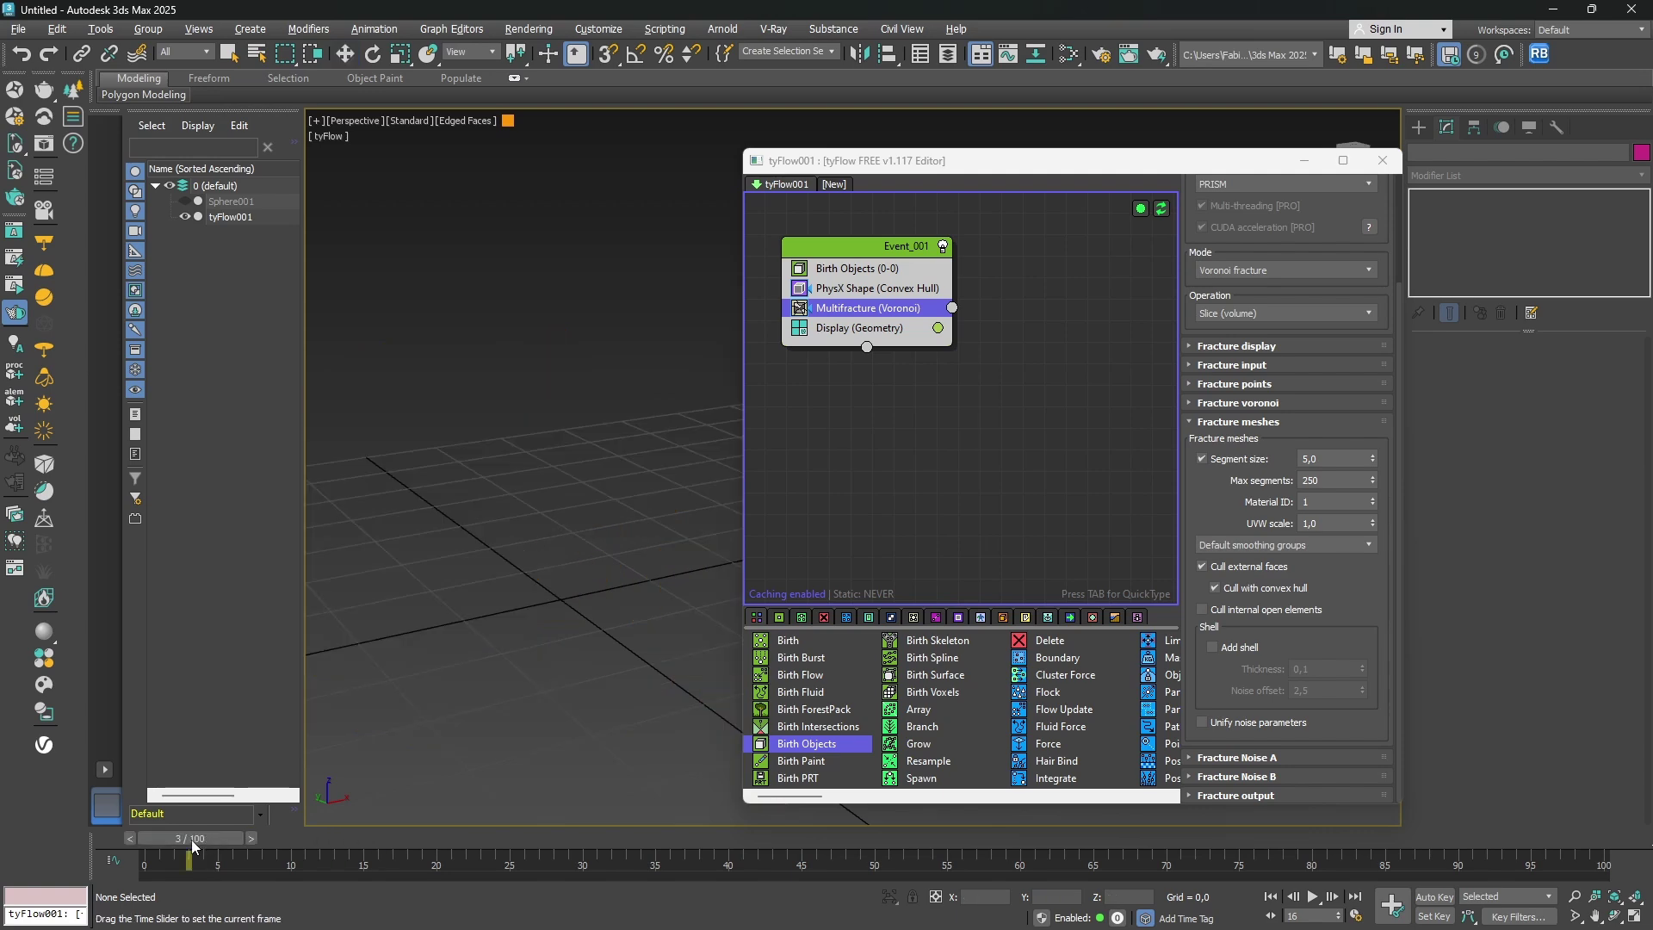
{"action": "left_click", "coordinate": [1330, 463]}
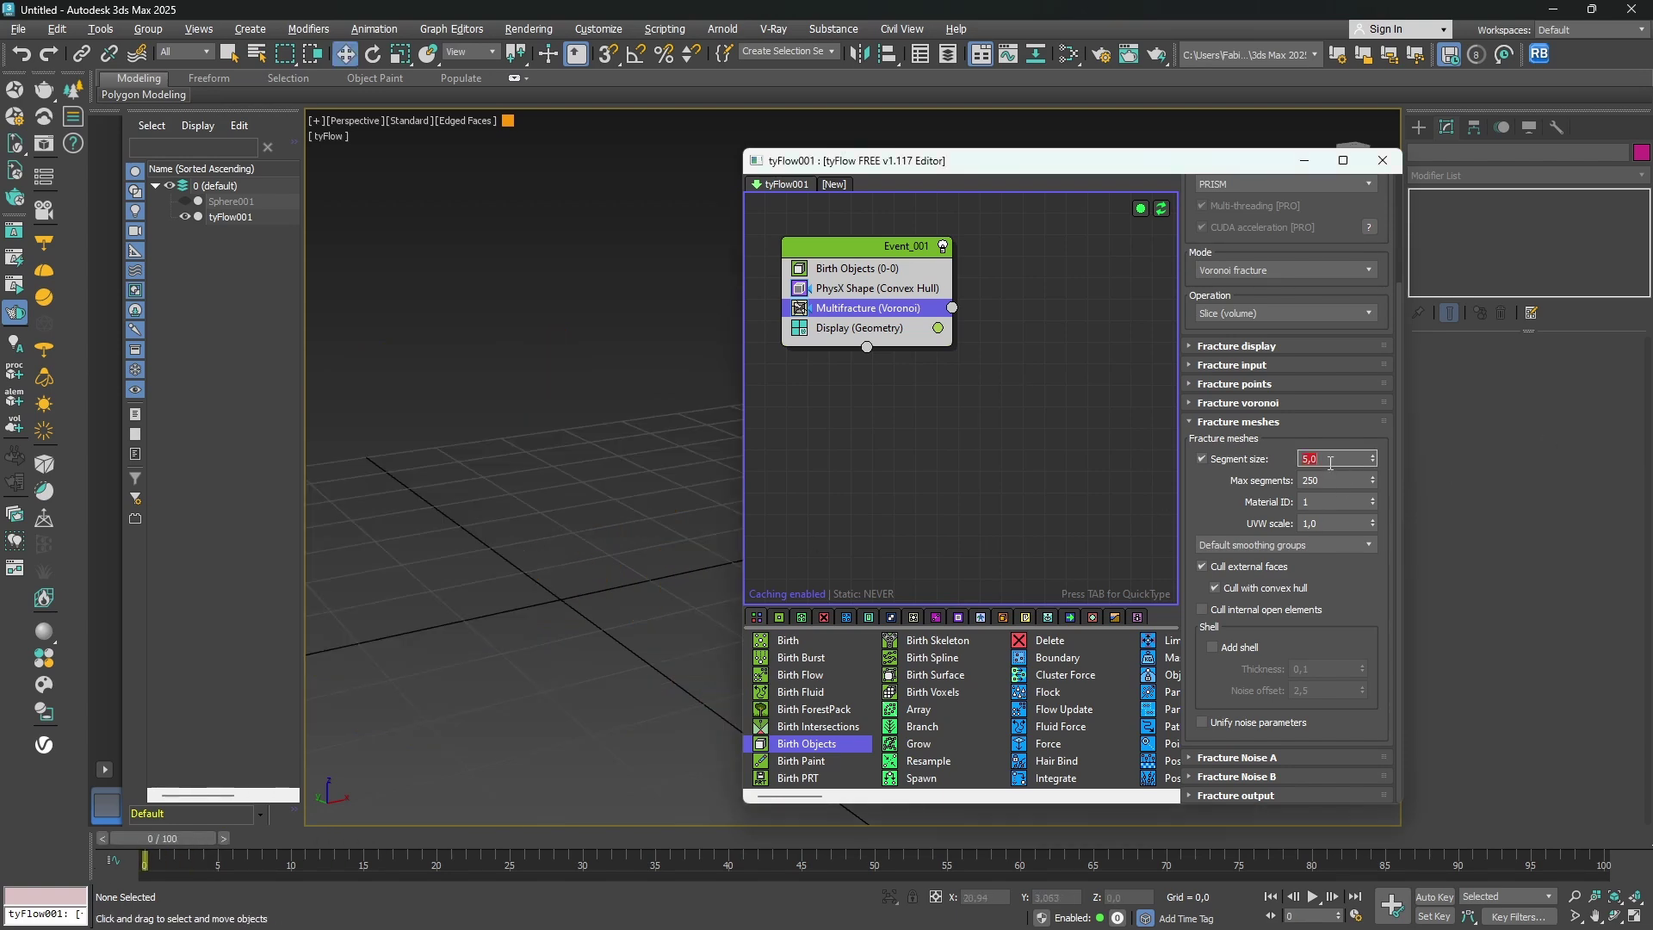
{"action": "type", "text": "0,2"}
{"action": "key", "text": "Return"}
{"action": "left_click", "coordinate": [1305, 481]}
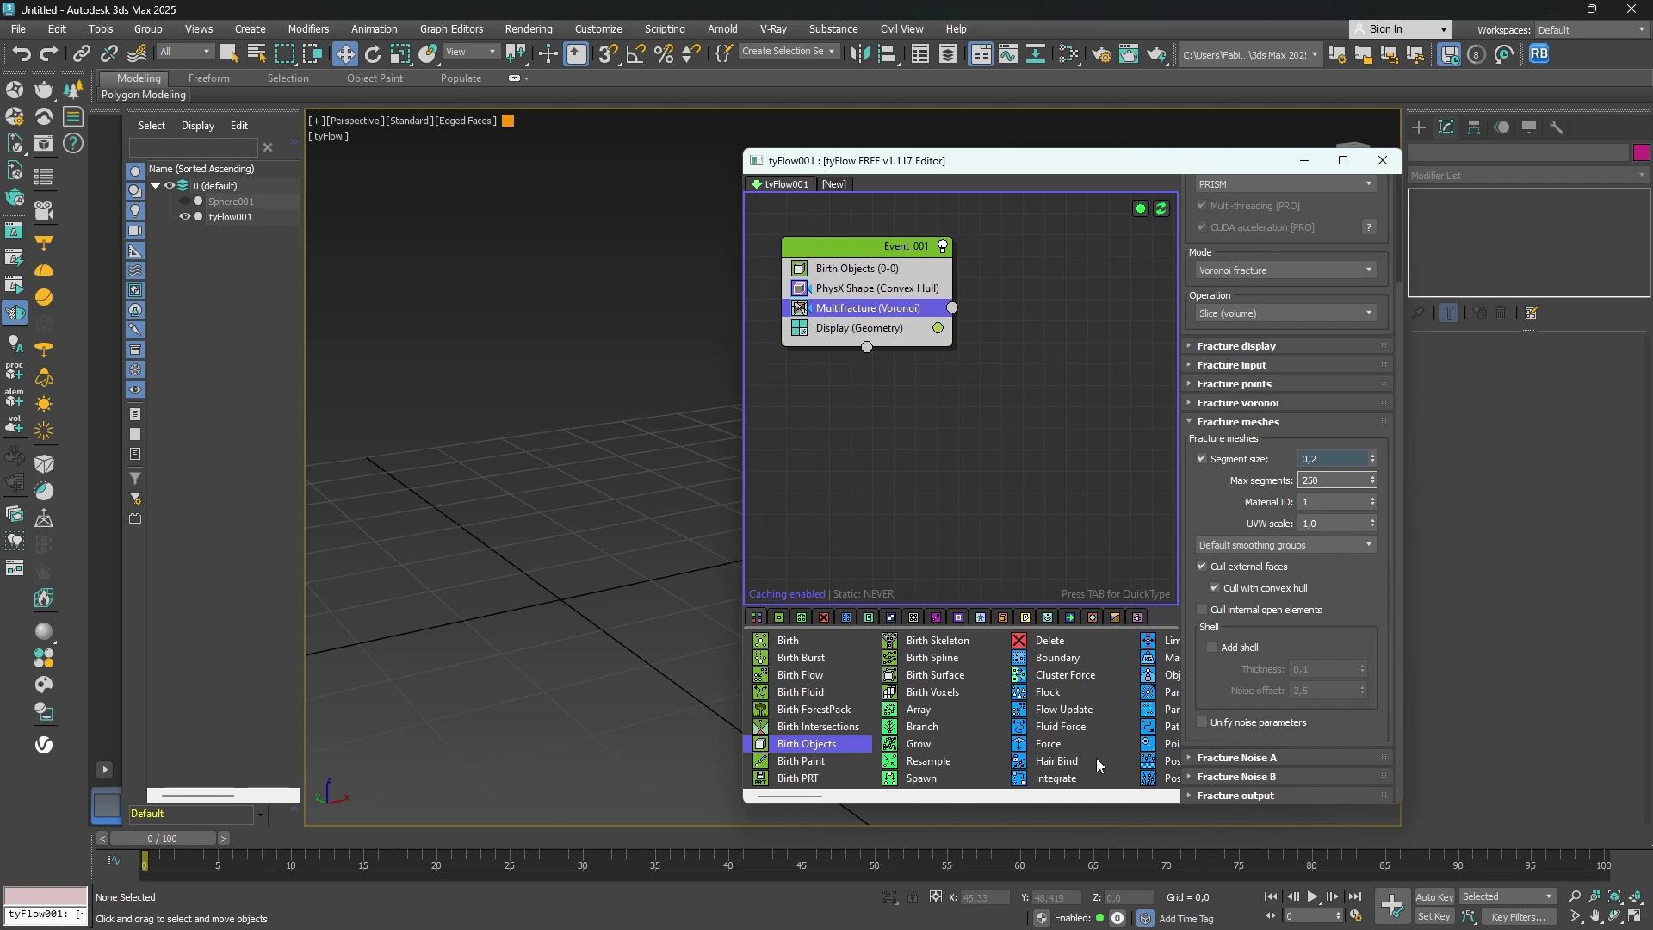
{"action": "type", "text": "0"}
Advance the simulation to frame 24 and inspect the mesh density on the fractured faces up close.
{"action": "left_click", "coordinate": [497, 838]}
{"action": "left_click", "coordinate": [575, 643]}
{"action": "middle_click_drag", "start_coordinate": [477, 666], "coordinate": [749, 445]}
{"action": "scroll", "coordinate": [608, 599], "scroll_direction": "up", "scroll_amount": 4}
{"action": "scroll", "coordinate": [483, 441], "scroll_direction": "up", "scroll_amount": 2}
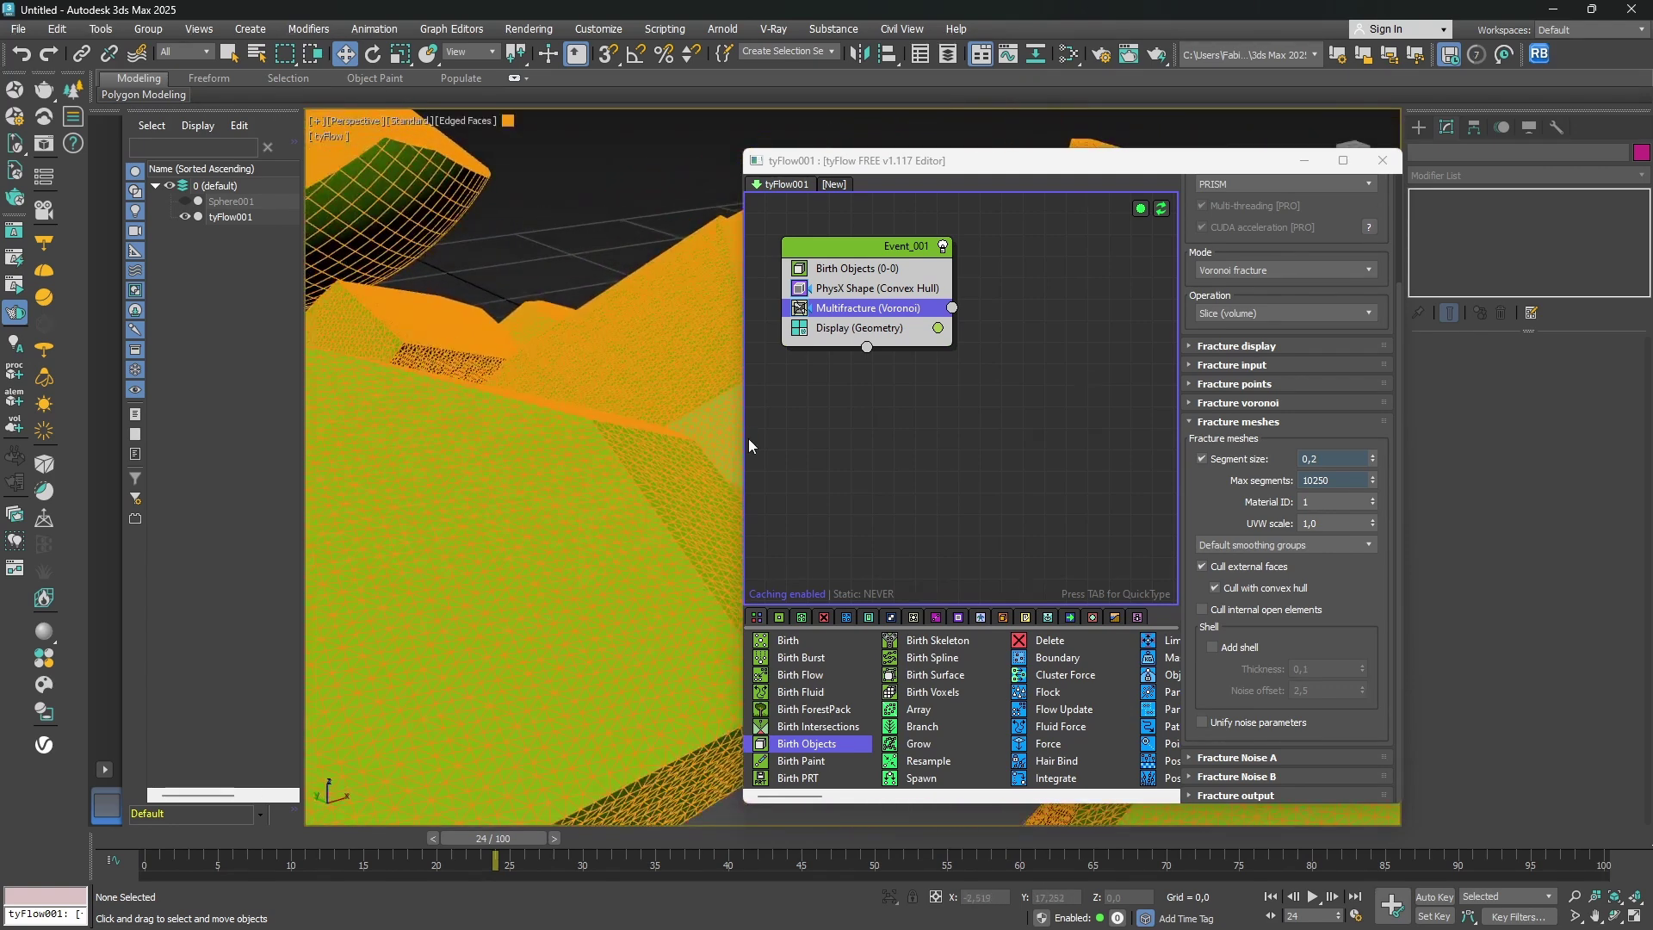
{"action": "middle_click_drag", "start_coordinate": [572, 471], "coordinate": [645, 454]}
{"action": "scroll", "coordinate": [646, 454], "scroll_direction": "down", "scroll_amount": 3}
{"action": "left_click_drag", "start_coordinate": [1399, 383], "coordinate": [1512, 372]}
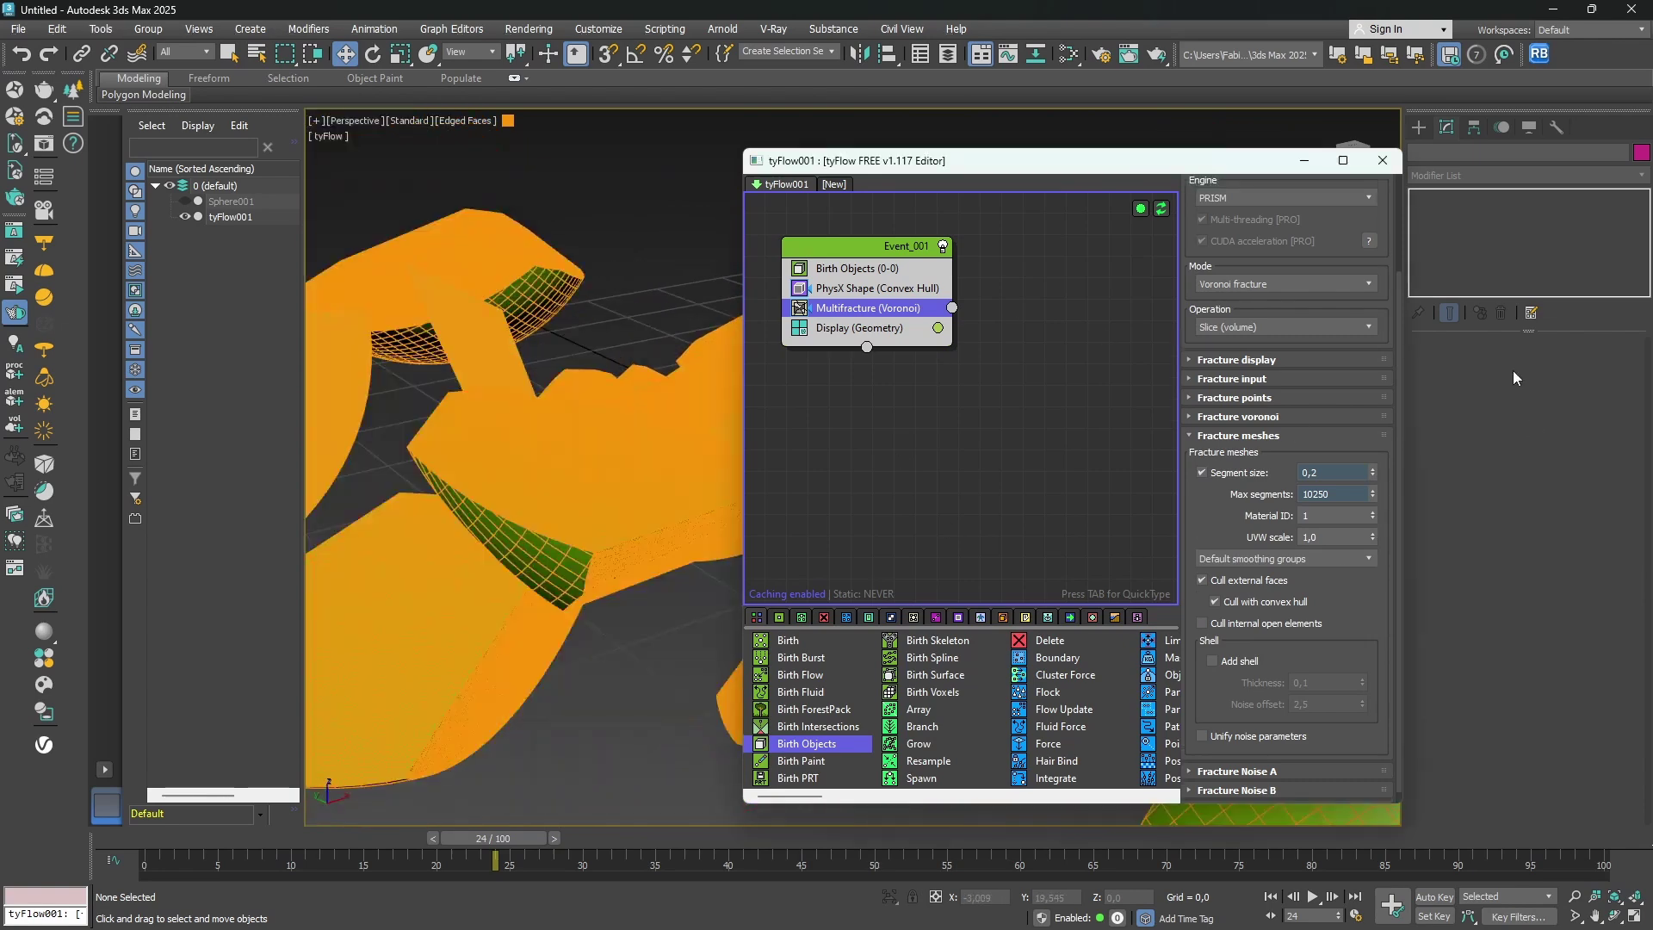
Close the fracture meshes settings, return to frame 0, and turn off edged faces in the viewport.
{"action": "left_click", "coordinate": [1236, 433]}
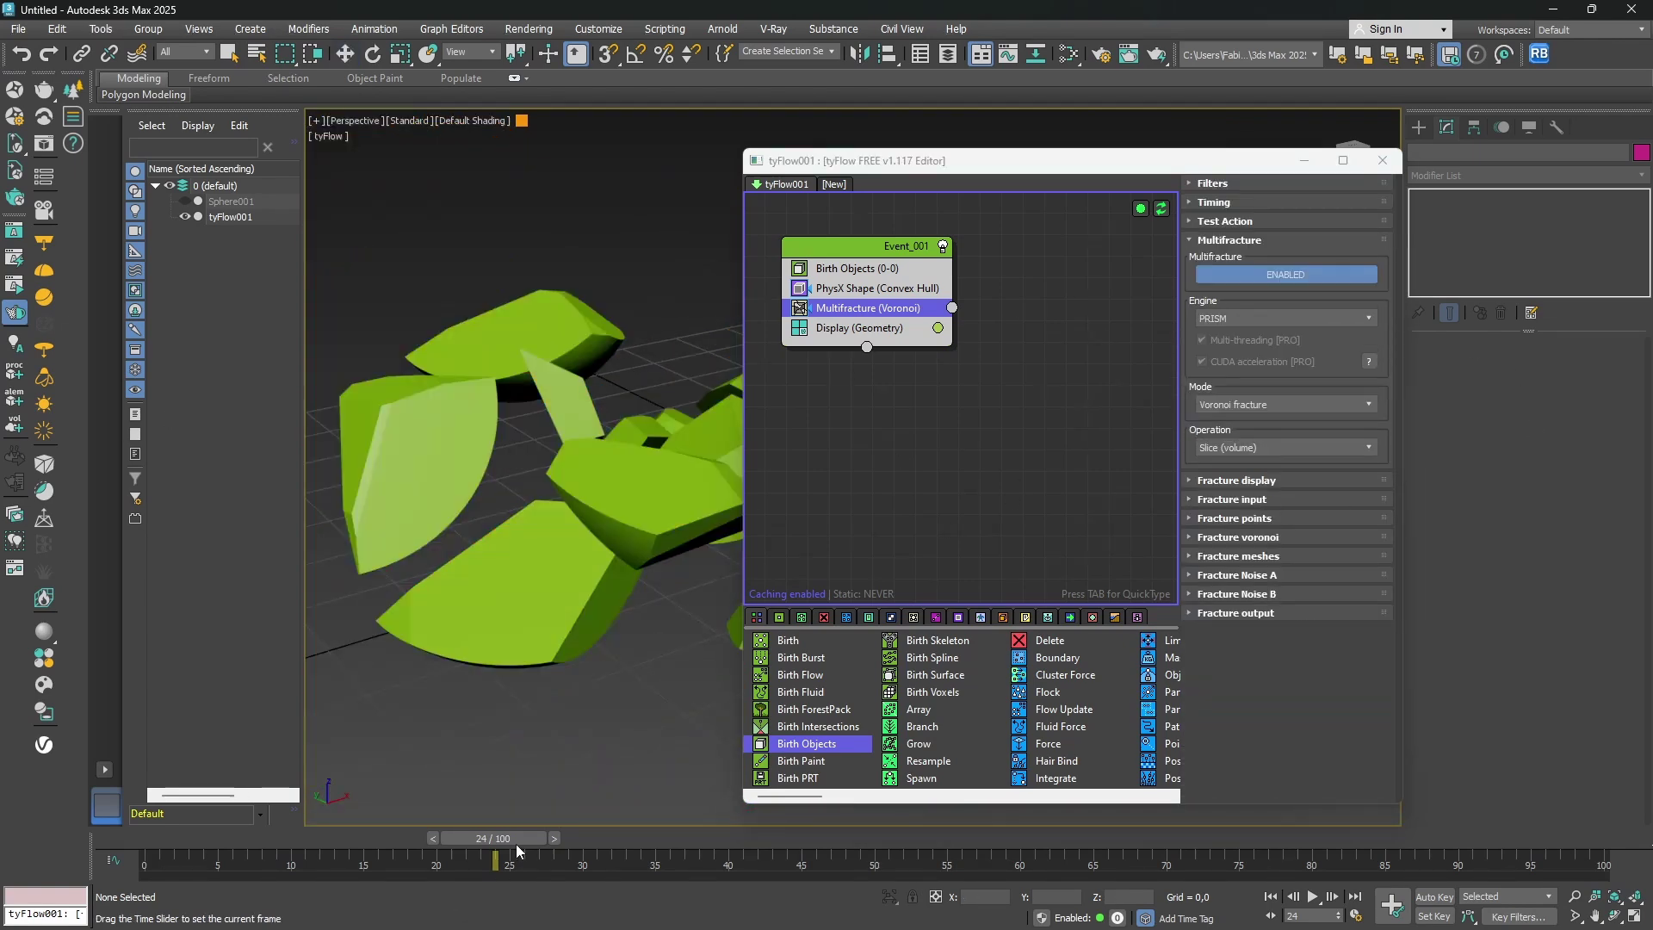
{"action": "left_click_drag", "start_coordinate": [515, 844], "coordinate": [237, 839]}
{"action": "key", "text": "w"}
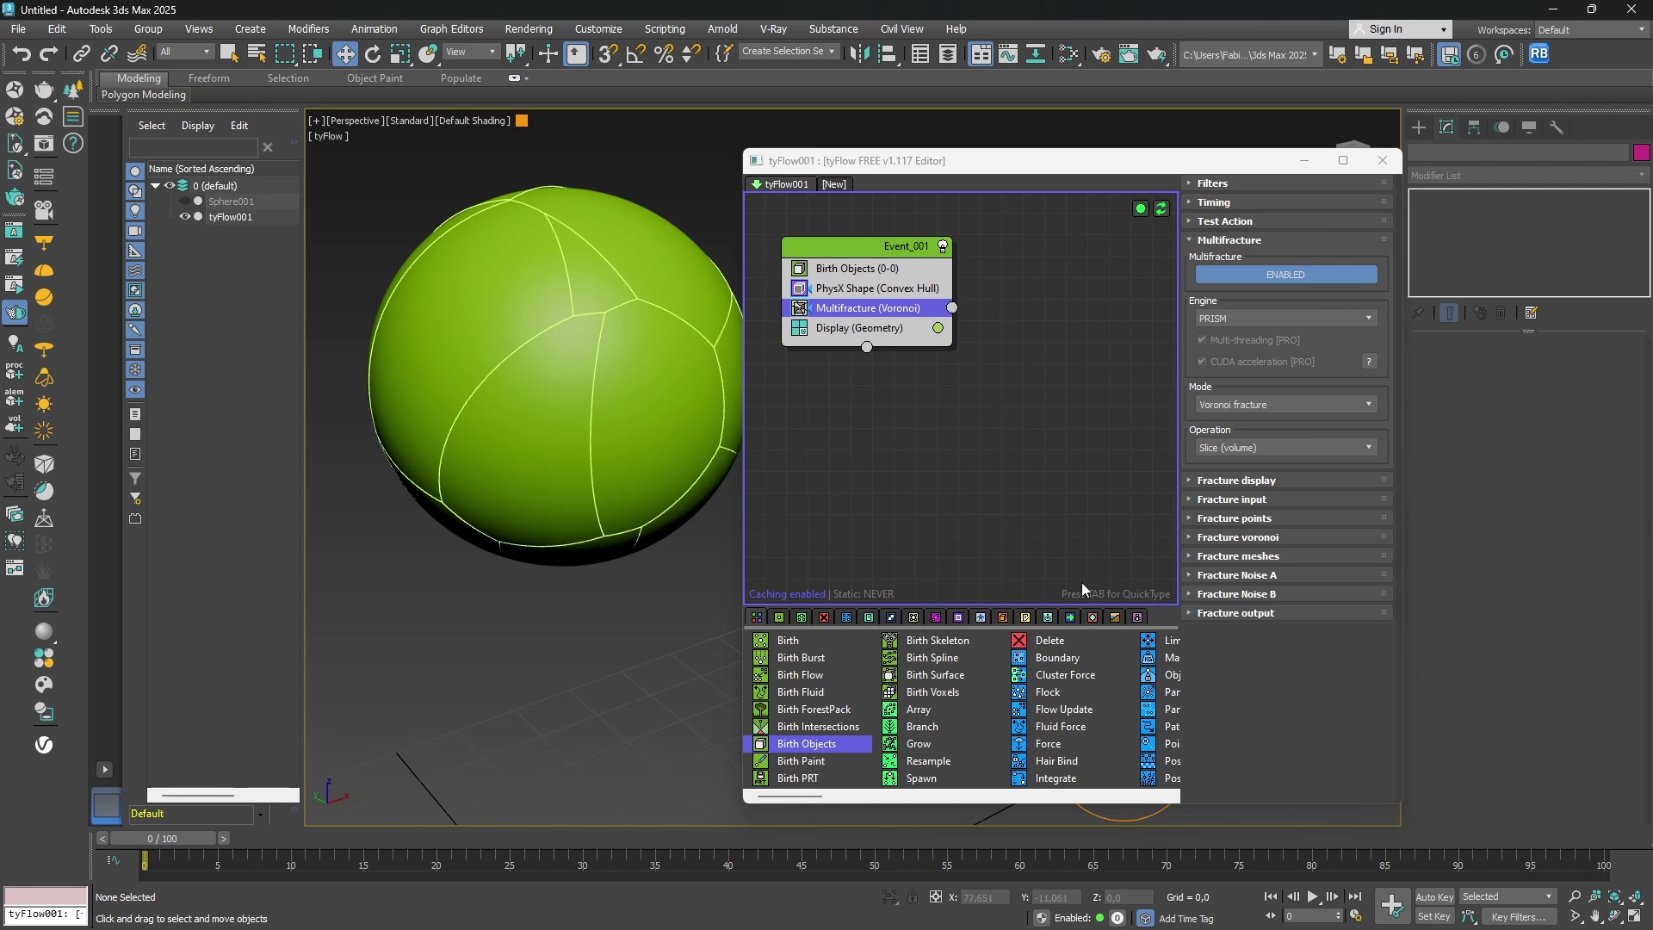
Set the Fracture Noise A scale to 10.
{"action": "left_click", "coordinate": [1254, 575]}
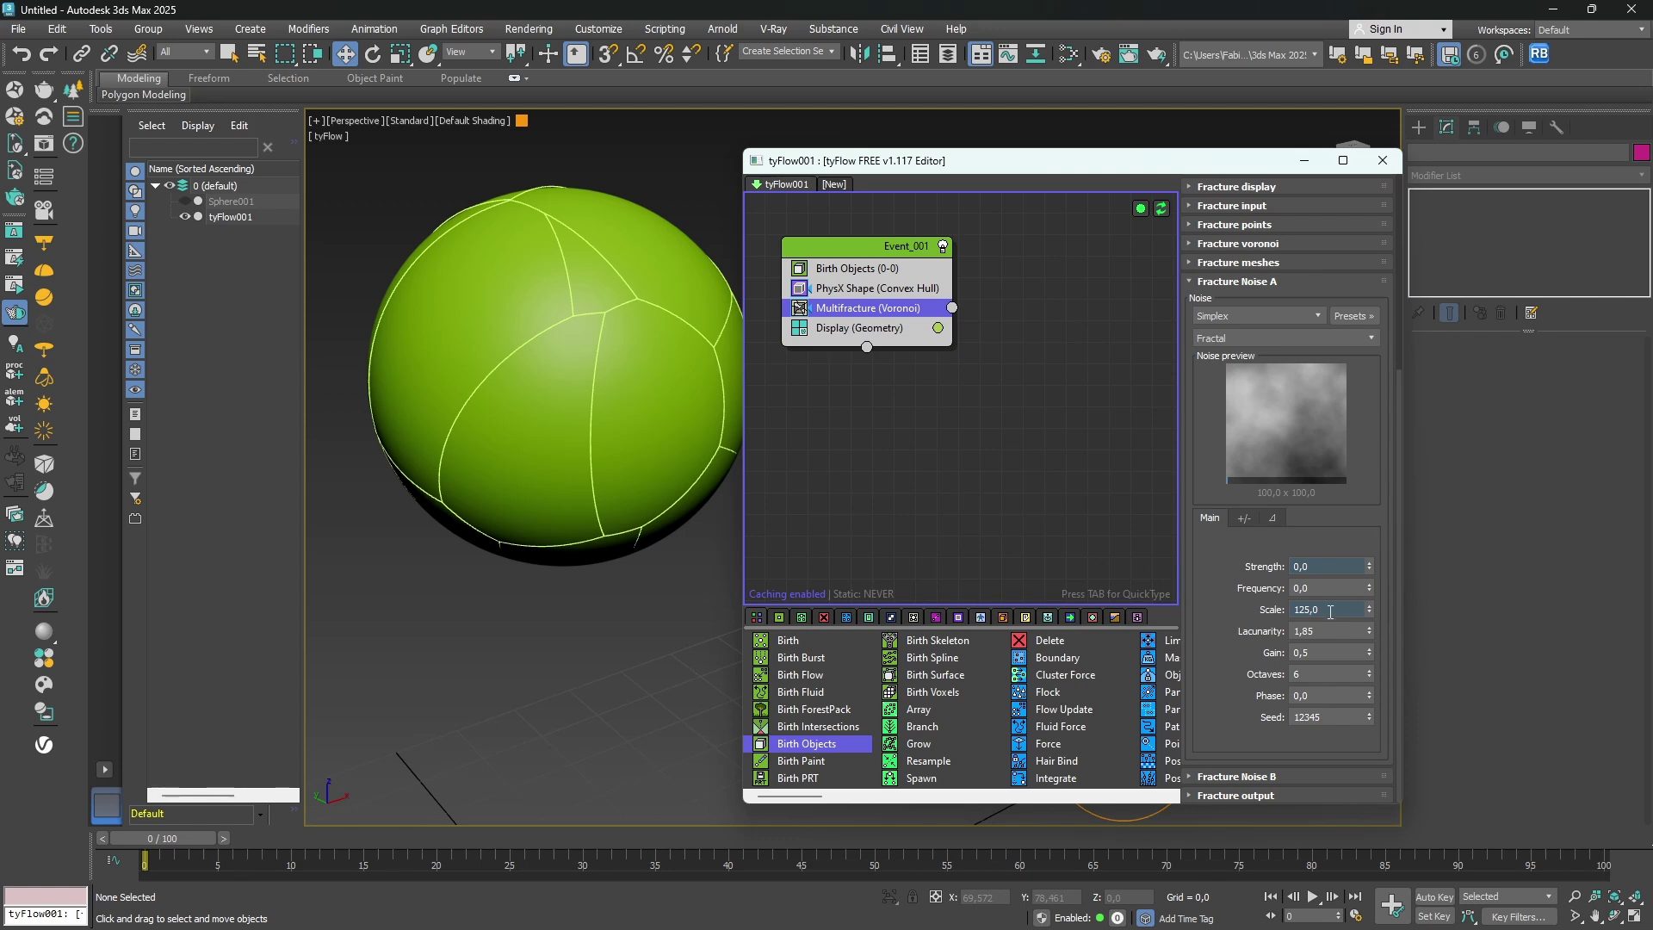
{"action": "double_click", "coordinate": [1335, 608]}
{"action": "type", "text": "10"}
{"action": "key", "text": "Return"}
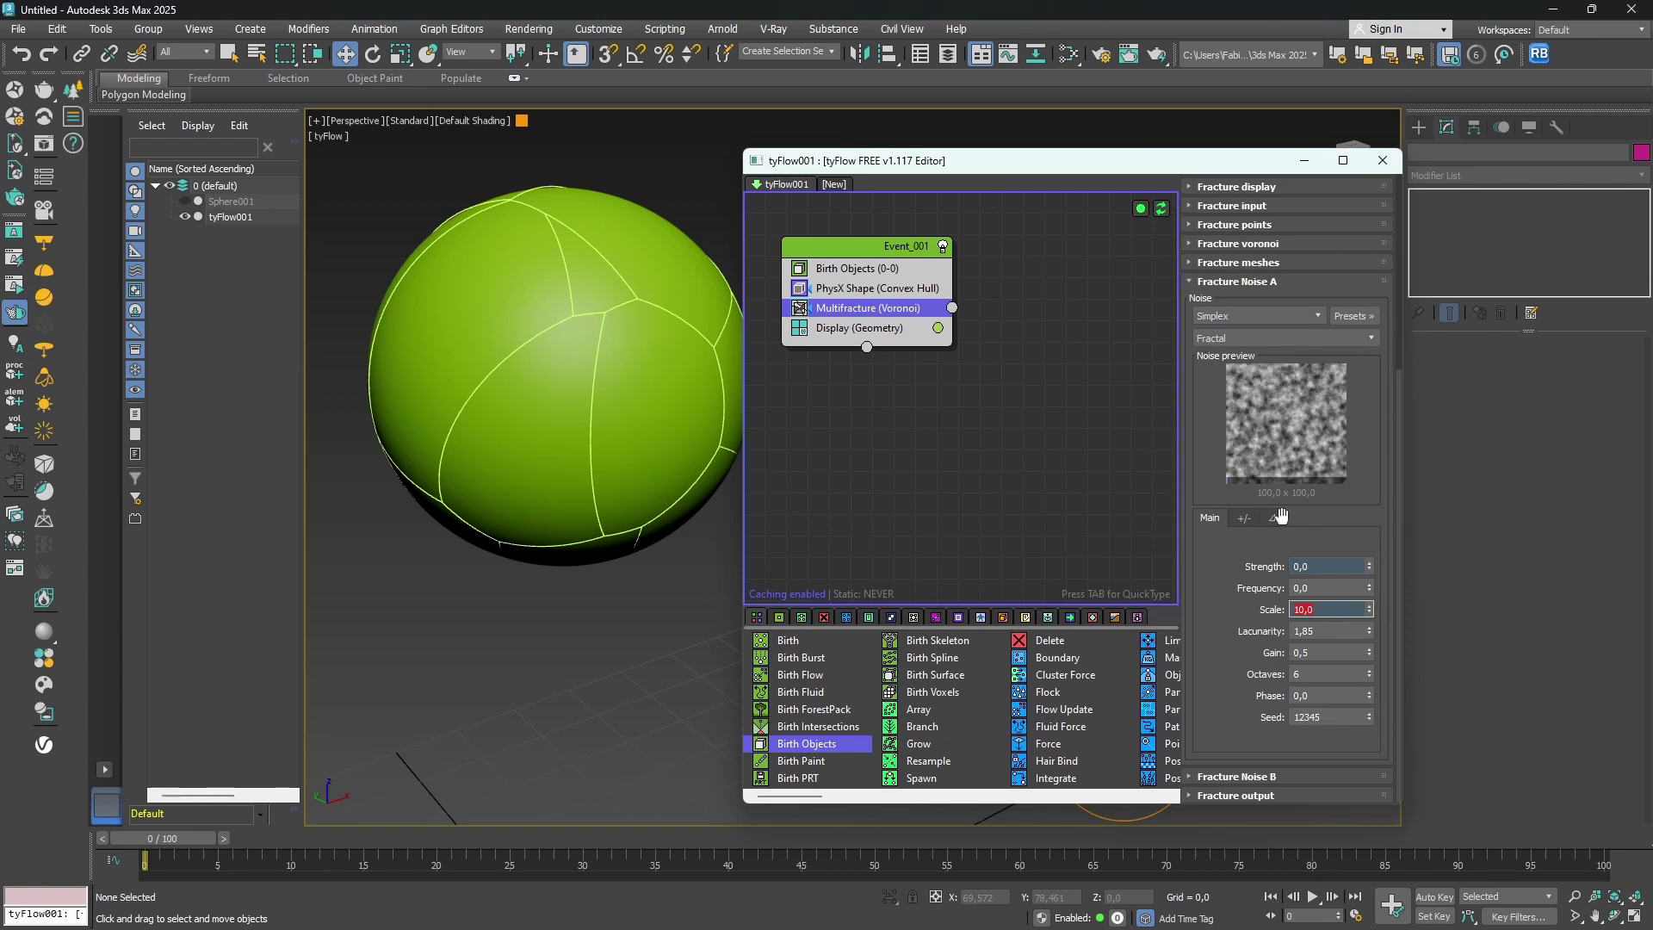
Try a Fracture Noise A strength of 0.2 and raise it to 1.
{"action": "left_click", "coordinate": [1330, 566]}
{"action": "key", "text": "Return"}
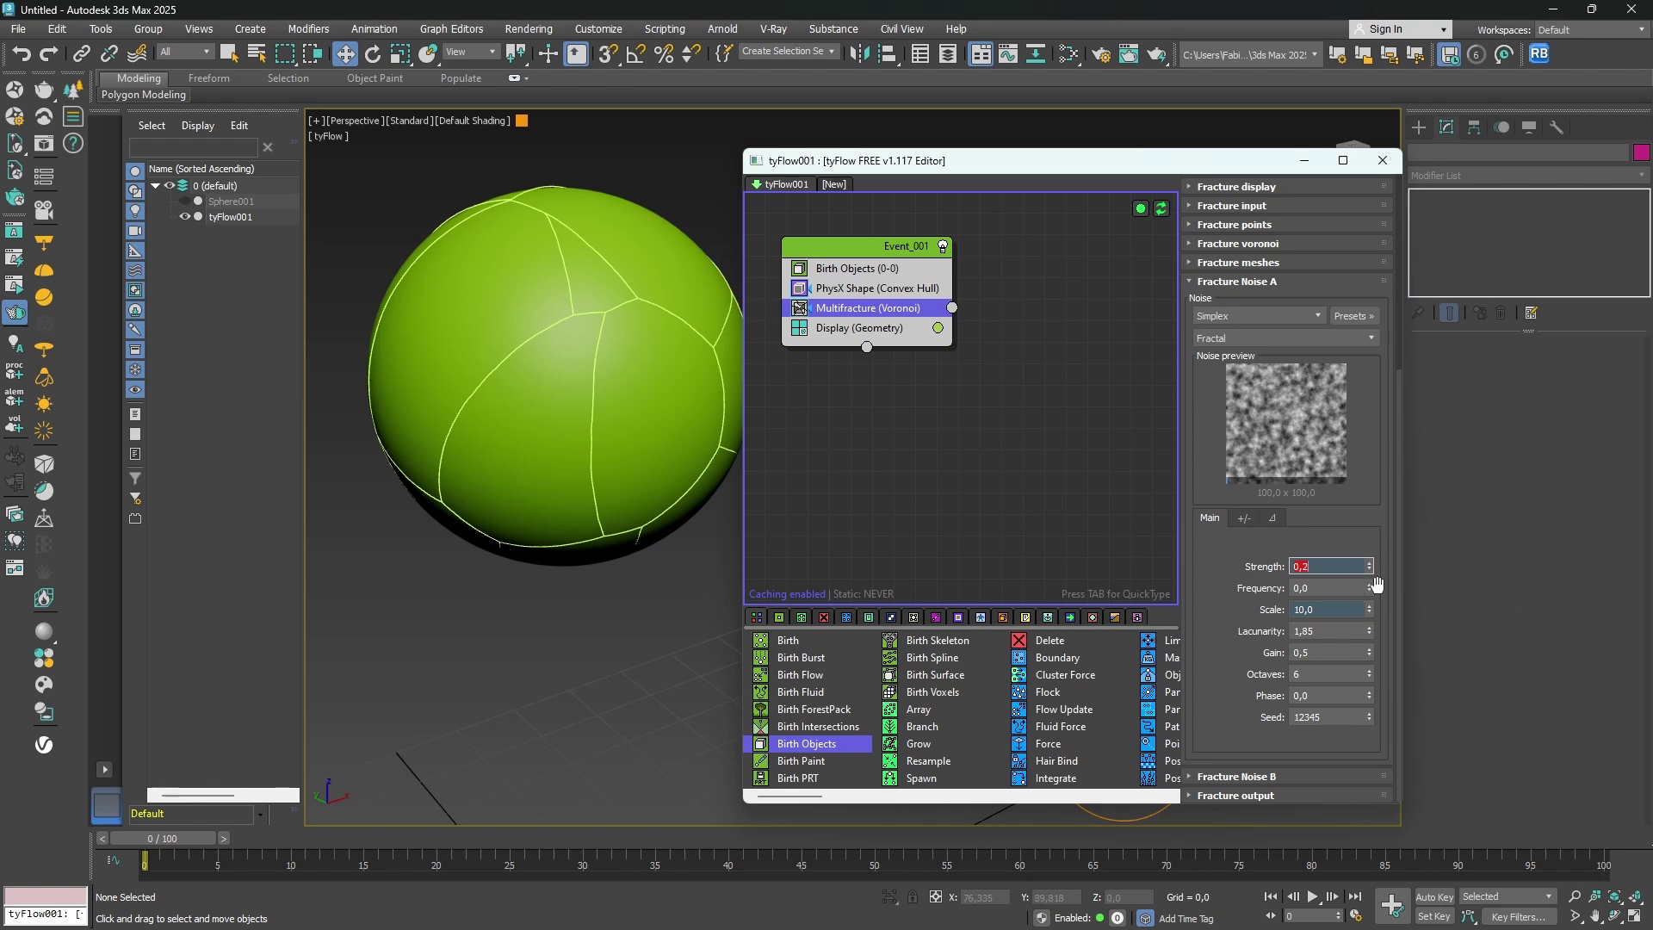
{"action": "type", "text": "1"}
{"action": "key", "text": "Return"}
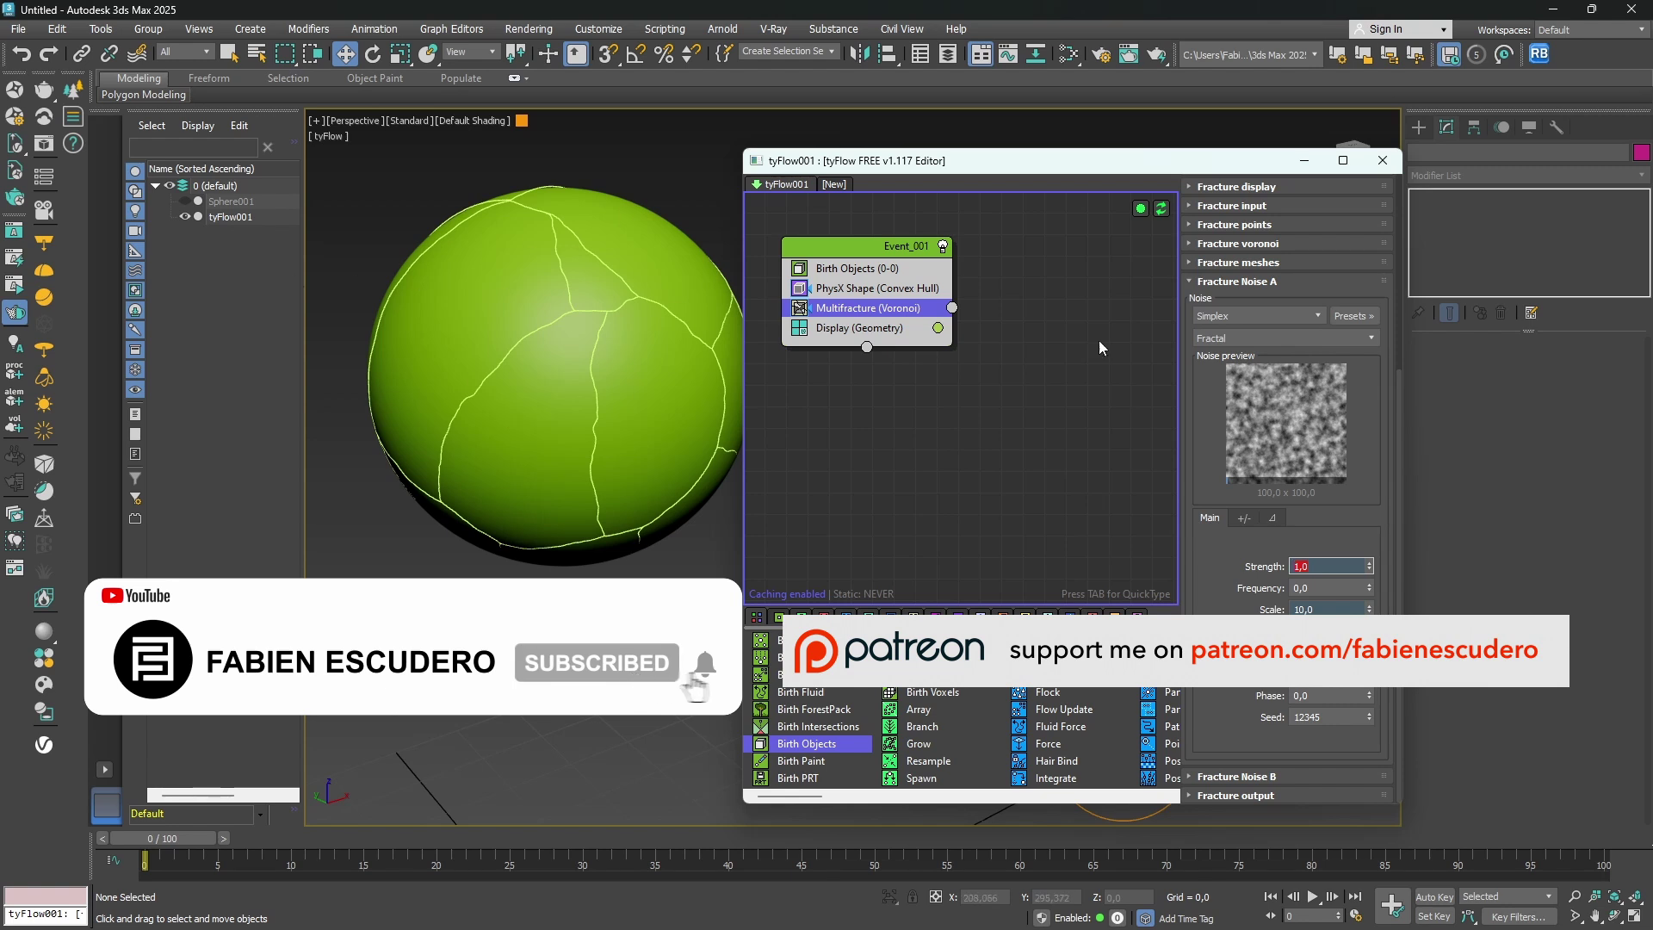
Try a Fracture Noise A strength of 2.2.
{"action": "type", "text": "2"}
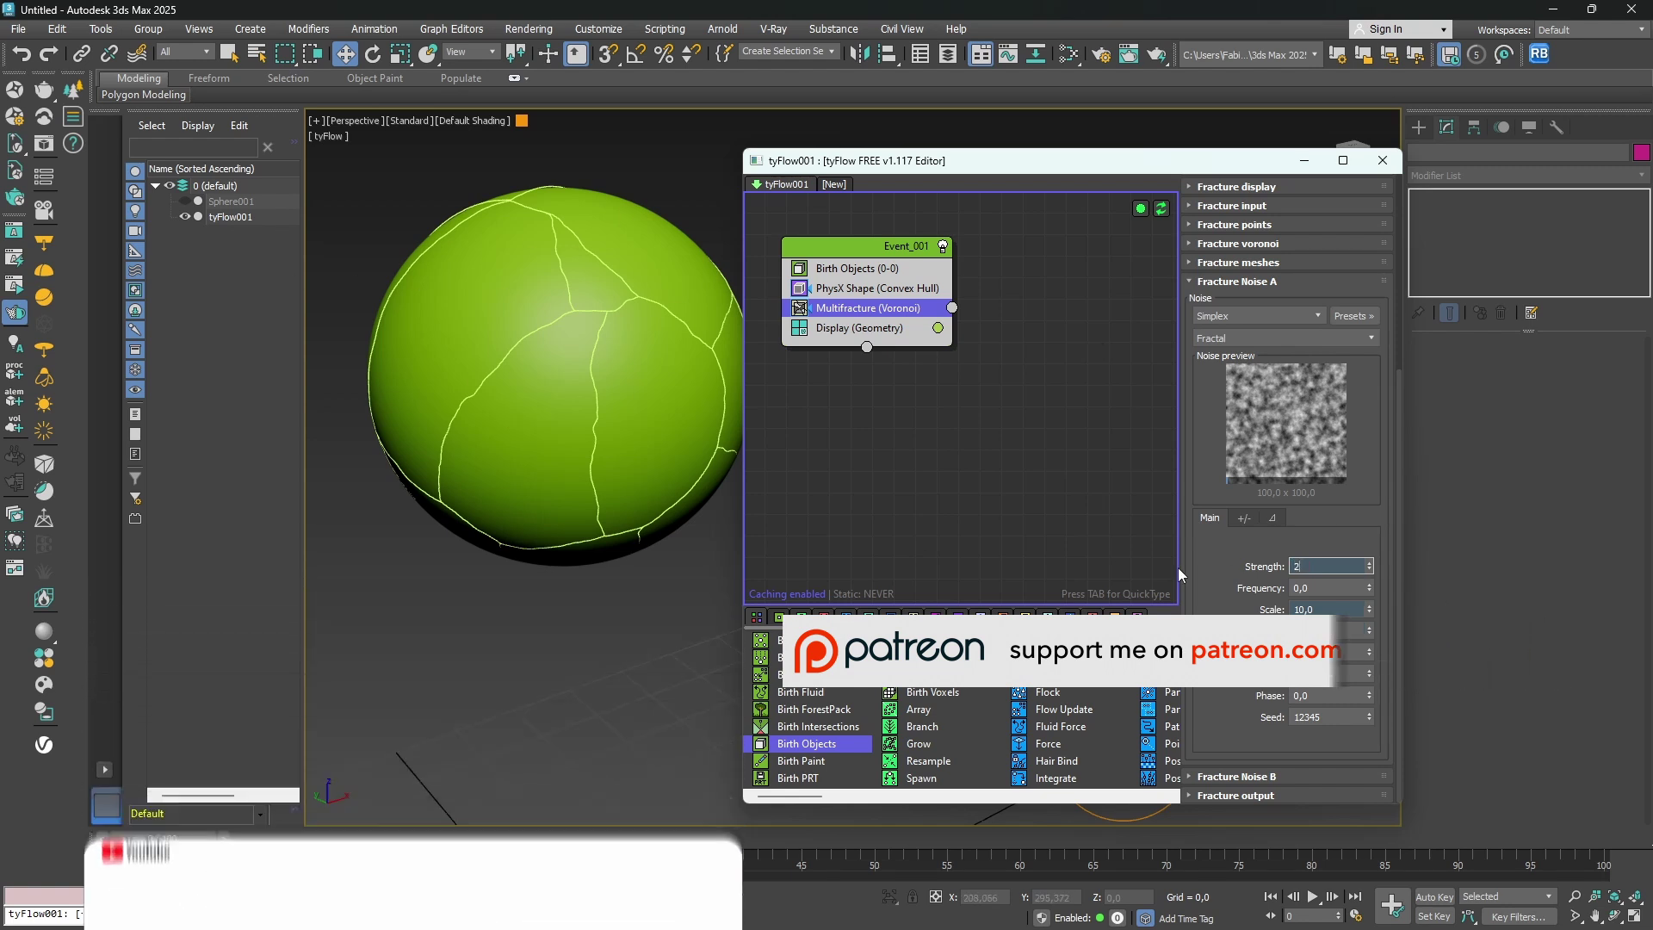
{"action": "type", "text": ",2"}
{"action": "key", "text": "Return"}
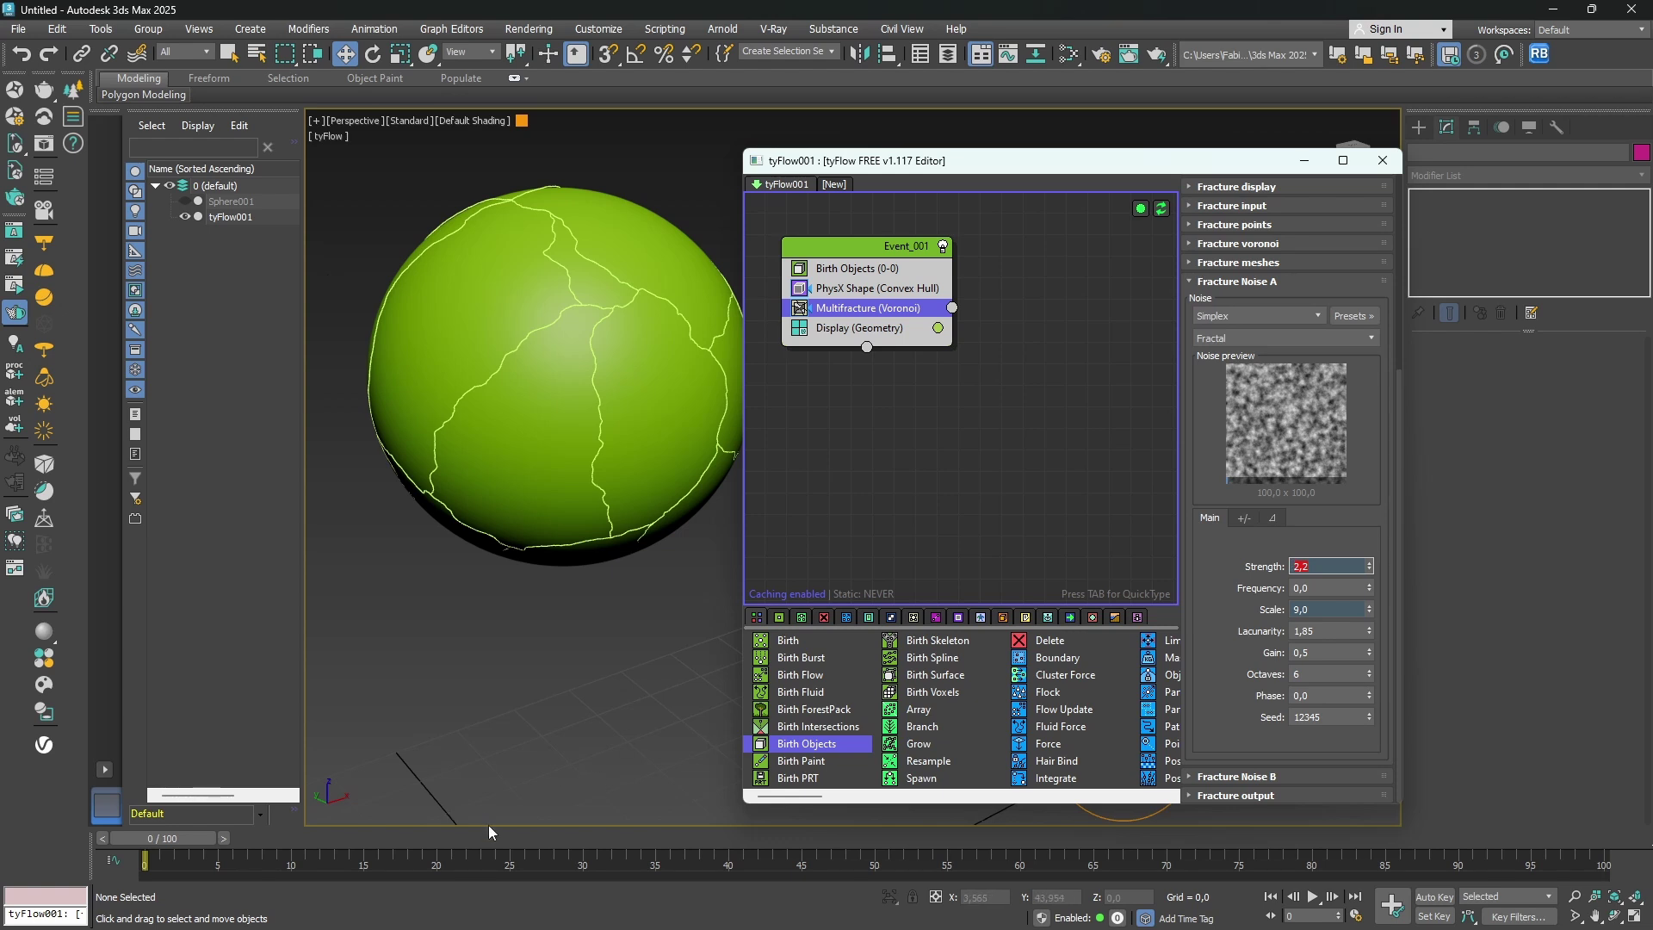
Advance the simulation to frame 25, then scrub to frame 21, and examine the noise on the fractured faces of the fragments from several angles.
{"action": "left_click", "coordinate": [511, 836]}
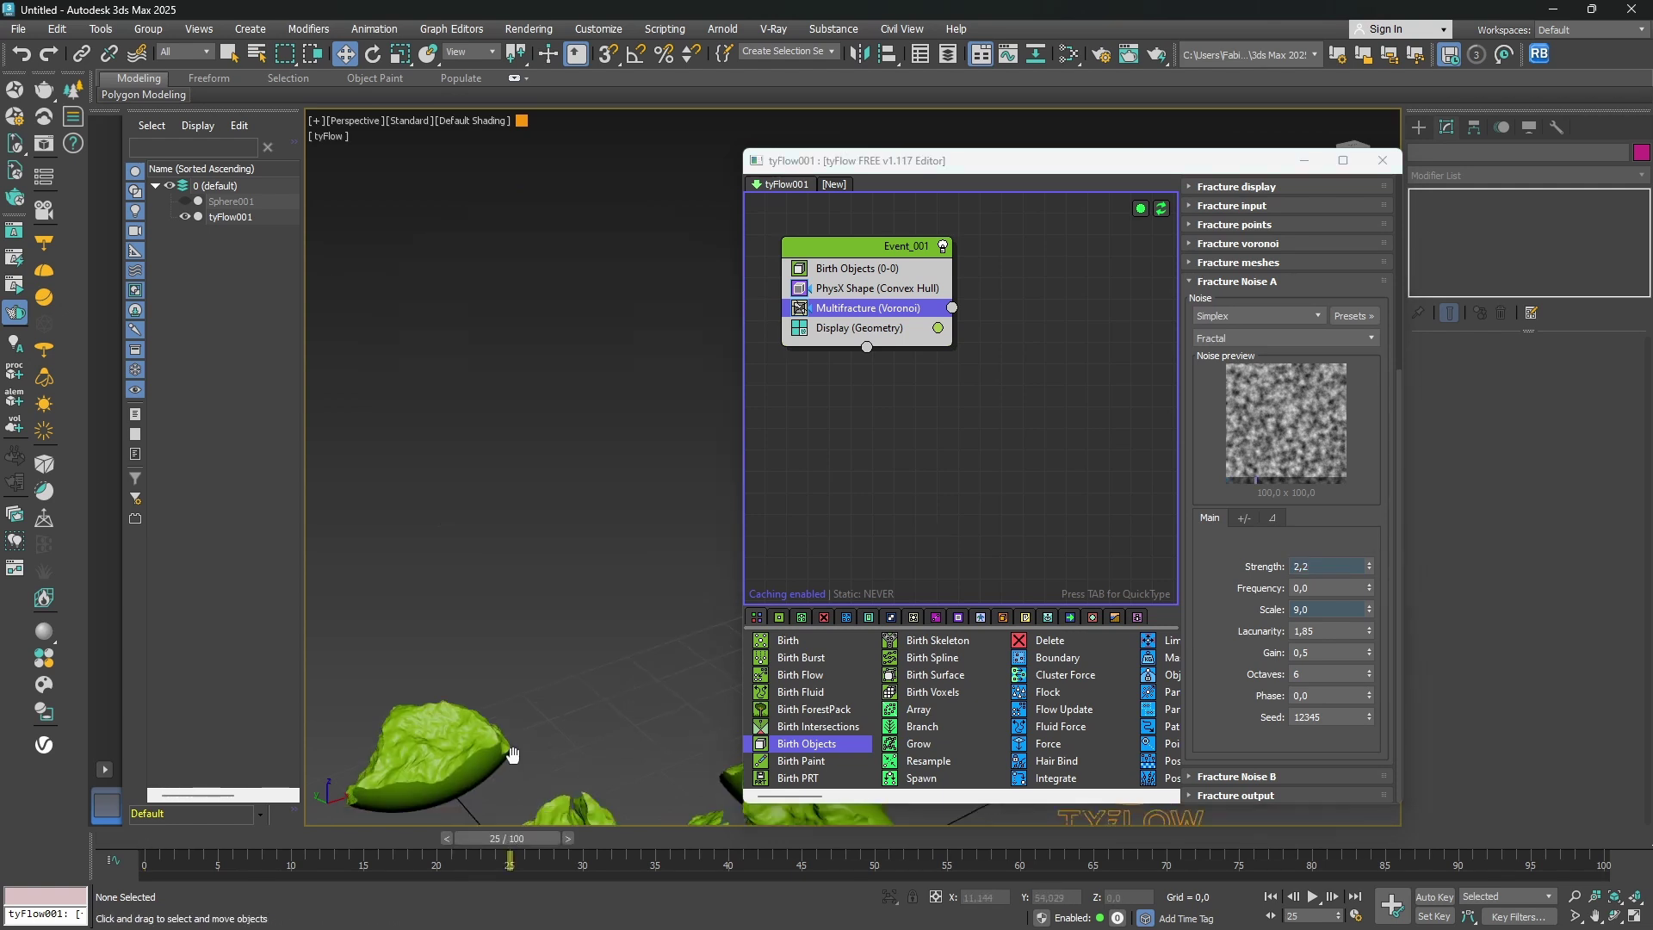
{"action": "middle_click_drag", "start_coordinate": [520, 566], "coordinate": [567, 578], "text": "alt"}
{"action": "scroll", "coordinate": [581, 637], "scroll_direction": "up", "scroll_amount": 4}
{"action": "scroll", "coordinate": [569, 581], "scroll_direction": "down", "scroll_amount": 4}
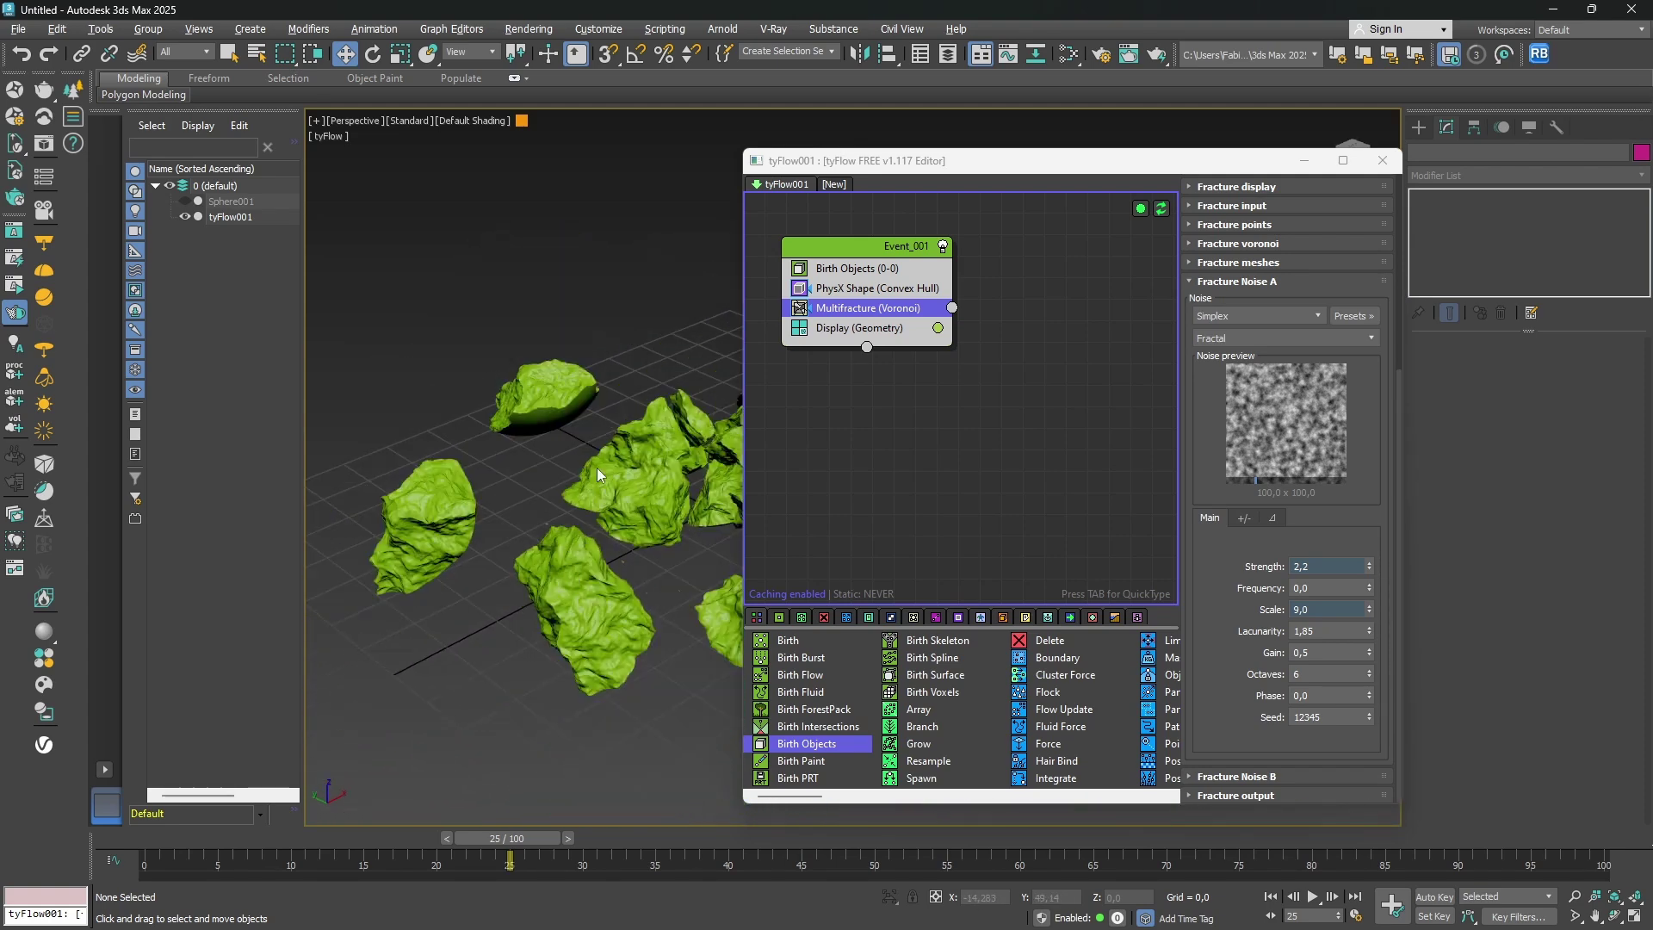
{"action": "middle_click_drag", "start_coordinate": [379, 422], "coordinate": [637, 436], "text": "alt"}
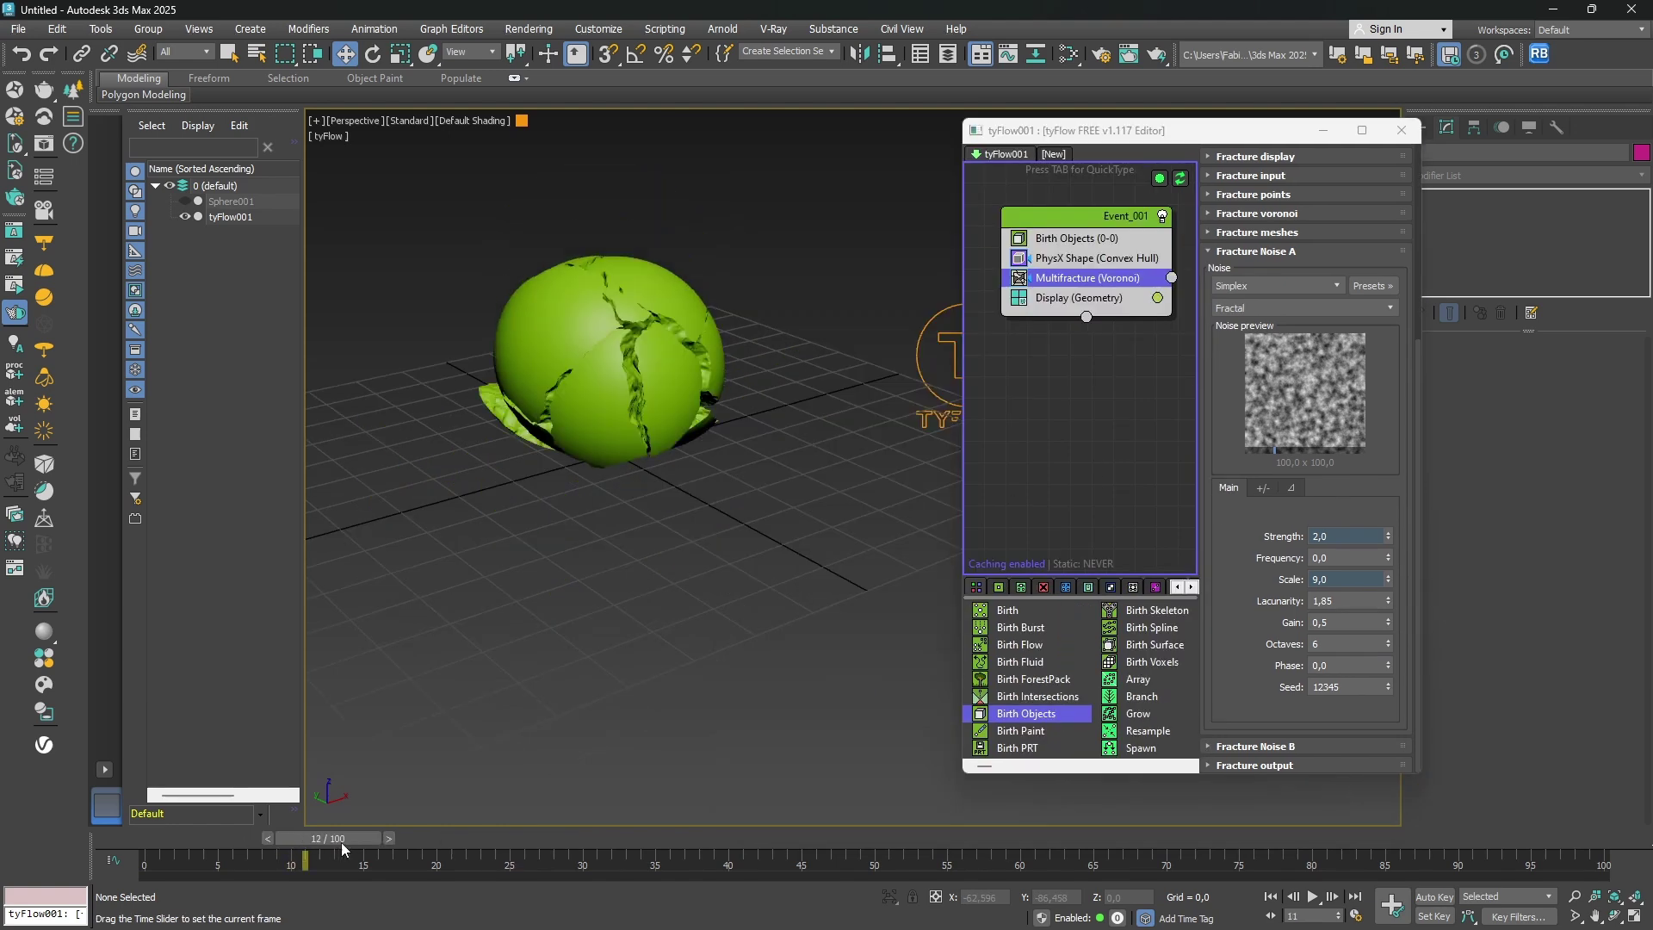
{"action": "left_click_drag", "start_coordinate": [341, 842], "coordinate": [365, 842]}
{"action": "left_click_drag", "start_coordinate": [395, 838], "coordinate": [452, 840]}
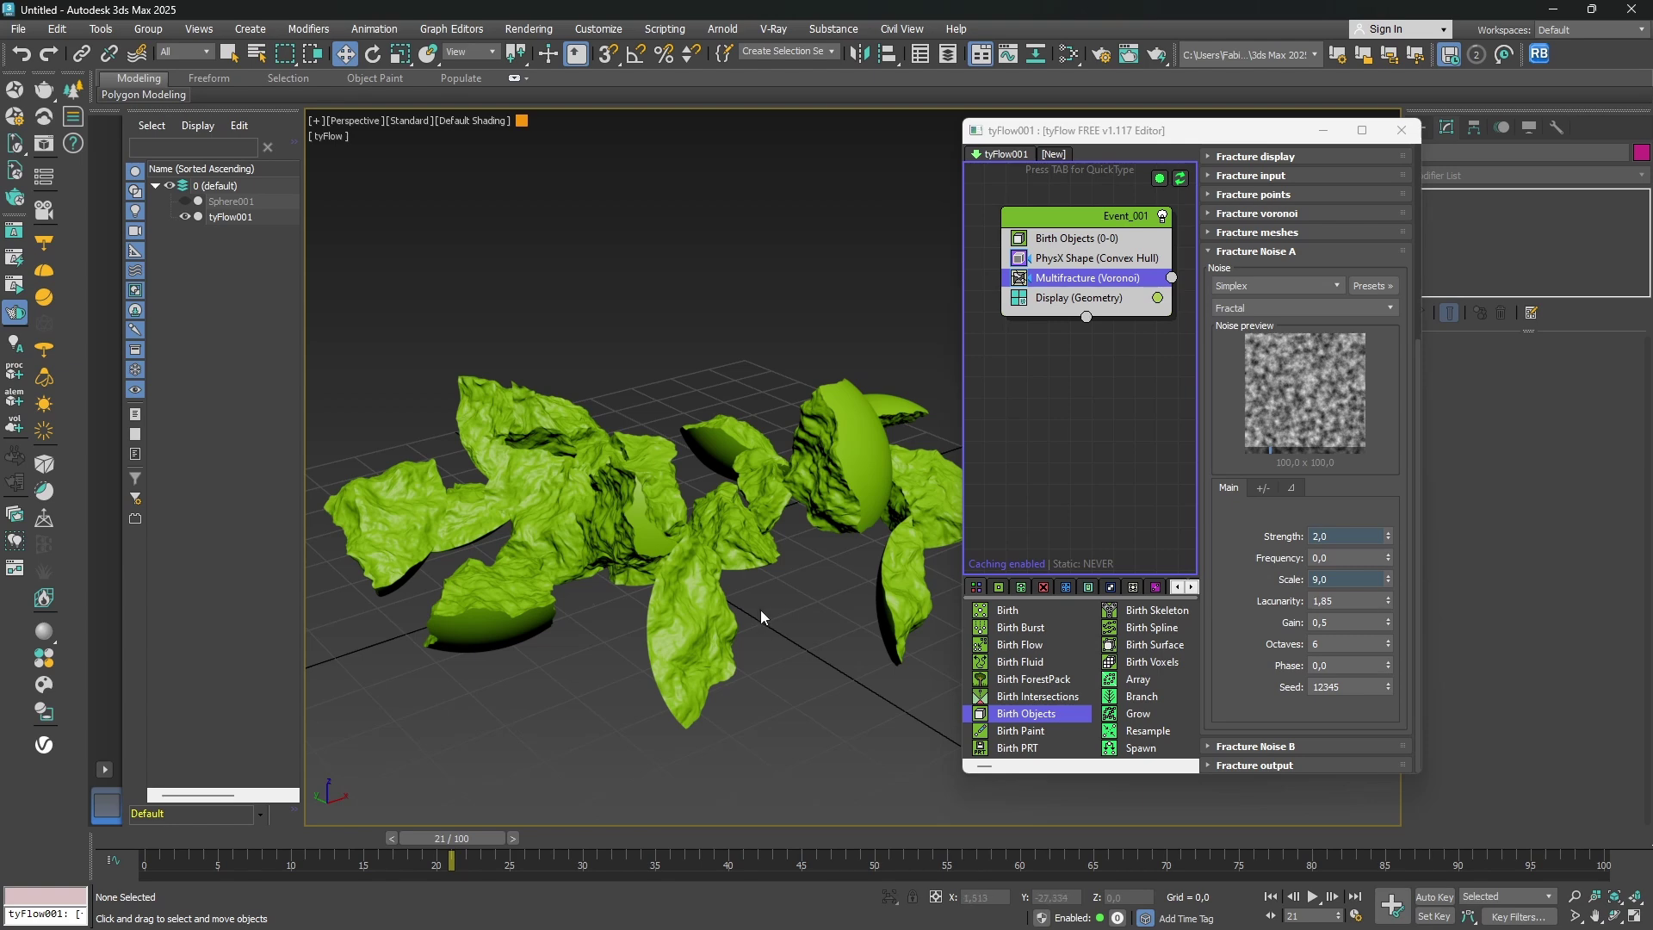
{"action": "middle_click_drag", "start_coordinate": [761, 609], "coordinate": [723, 572]}
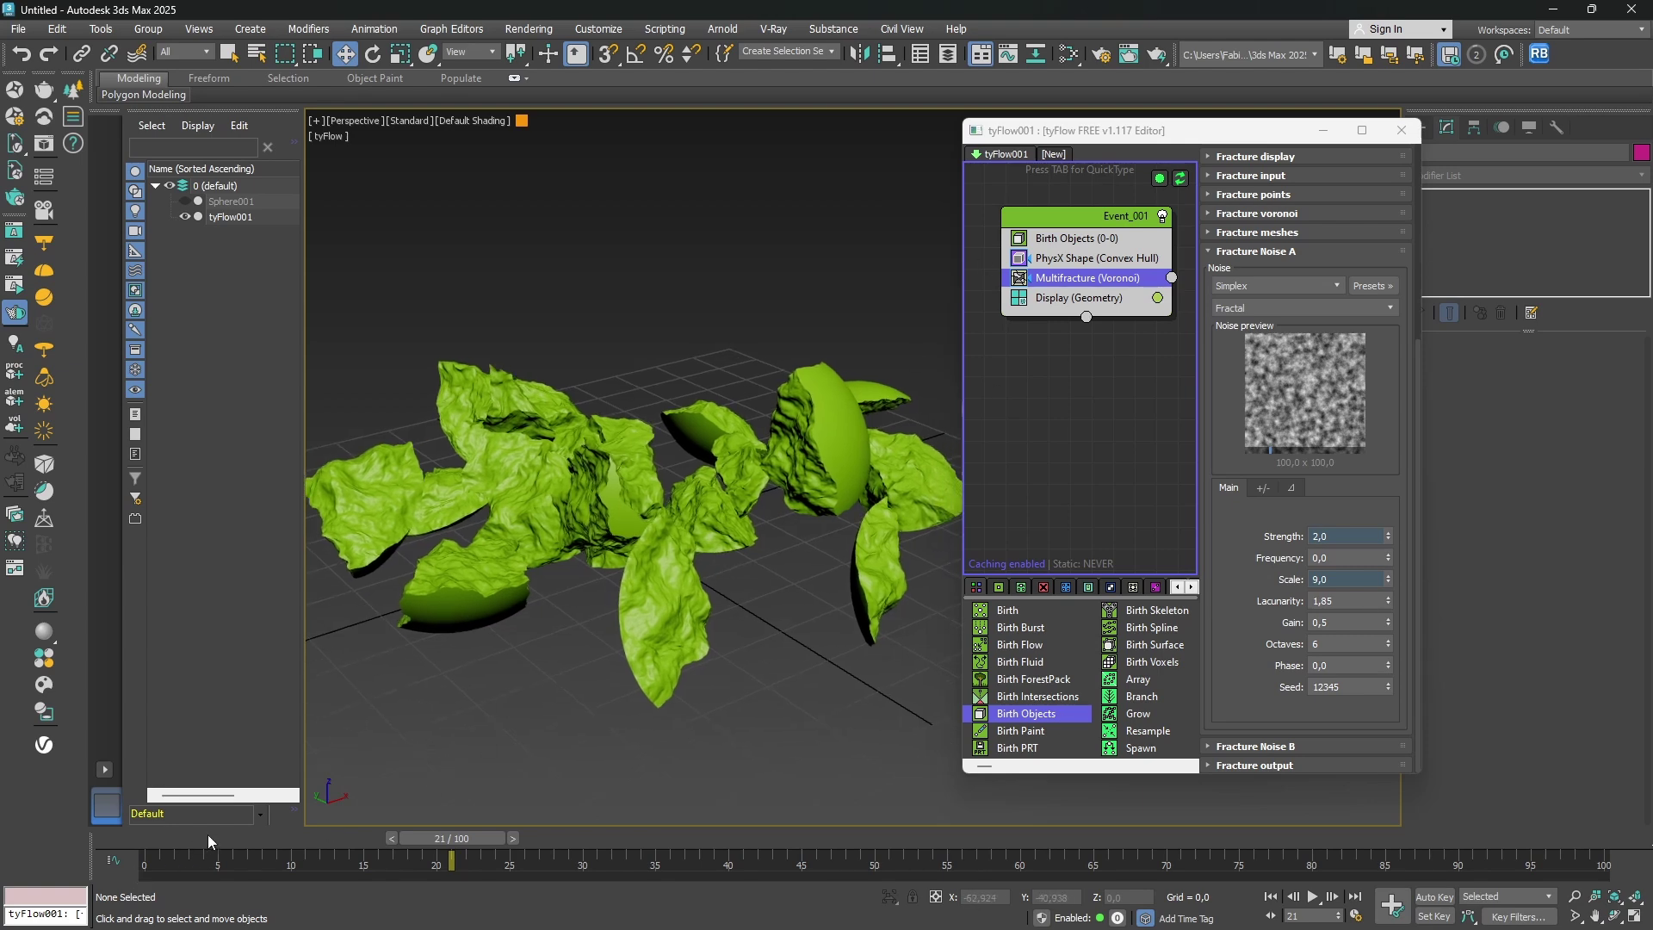
Return to frame 0 and add a Displace operator directly after Multifracture in Event_001.
{"action": "left_click_drag", "start_coordinate": [208, 841], "coordinate": [120, 834]}
{"action": "key", "text": "Tab"}
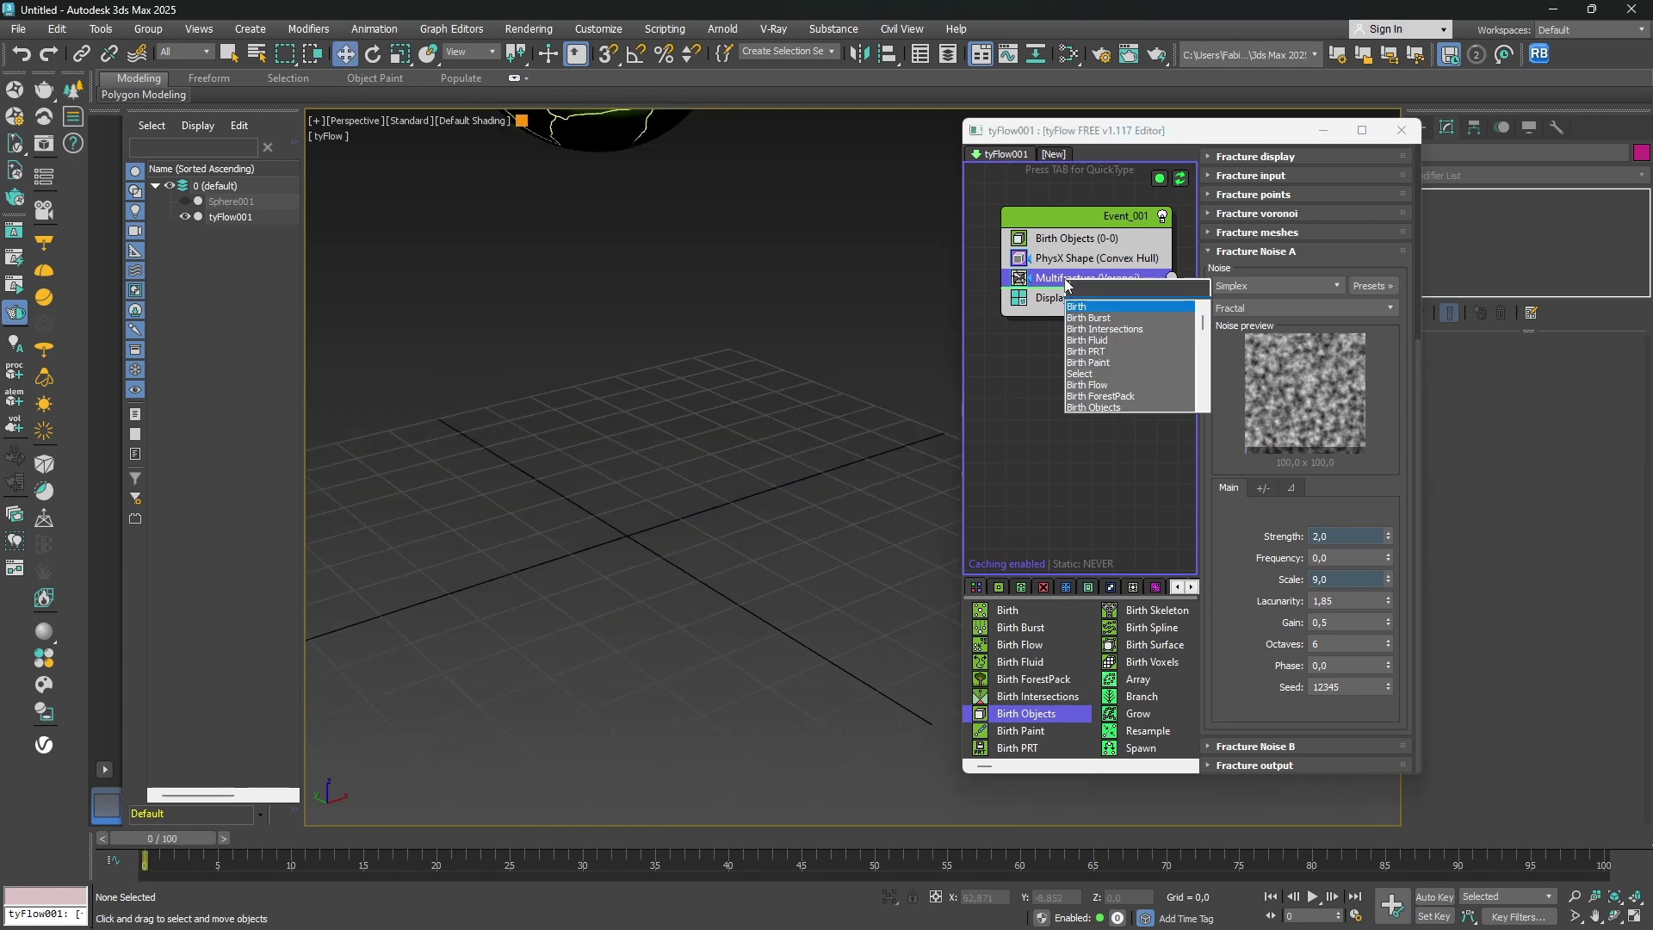
{"action": "type", "text": "dis"}
{"action": "key", "text": "Return"}
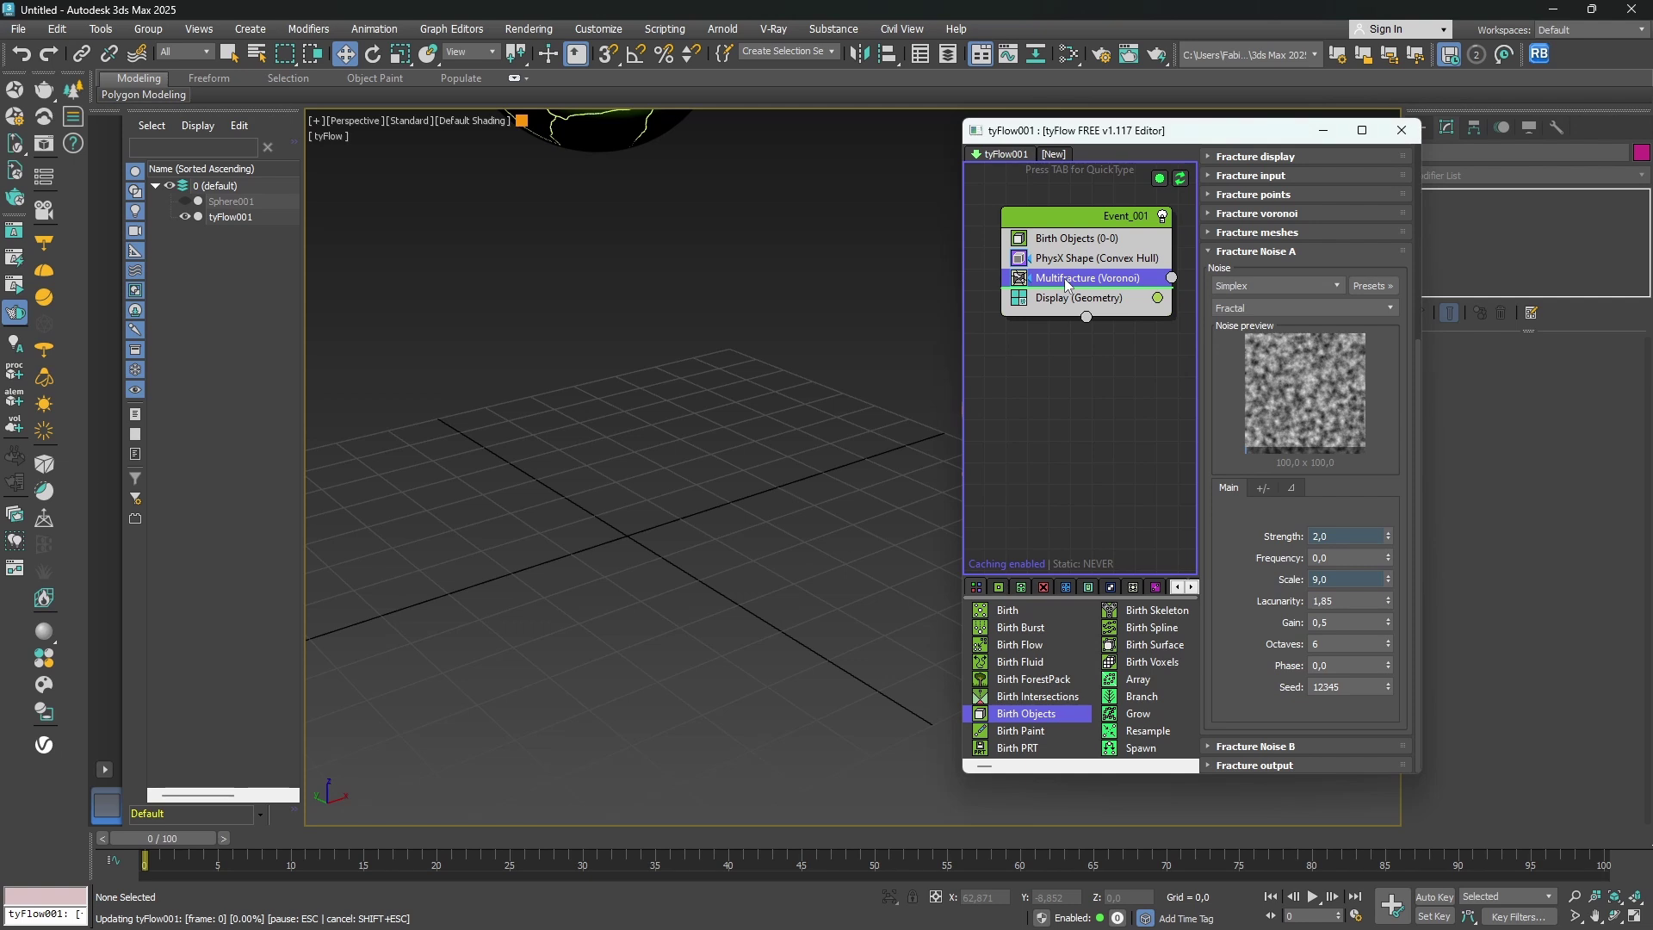
{"action": "left_click", "coordinate": [1064, 277]}
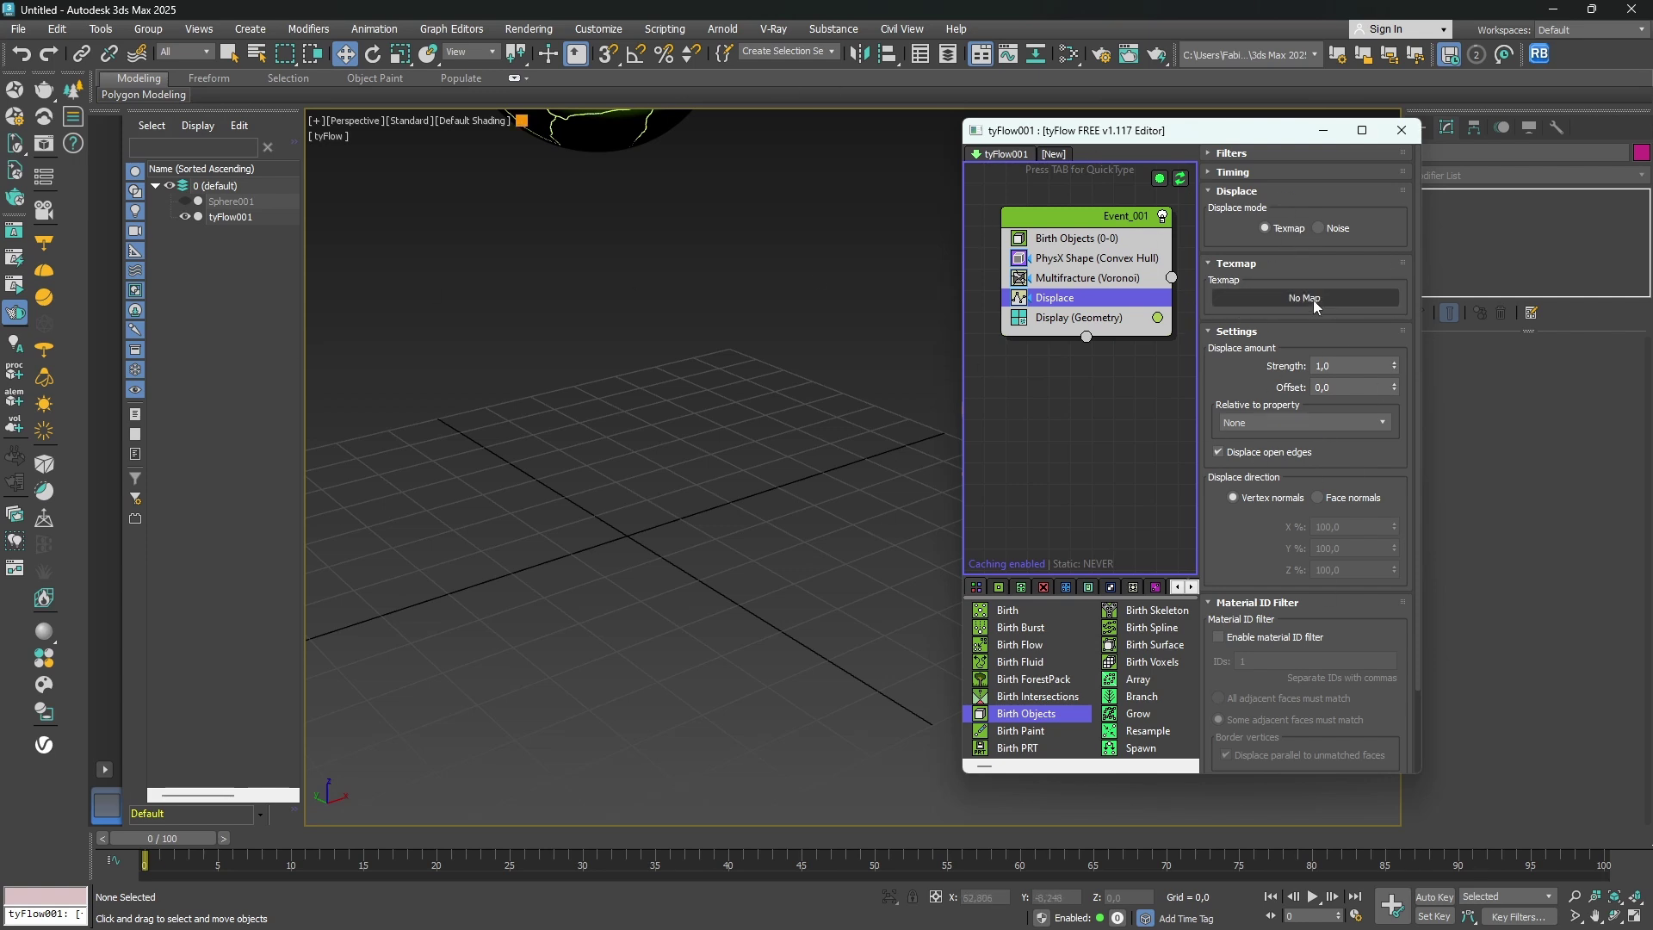
Switch the Displace operator to Noise mode and set its noise type to Ridged.
{"action": "left_click", "coordinate": [1319, 228]}
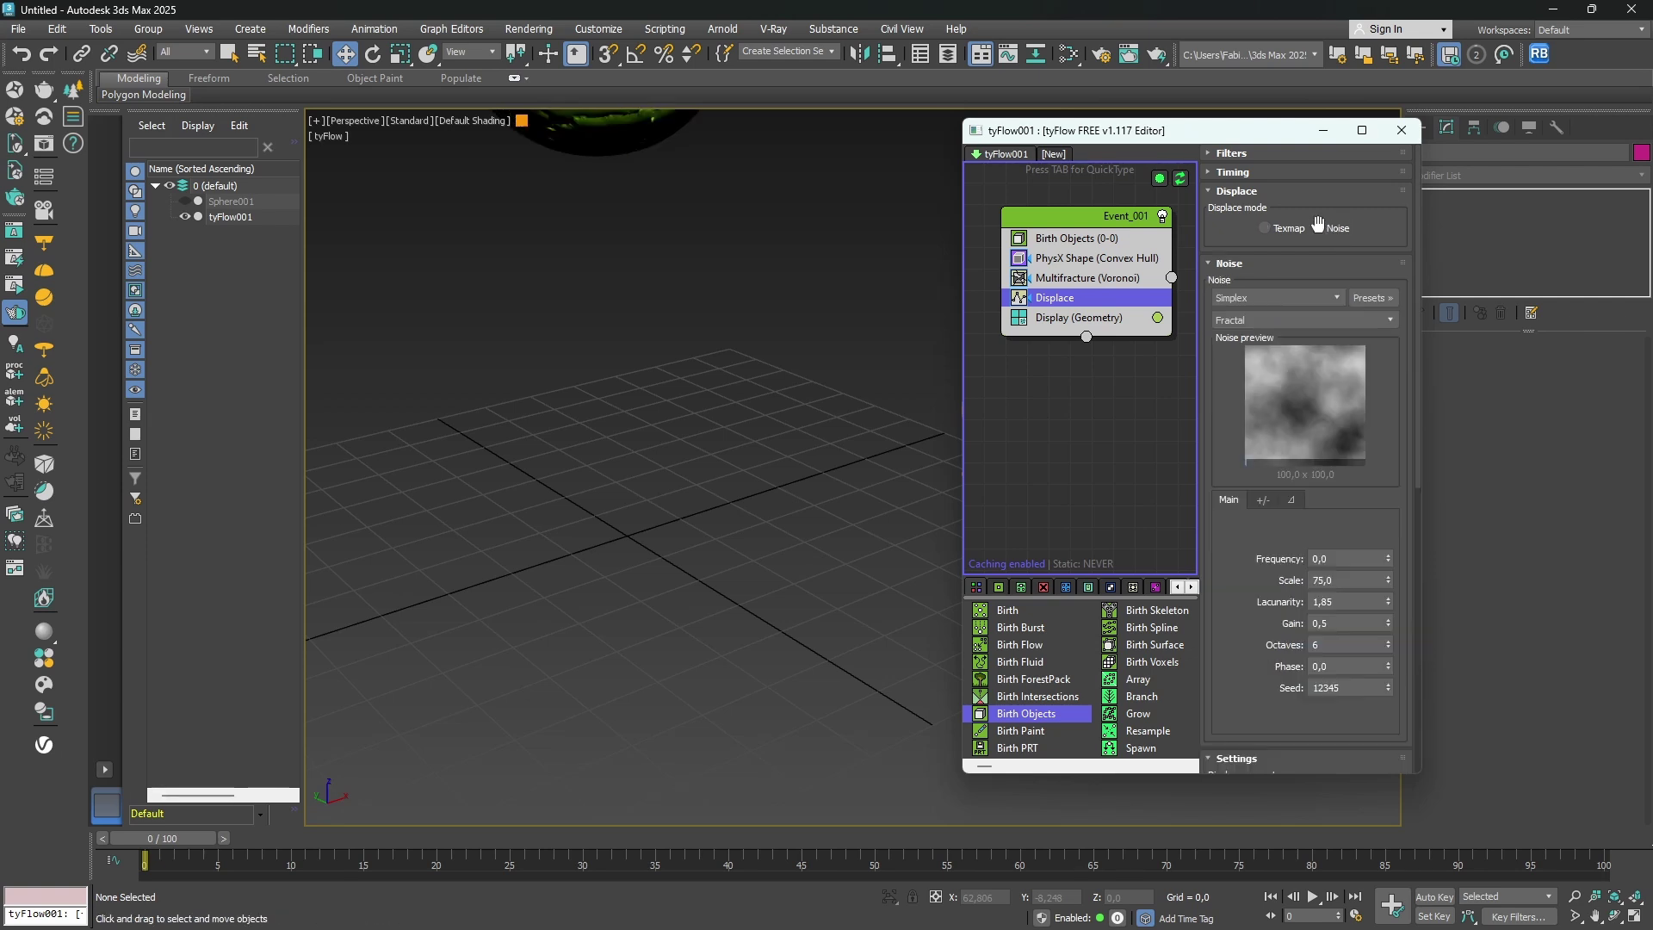
{"action": "left_click", "coordinate": [1229, 321]}
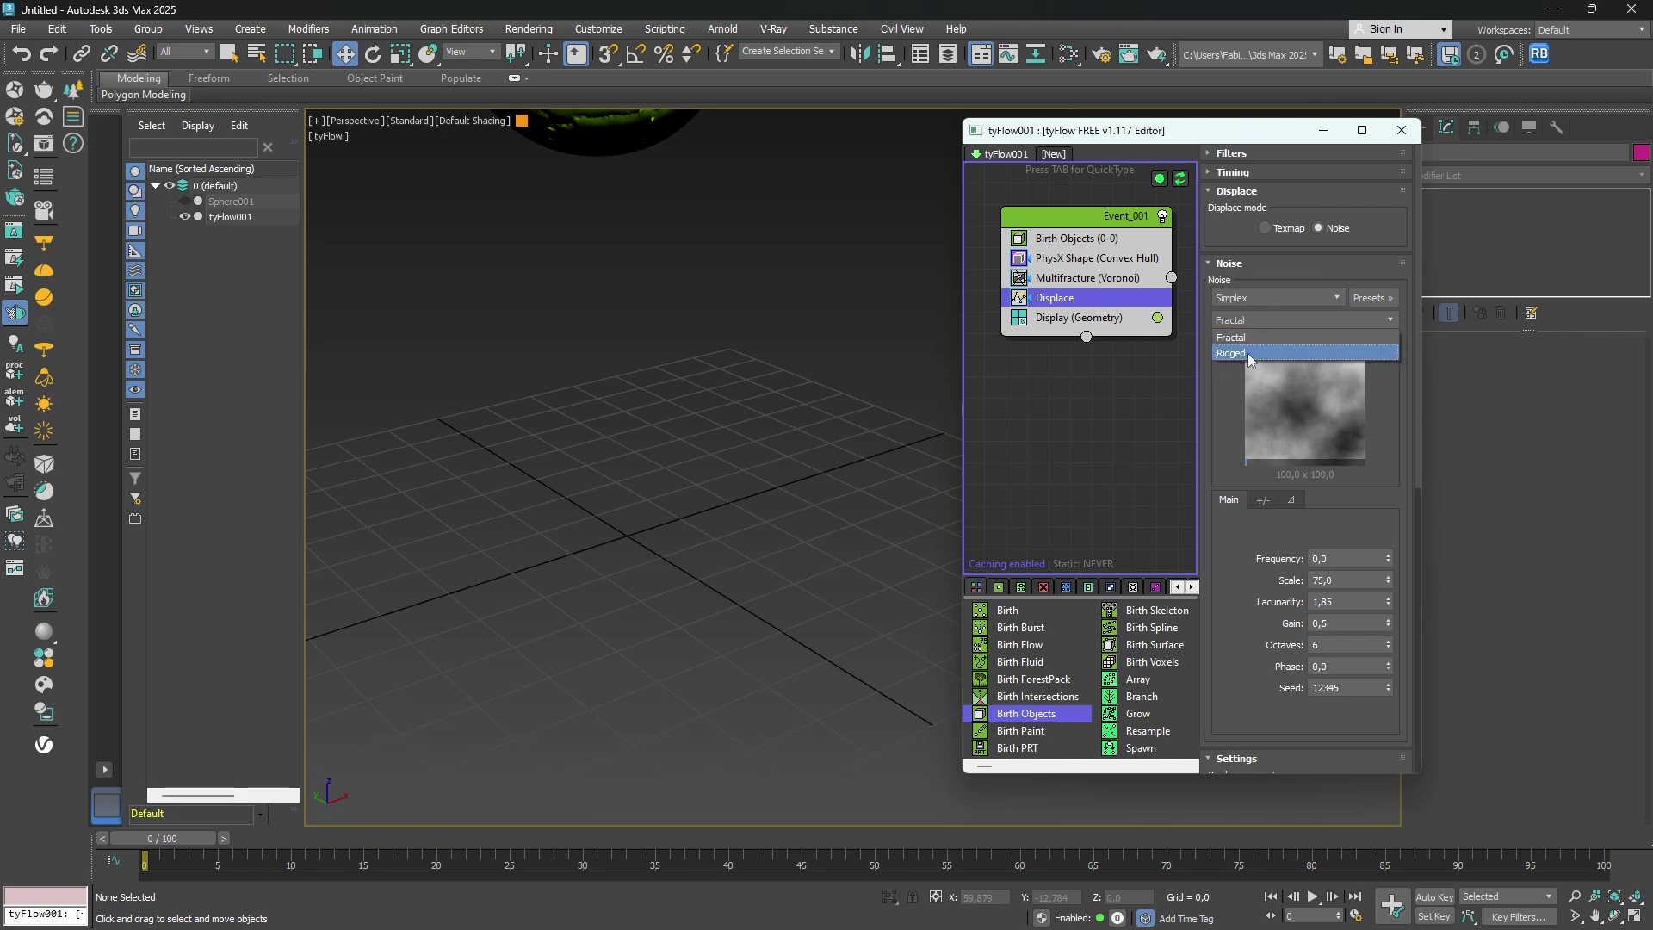
{"action": "left_click", "coordinate": [1250, 353]}
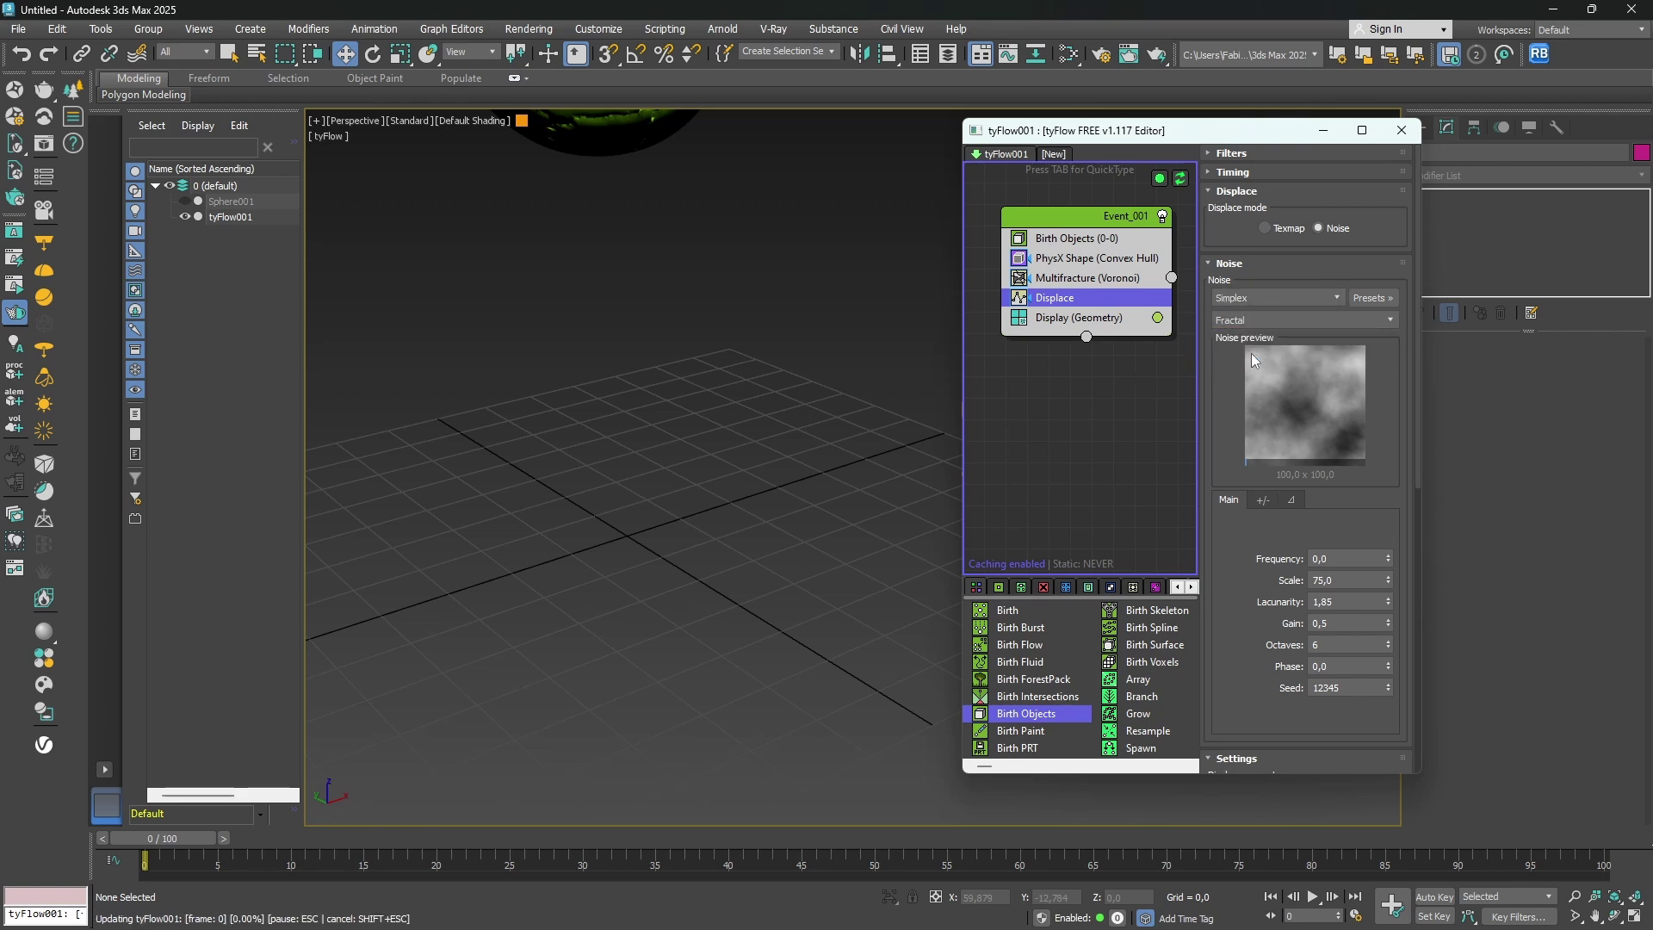
Set the Displace noise scale to 4, gain to 1 and octaves to 10.
{"action": "left_click", "coordinate": [1341, 579]}
{"action": "type", "text": "4"}
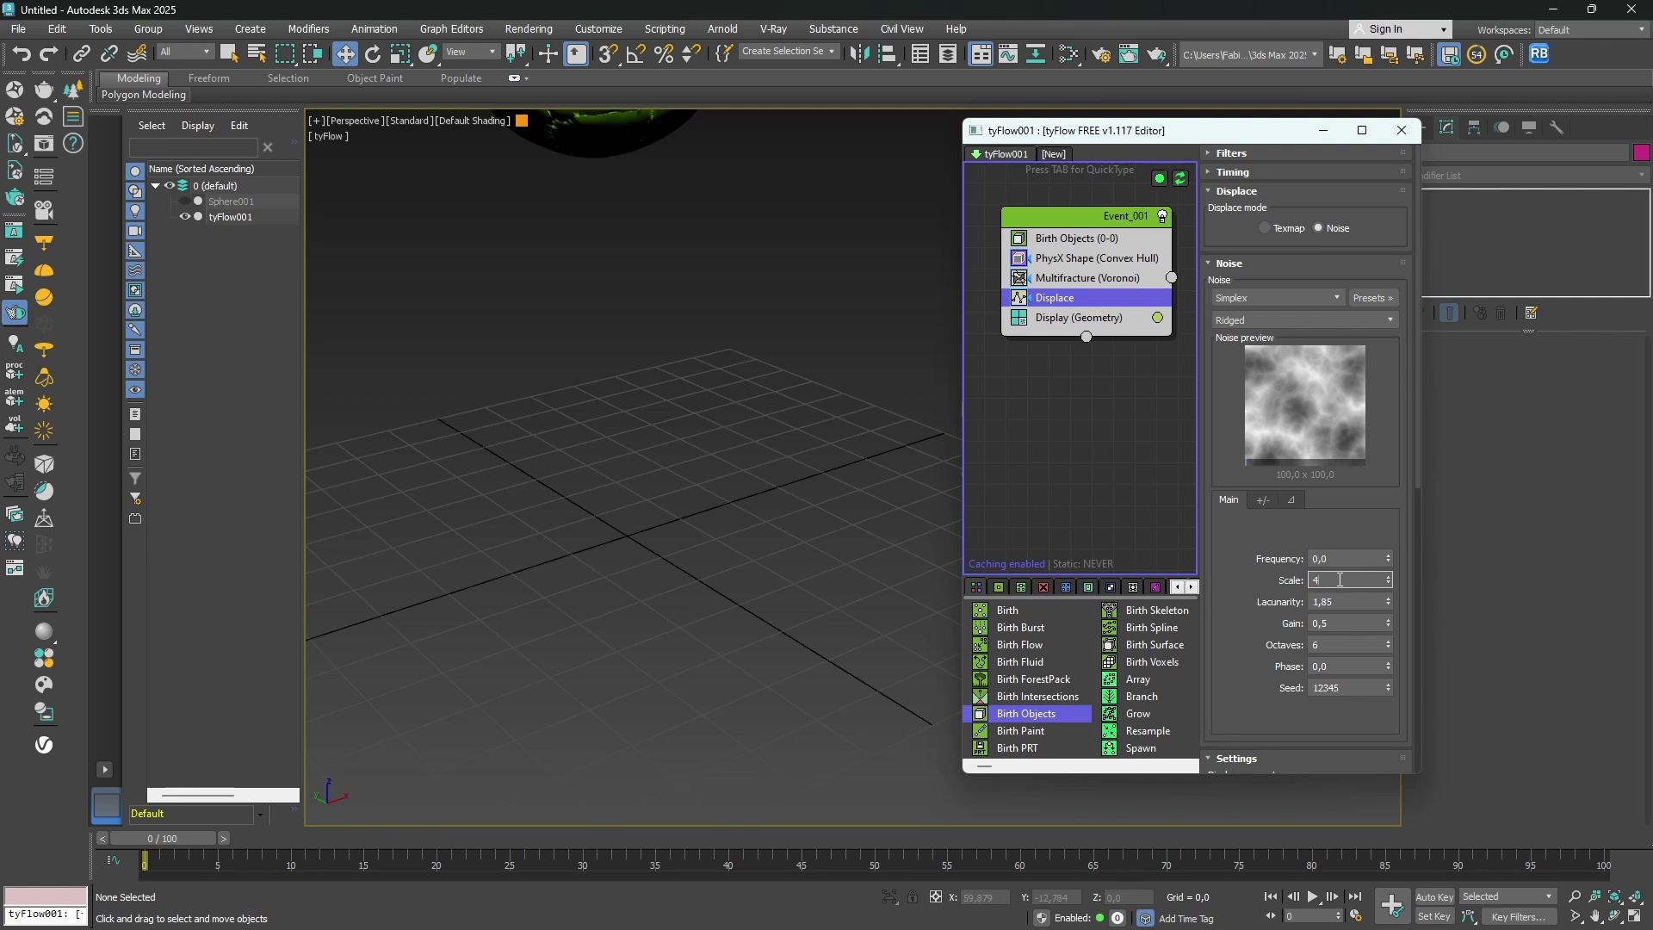
{"action": "key", "text": "Return"}
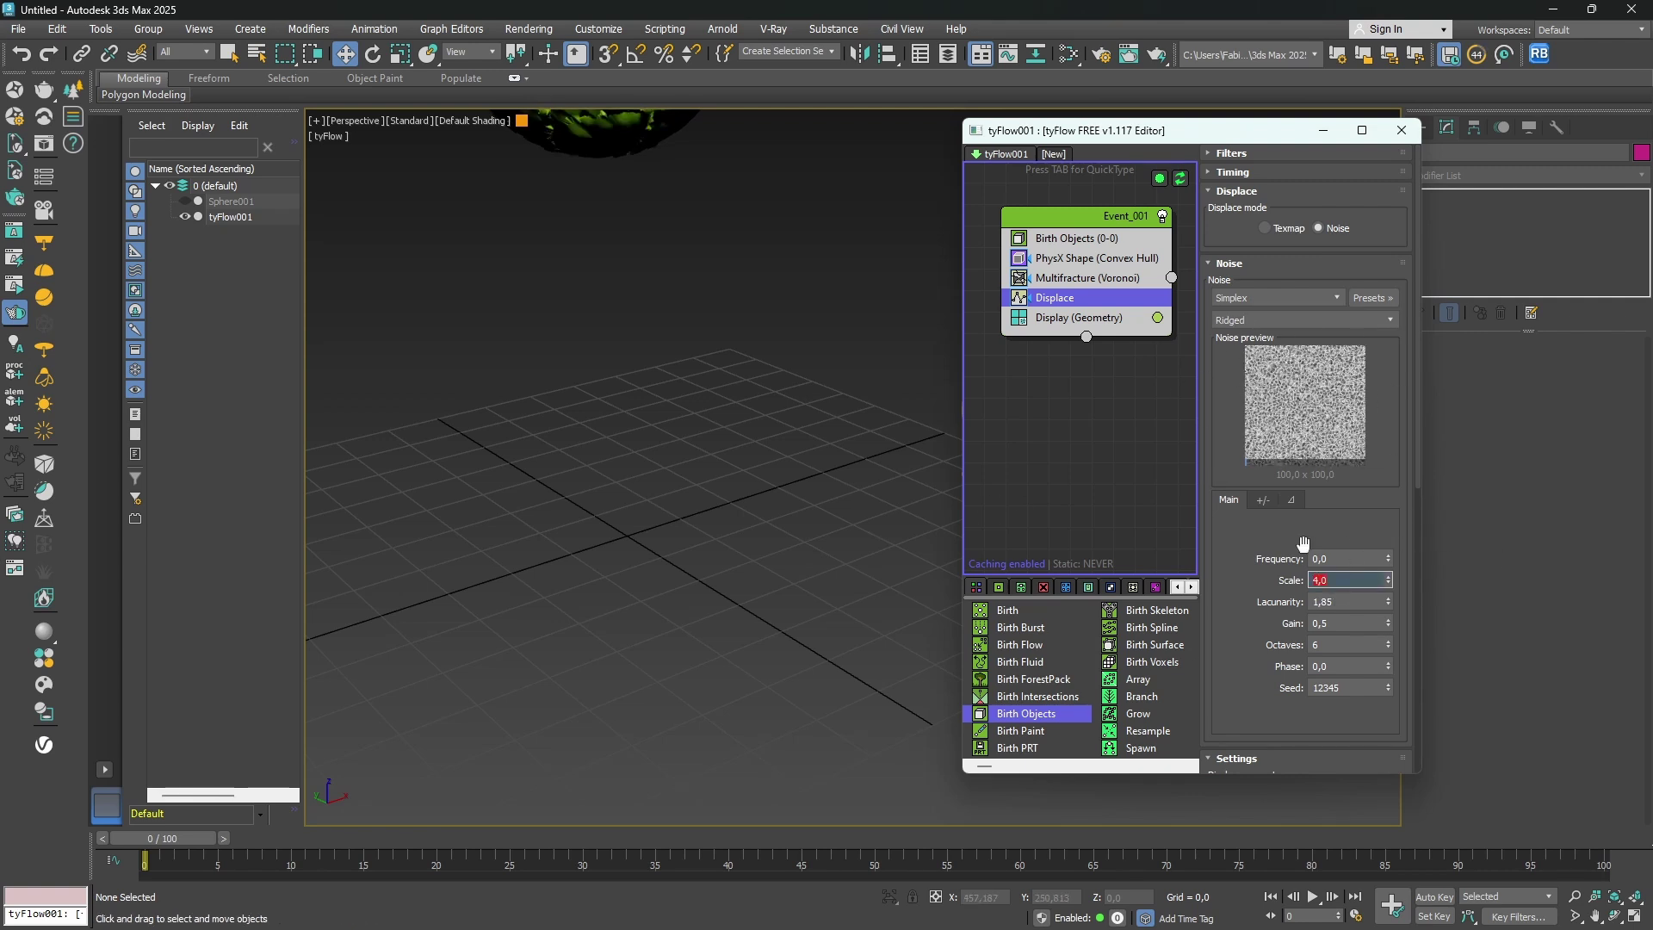
{"action": "double_click", "coordinate": [1312, 622]}
{"action": "type", "text": "1"}
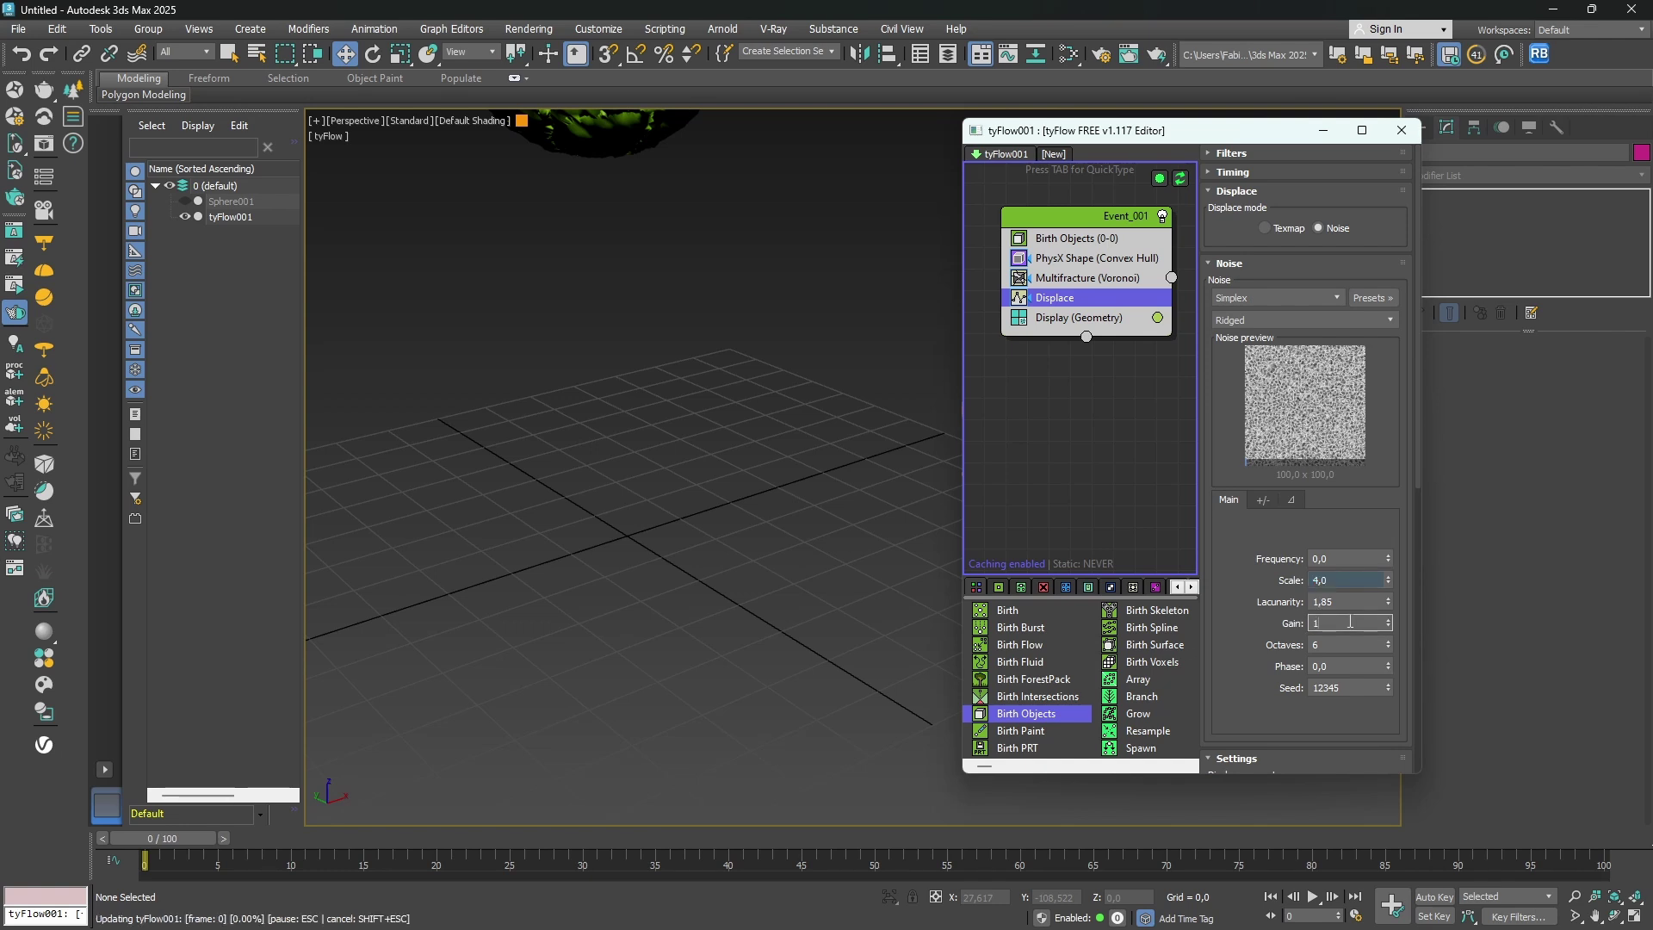
{"action": "double_click", "coordinate": [1328, 645]}
{"action": "type", "text": "10"}
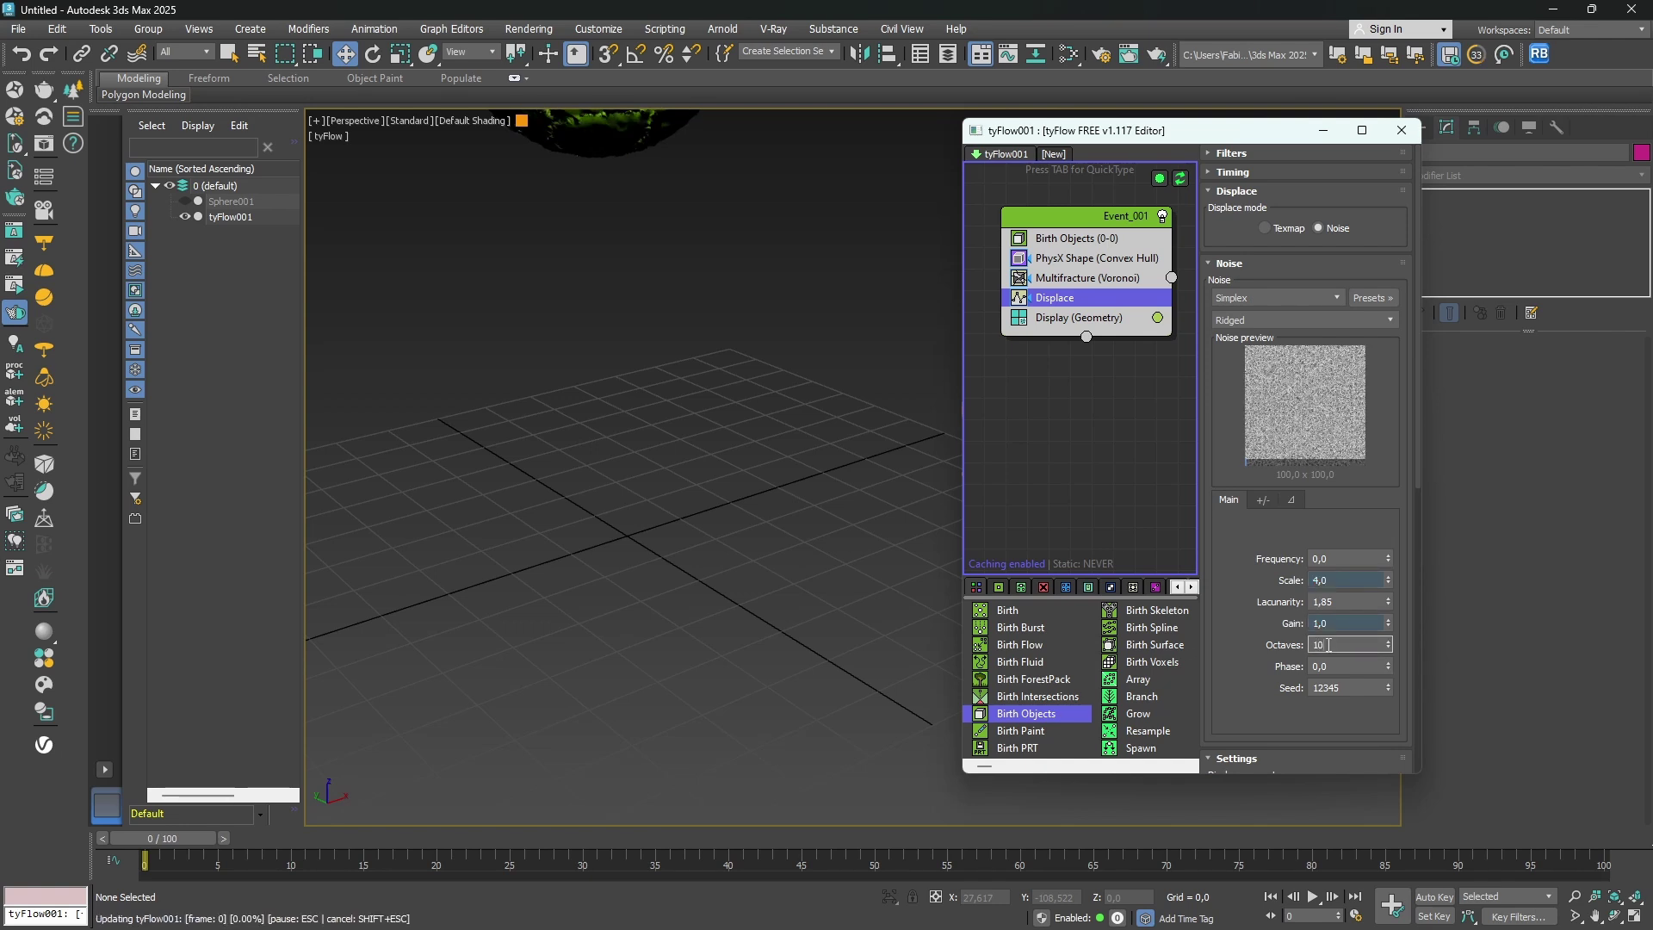
{"action": "key", "text": "Return"}
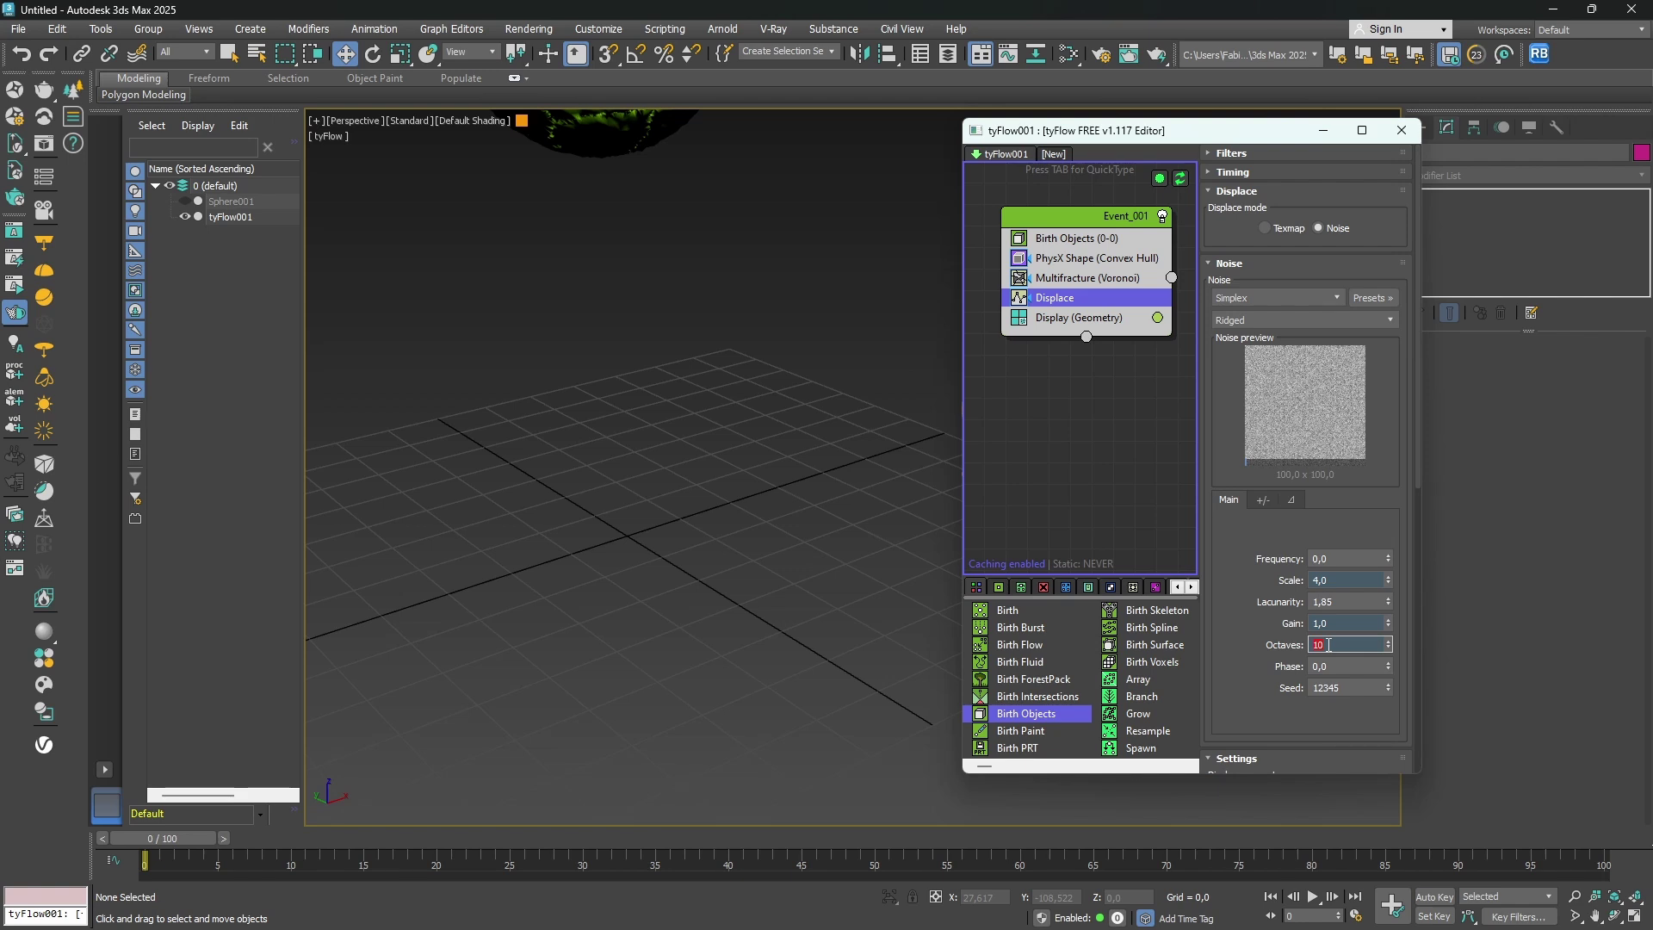
Restrict the displacement to the fractured faces by enabling the material ID filter with ID 1.
{"action": "middle_click_drag", "start_coordinate": [760, 242], "coordinate": [783, 408]}
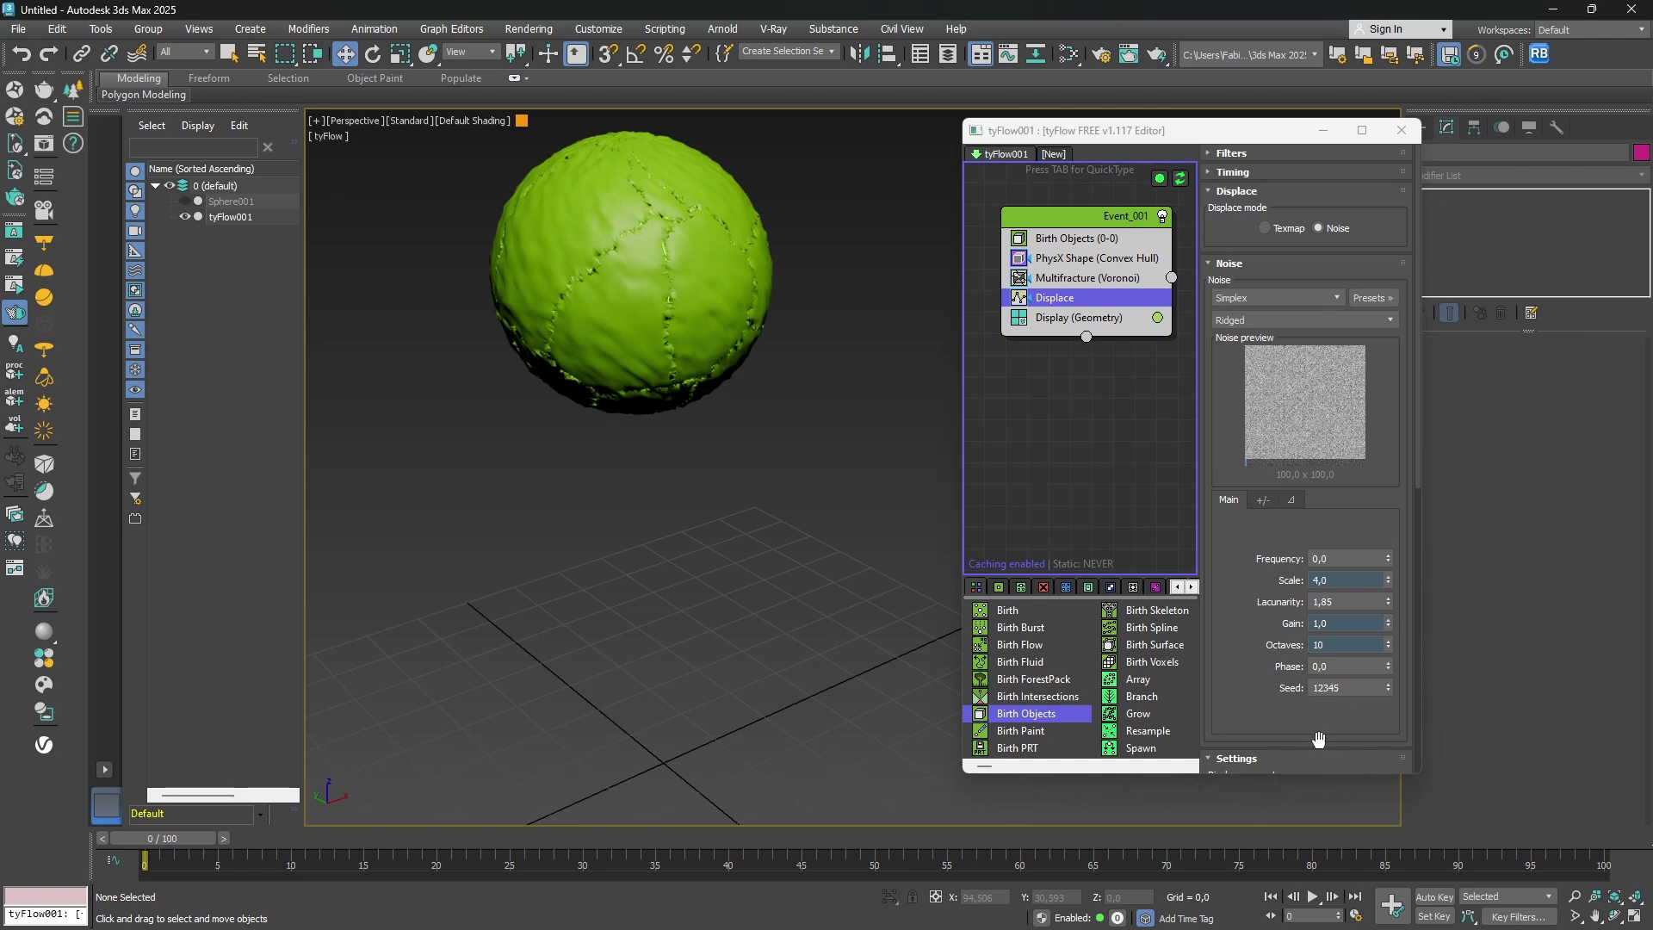
{"action": "left_click_drag", "start_coordinate": [1253, 715], "coordinate": [1223, 290]}
{"action": "scroll", "coordinate": [1237, 504], "scroll_direction": "down", "scroll_amount": 3}
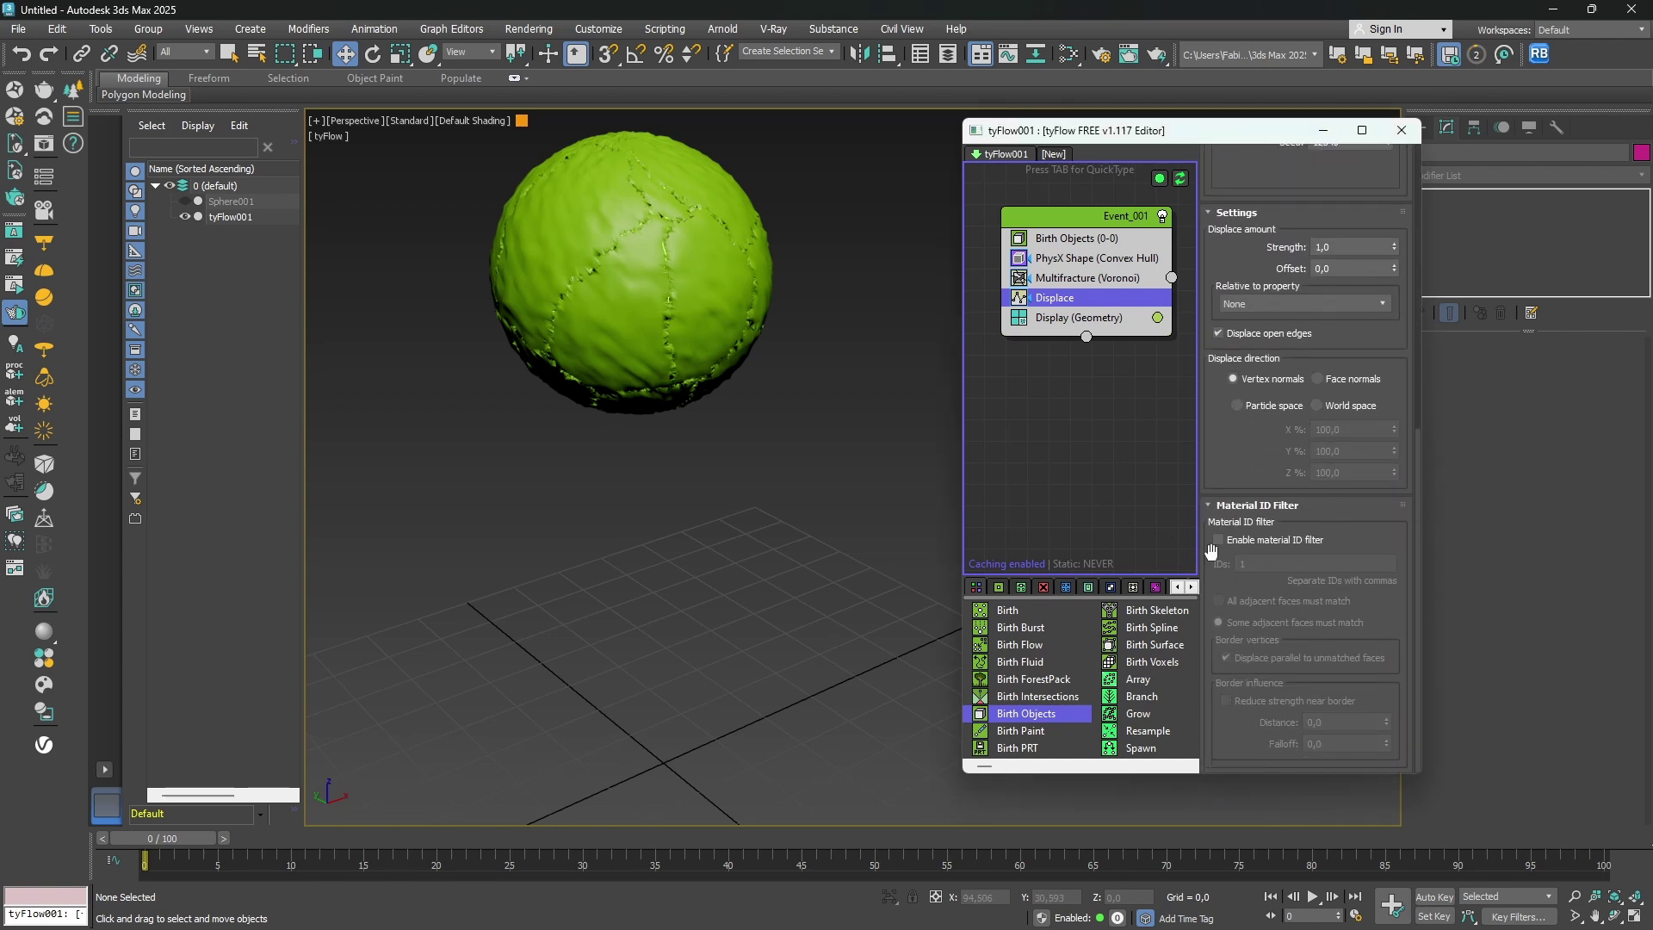
{"action": "left_click", "coordinate": [1218, 540]}
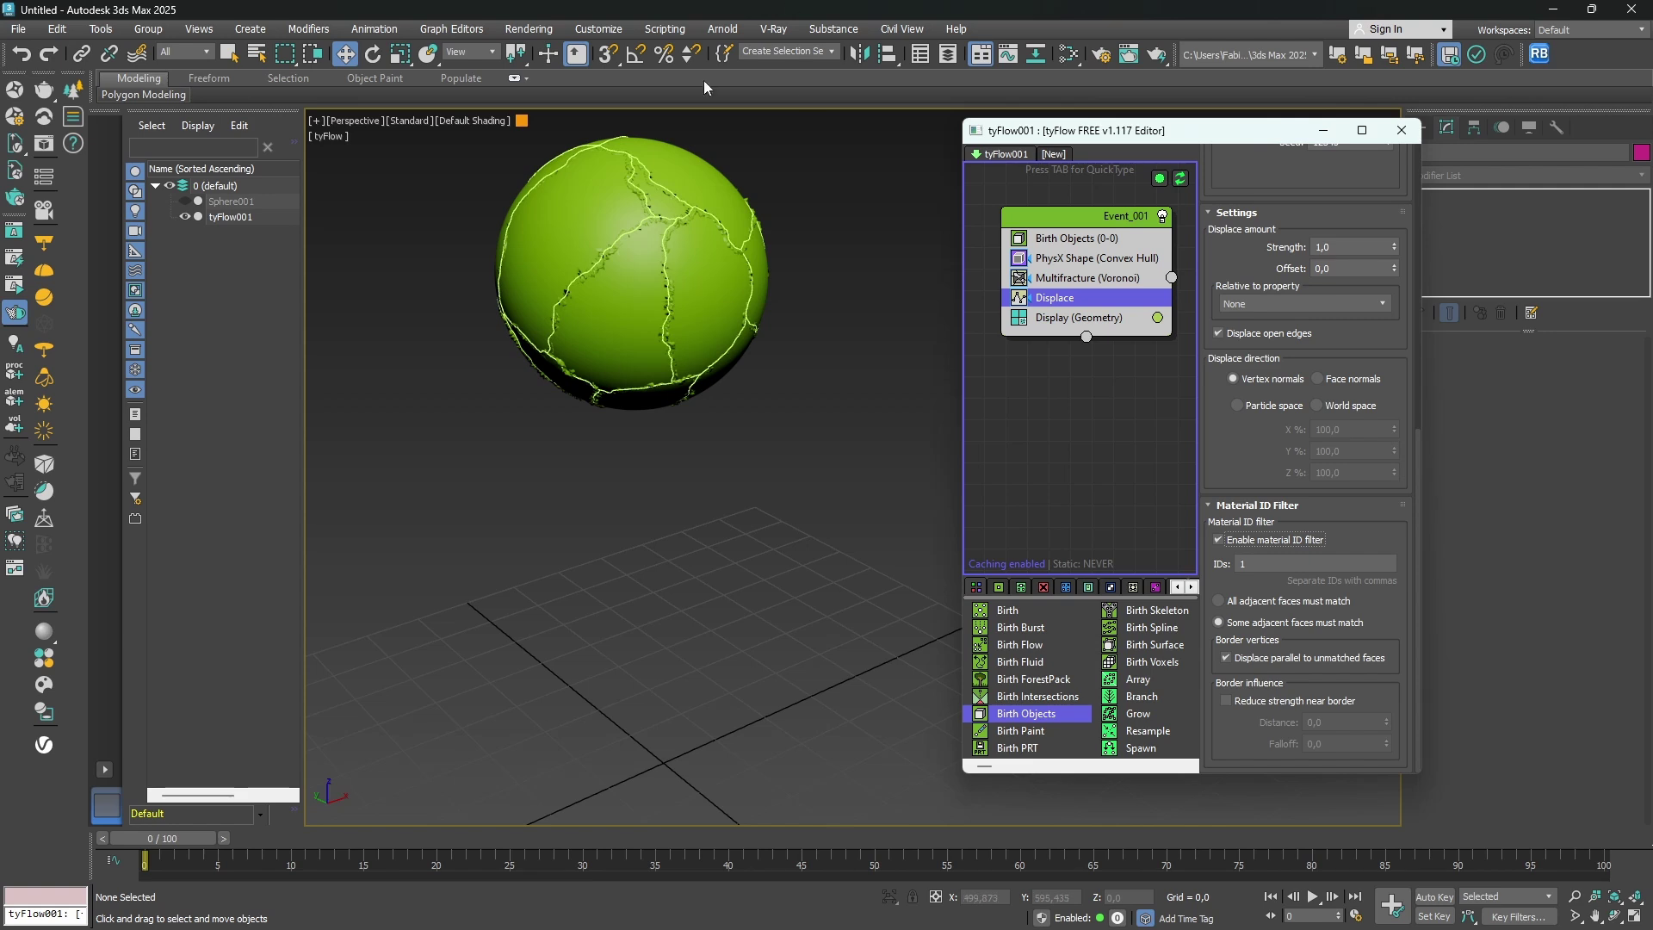
Enable reduced displacement strength near the border, with a distance of 0.1.
{"action": "scroll", "coordinate": [648, 192], "scroll_direction": "up", "scroll_amount": 5}
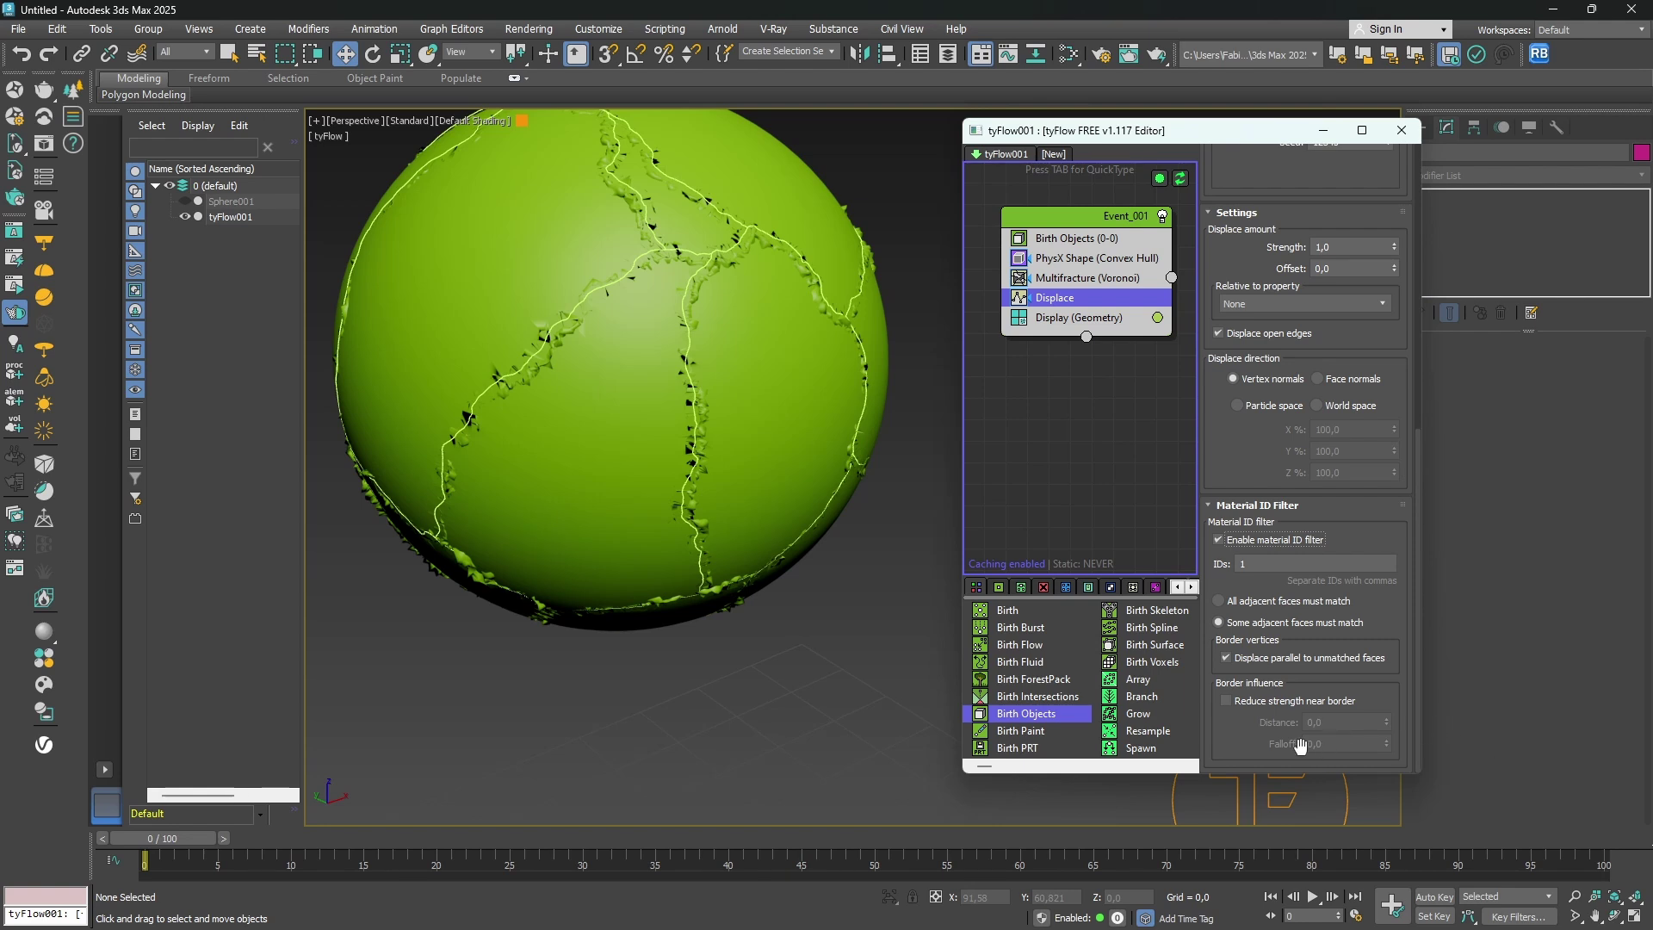
{"action": "left_click", "coordinate": [1227, 701]}
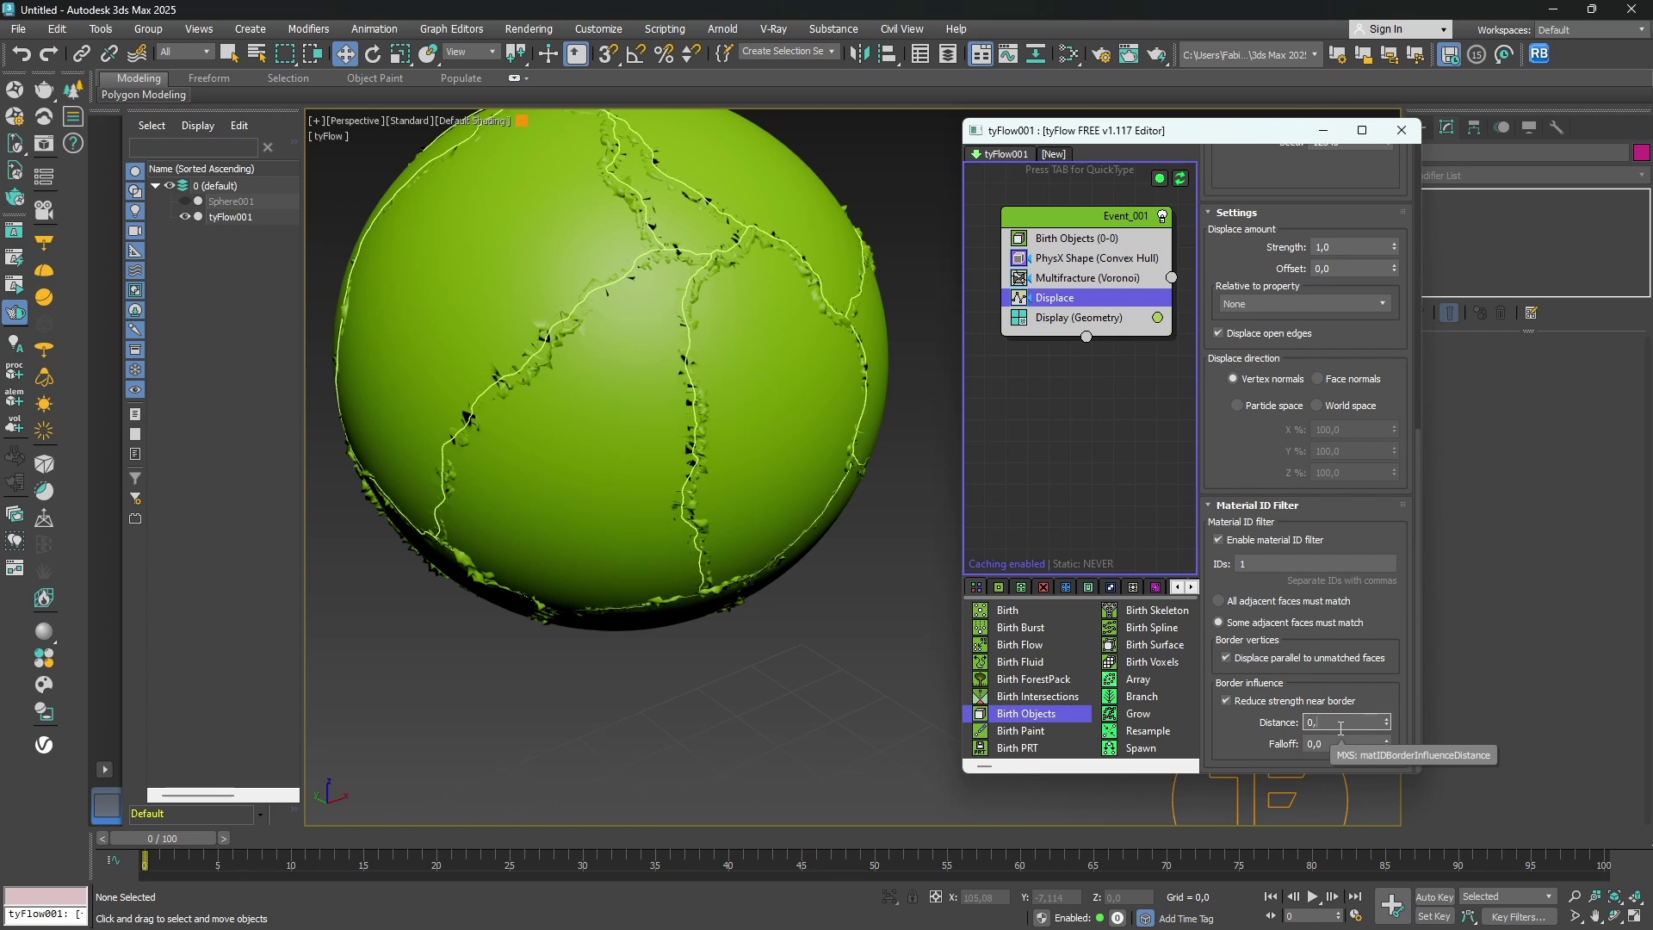
{"action": "type", "text": "1"}
{"action": "key", "text": "Return"}
Set the Displace strength to 0.015.
{"action": "double_click", "coordinate": [1343, 246]}
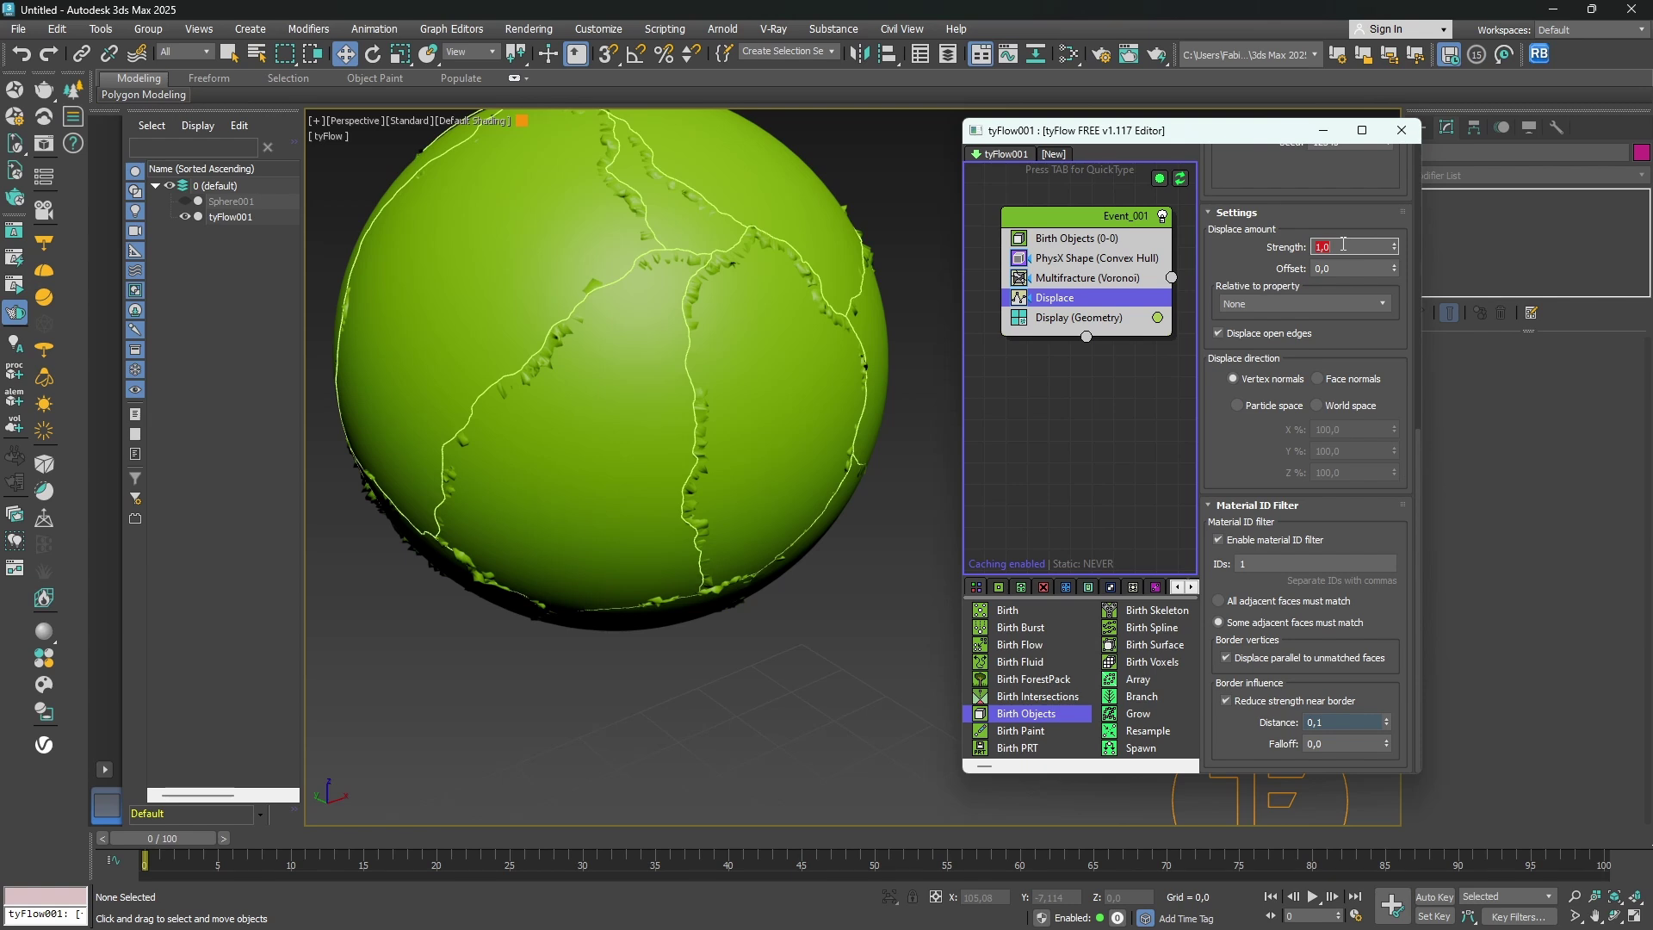
{"action": "type", "text": "0"}
{"action": "key", "text": "BackSpace"}
{"action": "type", "text": ",015"}
{"action": "key", "text": "Return"}
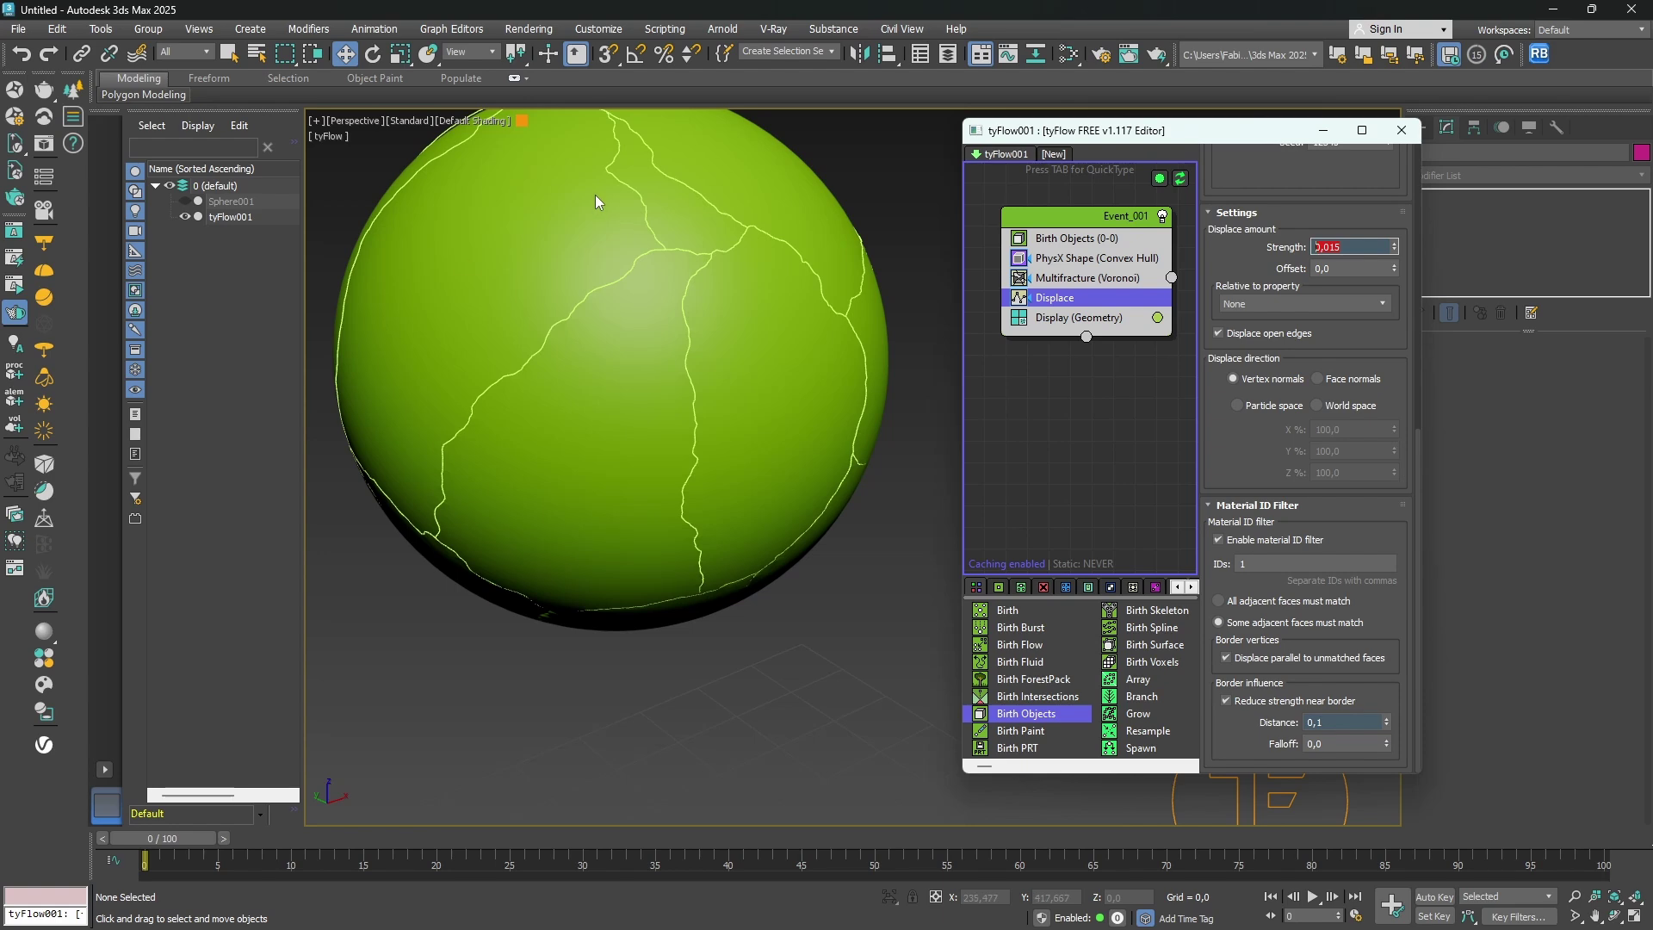
Scrub the simulation through frames 24 and 20 and inspect the displaced fragments from different angles.
{"action": "scroll", "coordinate": [595, 194], "scroll_direction": "down", "scroll_amount": 5}
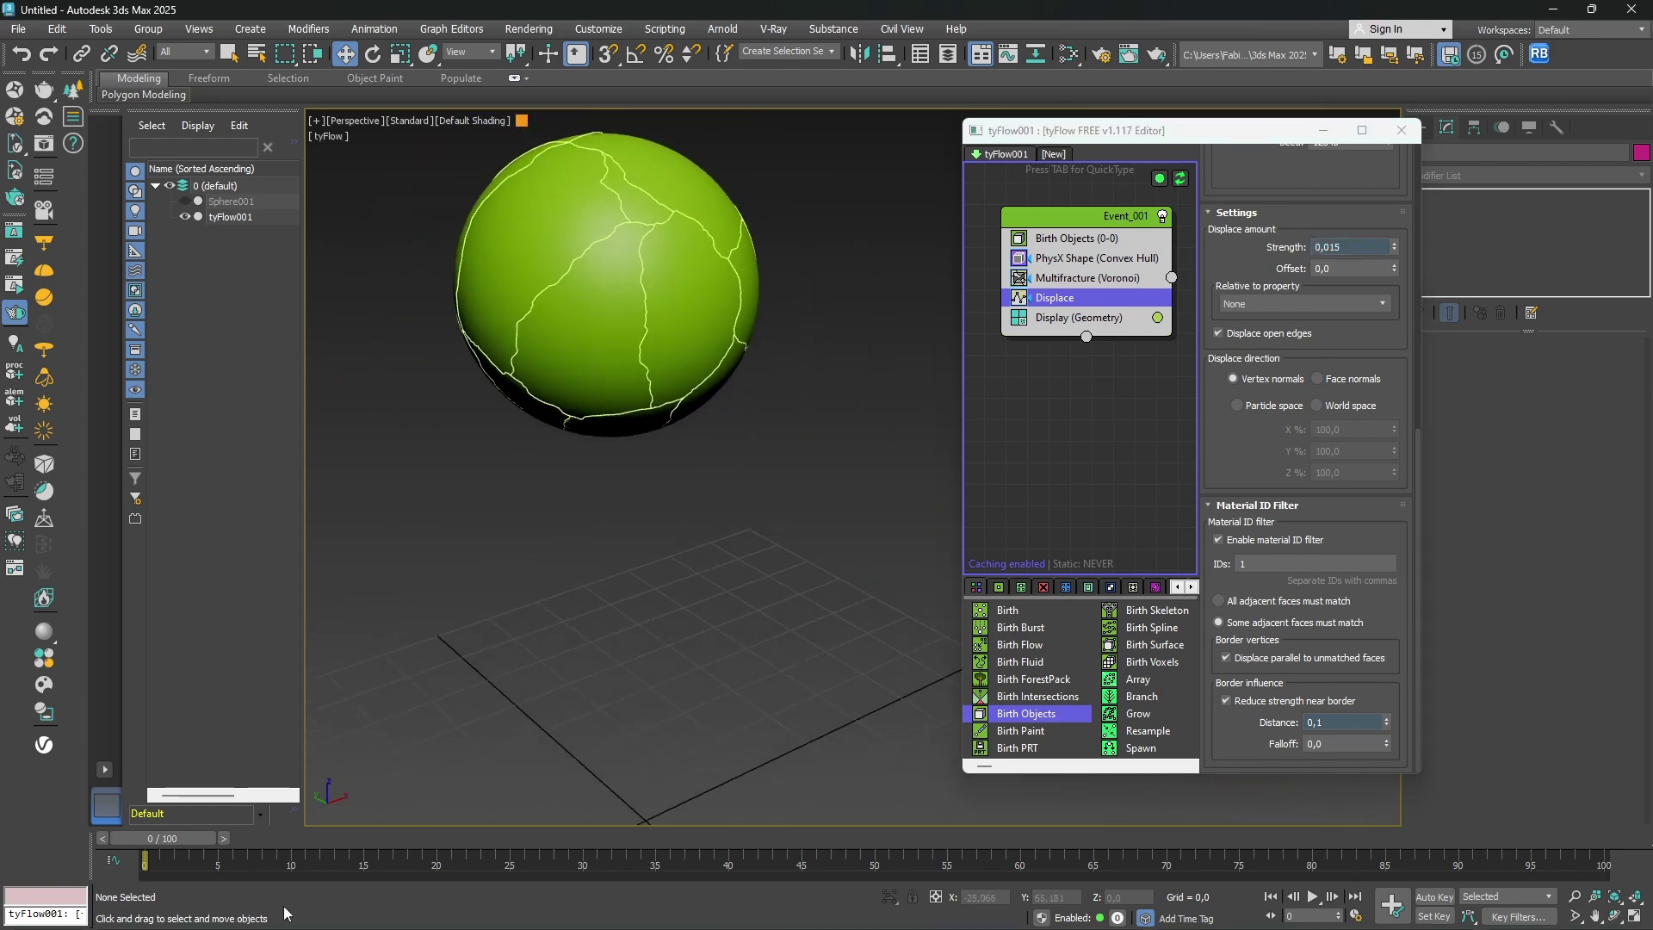
{"action": "left_click", "coordinate": [462, 842]}
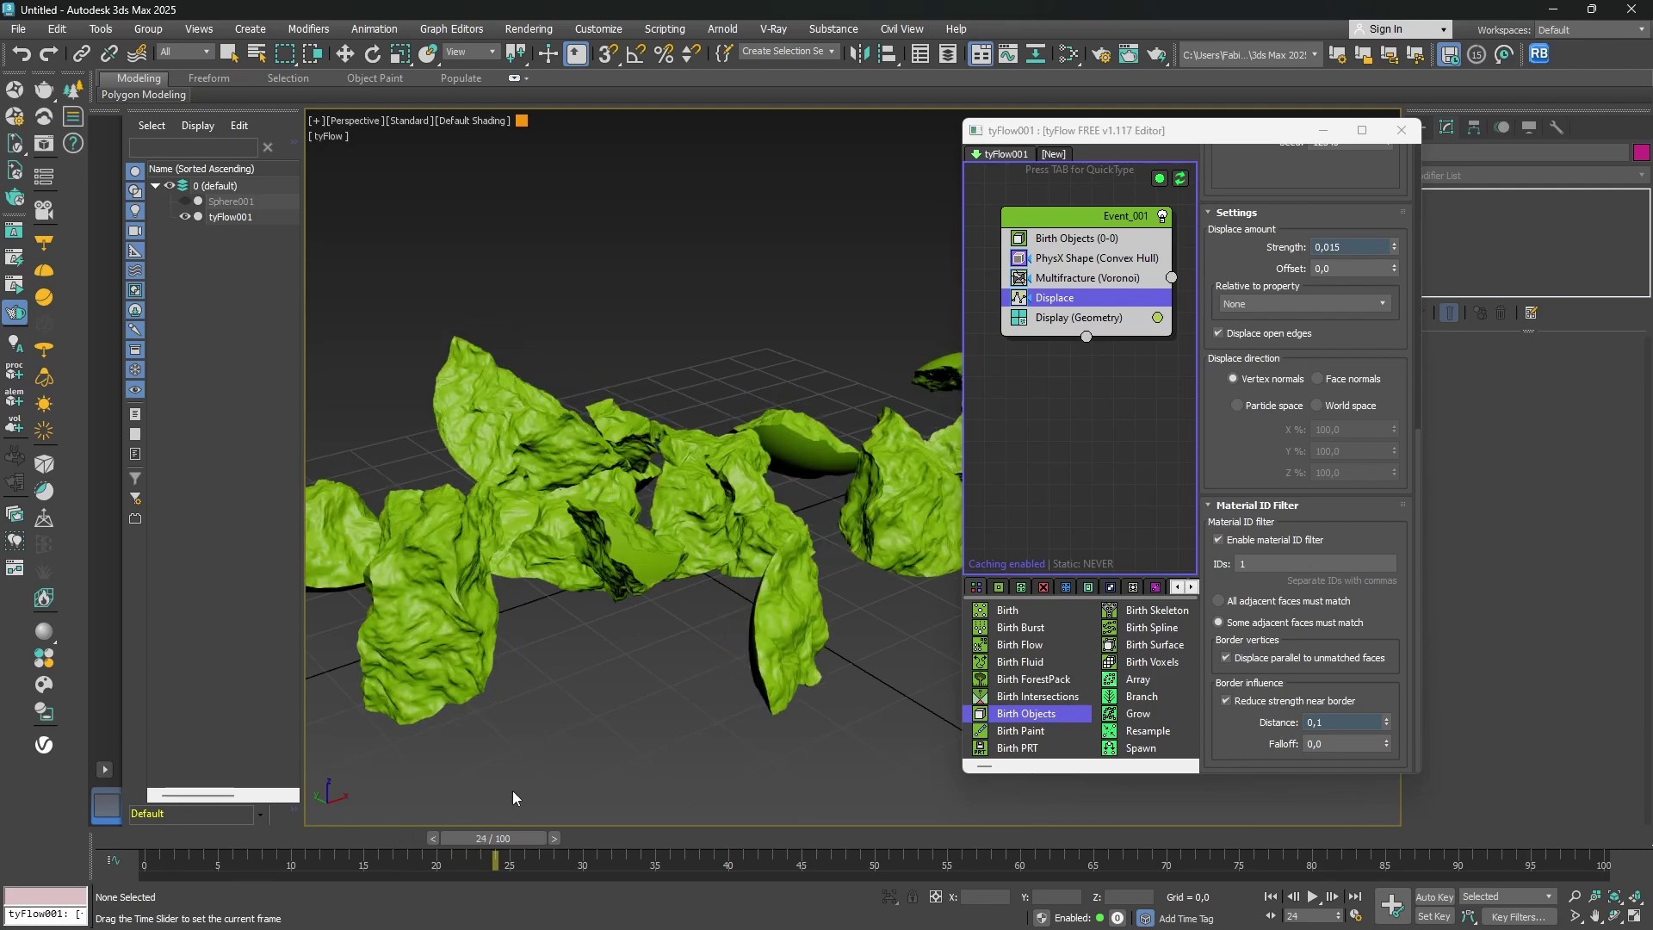
{"action": "left_click_drag", "start_coordinate": [513, 790], "coordinate": [438, 788]}
{"action": "middle_click_drag", "start_coordinate": [678, 568], "coordinate": [694, 533], "text": "alt"}
{"action": "scroll", "coordinate": [783, 549], "scroll_direction": "down", "scroll_amount": 3}
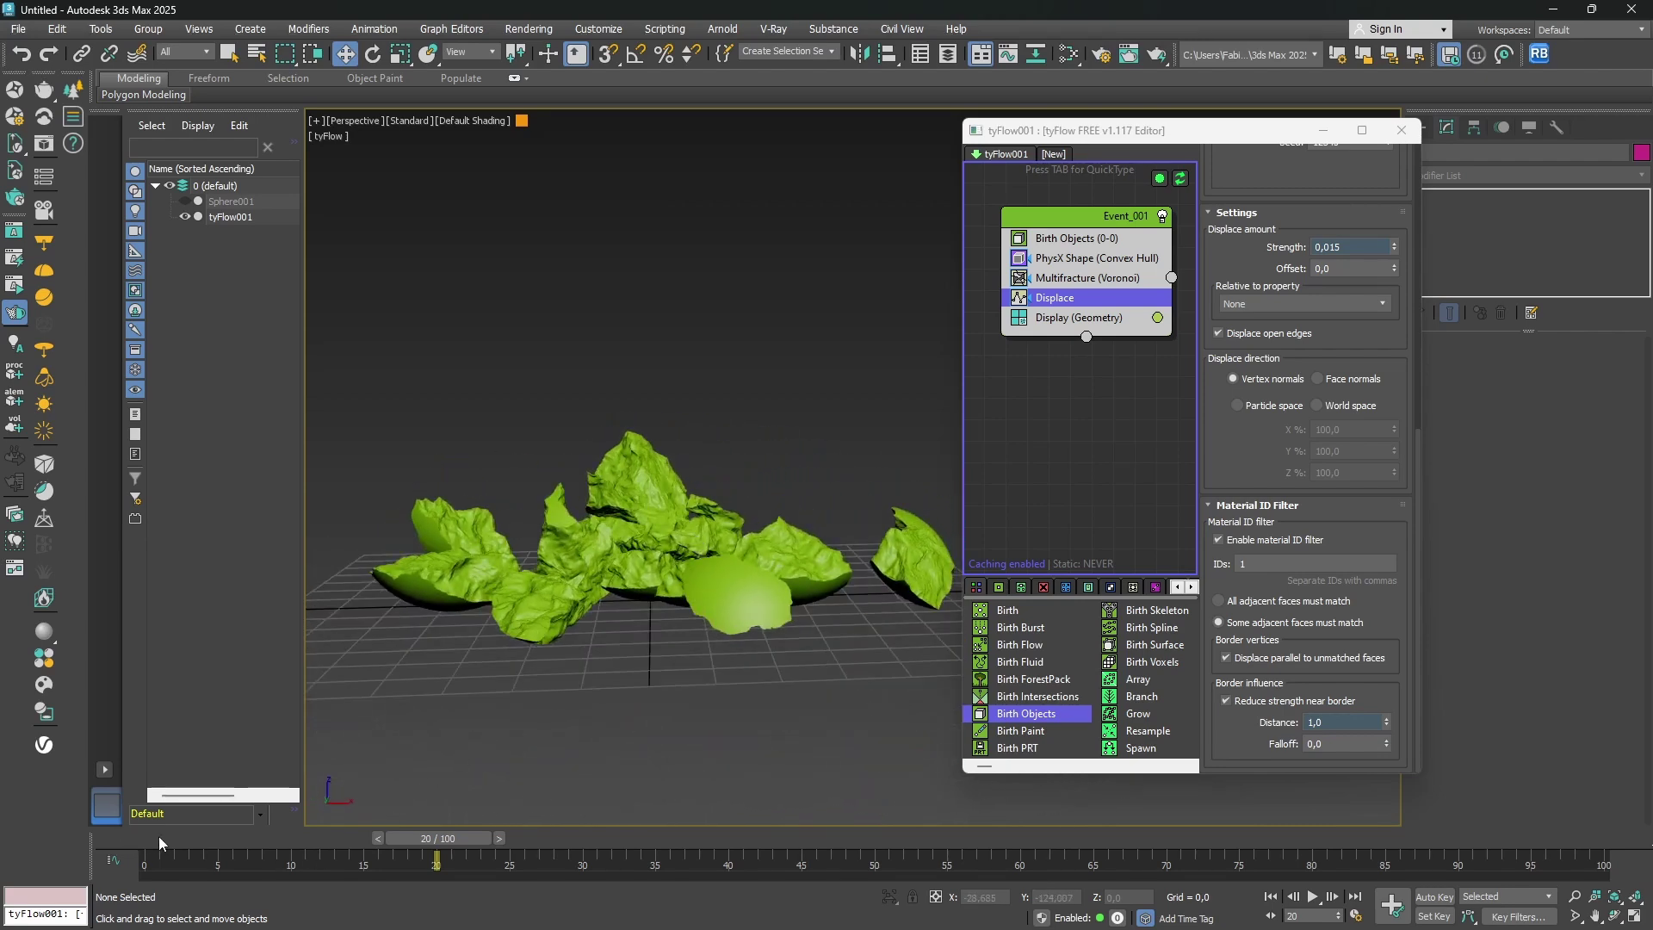
{"action": "left_click_drag", "start_coordinate": [159, 842], "coordinate": [382, 853]}
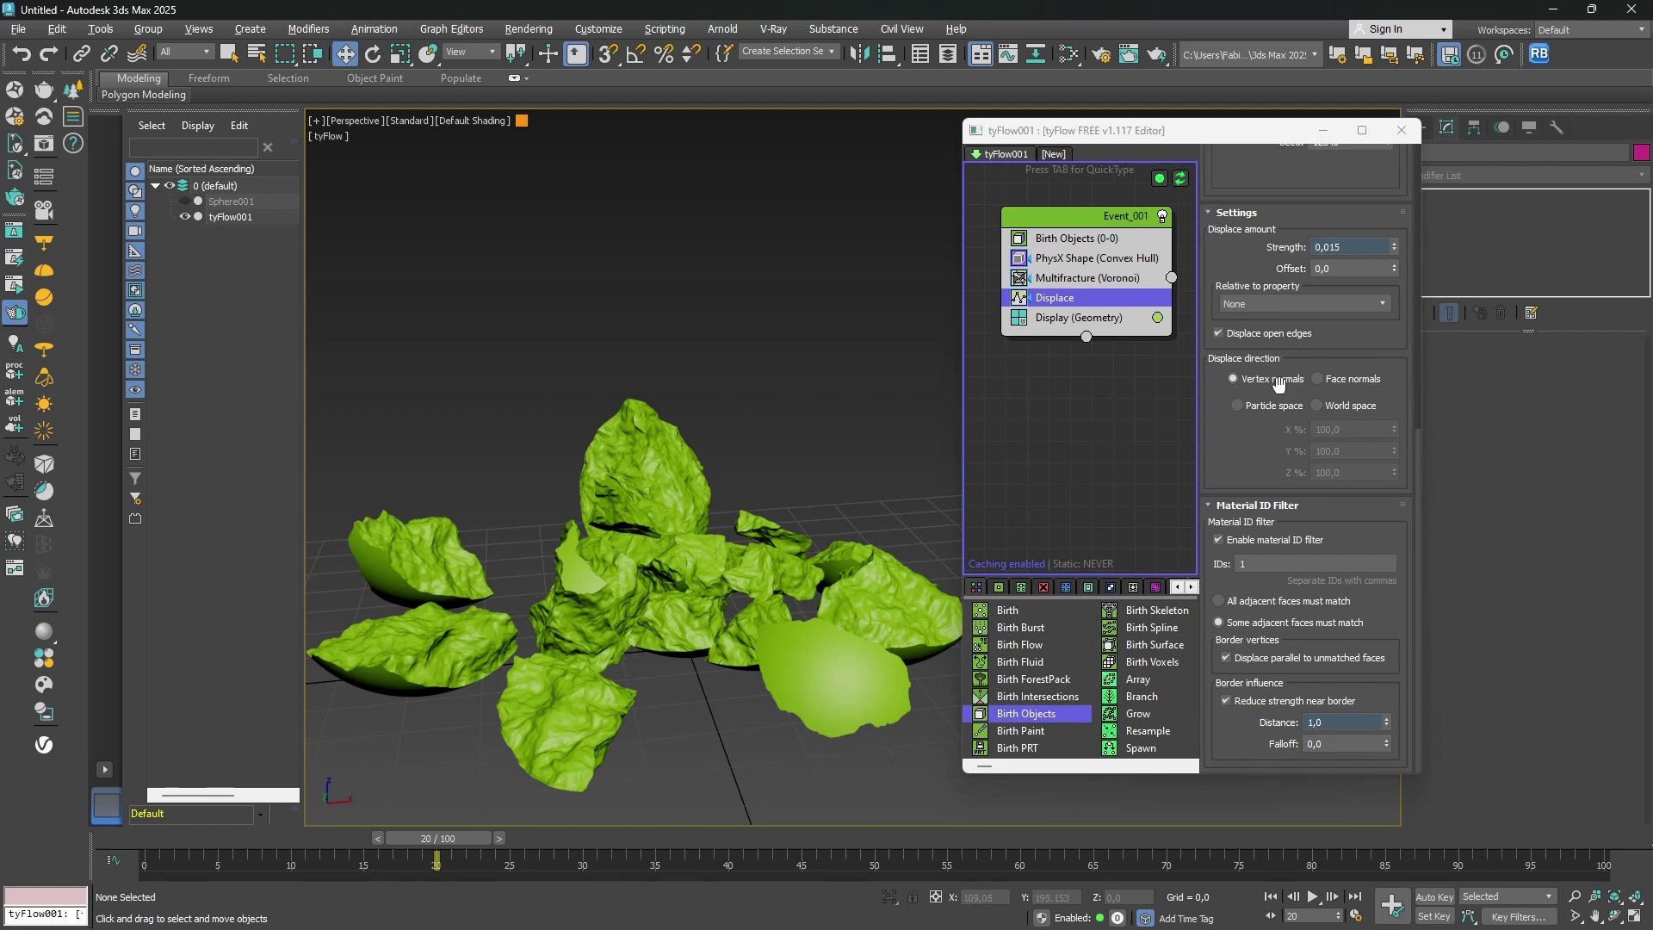
Set the segment size of the Multifracture operator's fracture meshes to 0.17.
{"action": "left_click", "coordinate": [1117, 279]}
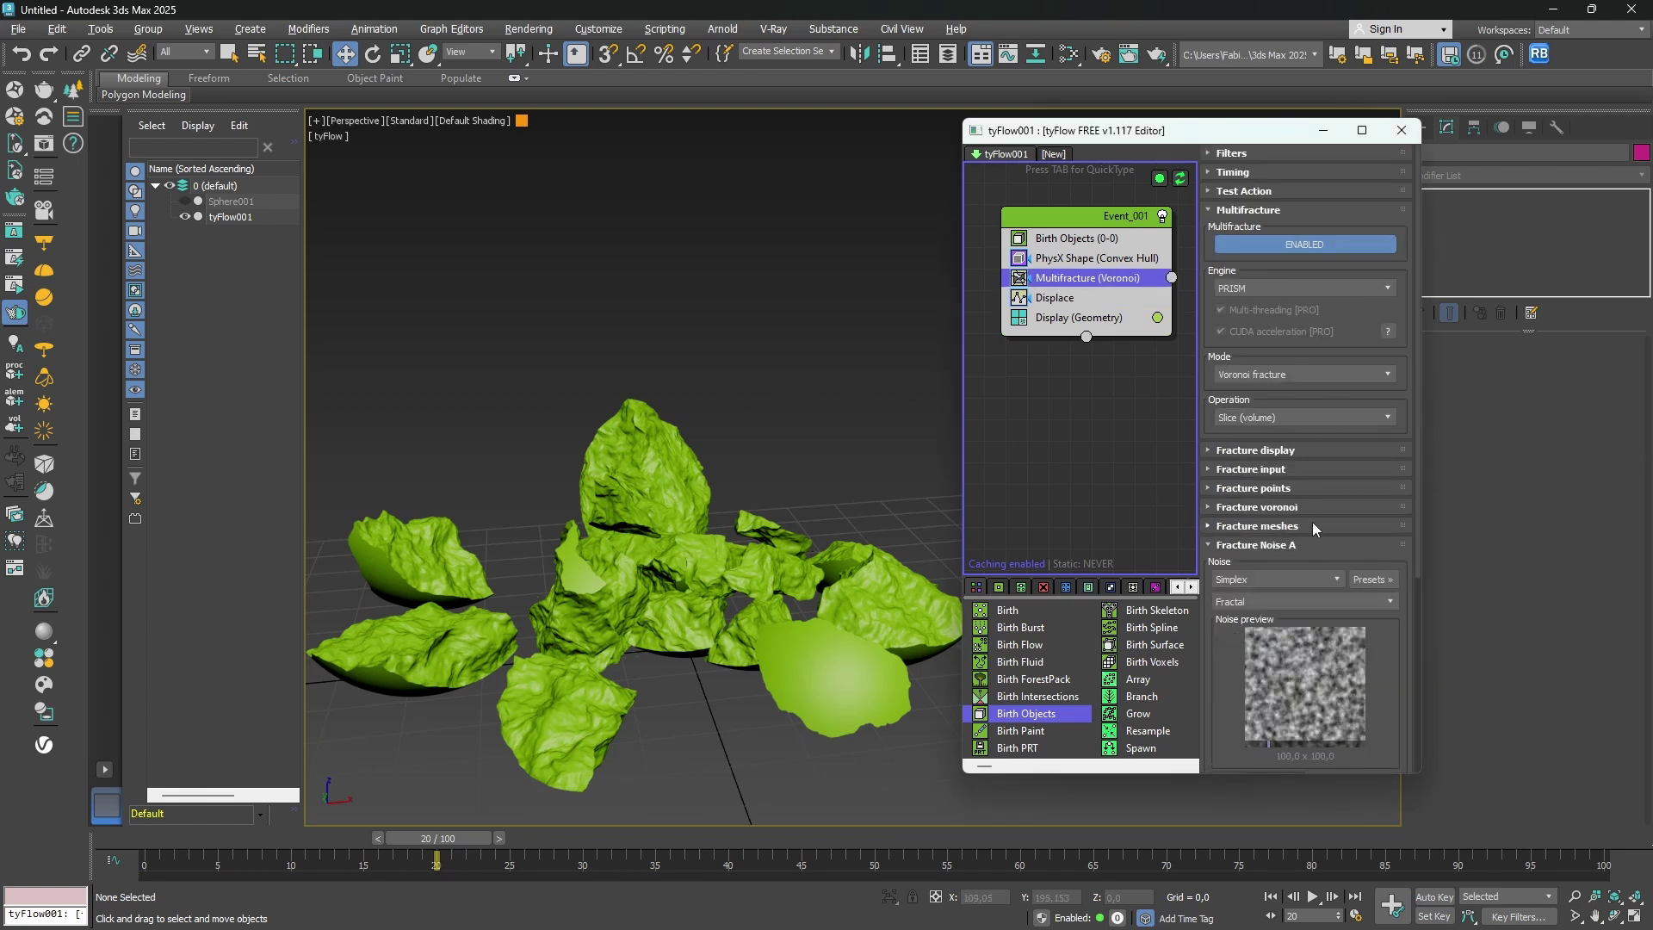
{"action": "left_click", "coordinate": [1244, 526]}
{"action": "left_click", "coordinate": [1362, 441]}
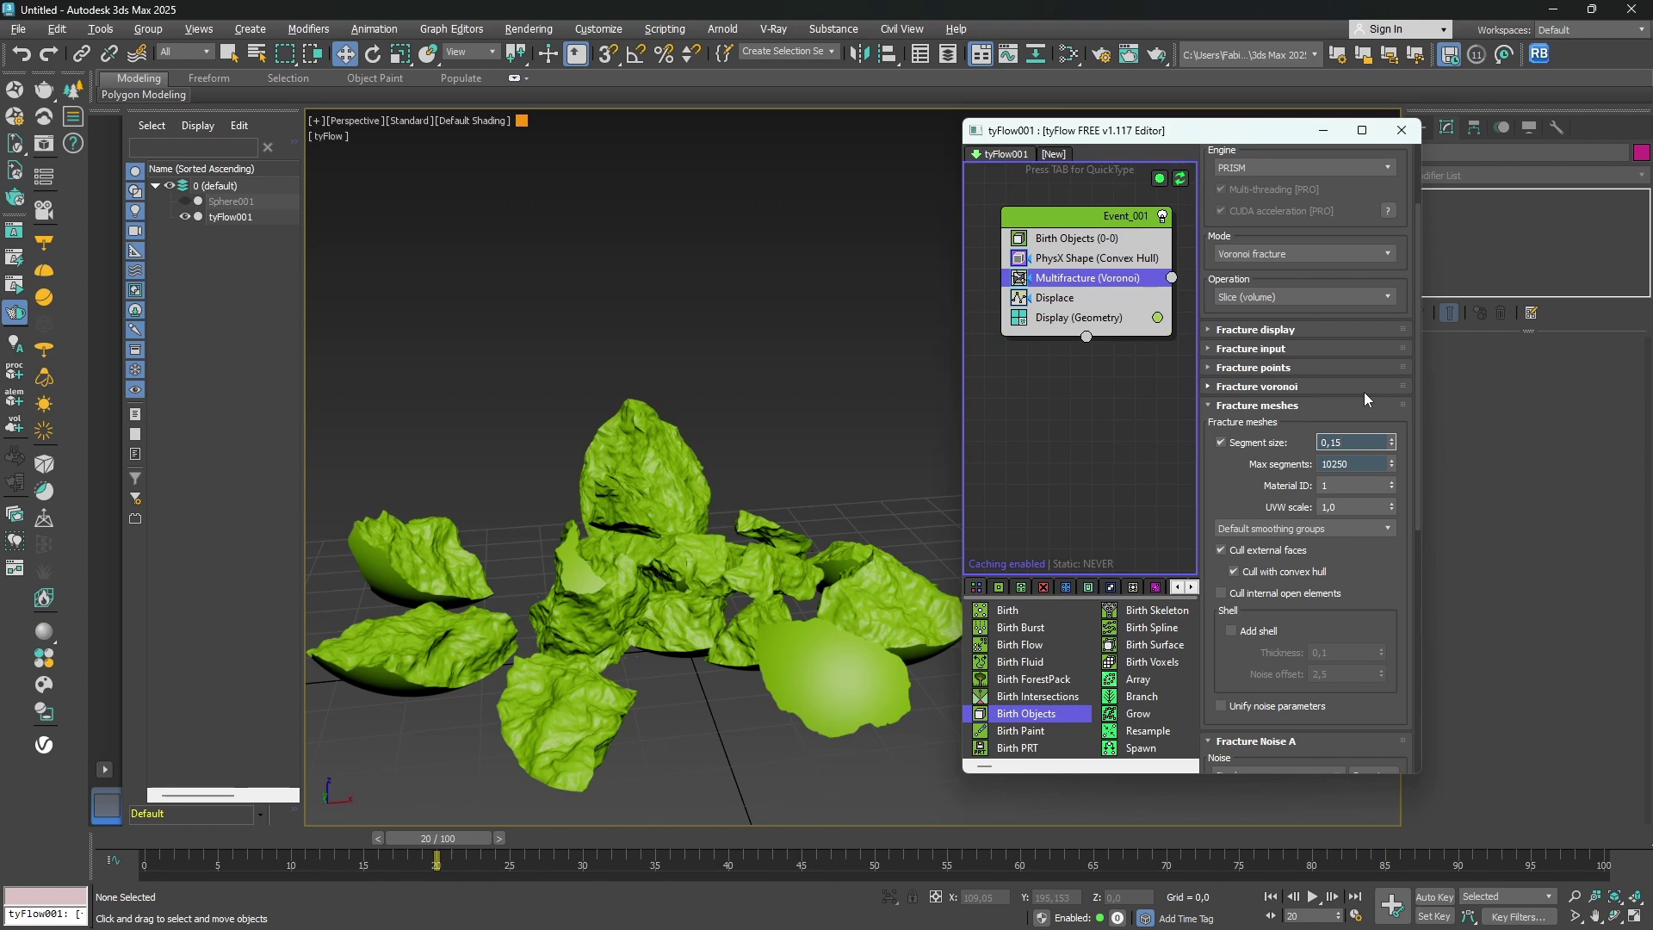
{"action": "mouse_move", "coordinate": [465, 730]}
{"action": "middle_mouse_down", "text": "alt"}
{"action": "mouse_move", "coordinate": [525, 735]}
{"action": "mouse_move", "coordinate": [479, 716]}
{"action": "mouse_move", "coordinate": [473, 742]}
{"action": "middle_mouse_up", "text": "alt"}
{"action": "middle_click_drag", "start_coordinate": [649, 618], "coordinate": [640, 653], "text": "alt"}
{"action": "left_click", "coordinate": [1373, 441]}
{"action": "key", "text": "BackSpace"}
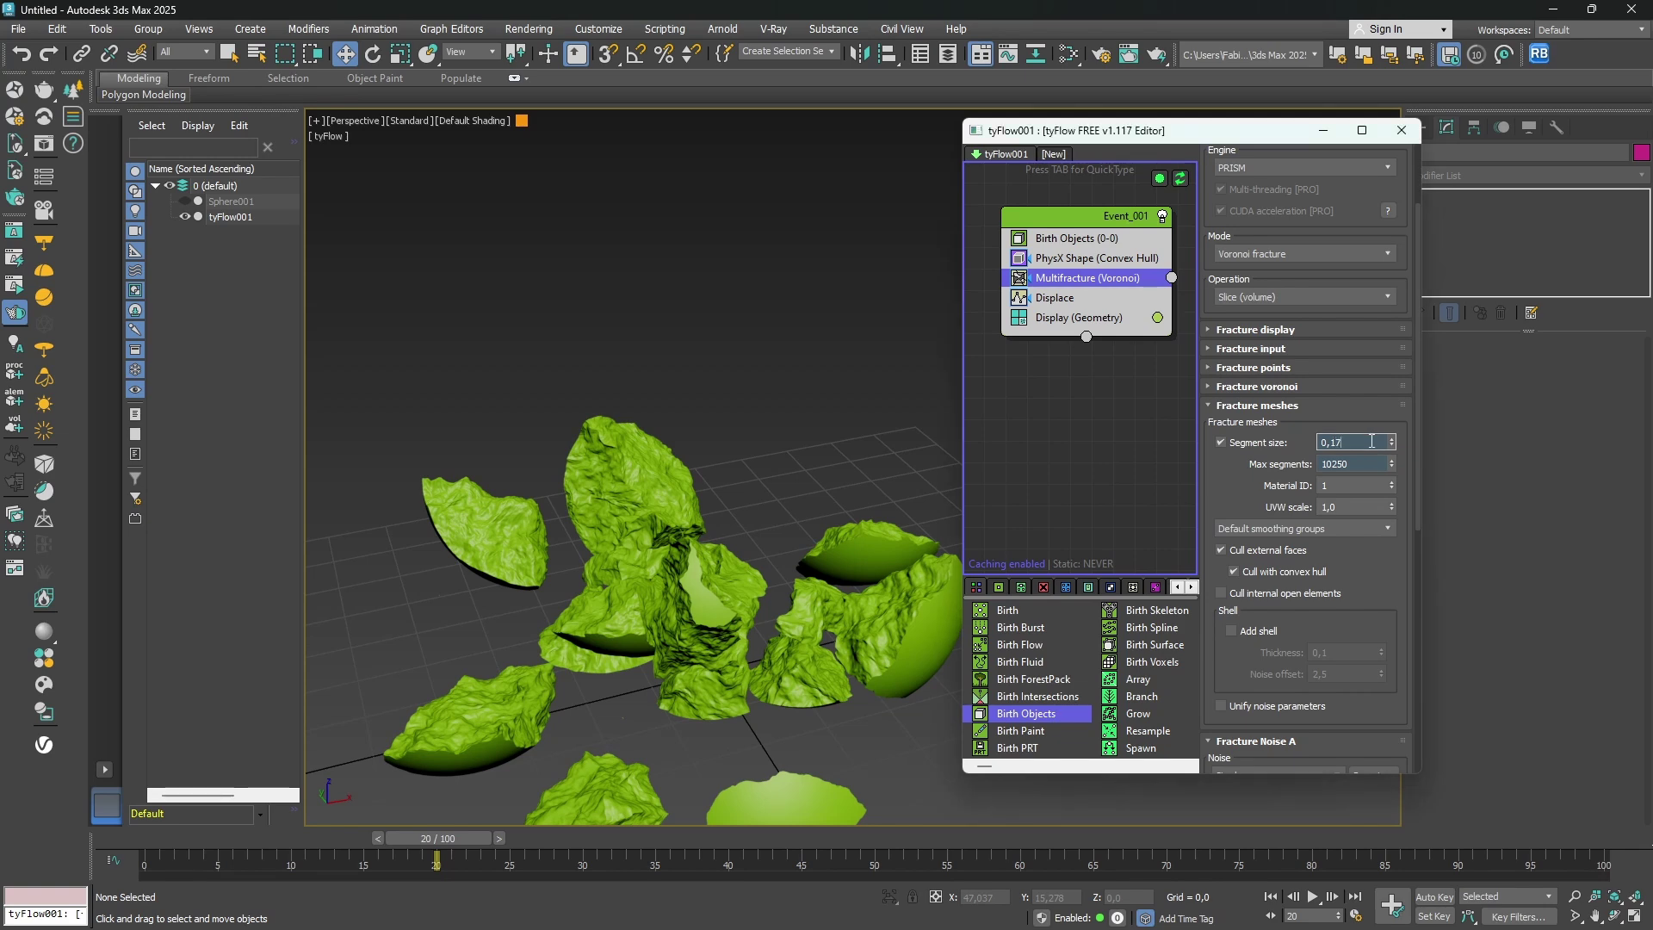
{"action": "type", "text": "7"}
Check the fragments around frame 18, then return to frame 0 to view the whole fractured sphere.
{"action": "left_click_drag", "start_coordinate": [438, 838], "coordinate": [422, 757]}
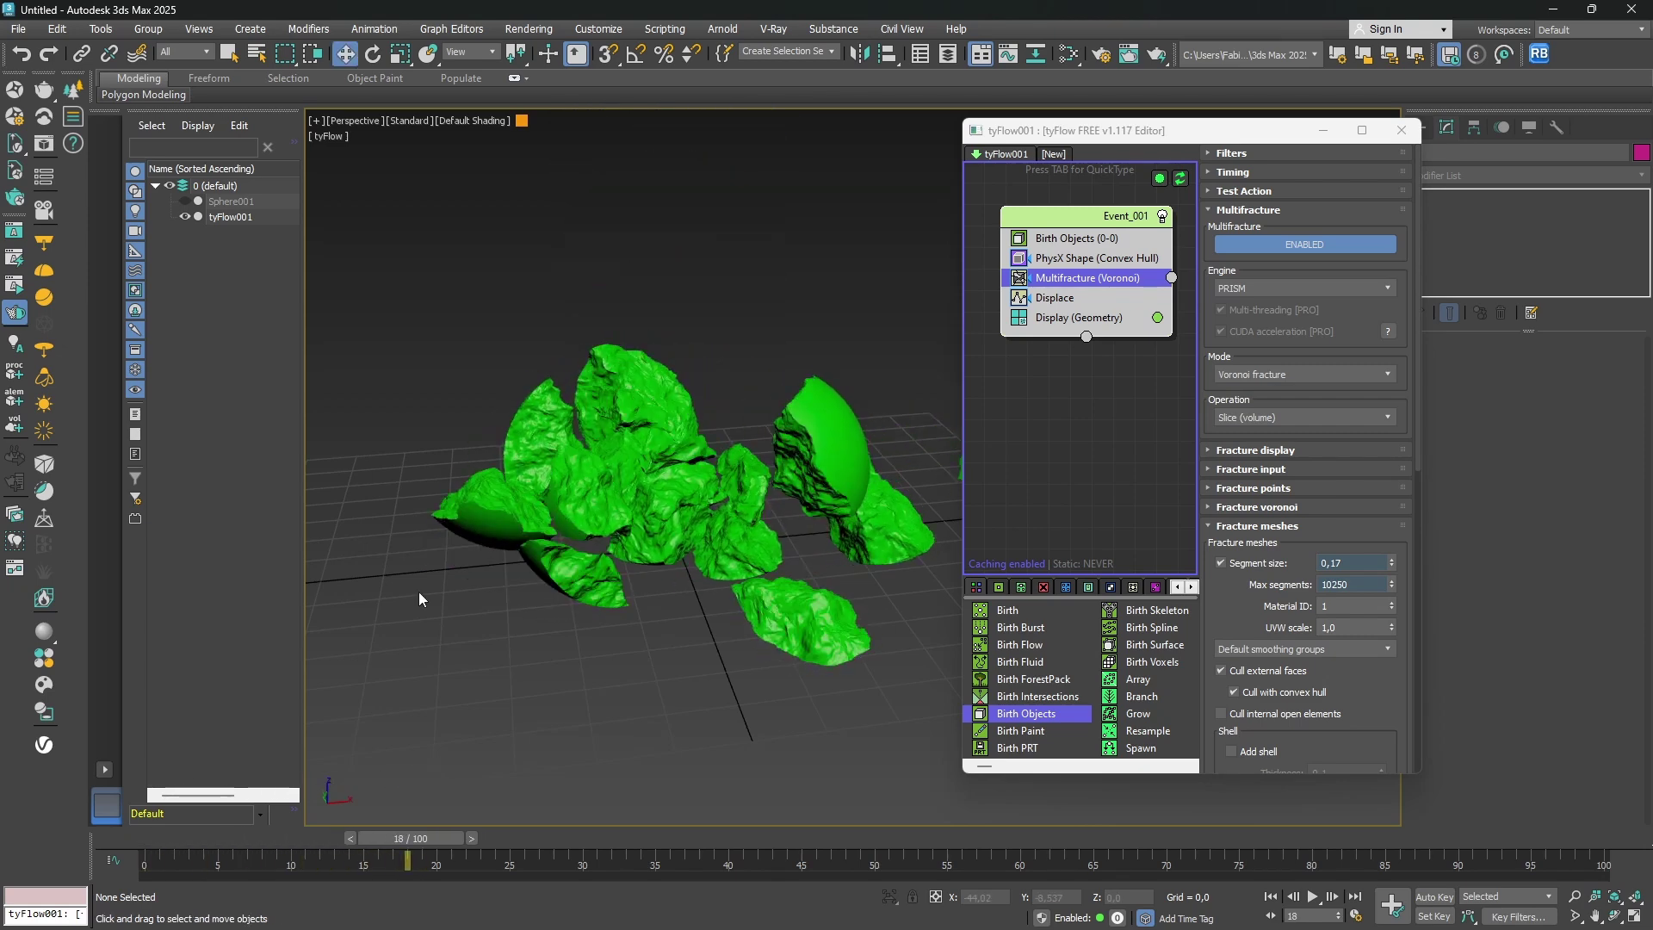
{"action": "left_click", "coordinate": [164, 839]}
{"action": "middle_click_drag", "start_coordinate": [458, 460], "coordinate": [465, 649]}
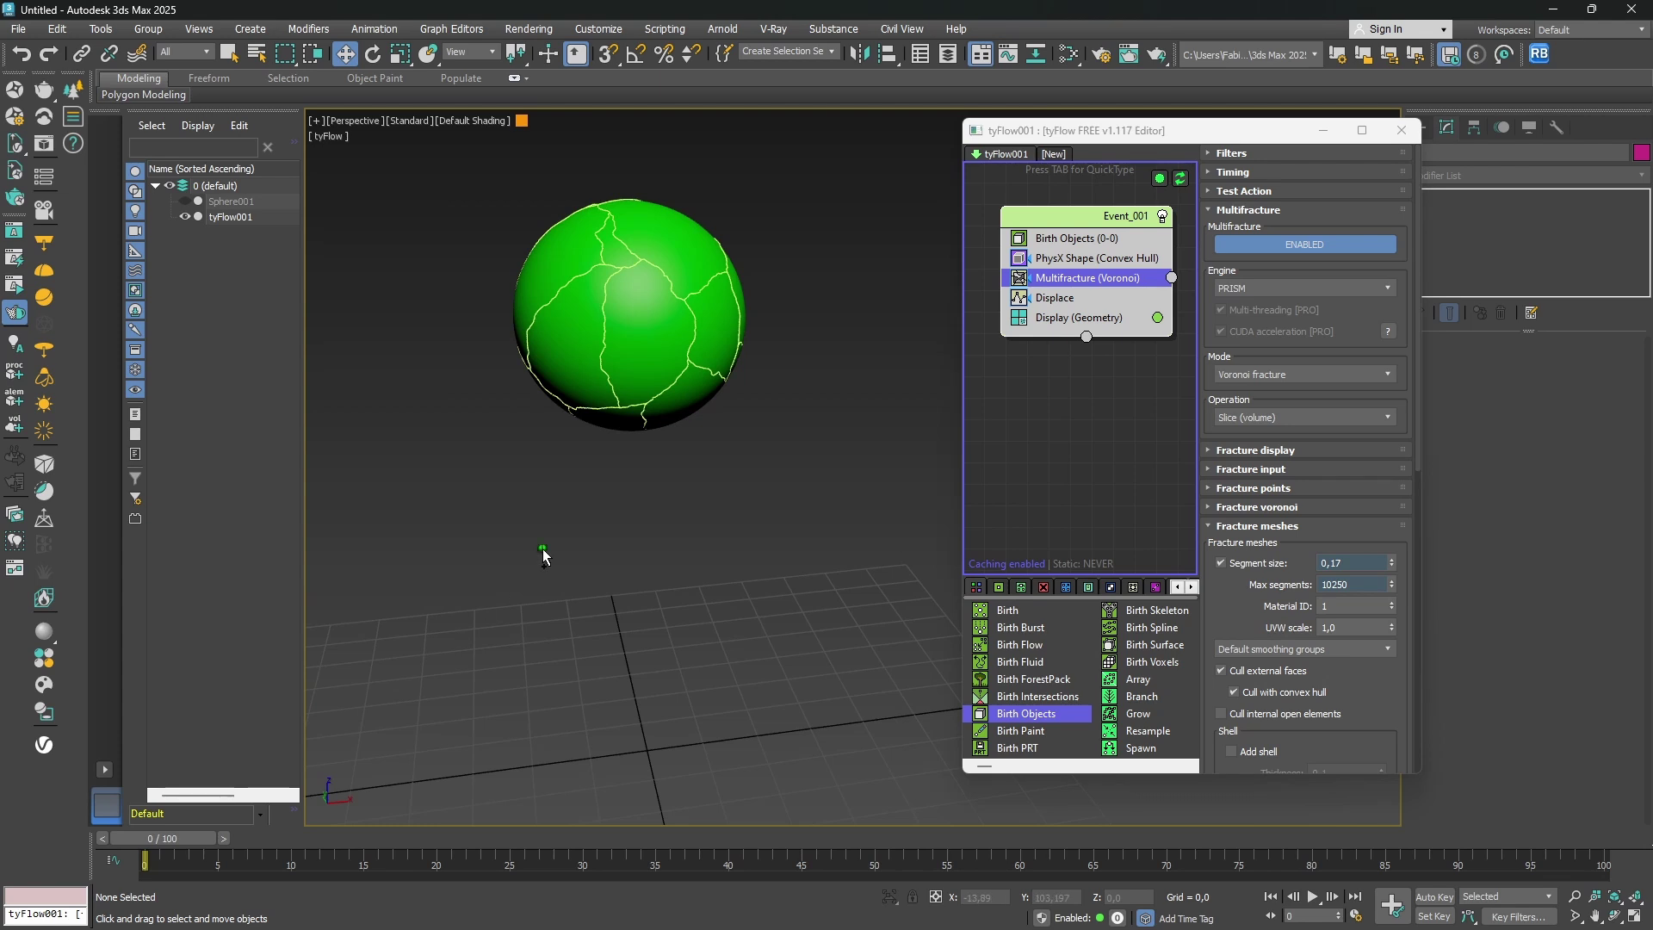
Review the Multifracture operator's fracture points and cluster settings against the cracked sphere, then collapse them again.
{"action": "left_click", "coordinate": [1308, 488]}
{"action": "scroll", "coordinate": [1308, 488], "scroll_direction": "down", "scroll_amount": 3}
{"action": "middle_click_drag", "start_coordinate": [814, 413], "coordinate": [838, 475]}
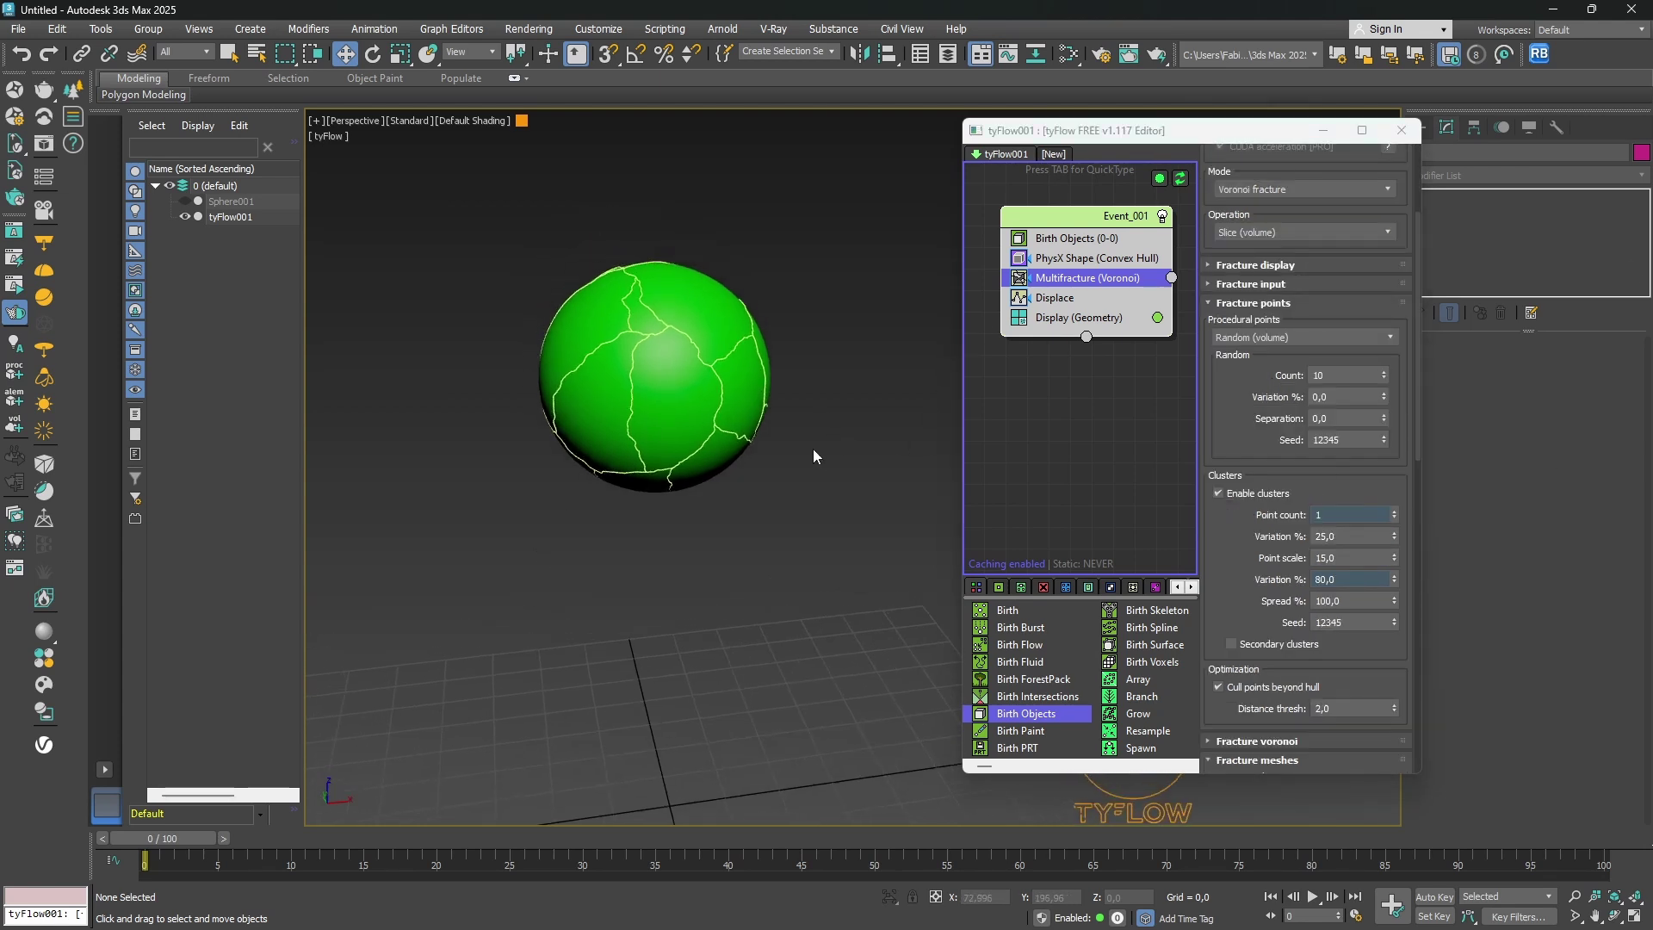
{"action": "left_click", "coordinate": [1232, 302]}
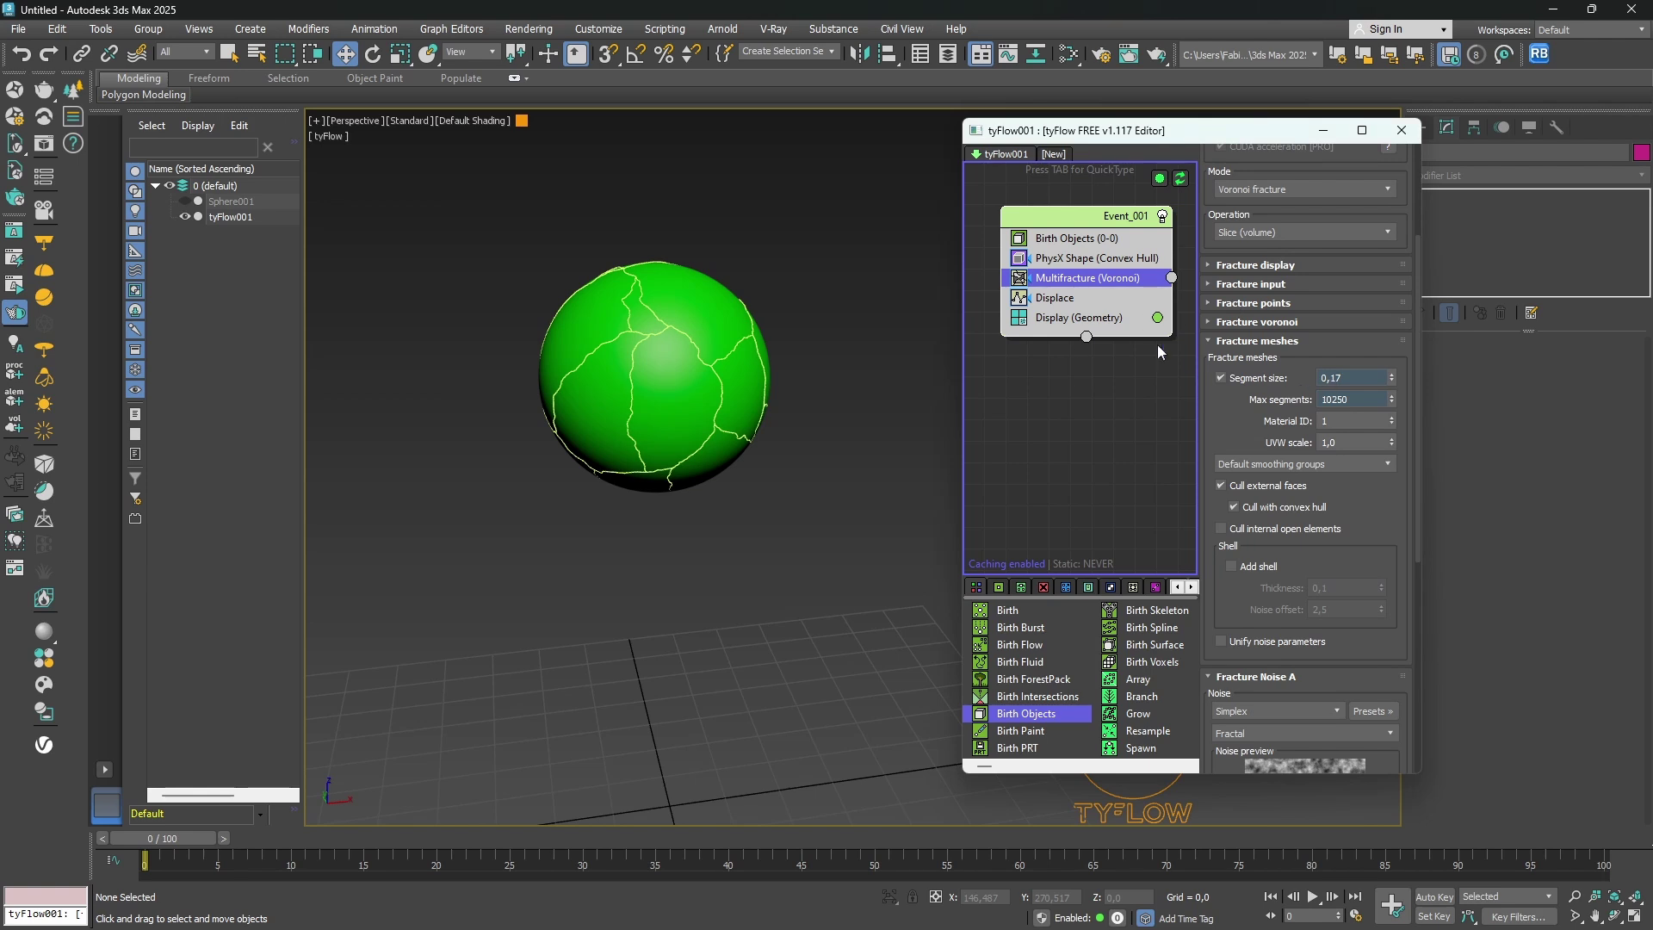
Set the Voronoi fracture iterations of the Multifracture operator to 2.
{"action": "left_click", "coordinate": [1240, 322]}
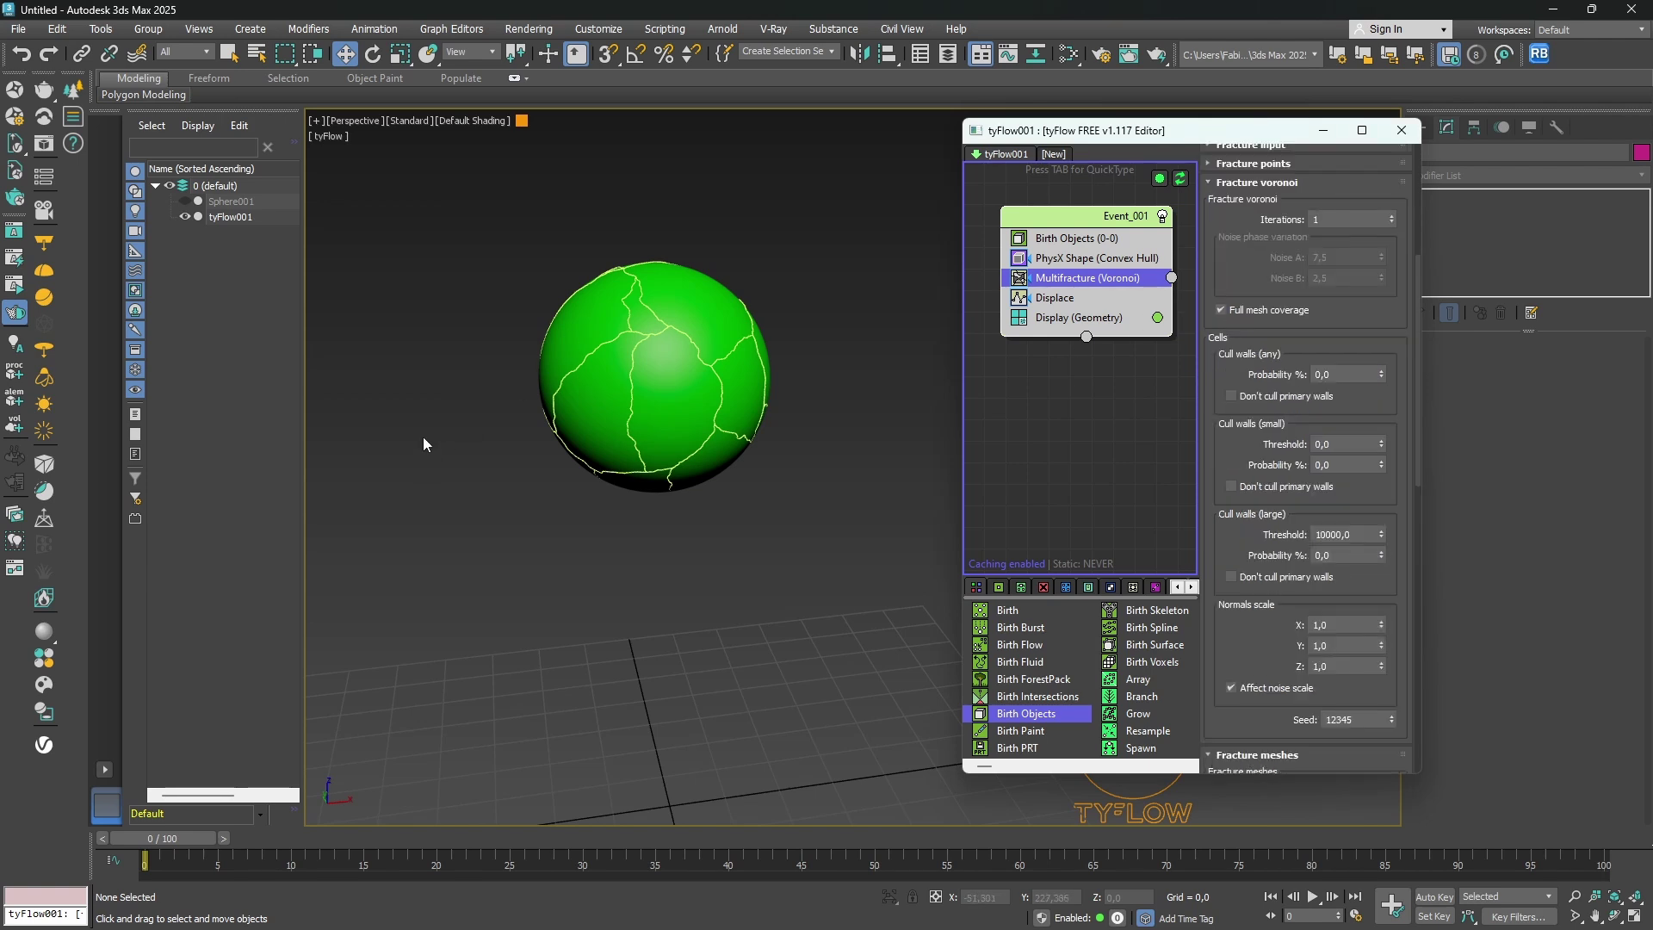
{"action": "scroll", "coordinate": [562, 326], "scroll_direction": "up", "scroll_amount": 3}
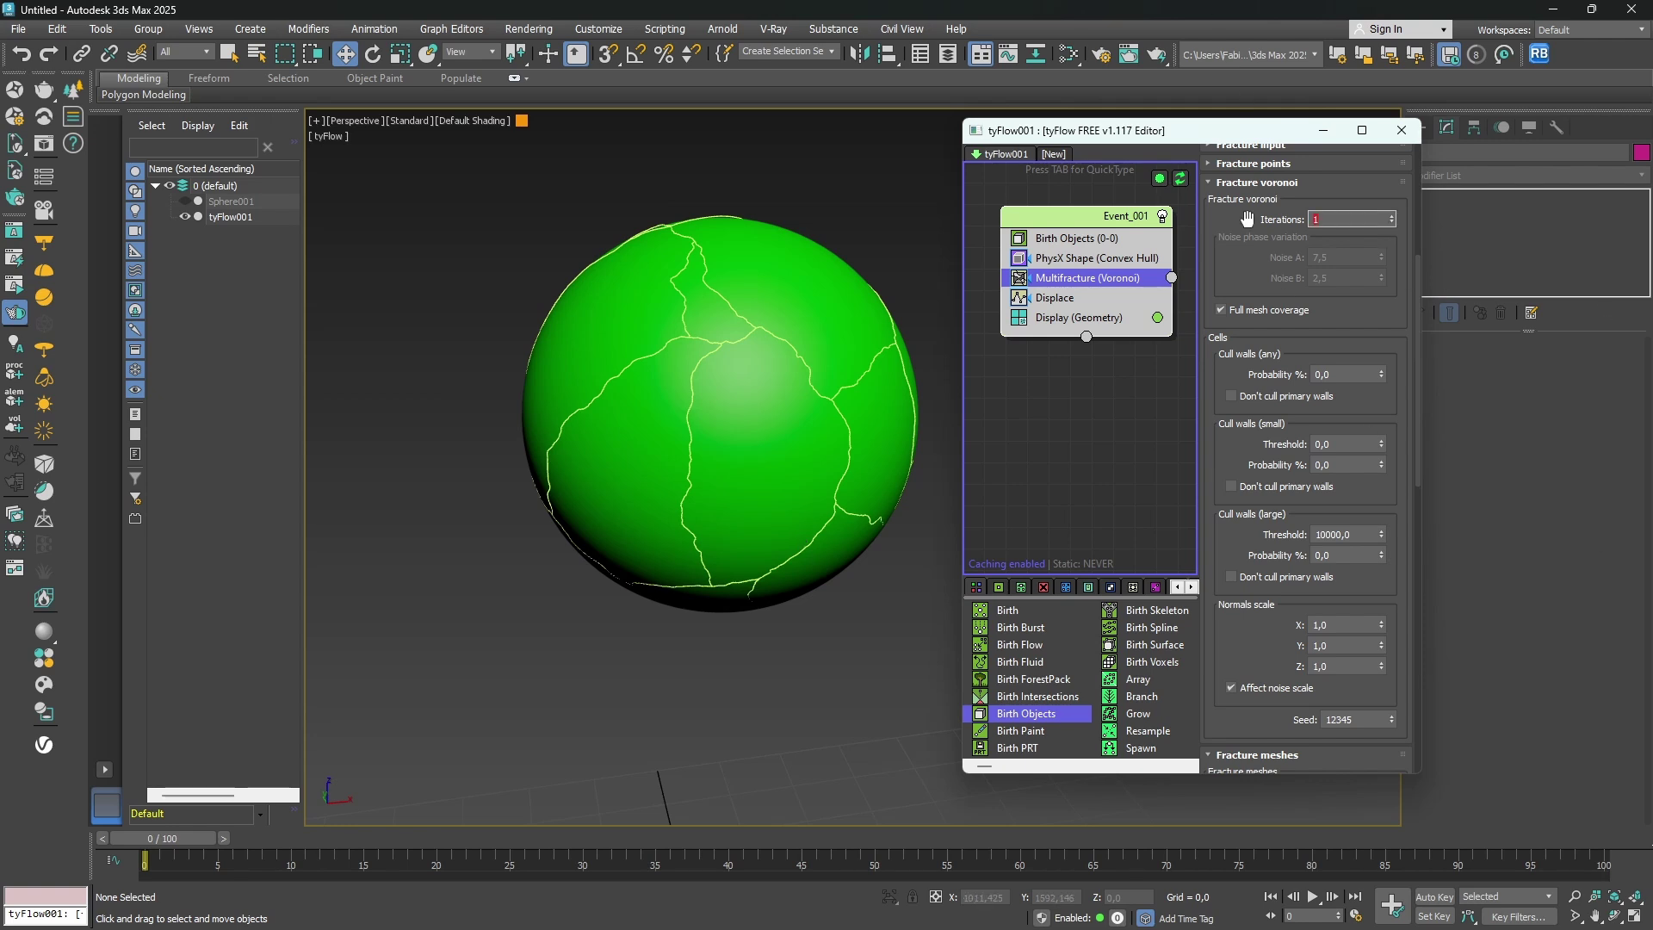
{"action": "left_click_drag", "start_coordinate": [1247, 218], "coordinate": [1247, 215]}
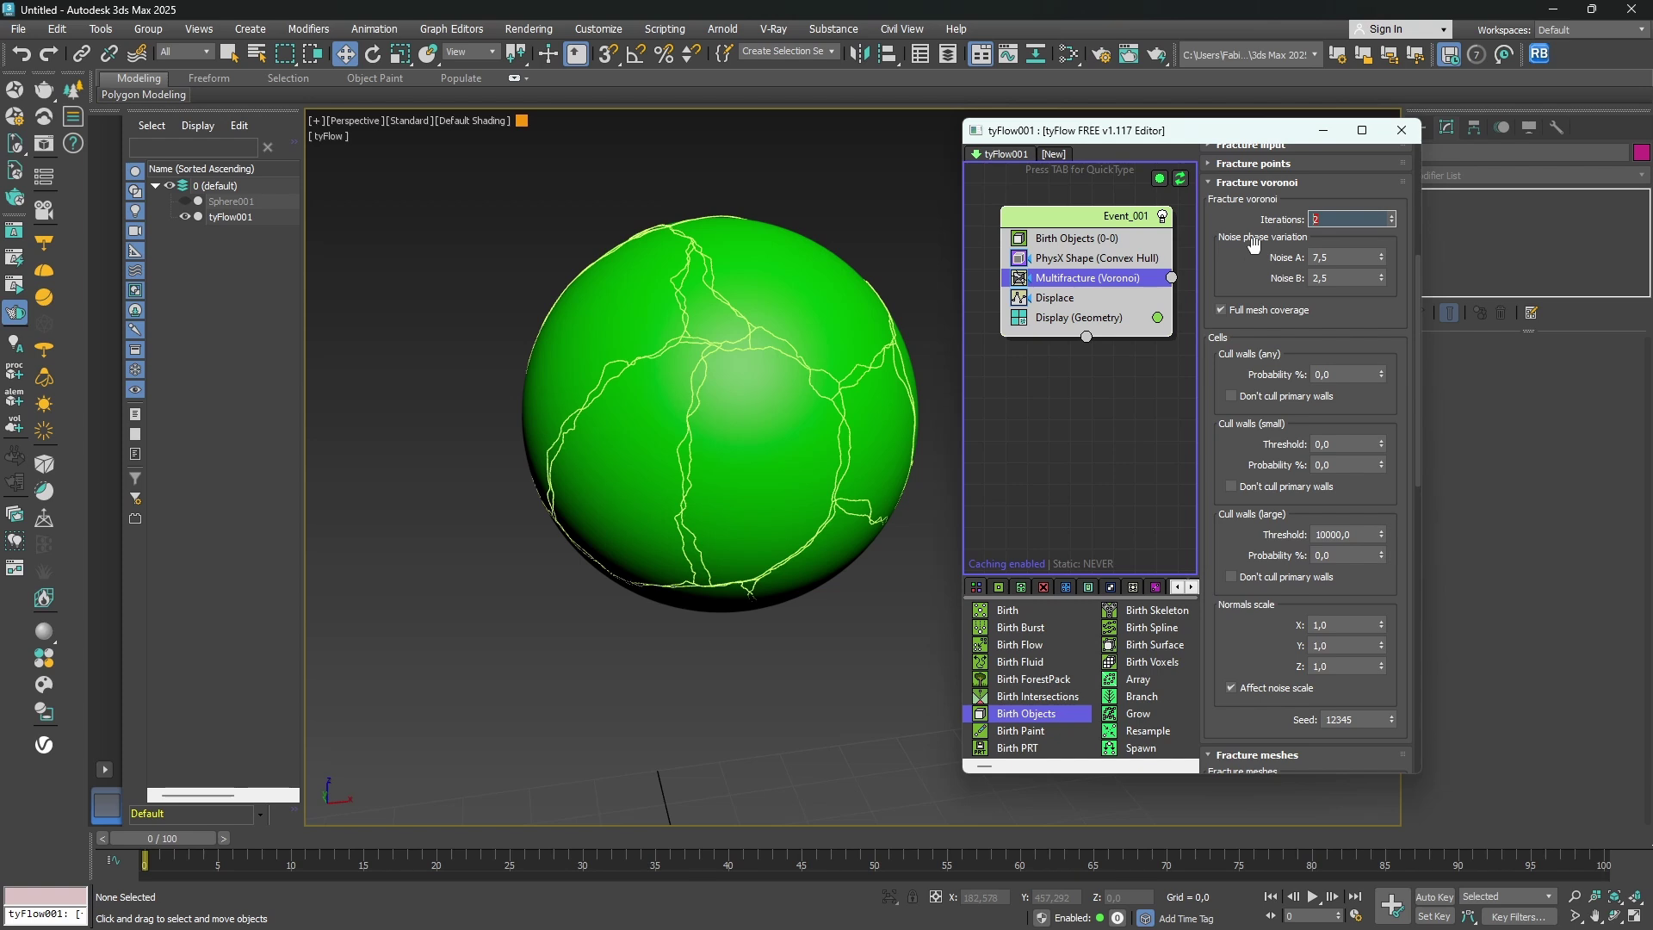
{"action": "left_click_drag", "start_coordinate": [1253, 245], "coordinate": [1249, 269]}
Try a Noise A phase variation of 10 on the Voronoi fracture and restore it to 7.5.
{"action": "left_click", "coordinate": [1344, 283]}
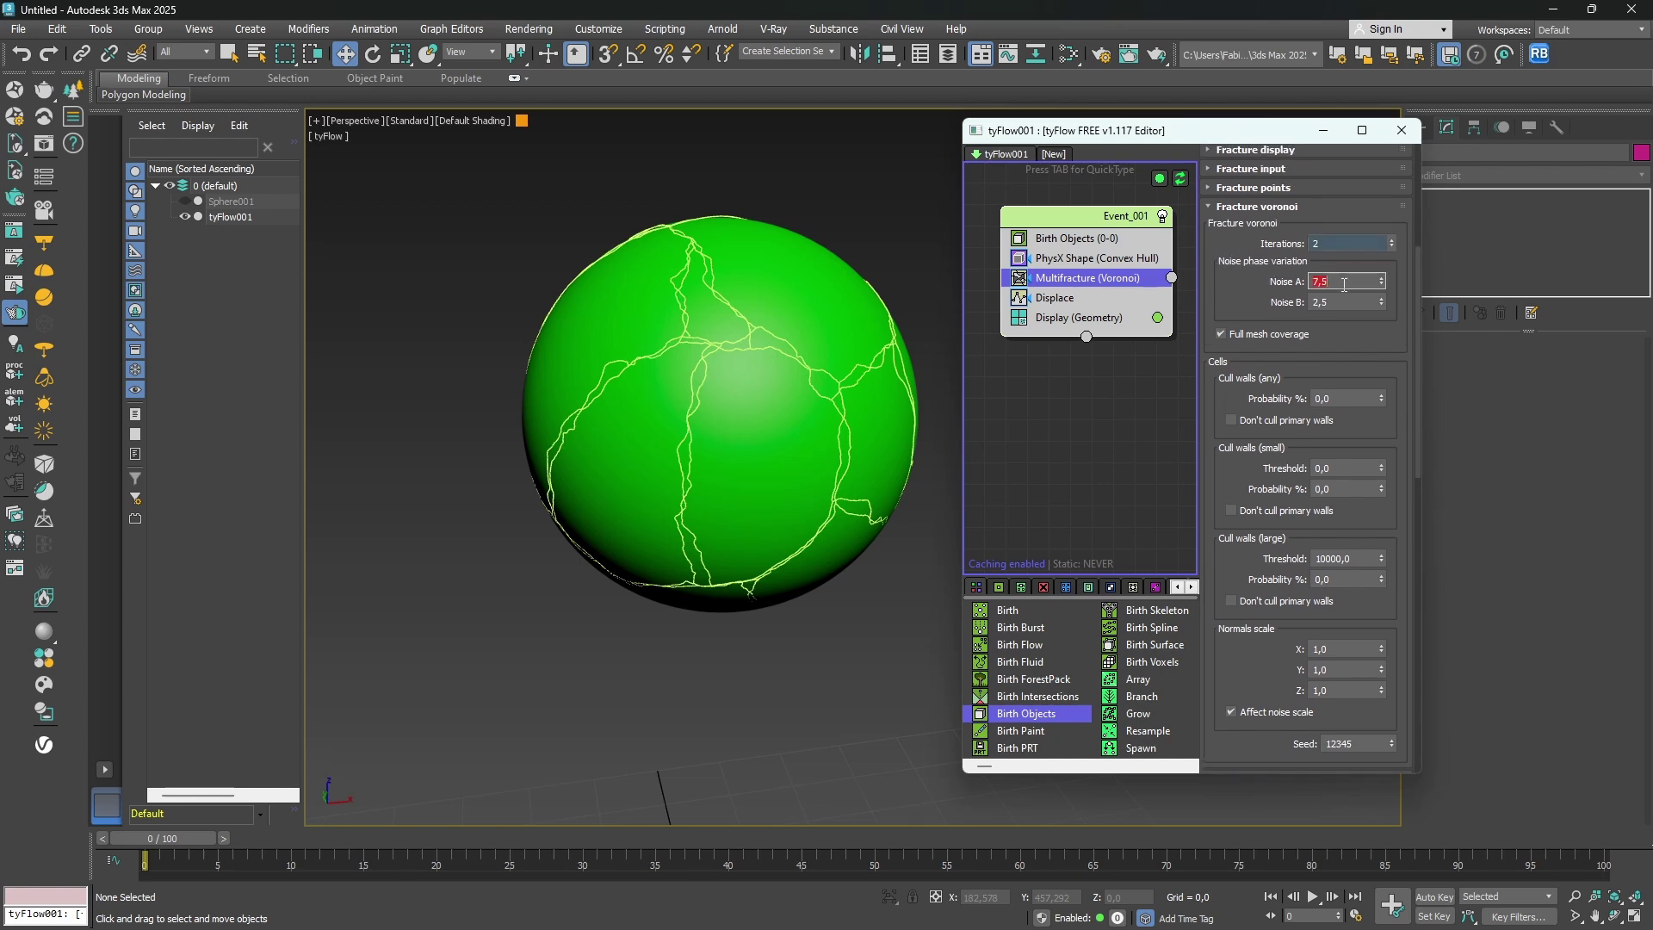
{"action": "type", "text": "10"}
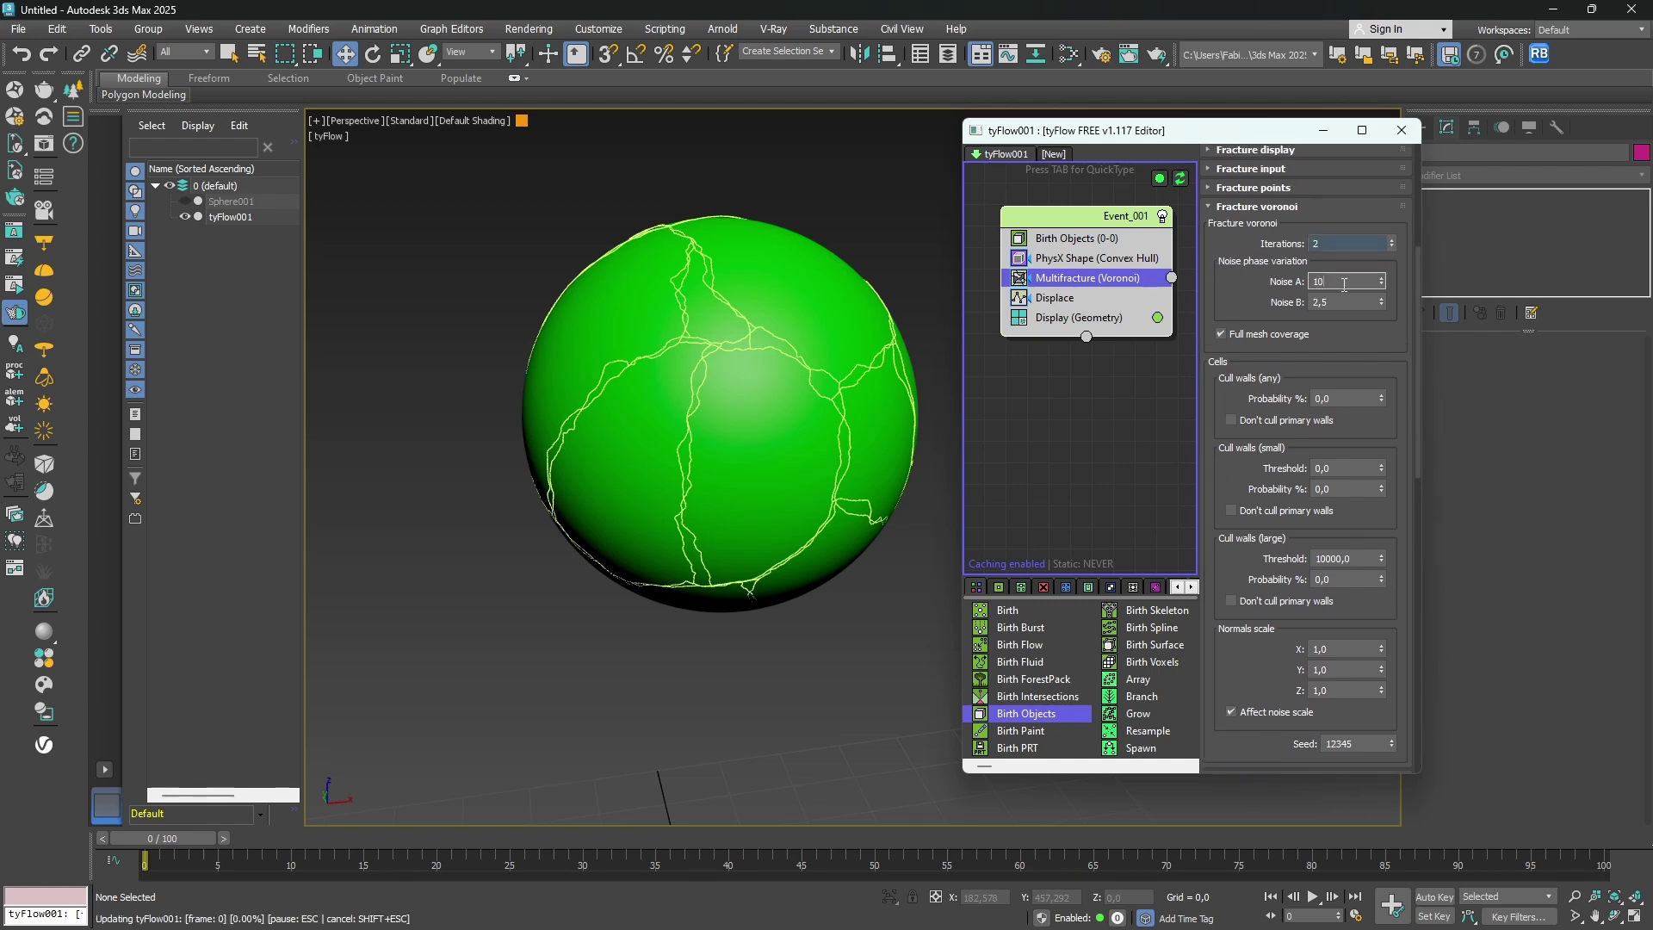
{"action": "key", "text": "Return"}
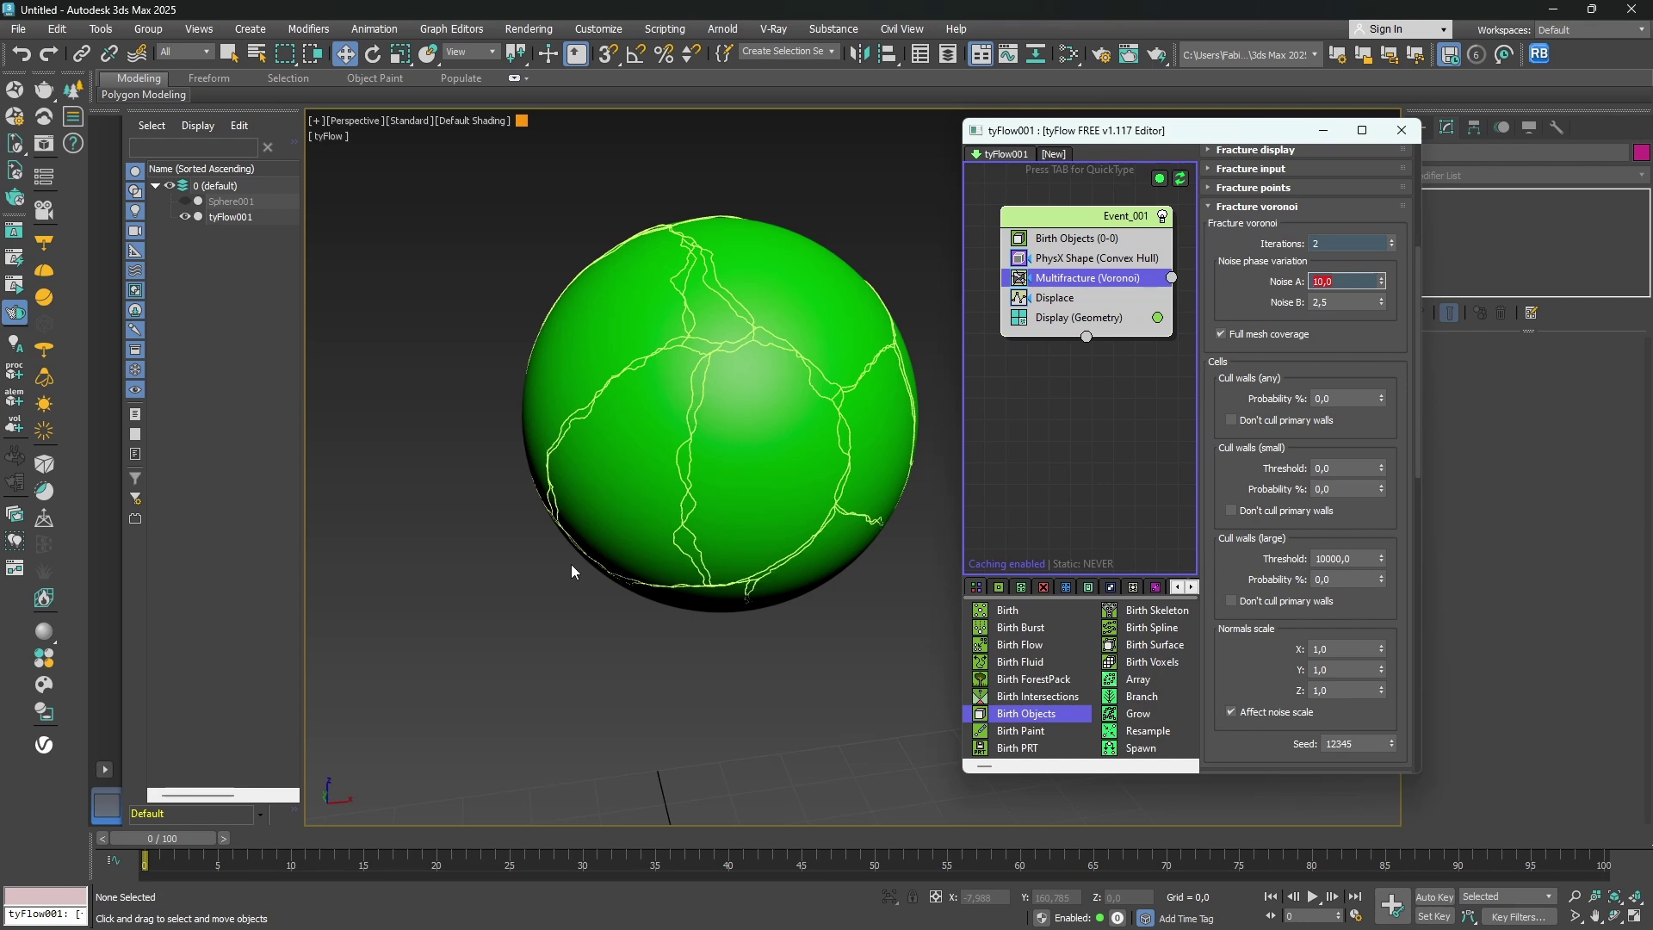
{"action": "type", "text": "7,5"}
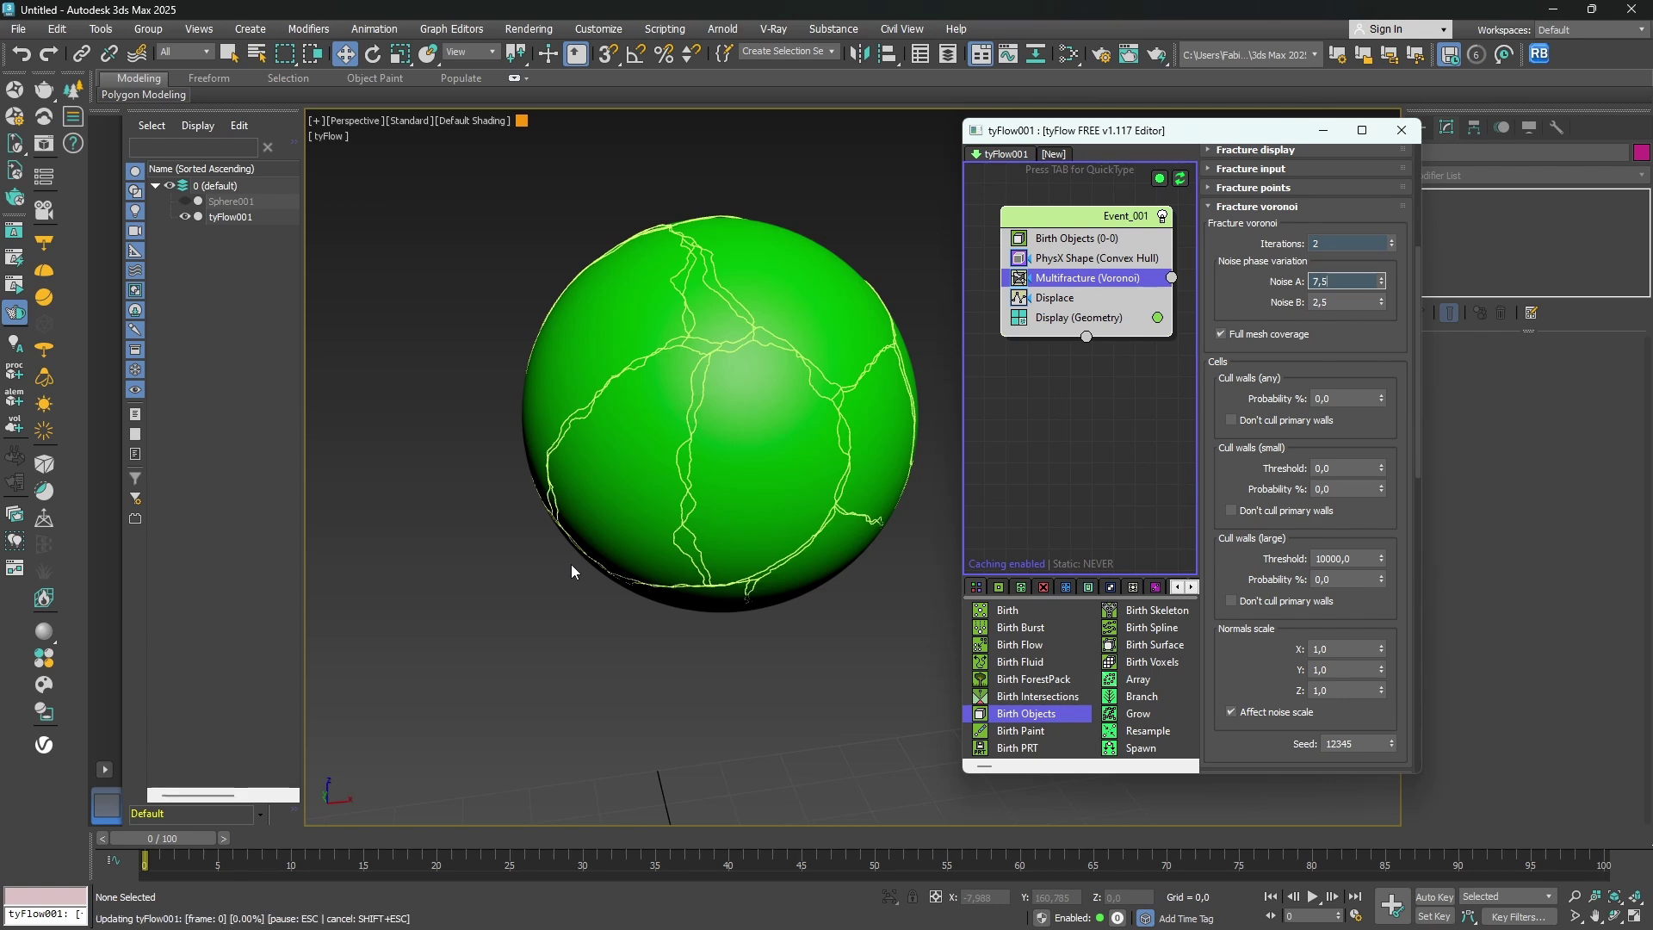
{"action": "key", "text": "Return"}
Inspect the fractured sphere's fragments at frames 42 and 23 up close, and return to frame 0.
{"action": "mouse_move", "coordinate": [688, 528]}
{"action": "middle_mouse_down"}
{"action": "mouse_move", "coordinate": [626, 498]}
{"action": "mouse_move", "coordinate": [669, 541]}
{"action": "middle_mouse_up"}
{"action": "scroll", "coordinate": [627, 500], "scroll_direction": "down", "scroll_amount": 2}
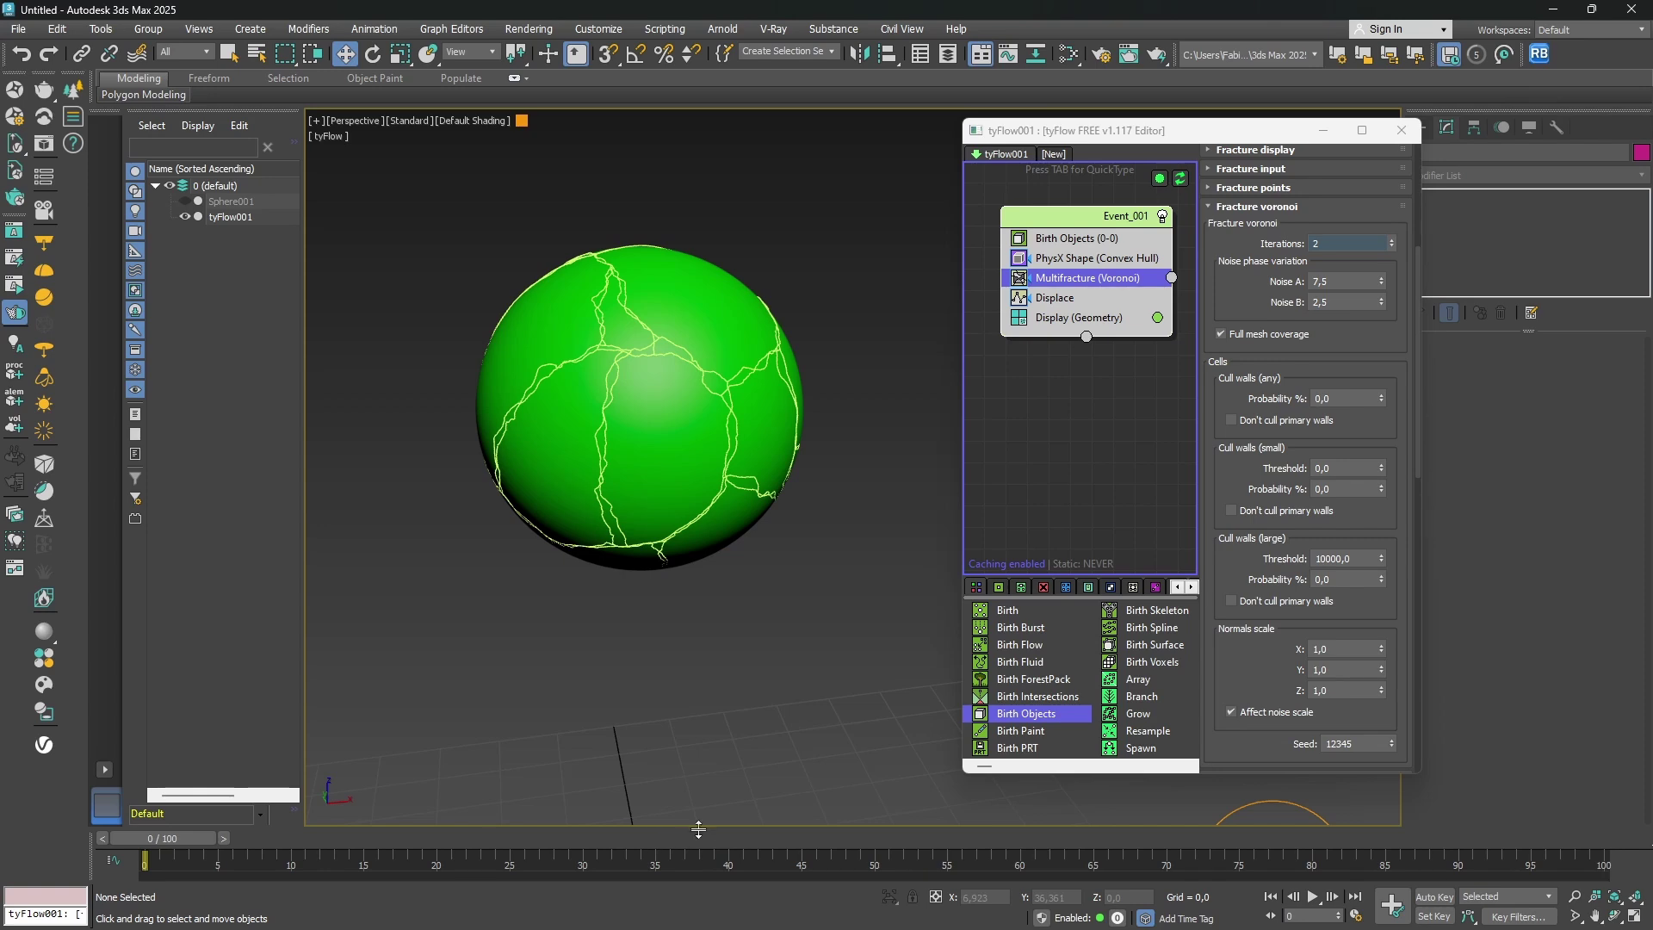
{"action": "left_click", "coordinate": [763, 840]}
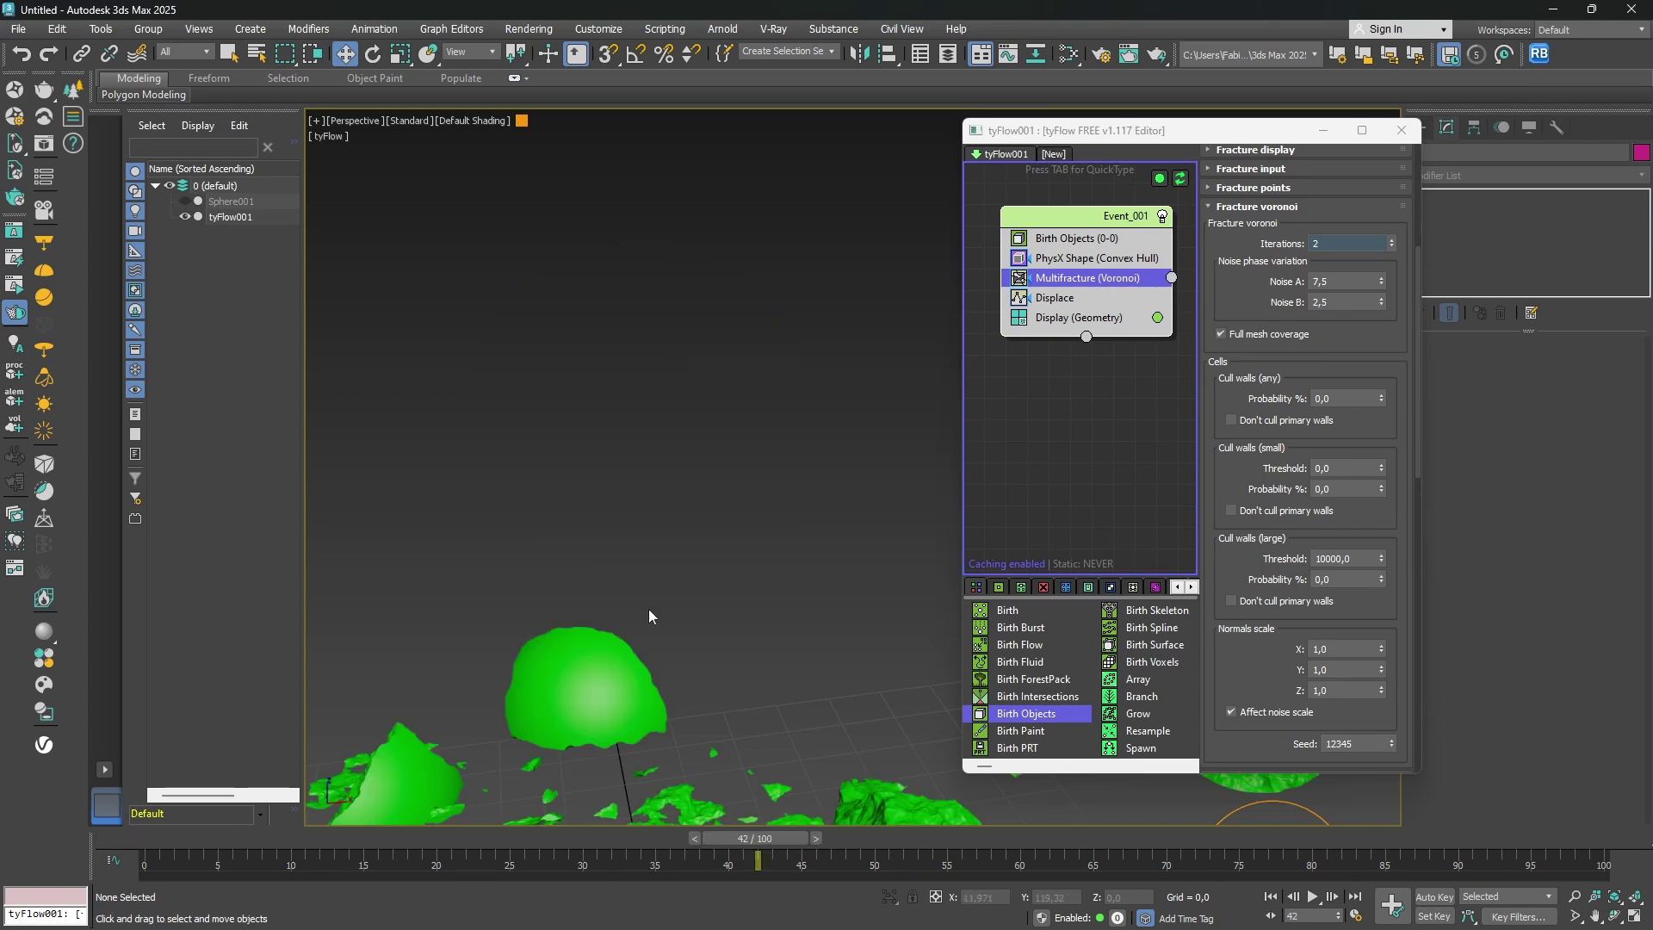
{"action": "middle_click_drag", "start_coordinate": [626, 601], "coordinate": [602, 579]}
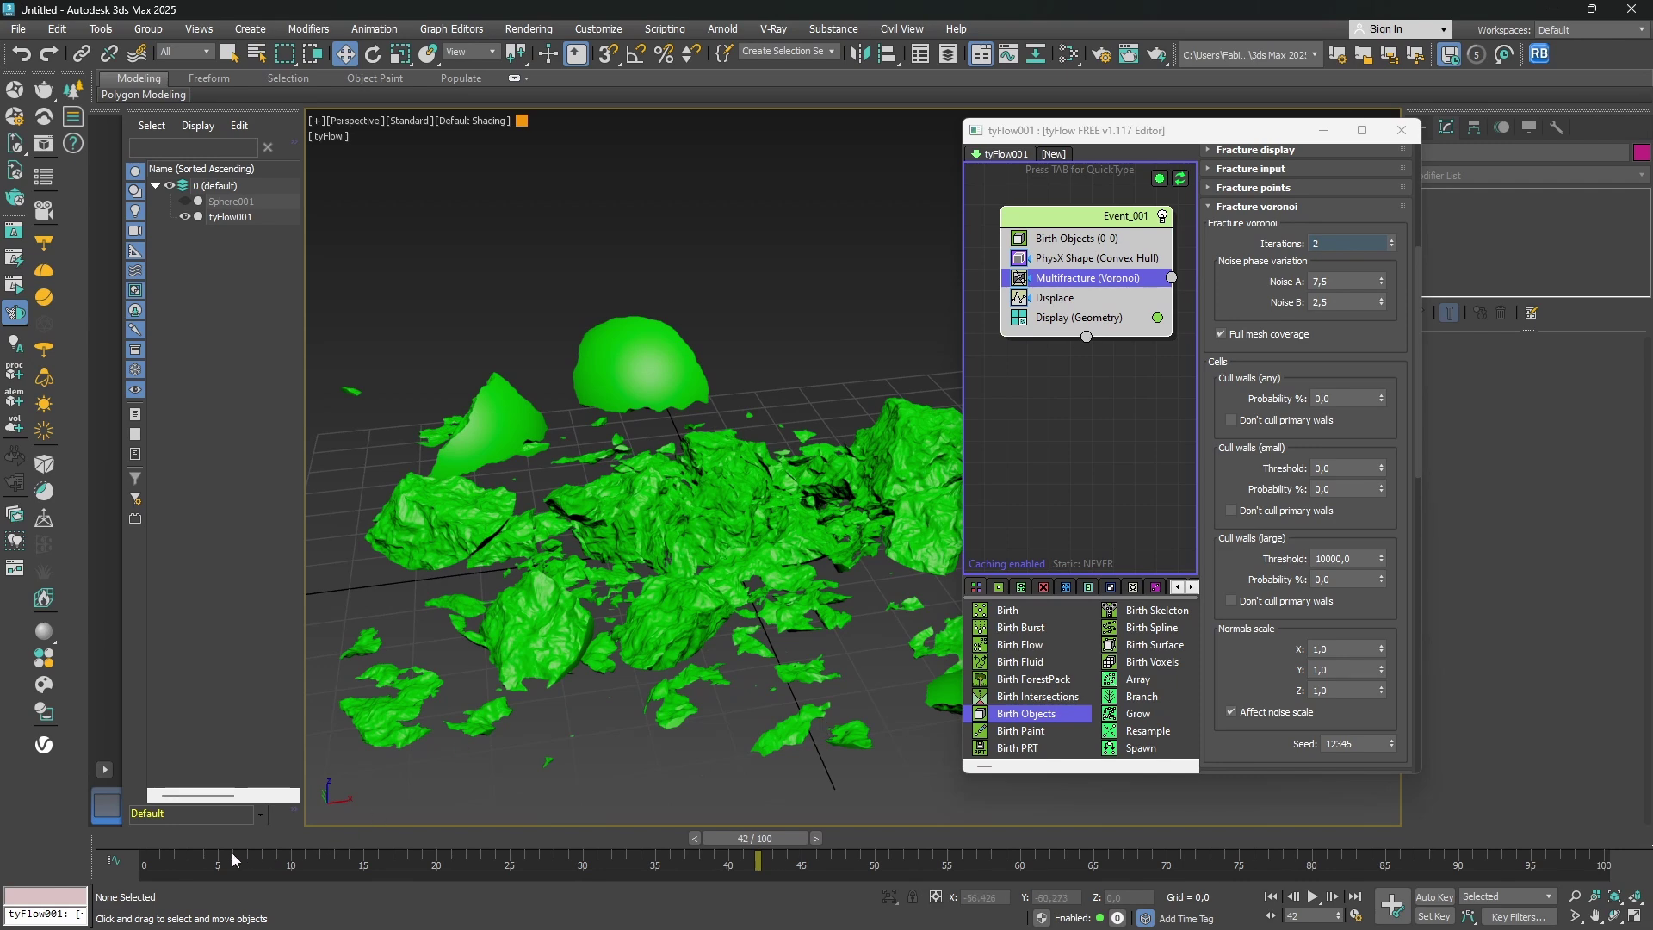
{"action": "left_click_drag", "start_coordinate": [168, 838], "coordinate": [498, 758]}
{"action": "scroll", "coordinate": [619, 631], "scroll_direction": "up", "scroll_amount": 3}
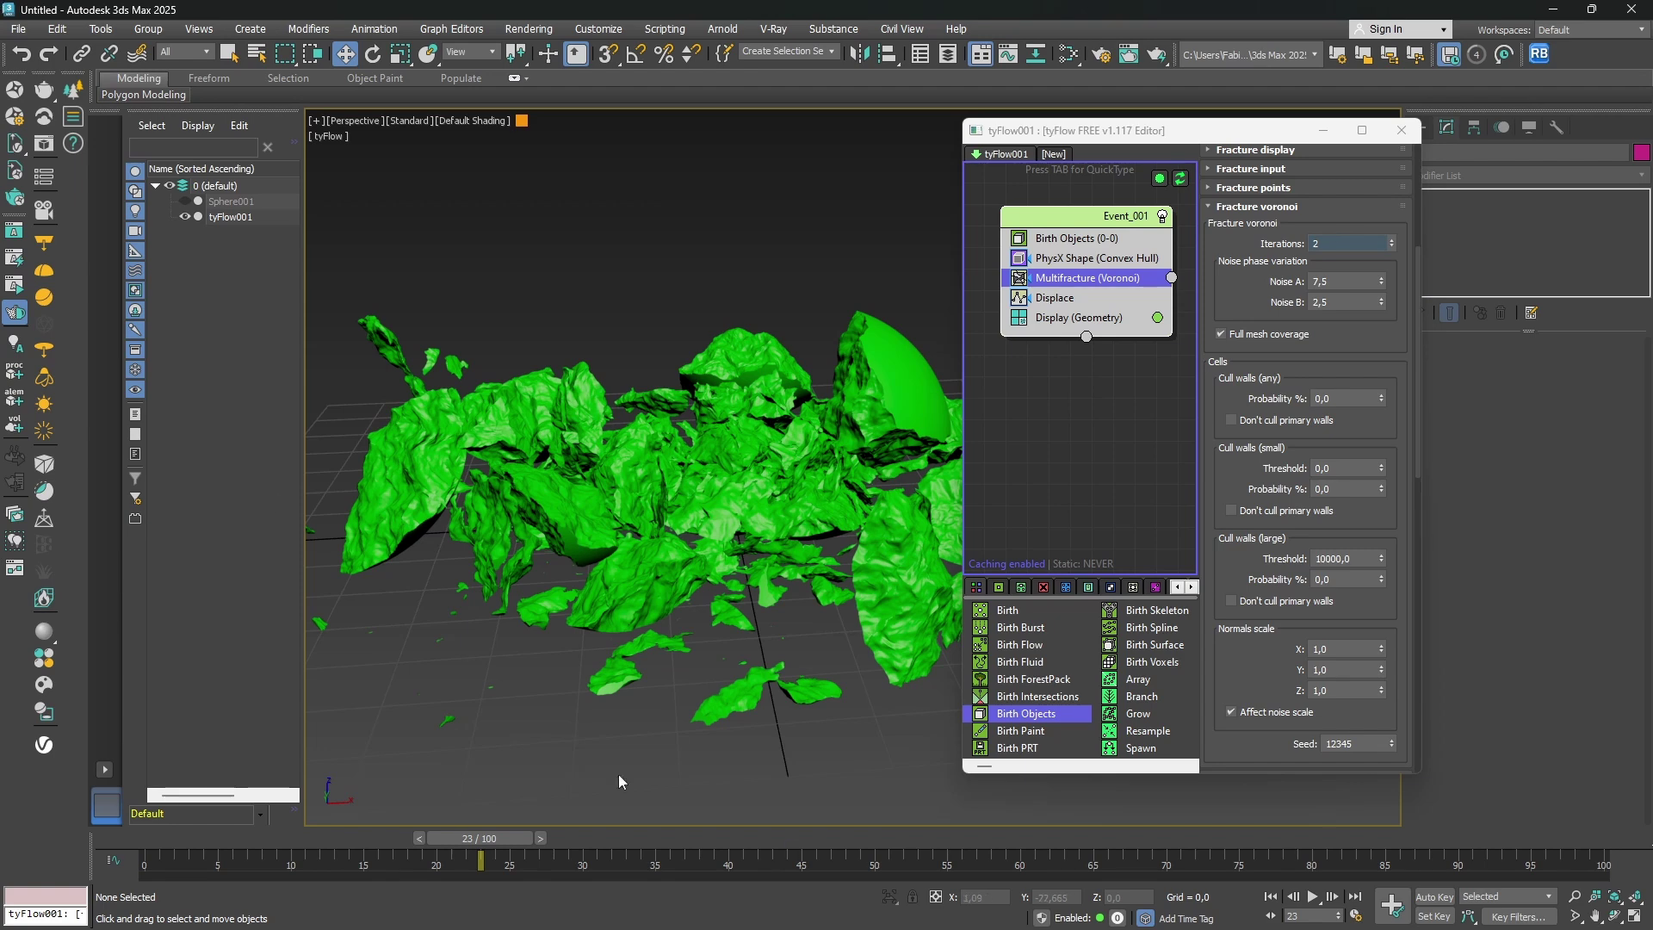
{"action": "left_click_drag", "start_coordinate": [167, 842], "coordinate": [127, 833]}
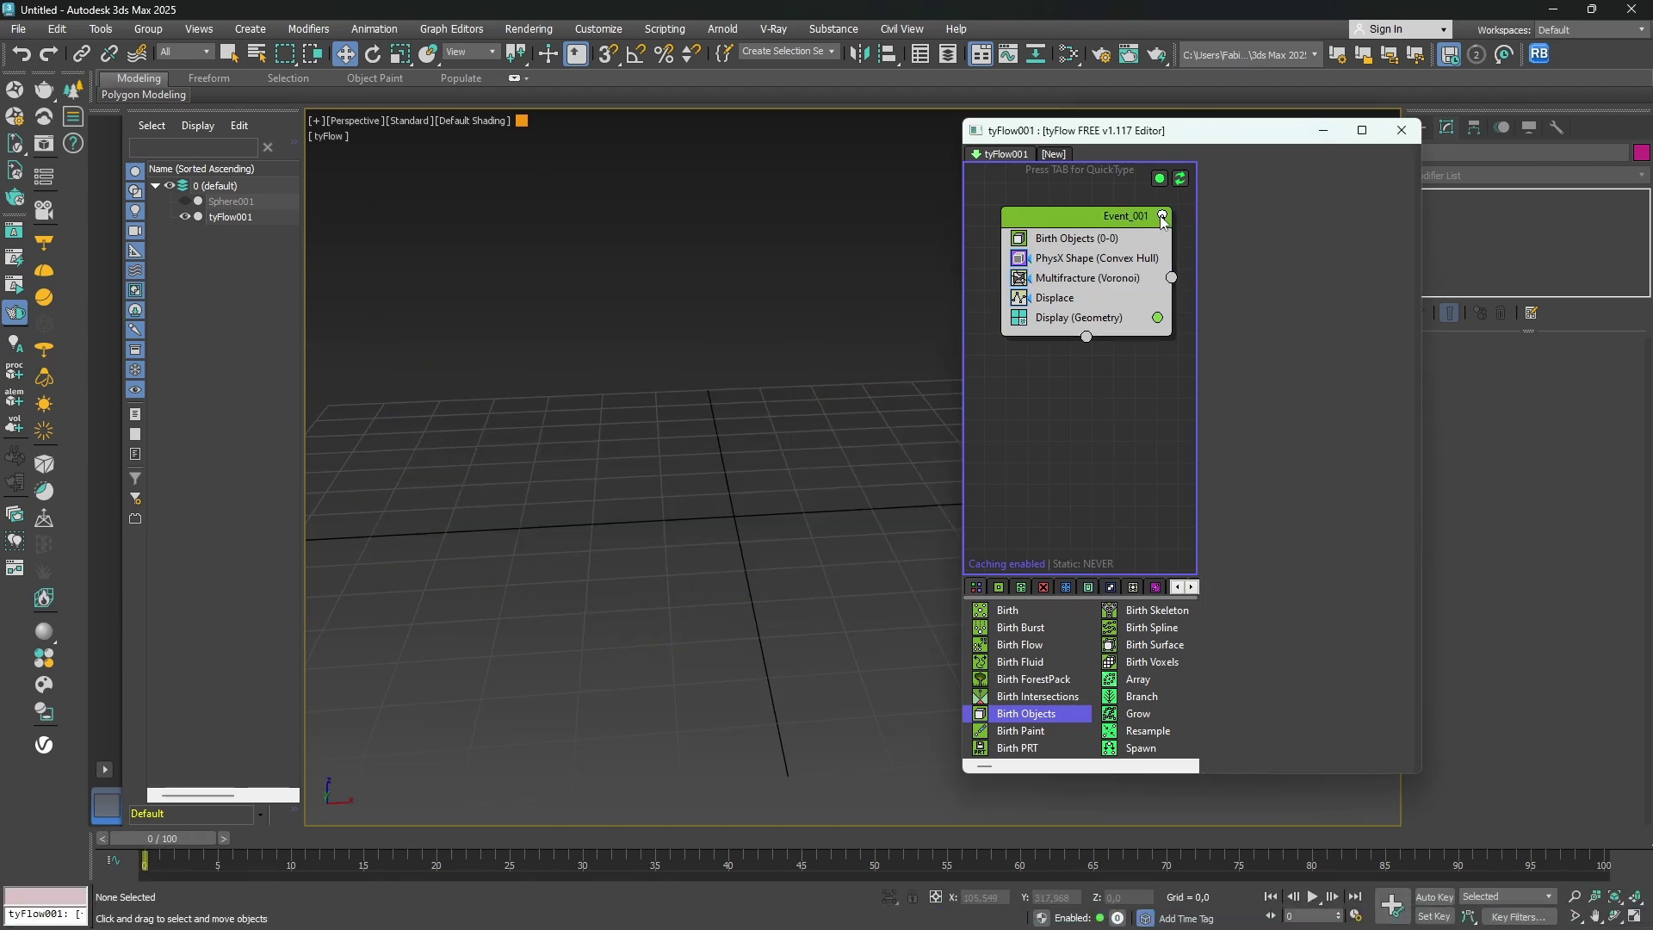
Disable Event_001 and paste a copy of its Voronoi Multifracture operator as a separate event below it.
{"action": "left_click", "coordinate": [1162, 217]}
{"action": "left_click", "coordinate": [1080, 282]}
{"action": "right_click", "coordinate": [1081, 281]}
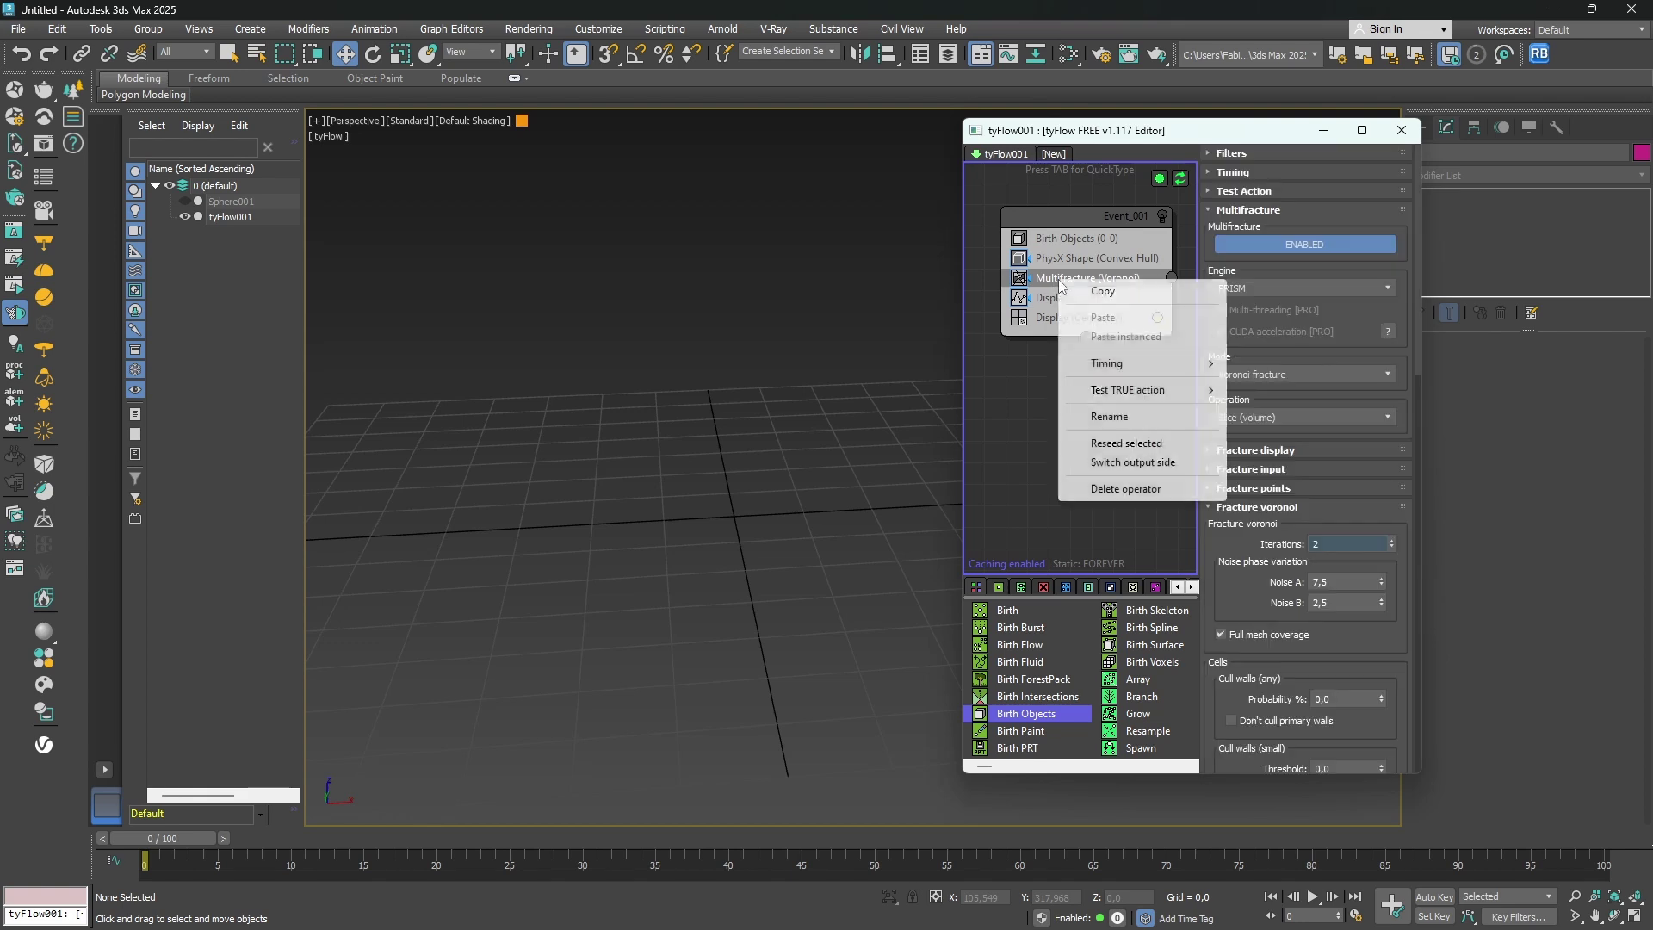
{"action": "left_click", "coordinate": [1089, 292]}
{"action": "right_click", "coordinate": [1040, 408]}
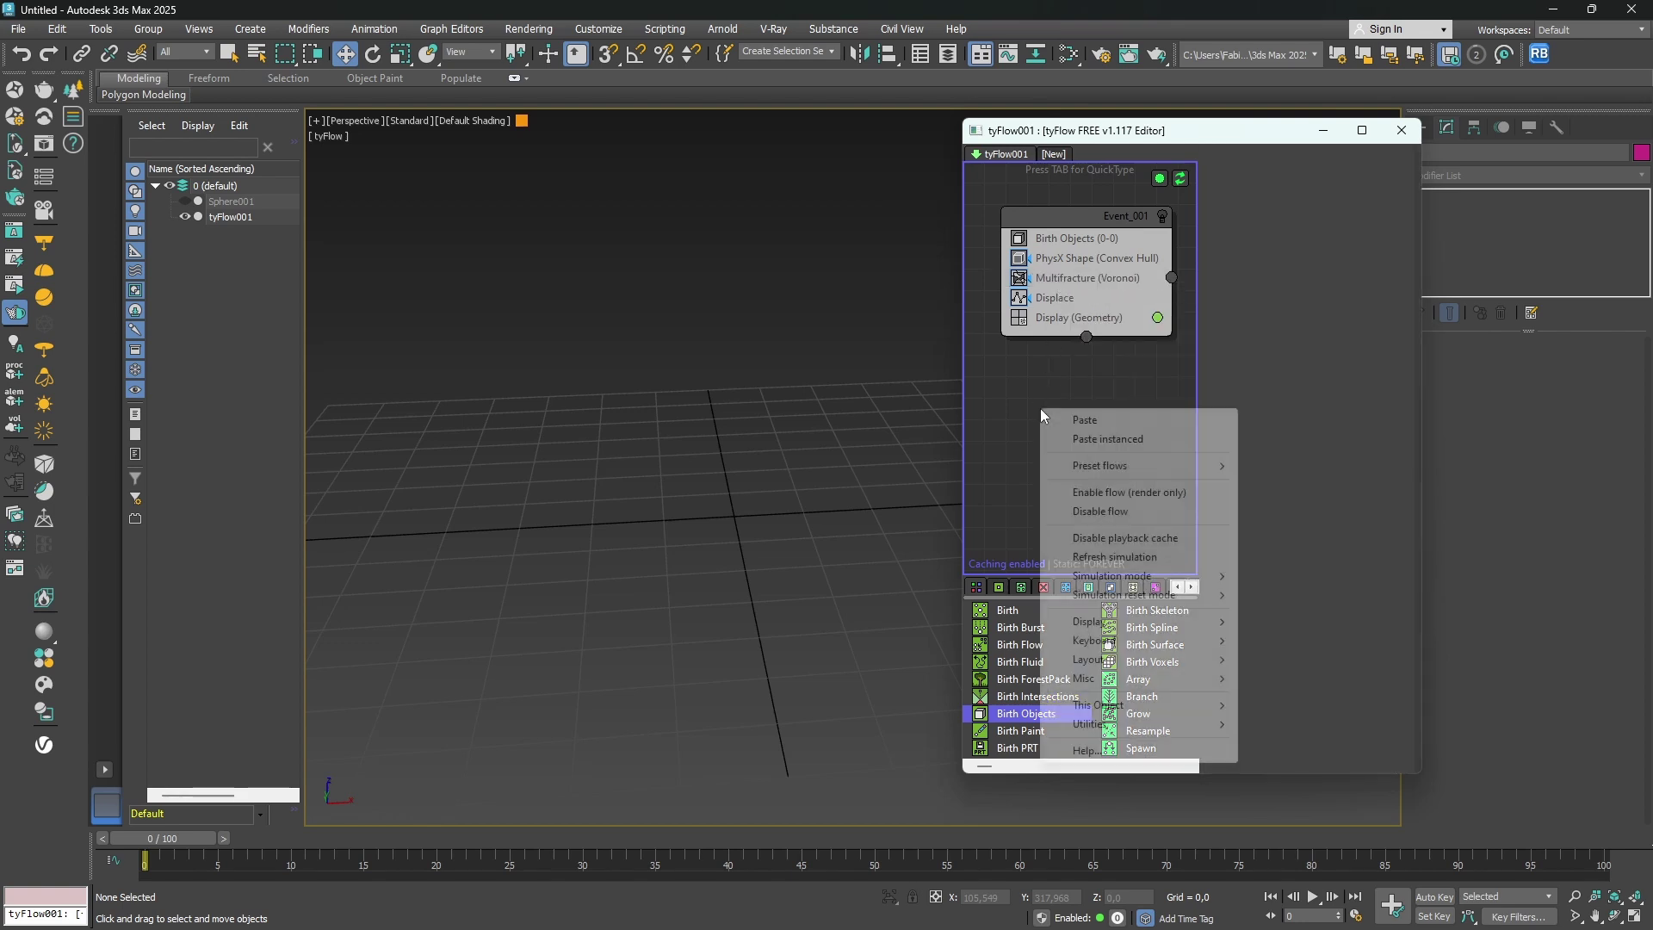
{"action": "left_click", "coordinate": [1084, 421]}
{"action": "left_click", "coordinate": [1061, 432]}
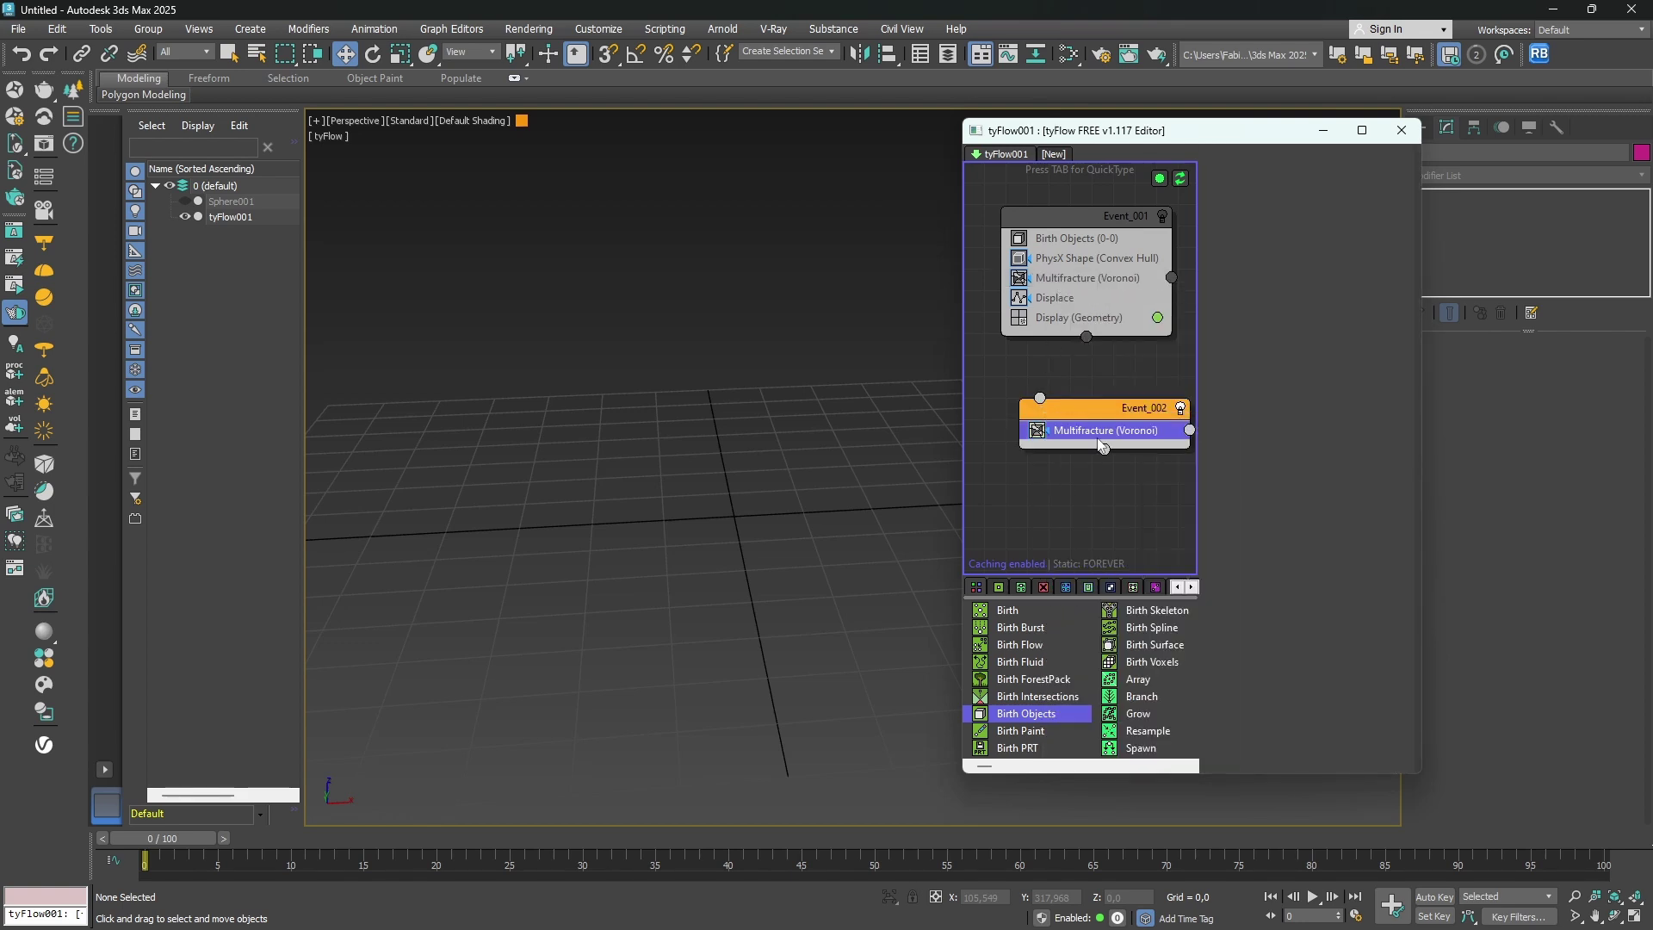
{"action": "mouse_move", "coordinate": [1037, 414]}
{"action": "left_mouse_down"}
{"action": "mouse_move", "coordinate": [987, 402]}
{"action": "mouse_move", "coordinate": [1013, 402]}
{"action": "left_mouse_up"}
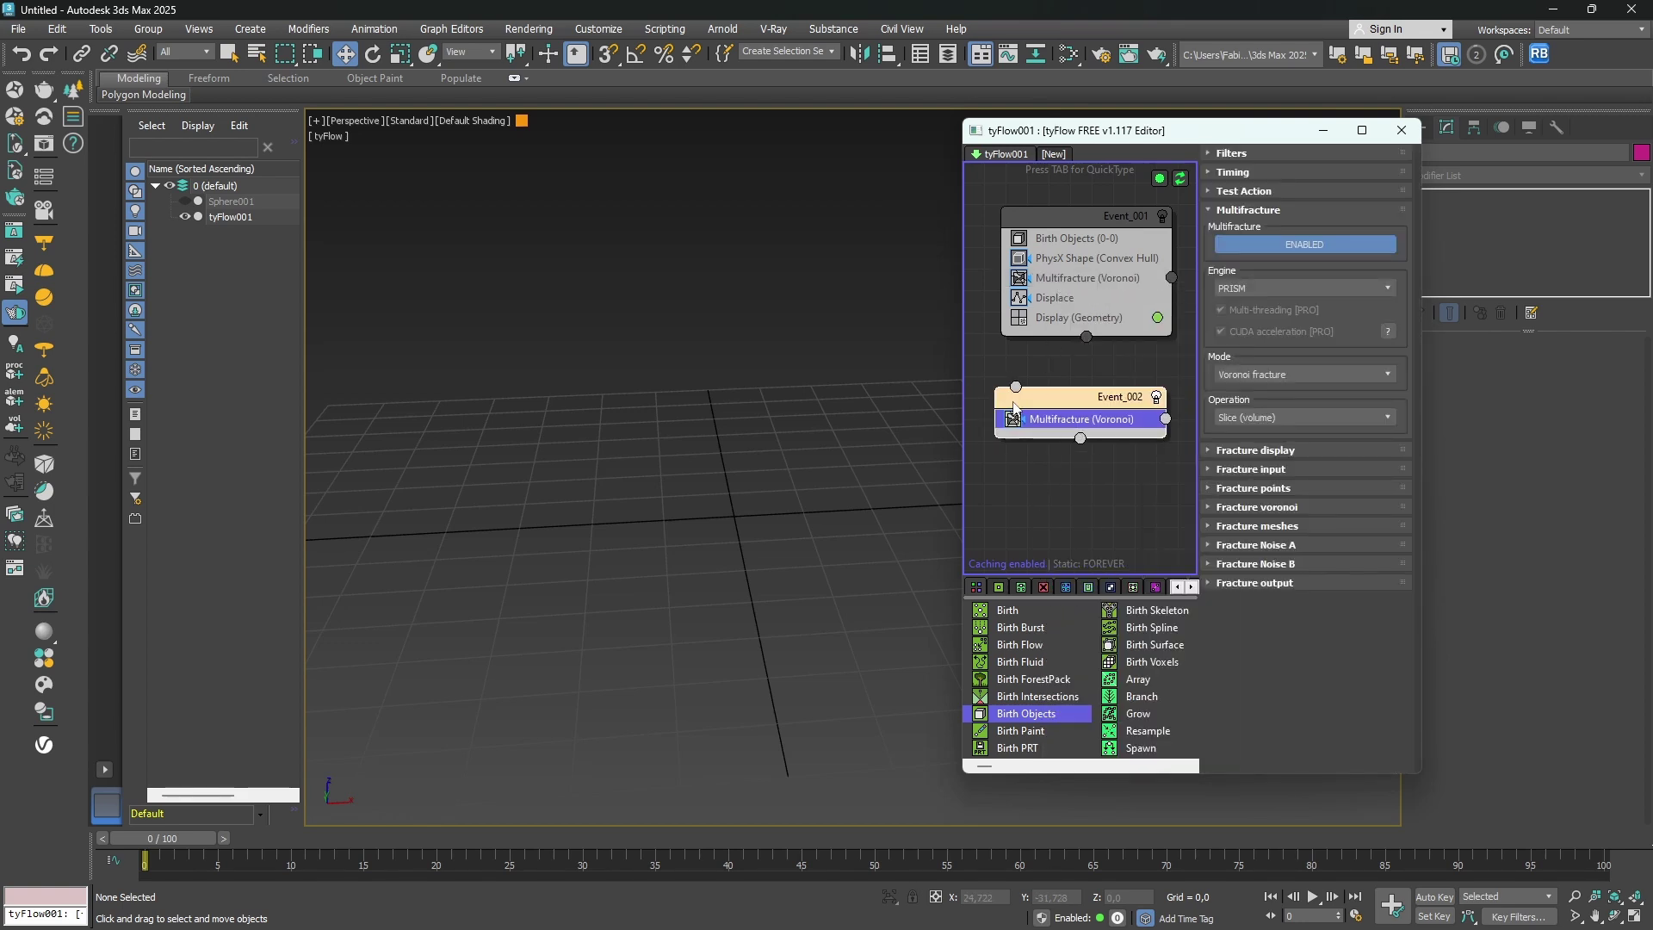
Switch the copied Multifracture operator to Edge fracture mode and review its fracture edges and fracture planes settings.
{"action": "left_click", "coordinate": [1298, 373]}
{"action": "left_click", "coordinate": [1233, 412]}
{"action": "left_click", "coordinate": [1234, 488]}
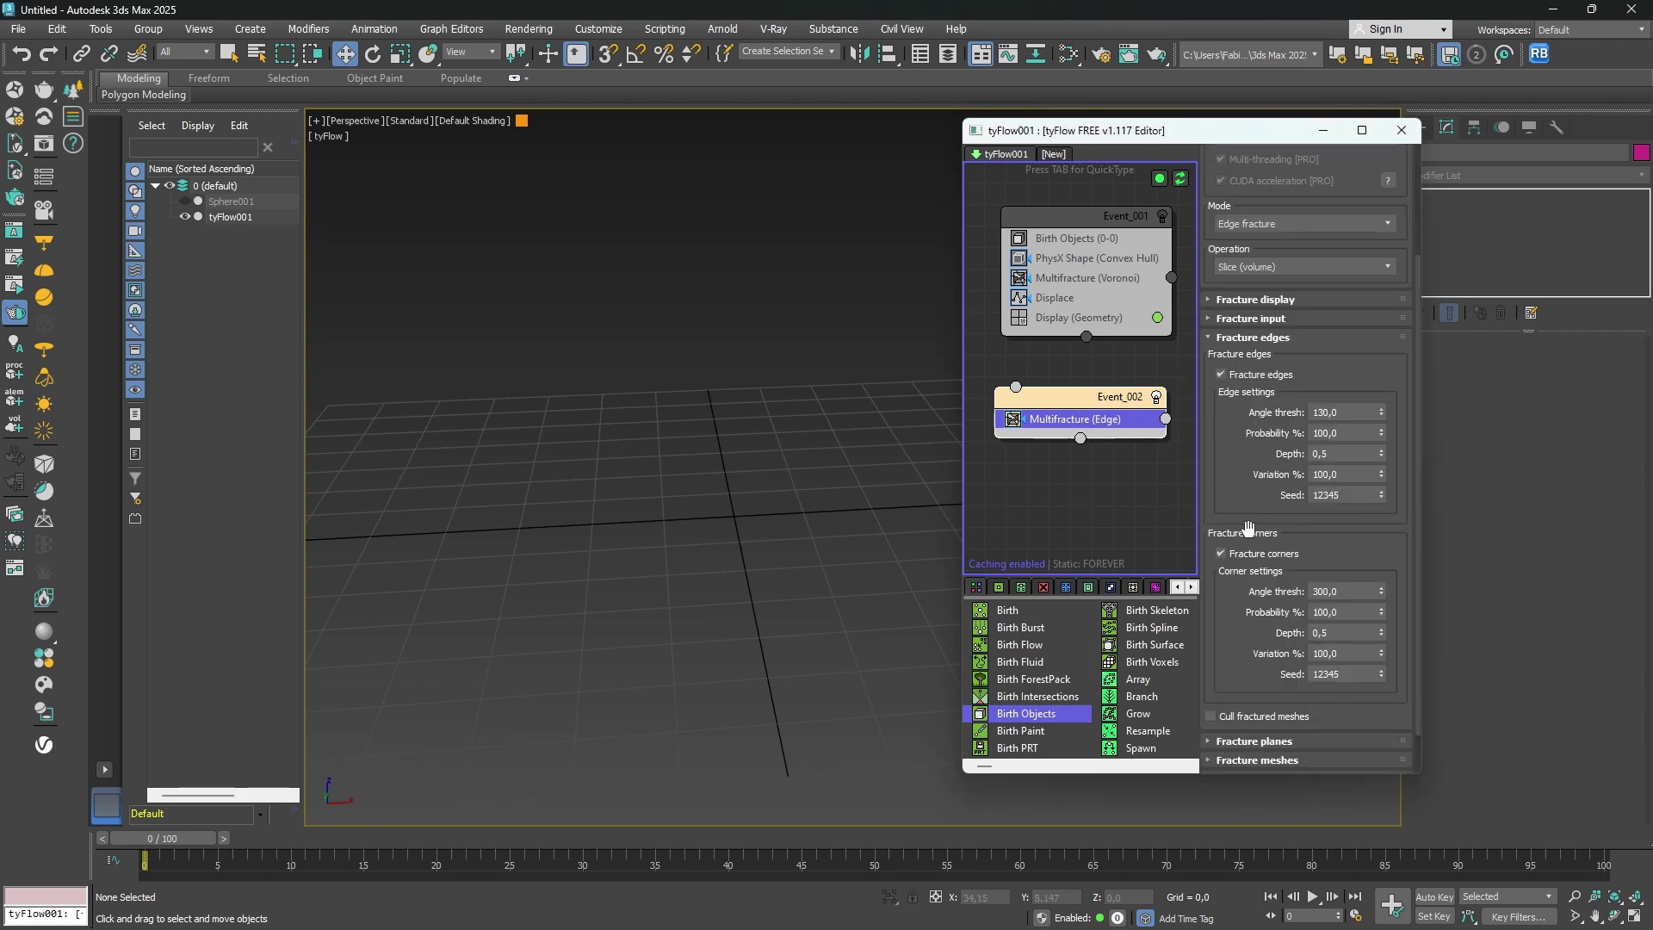
{"action": "scroll", "coordinate": [1240, 629], "scroll_direction": "down", "scroll_amount": 3}
{"action": "left_click", "coordinate": [1257, 693]}
{"action": "scroll", "coordinate": [1259, 699], "scroll_direction": "down", "scroll_amount": 5}
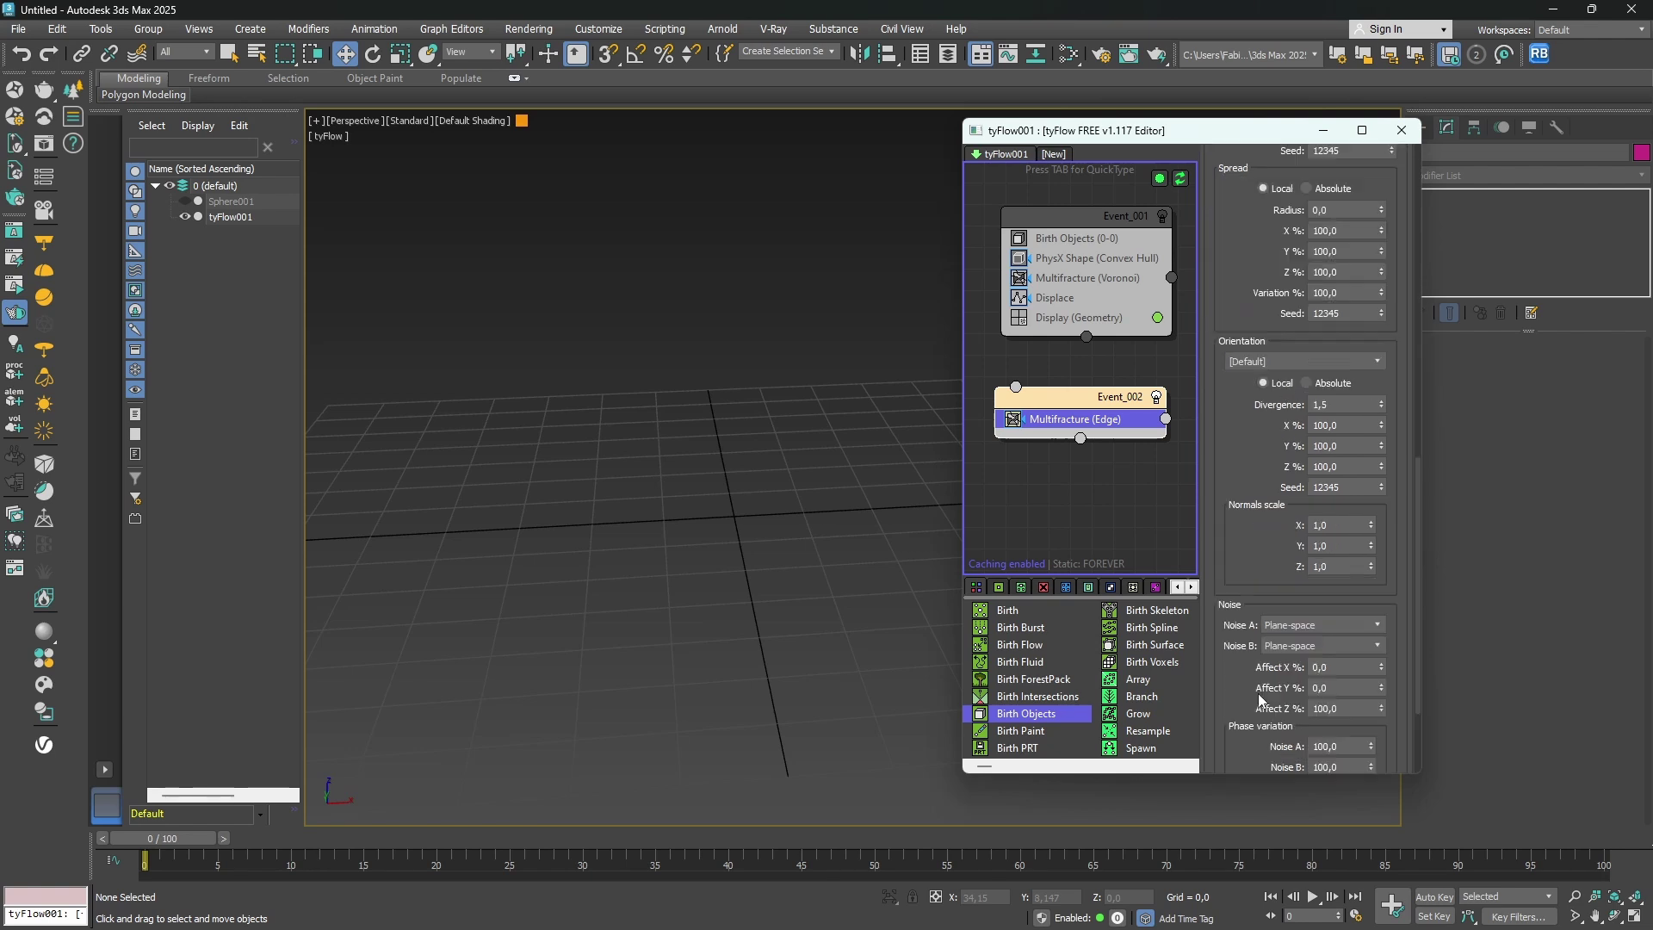
{"action": "left_click_drag", "start_coordinate": [1246, 529], "coordinate": [1283, 515]}
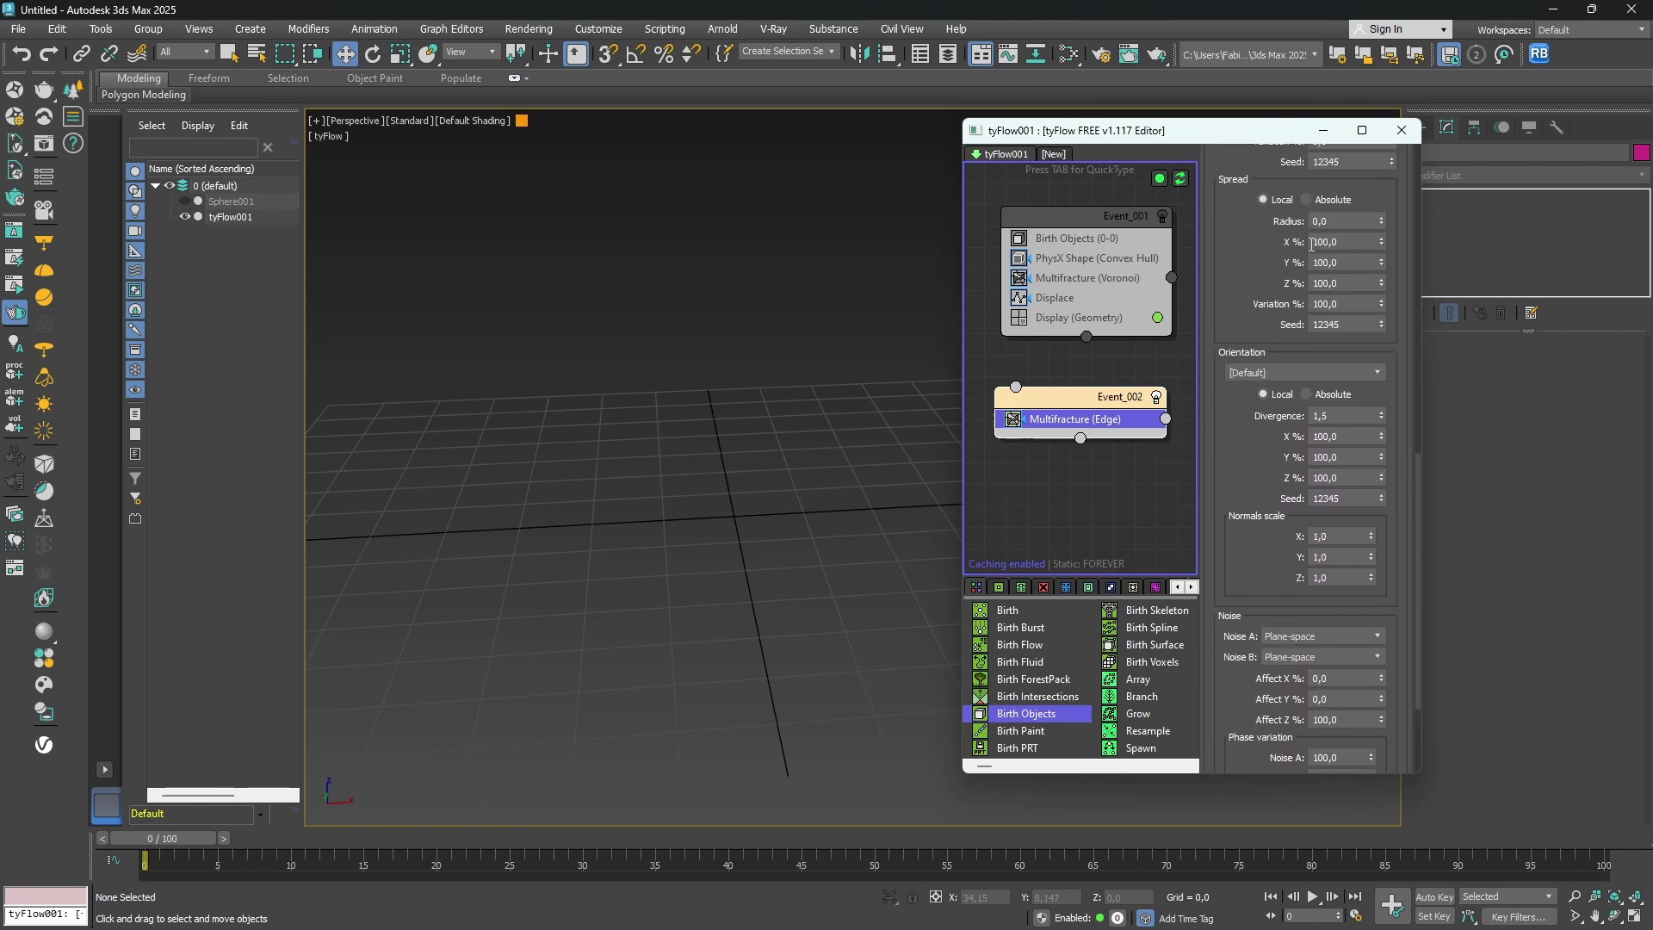
{"action": "scroll", "coordinate": [1283, 258], "scroll_direction": "up", "scroll_amount": 10}
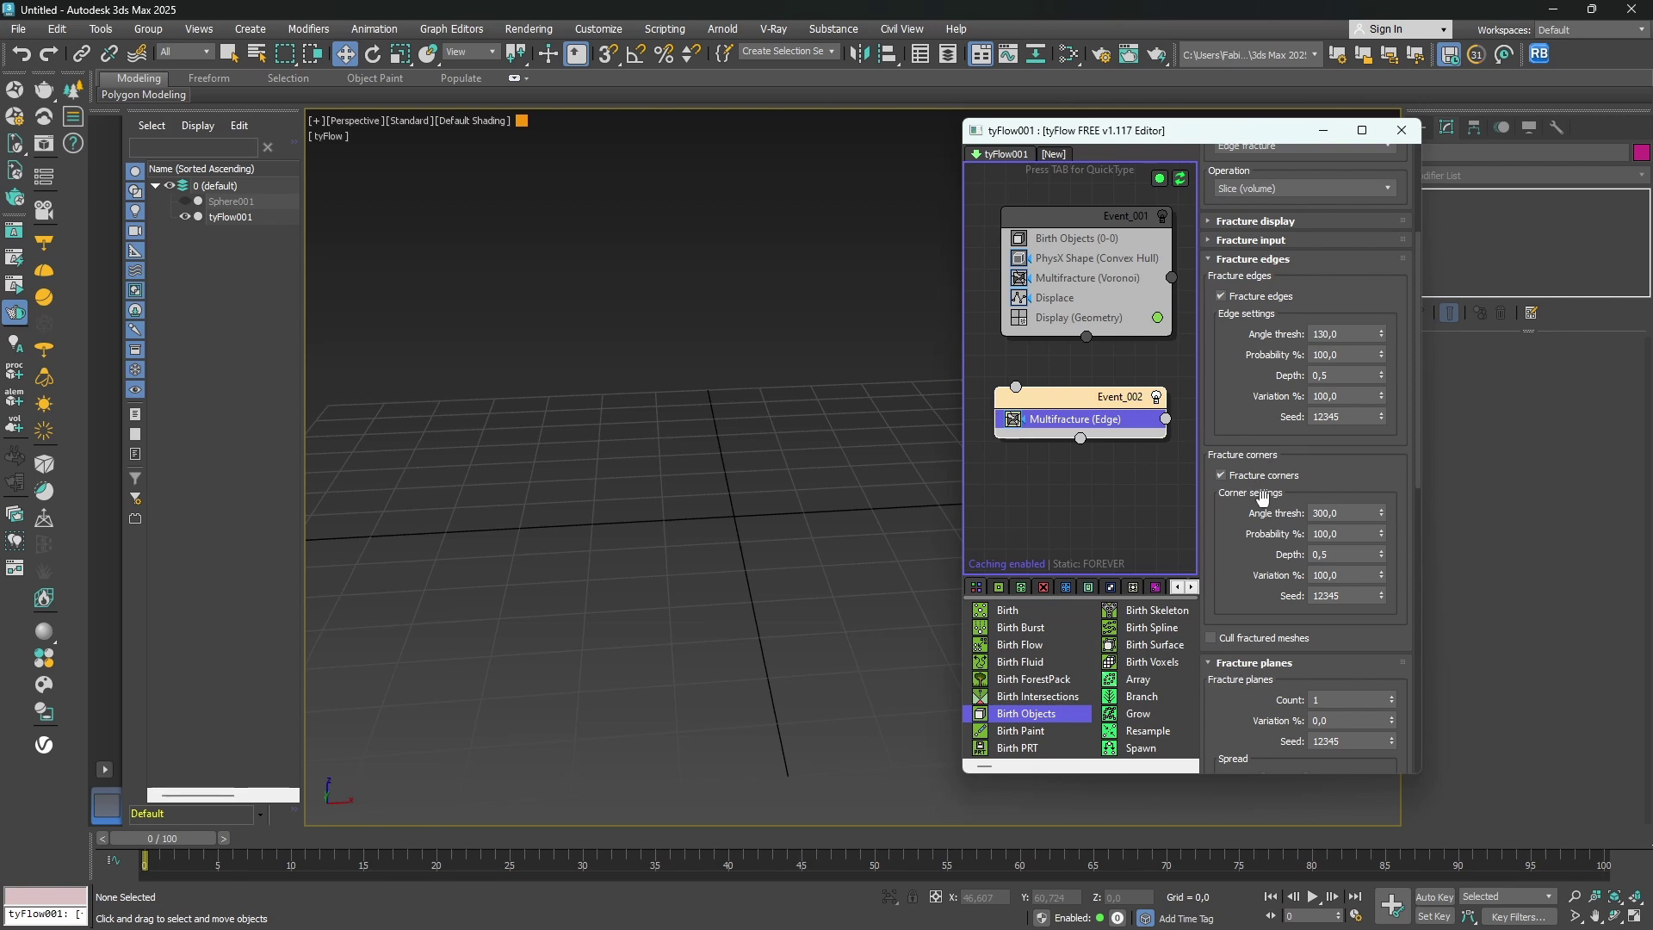
Set the probability to 50% for both the fracture edges and the fracture corners of the Edge Multifracture operator.
{"action": "left_click_drag", "start_coordinate": [1343, 355], "coordinate": [1242, 352]}
{"action": "type", "text": "50"}
{"action": "key", "text": "Return"}
{"action": "double_click", "coordinate": [1343, 533]}
{"action": "type", "text": "50"}
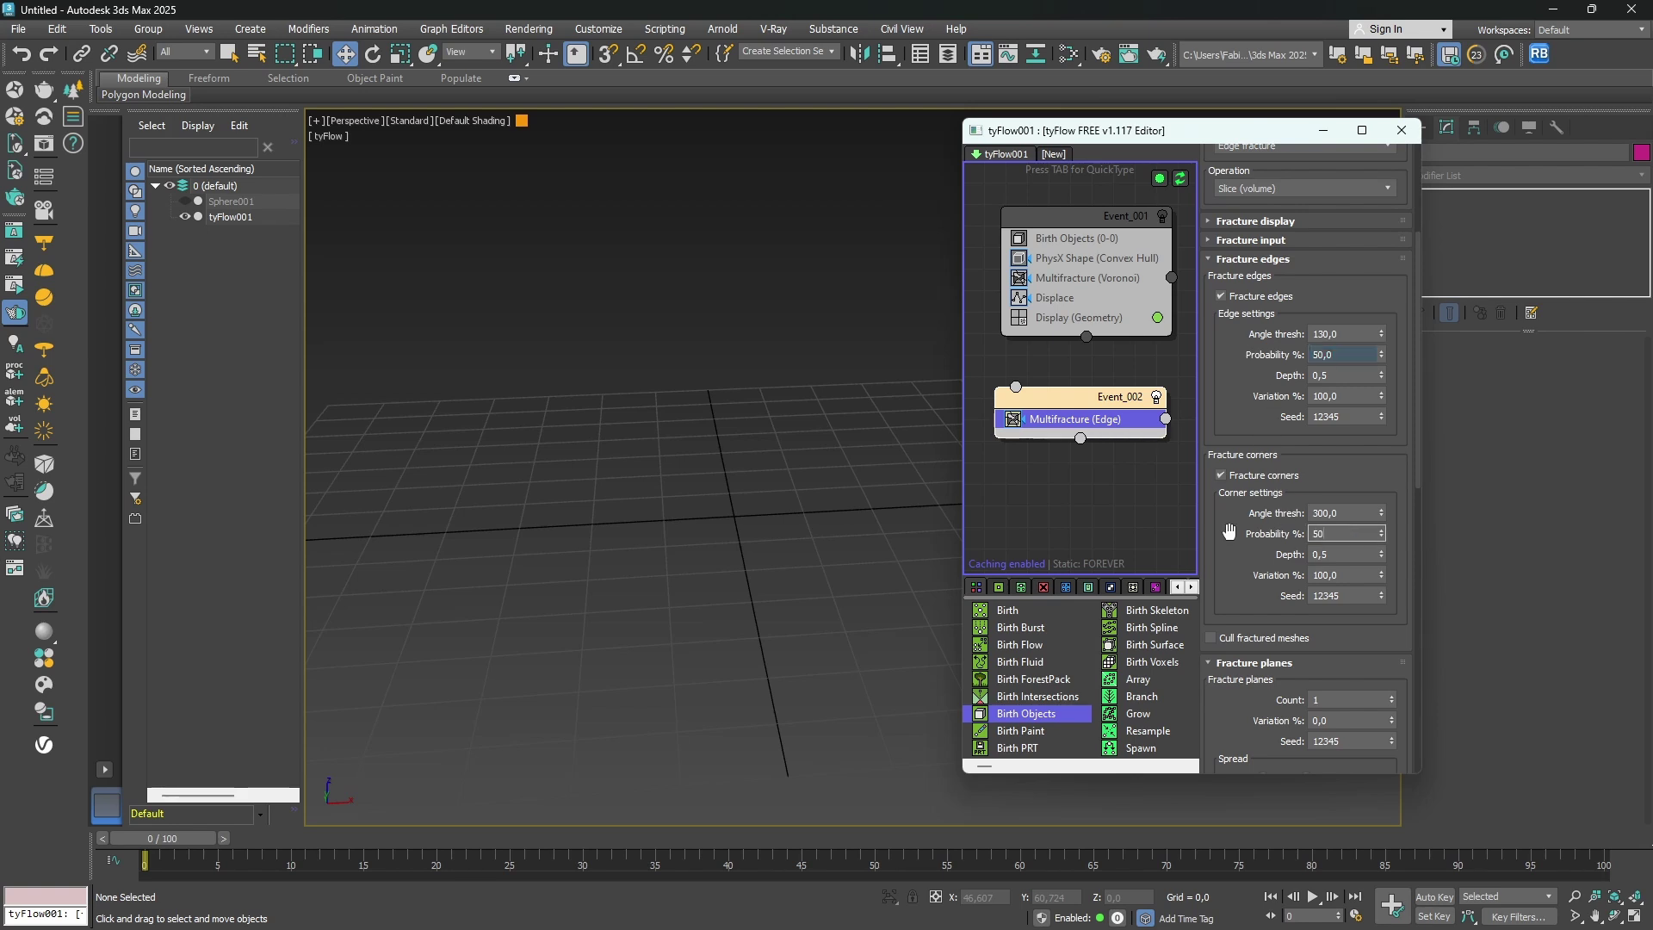
{"action": "key", "text": "Return"}
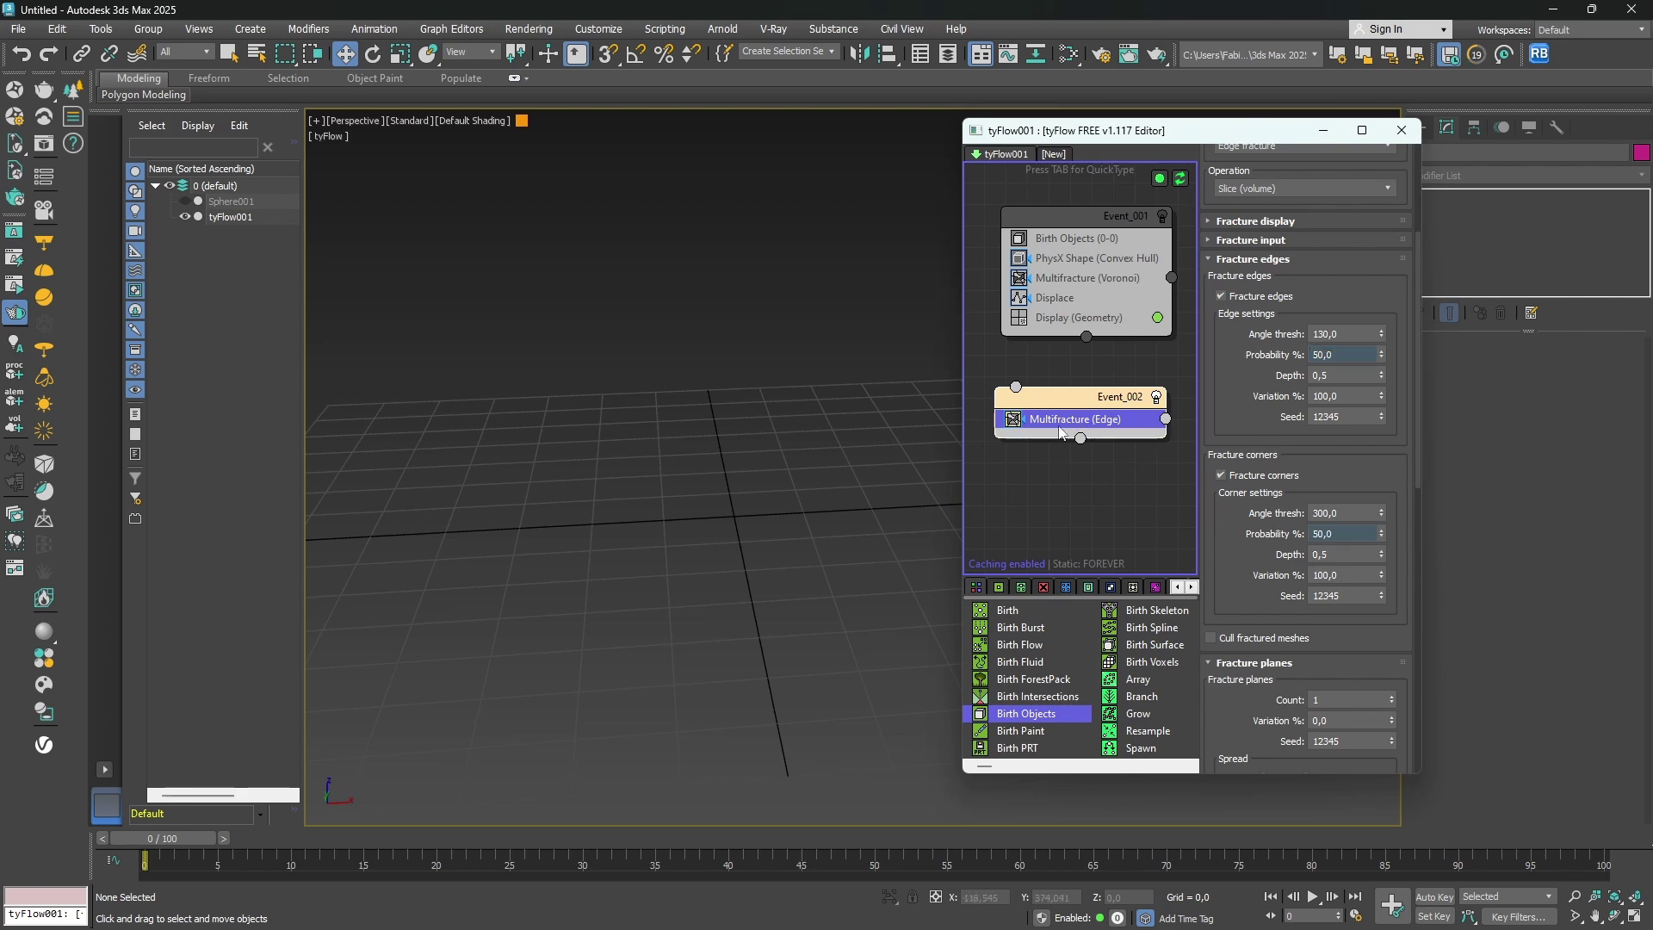
Move the Edge Multifracture operator into Event_001 between the Voronoi Multifracture and Displace operators, and delete the emptied Event_002.
{"action": "left_click_drag", "start_coordinate": [1061, 431], "coordinate": [1064, 297]}
{"action": "left_click", "coordinate": [1131, 402]}
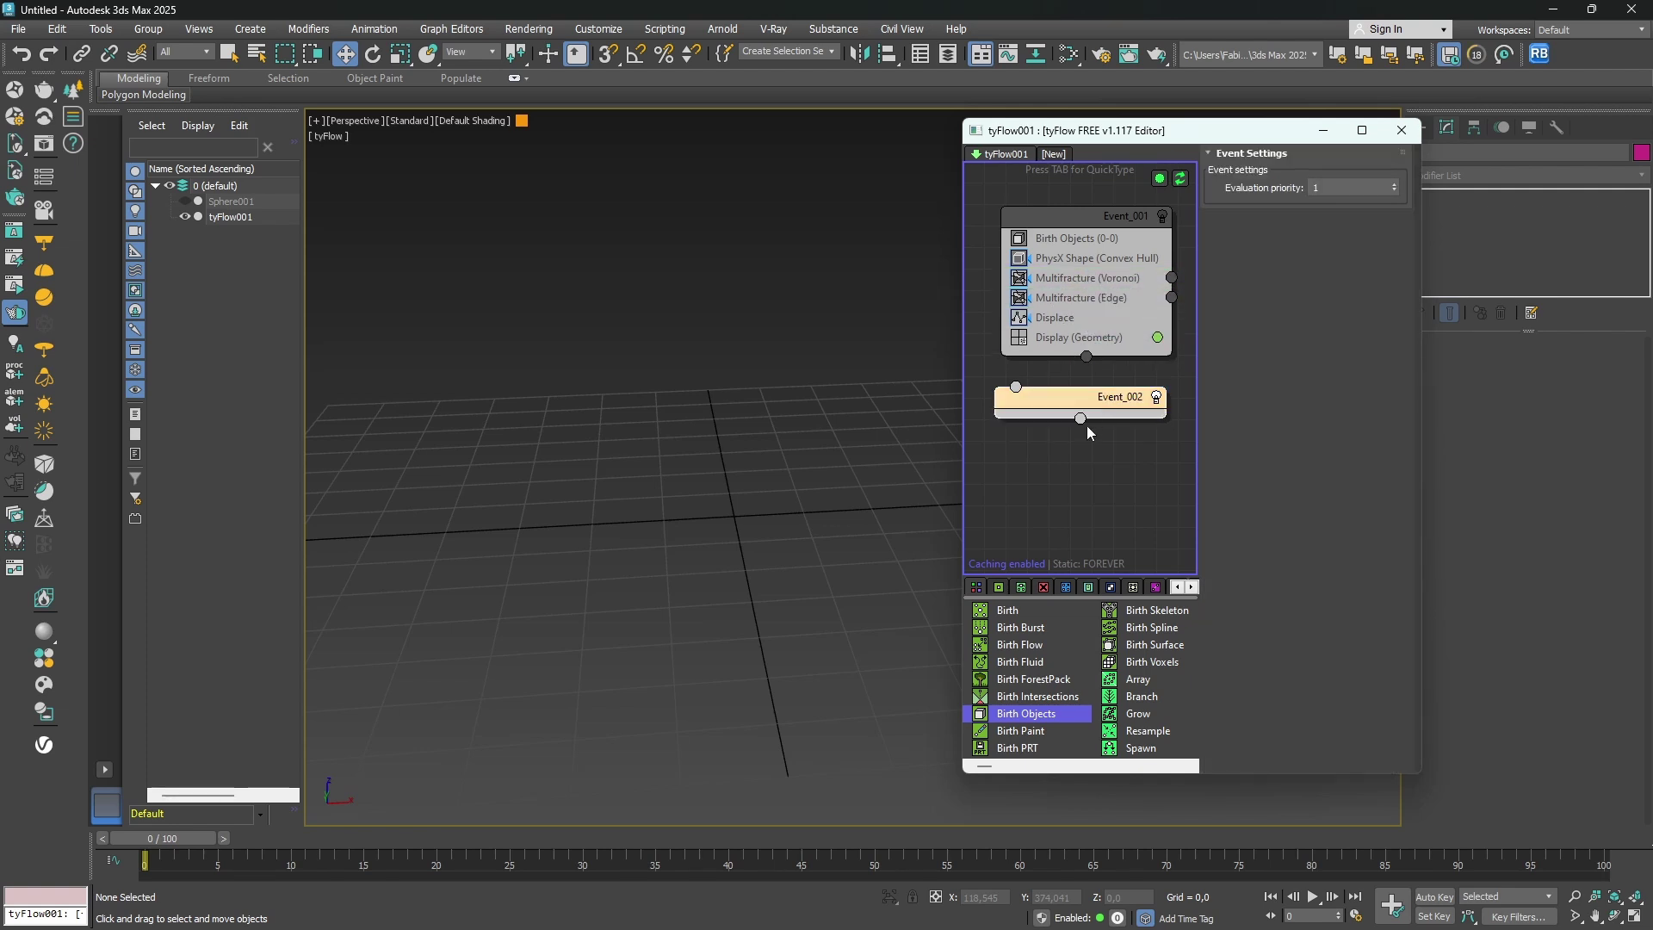
{"action": "key", "text": "Delete"}
Re-enable Event_001 and inspect the edge-fractured debris at frame 45 from several angles.
{"action": "left_click", "coordinate": [1162, 217]}
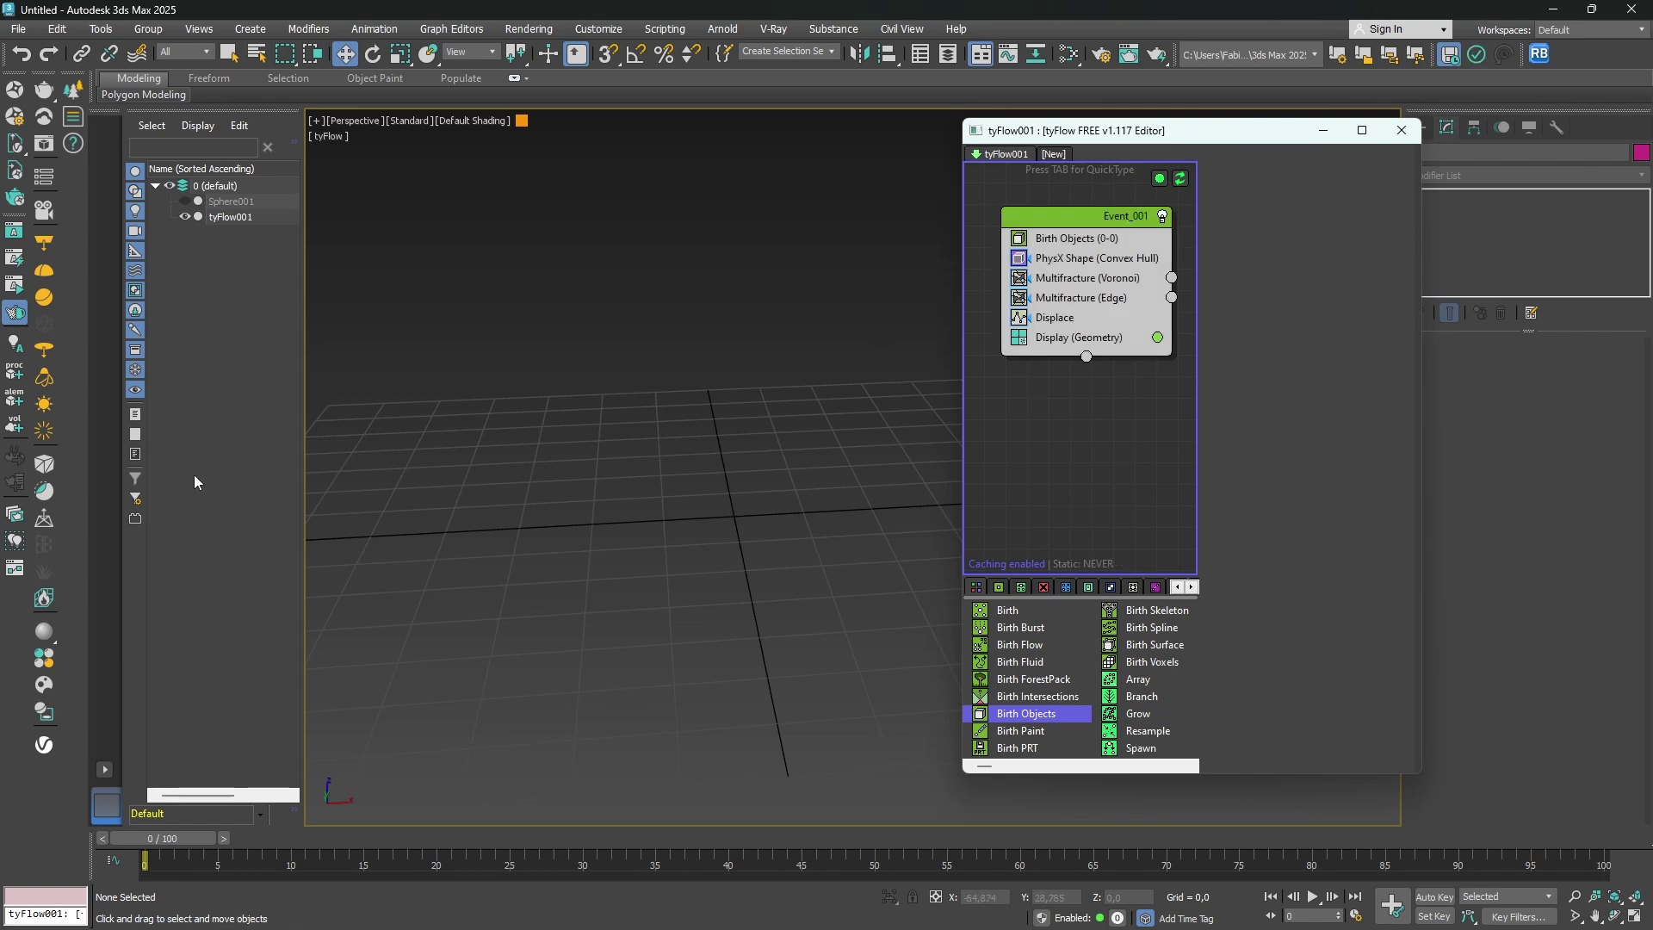
{"action": "left_click", "coordinate": [800, 840]}
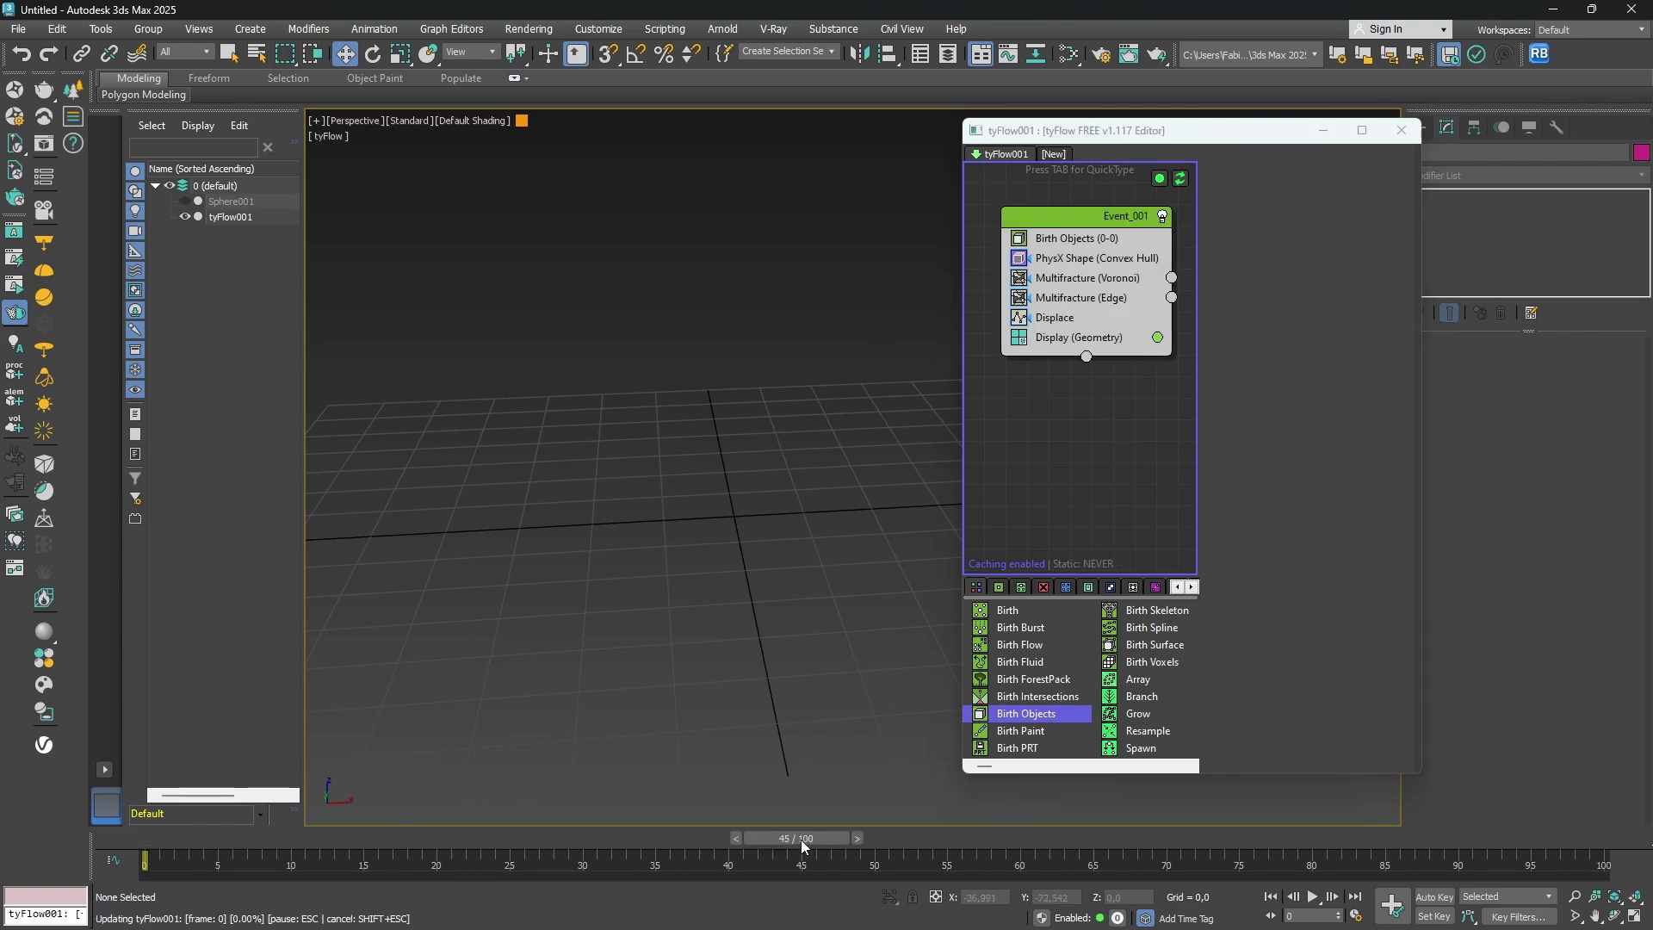
{"action": "middle_click_drag", "start_coordinate": [594, 493], "coordinate": [561, 395], "text": "alt"}
{"action": "scroll", "coordinate": [642, 489], "scroll_direction": "up", "scroll_amount": 5}
{"action": "scroll", "coordinate": [642, 489], "scroll_direction": "down", "scroll_amount": 3}
{"action": "scroll", "coordinate": [562, 395], "scroll_direction": "down", "scroll_amount": 3}
{"action": "mouse_move", "coordinate": [569, 465]}
{"action": "middle_mouse_down", "text": "alt"}
{"action": "mouse_move", "coordinate": [594, 527]}
{"action": "mouse_move", "coordinate": [571, 501]}
{"action": "mouse_move", "coordinate": [569, 465]}
{"action": "mouse_move", "coordinate": [589, 464]}
{"action": "middle_mouse_up", "text": "alt"}
{"action": "scroll", "coordinate": [750, 597], "scroll_direction": "up", "scroll_amount": 3}
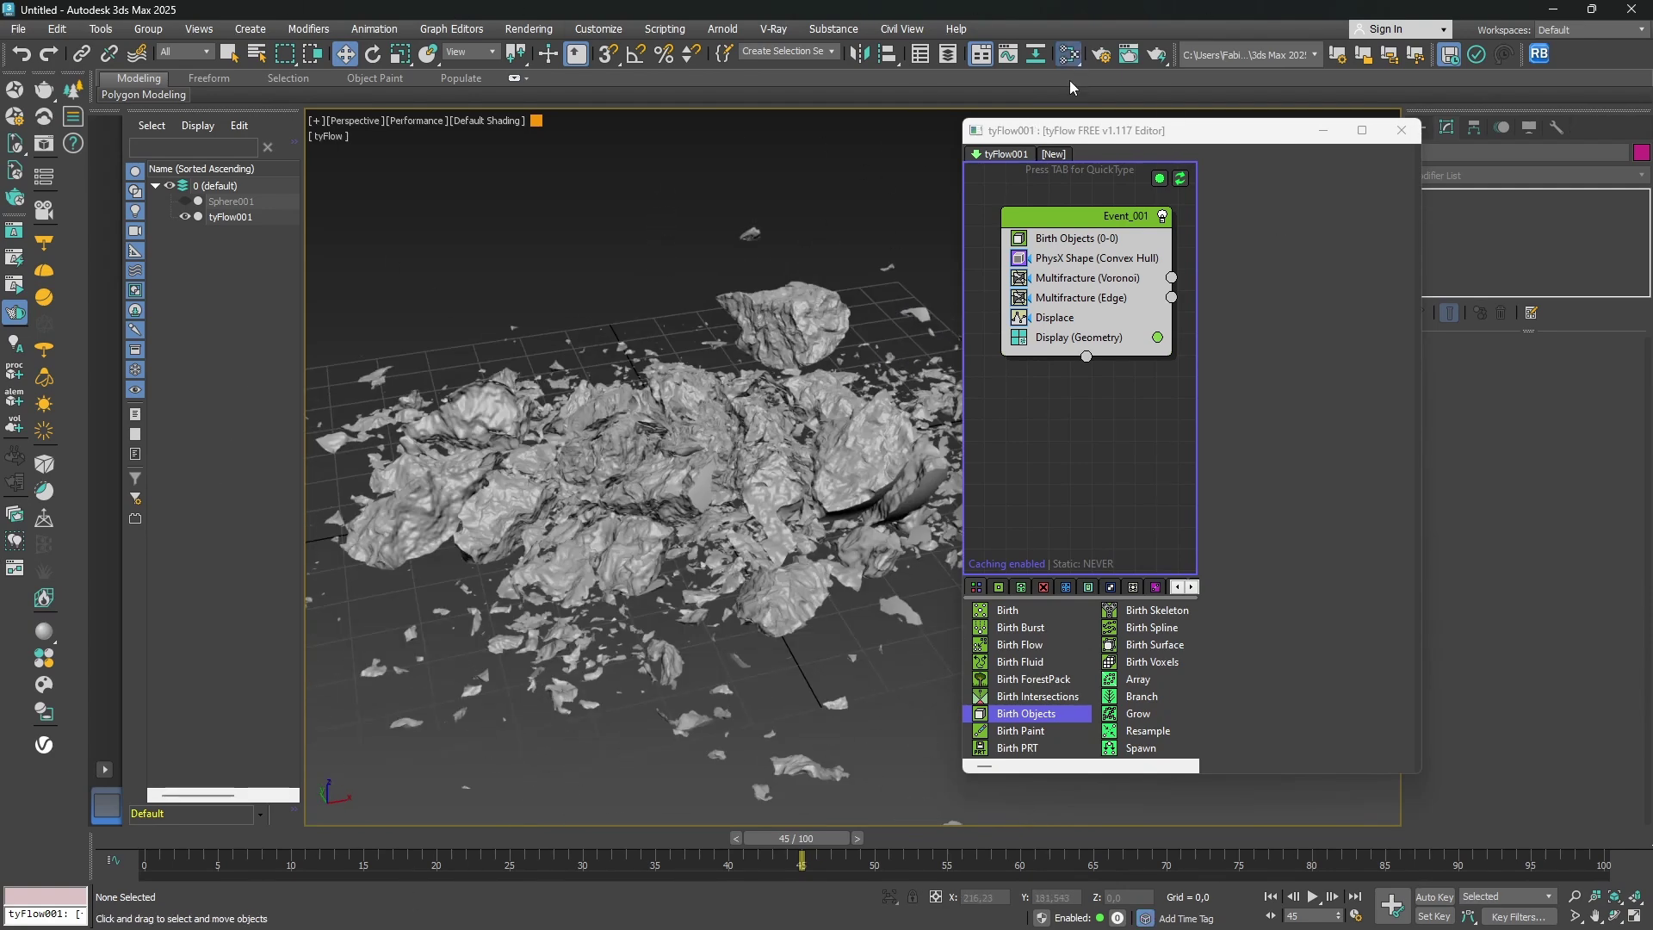
Open the Slate Material Editor and resize and place its window so the debris remains visible beside it.
{"action": "key", "text": "m"}
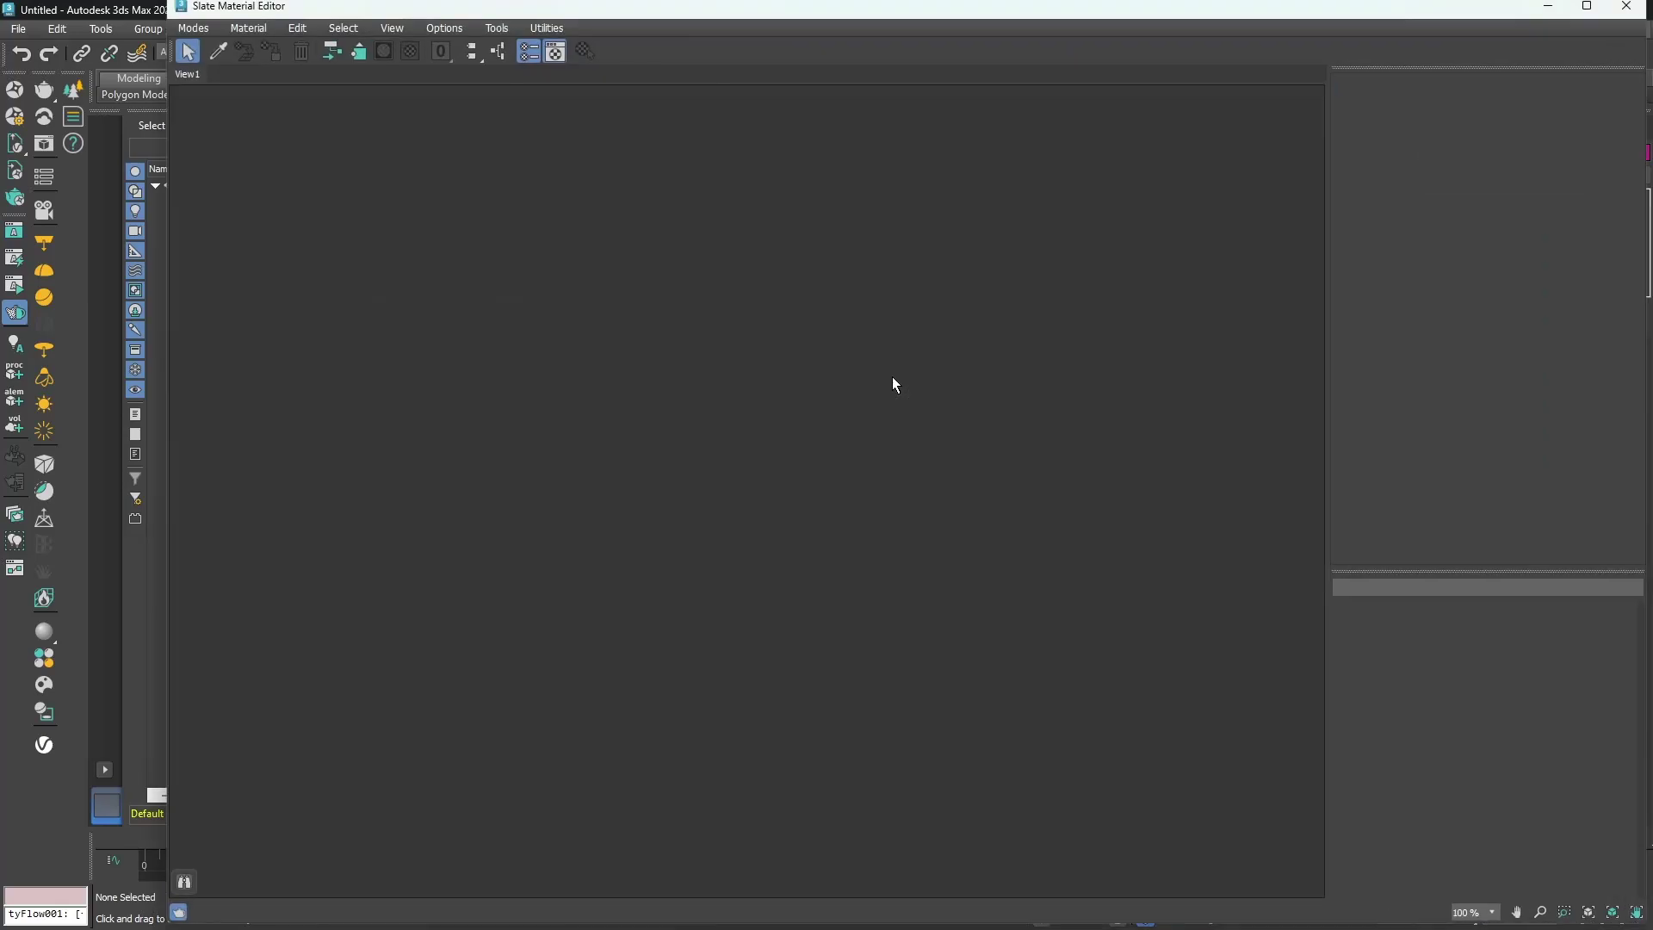
{"action": "left_click", "coordinate": [1587, 7]}
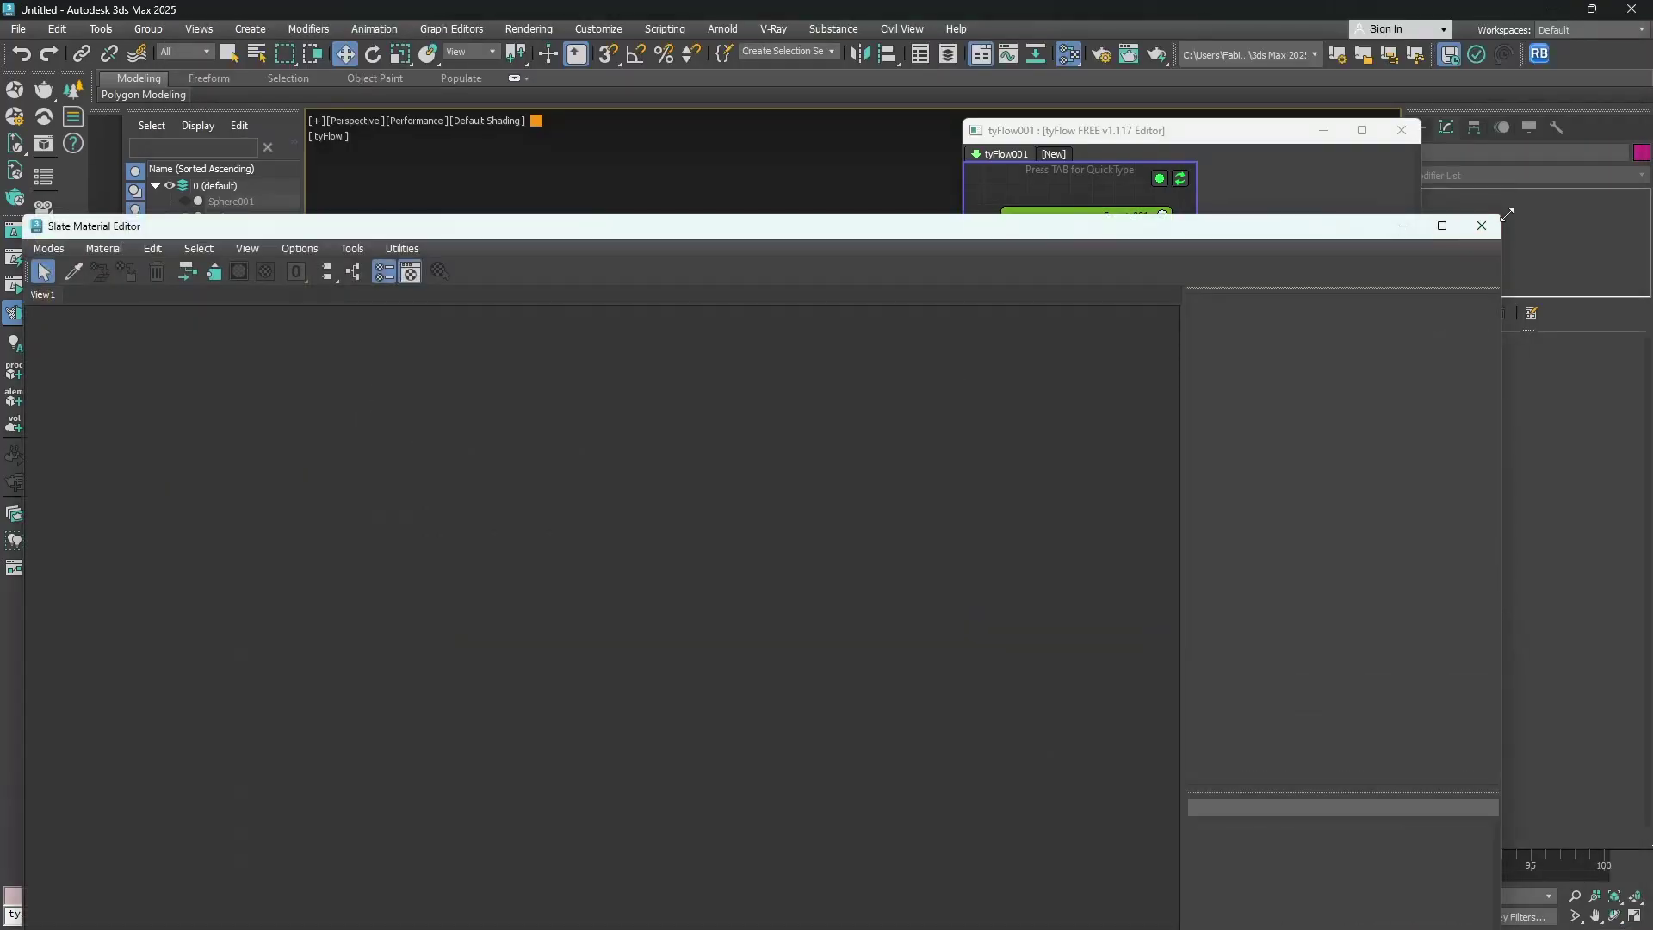
{"action": "left_click_drag", "start_coordinate": [1513, 221], "coordinate": [531, 479]}
{"action": "left_click_drag", "start_coordinate": [384, 492], "coordinate": [1055, 242]}
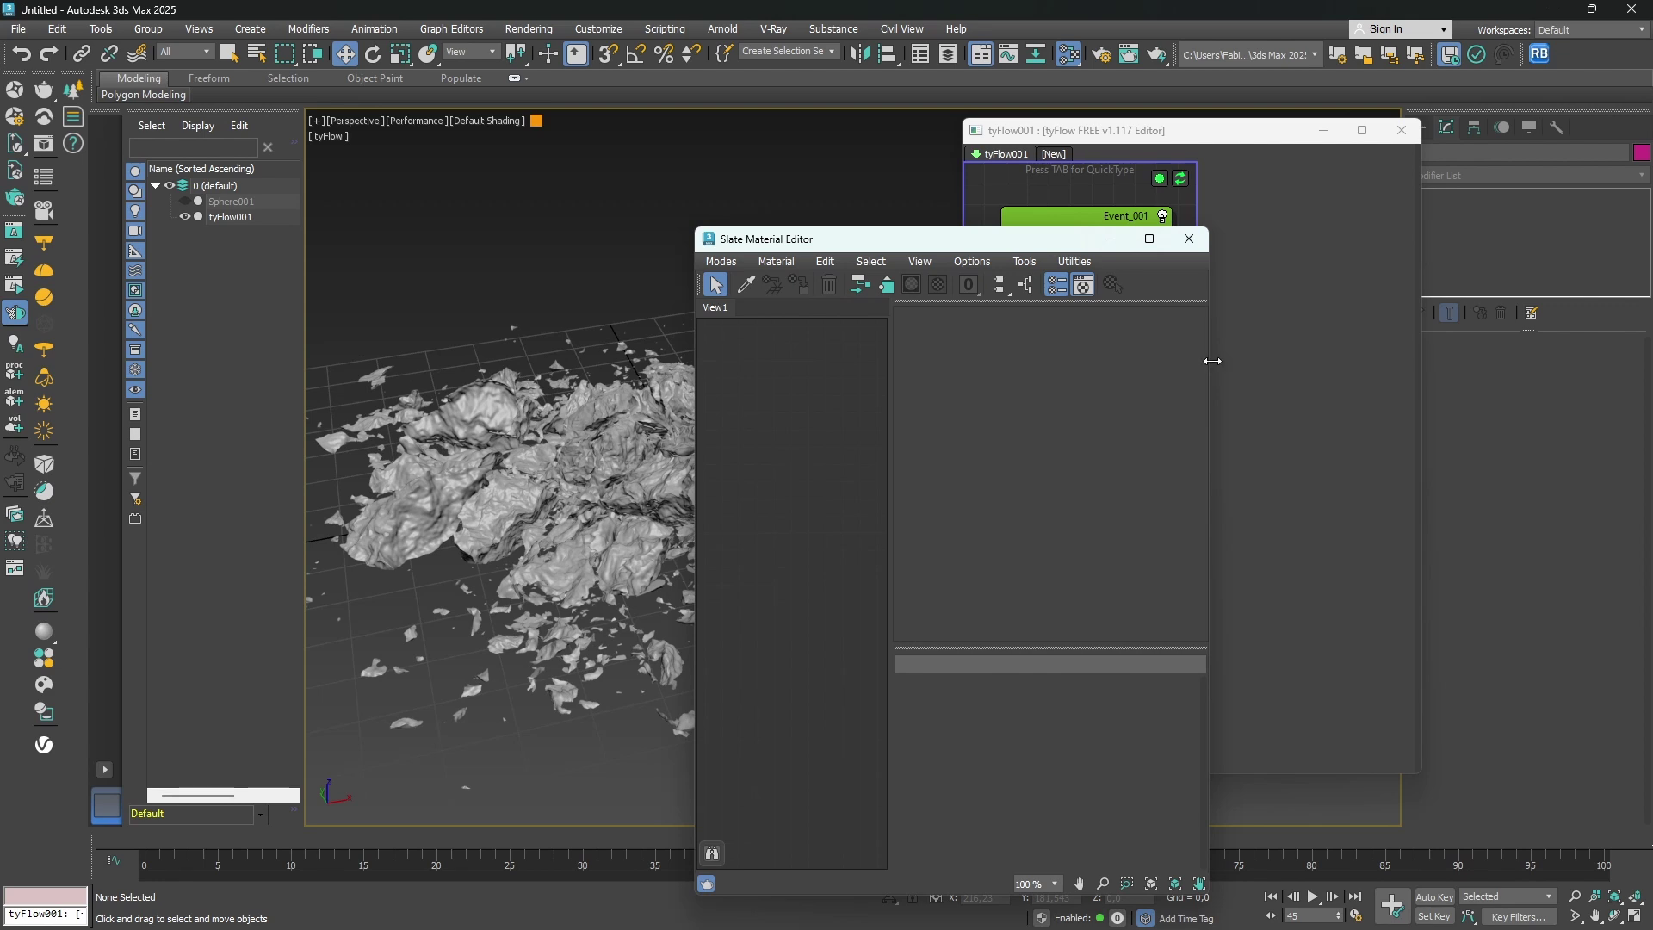
{"action": "left_click_drag", "start_coordinate": [1212, 360], "coordinate": [1371, 362]}
Create a Multi/Sub-Object material in the material graph and set its number of materials to 2.
{"action": "right_click", "coordinate": [793, 406]}
{"action": "mouse_move", "coordinate": [840, 419]}
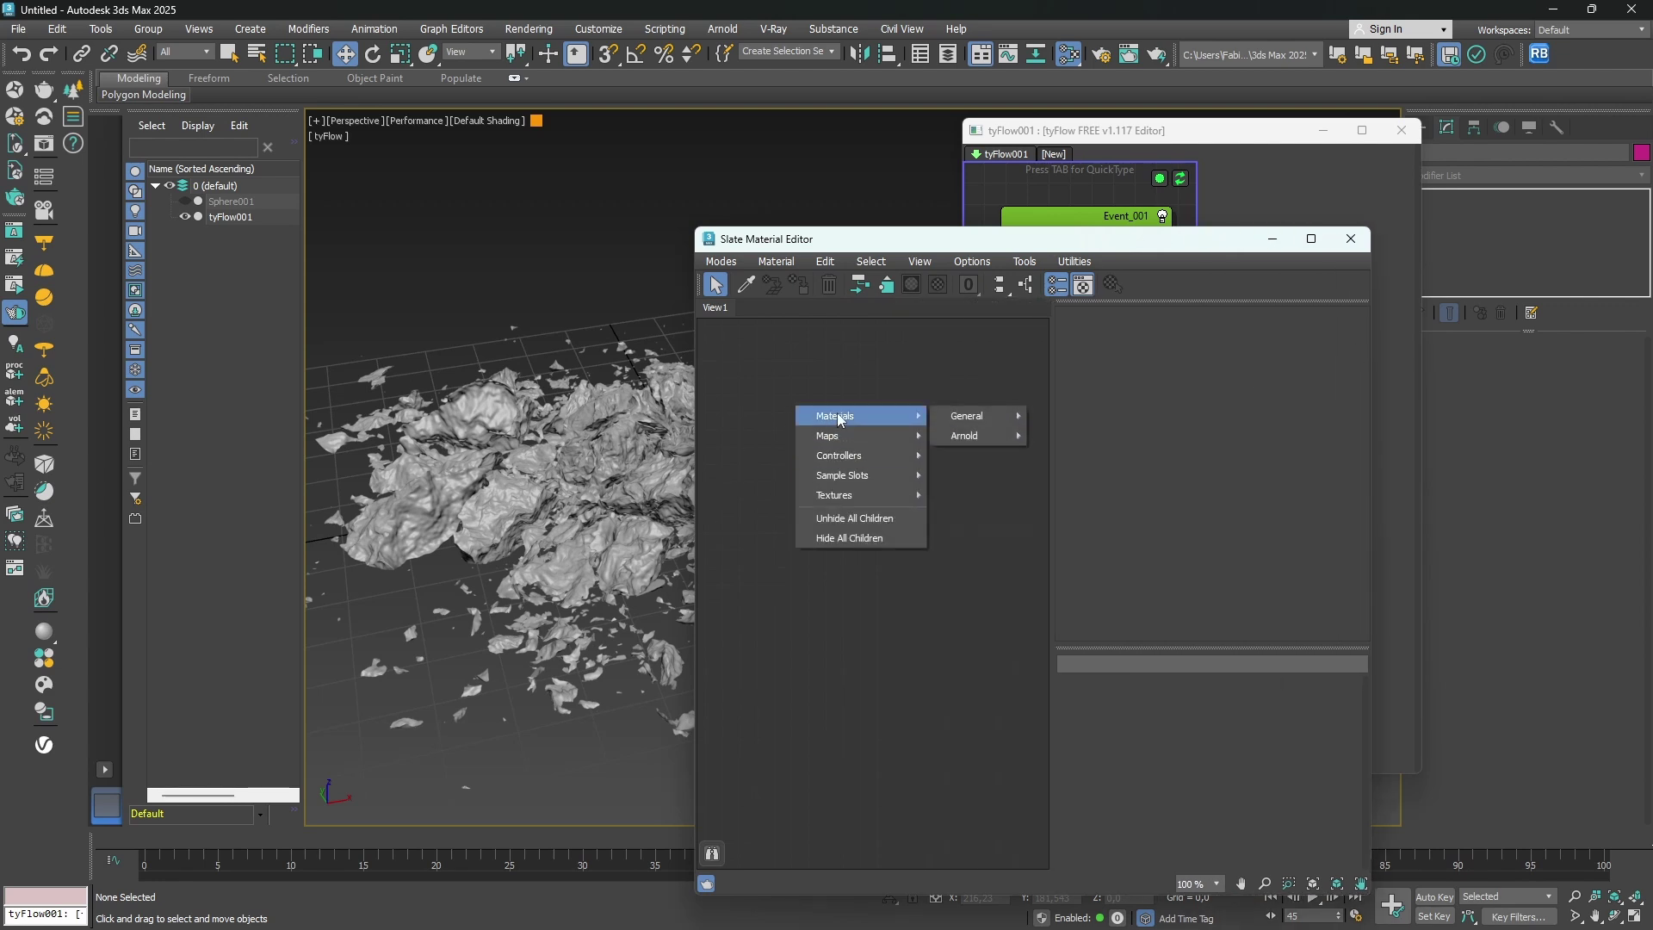
{"action": "mouse_move", "coordinate": [970, 421]}
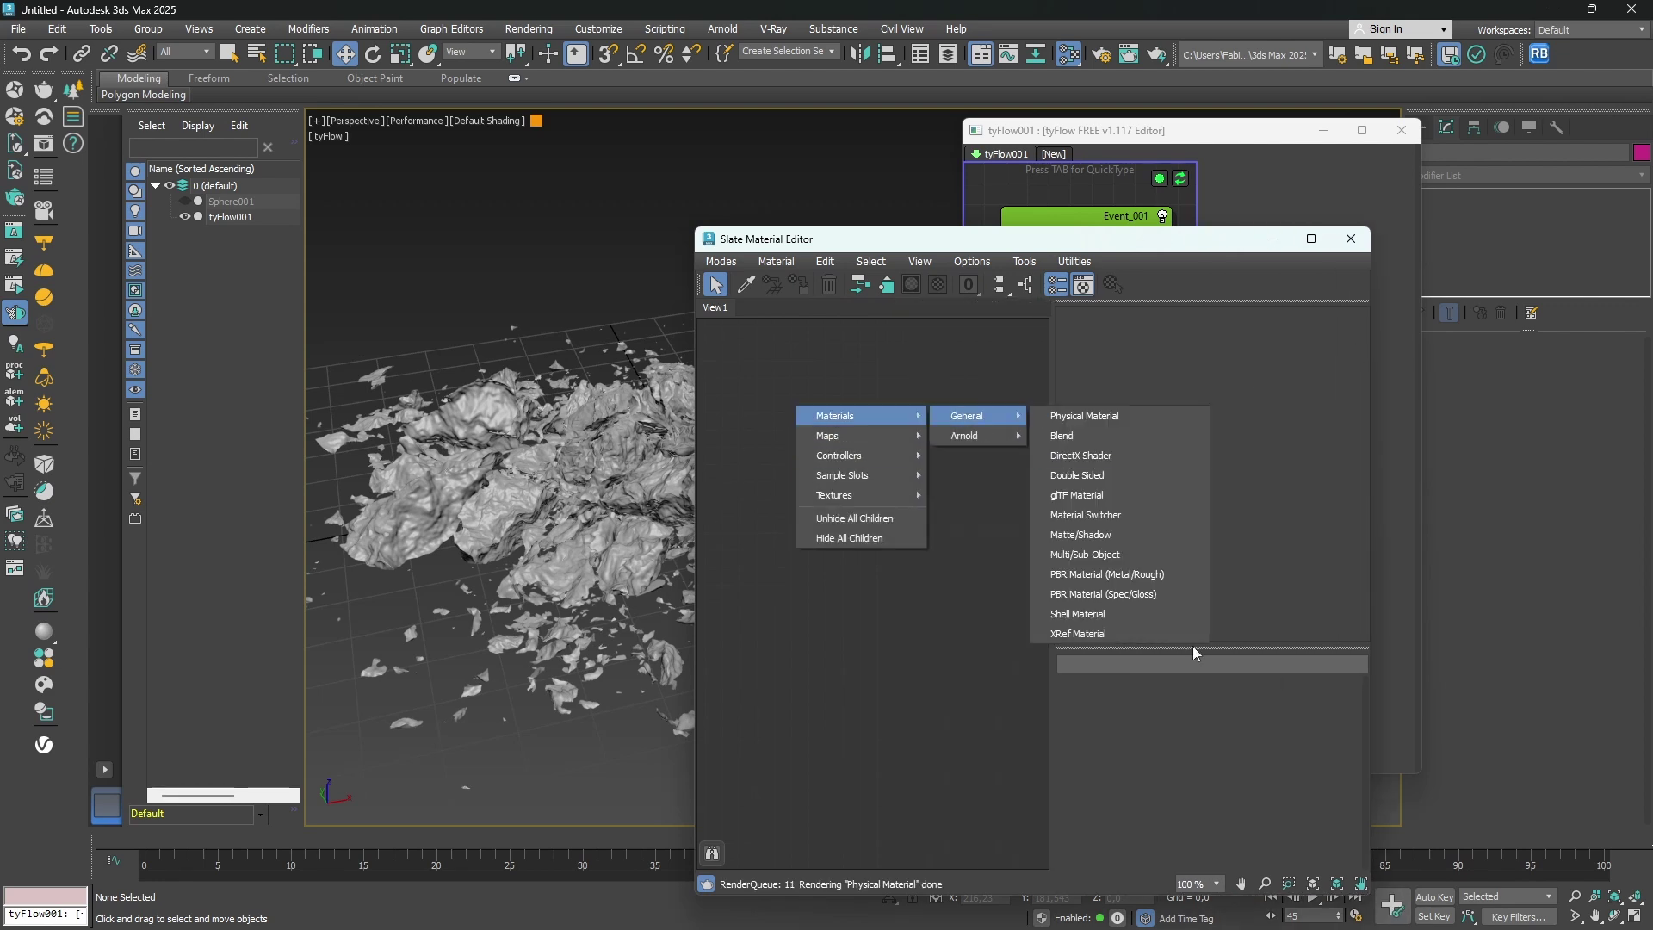
{"action": "left_click", "coordinate": [1077, 556]}
{"action": "left_click_drag", "start_coordinate": [766, 433], "coordinate": [906, 427]}
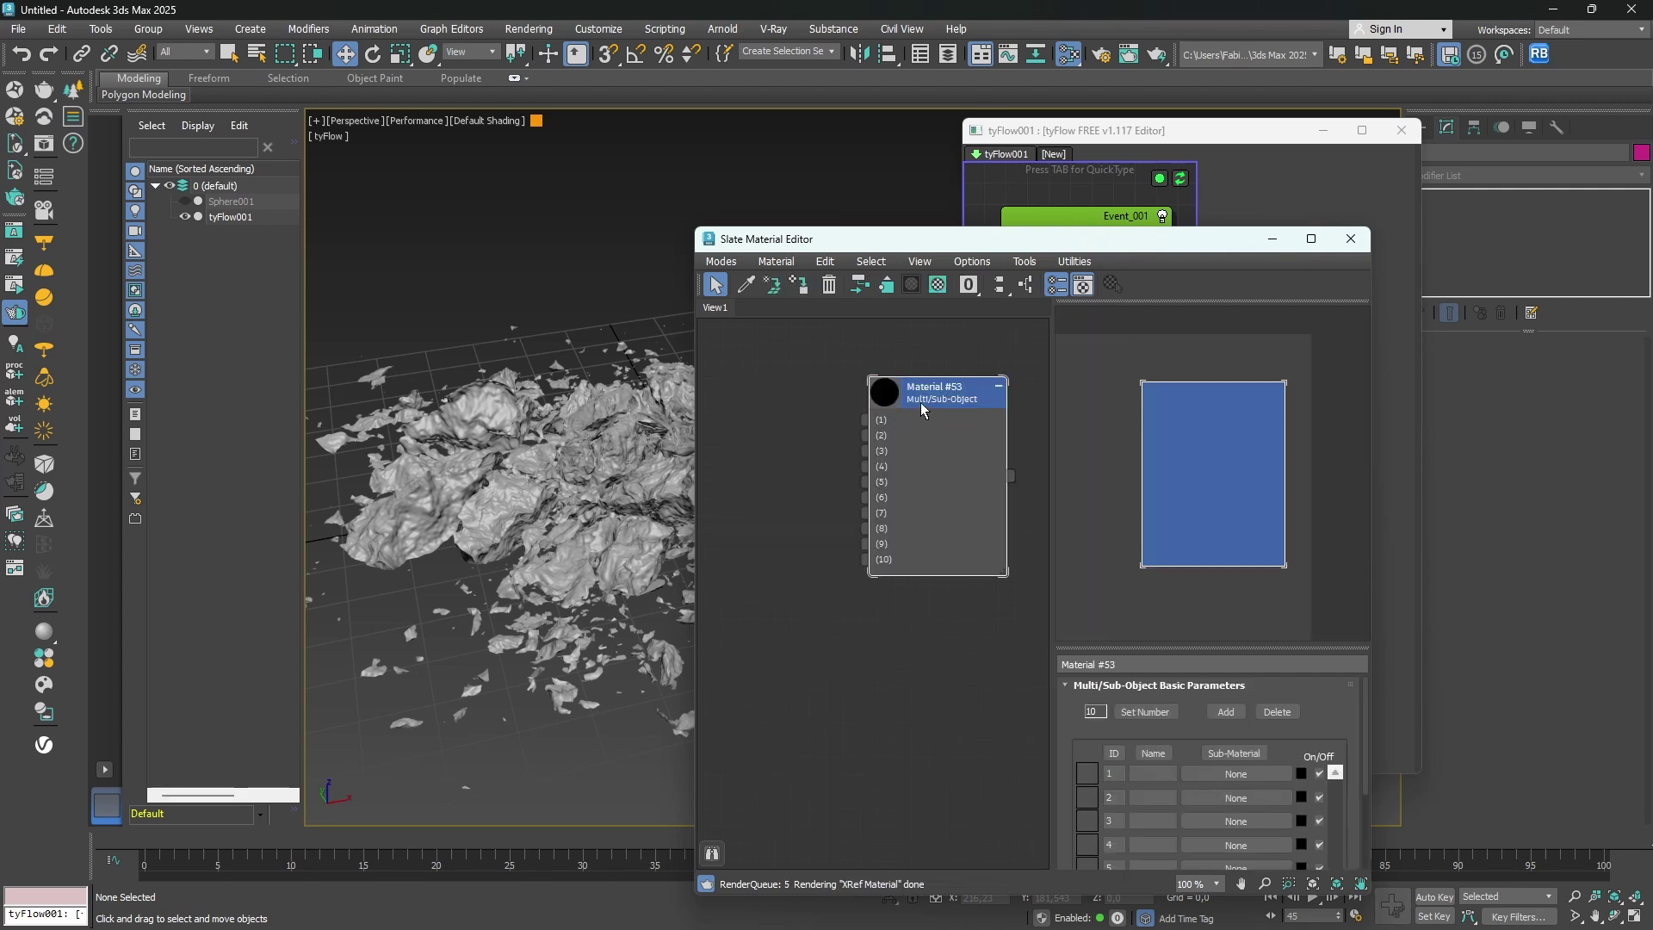
{"action": "left_click", "coordinate": [1149, 715]}
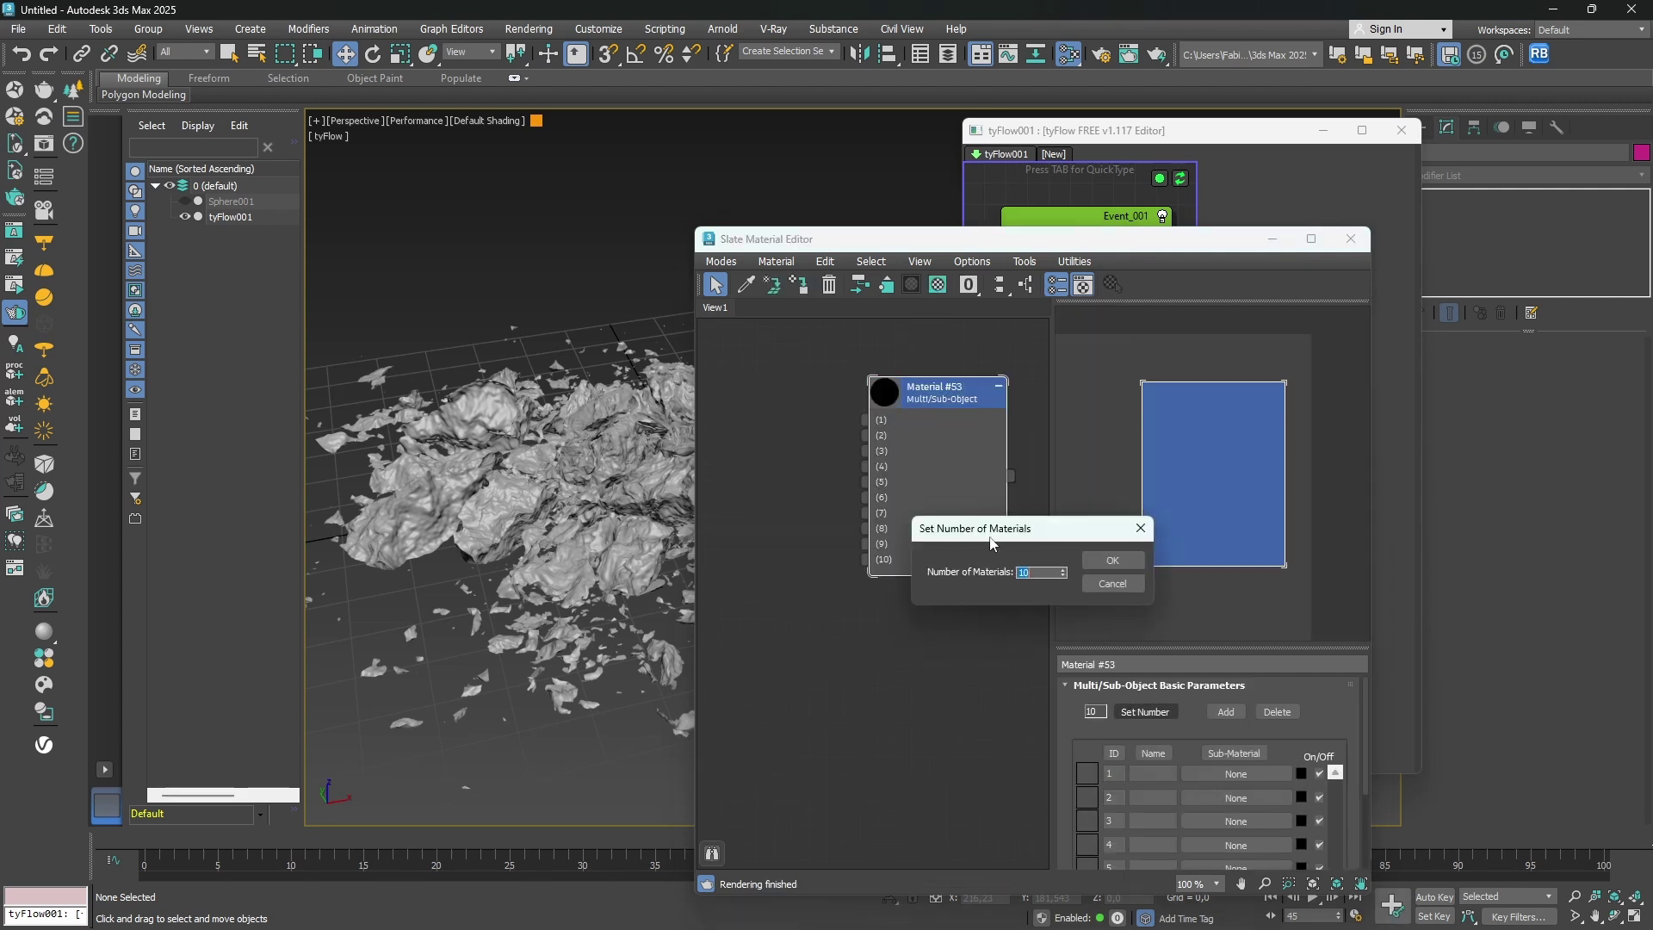
{"action": "left_click", "coordinate": [1140, 560]}
{"action": "scroll", "coordinate": [523, 430], "scroll_direction": "up", "scroll_amount": 3}
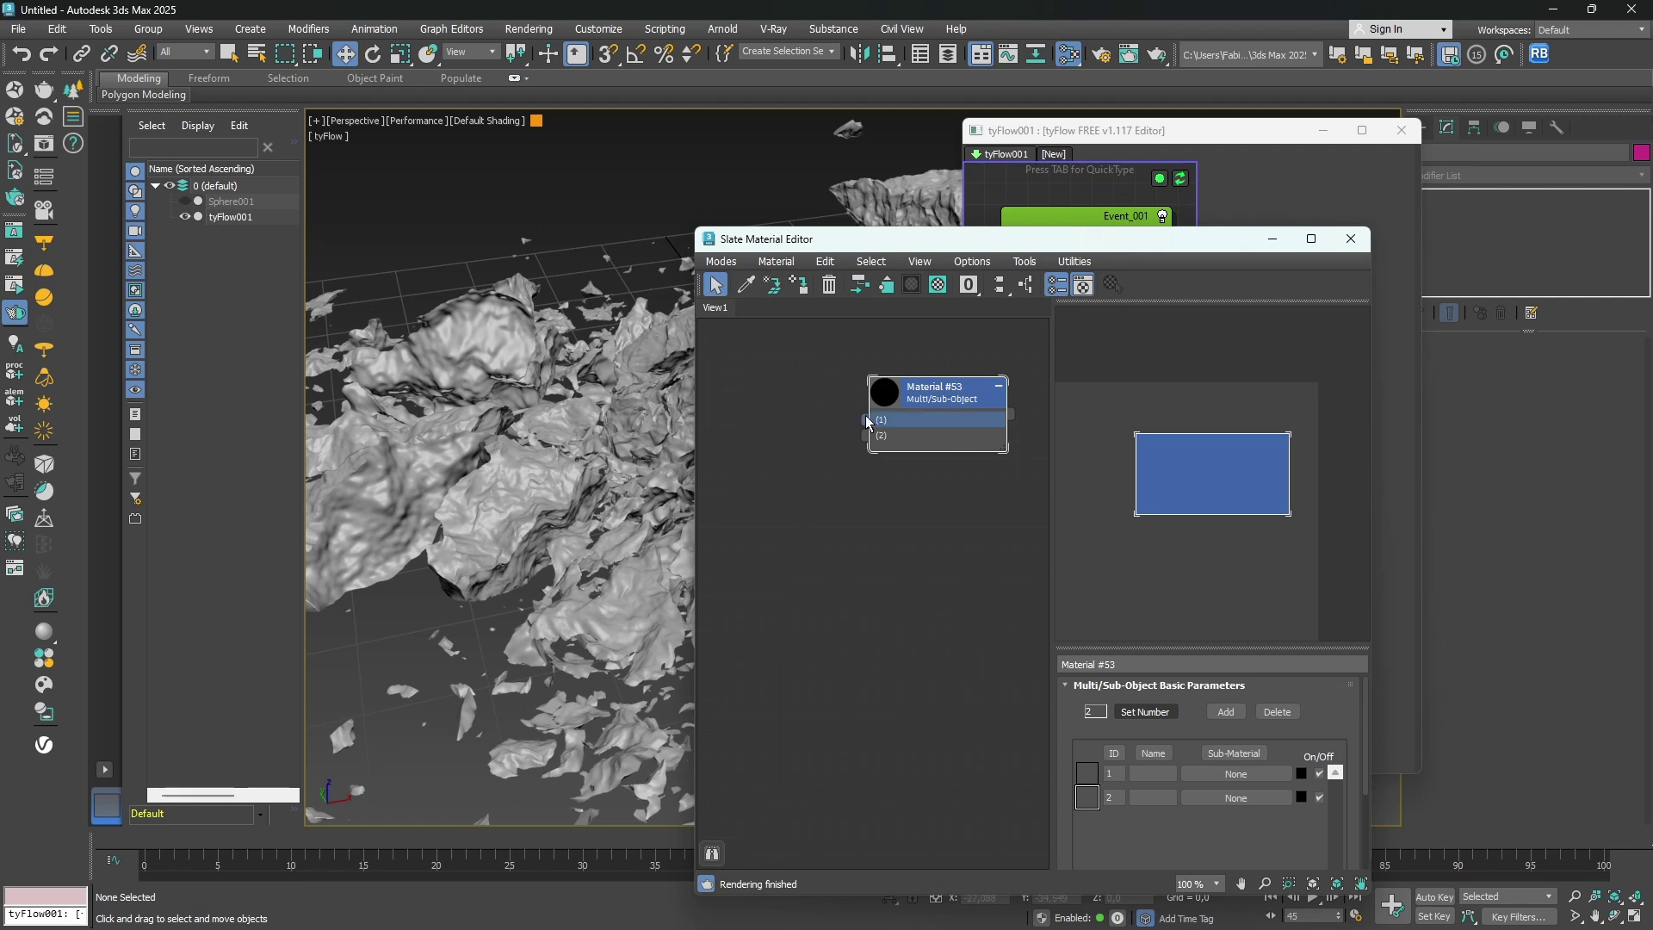
Switch the current renderer to V-Ray and connect a separate VRayMtl to each of the two Multi/Sub-Object slots.
{"action": "left_click", "coordinate": [45, 246]}
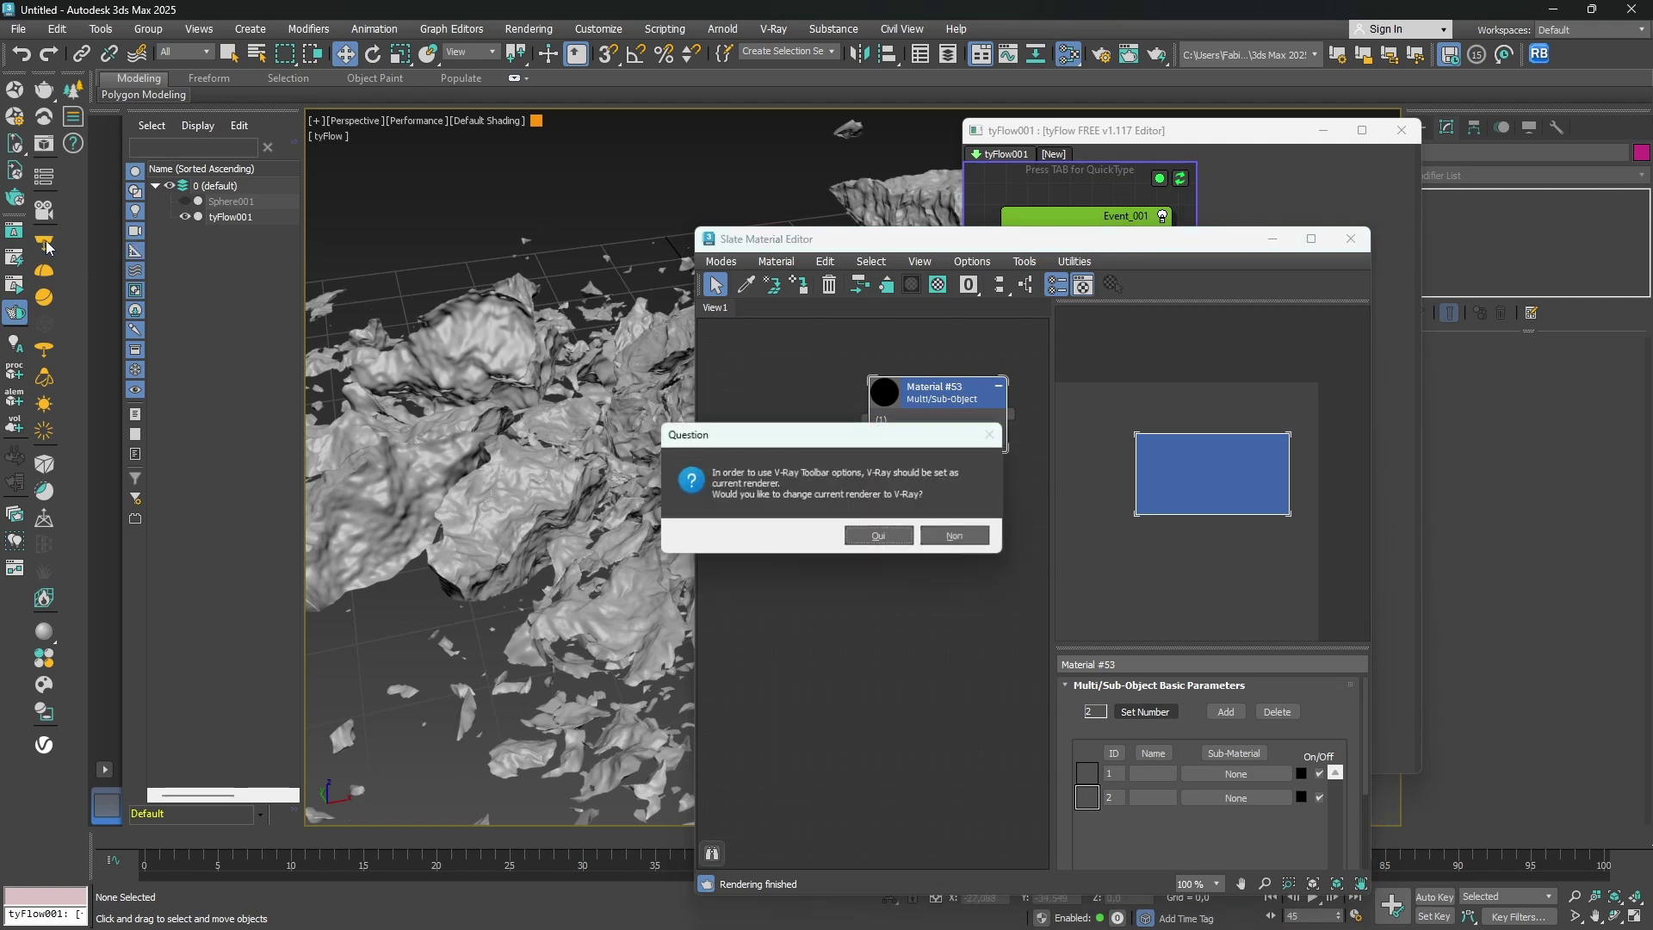
{"action": "left_click", "coordinate": [879, 539]}
{"action": "left_click_drag", "start_coordinate": [864, 419], "coordinate": [762, 433]}
{"action": "mouse_move", "coordinate": [800, 441]}
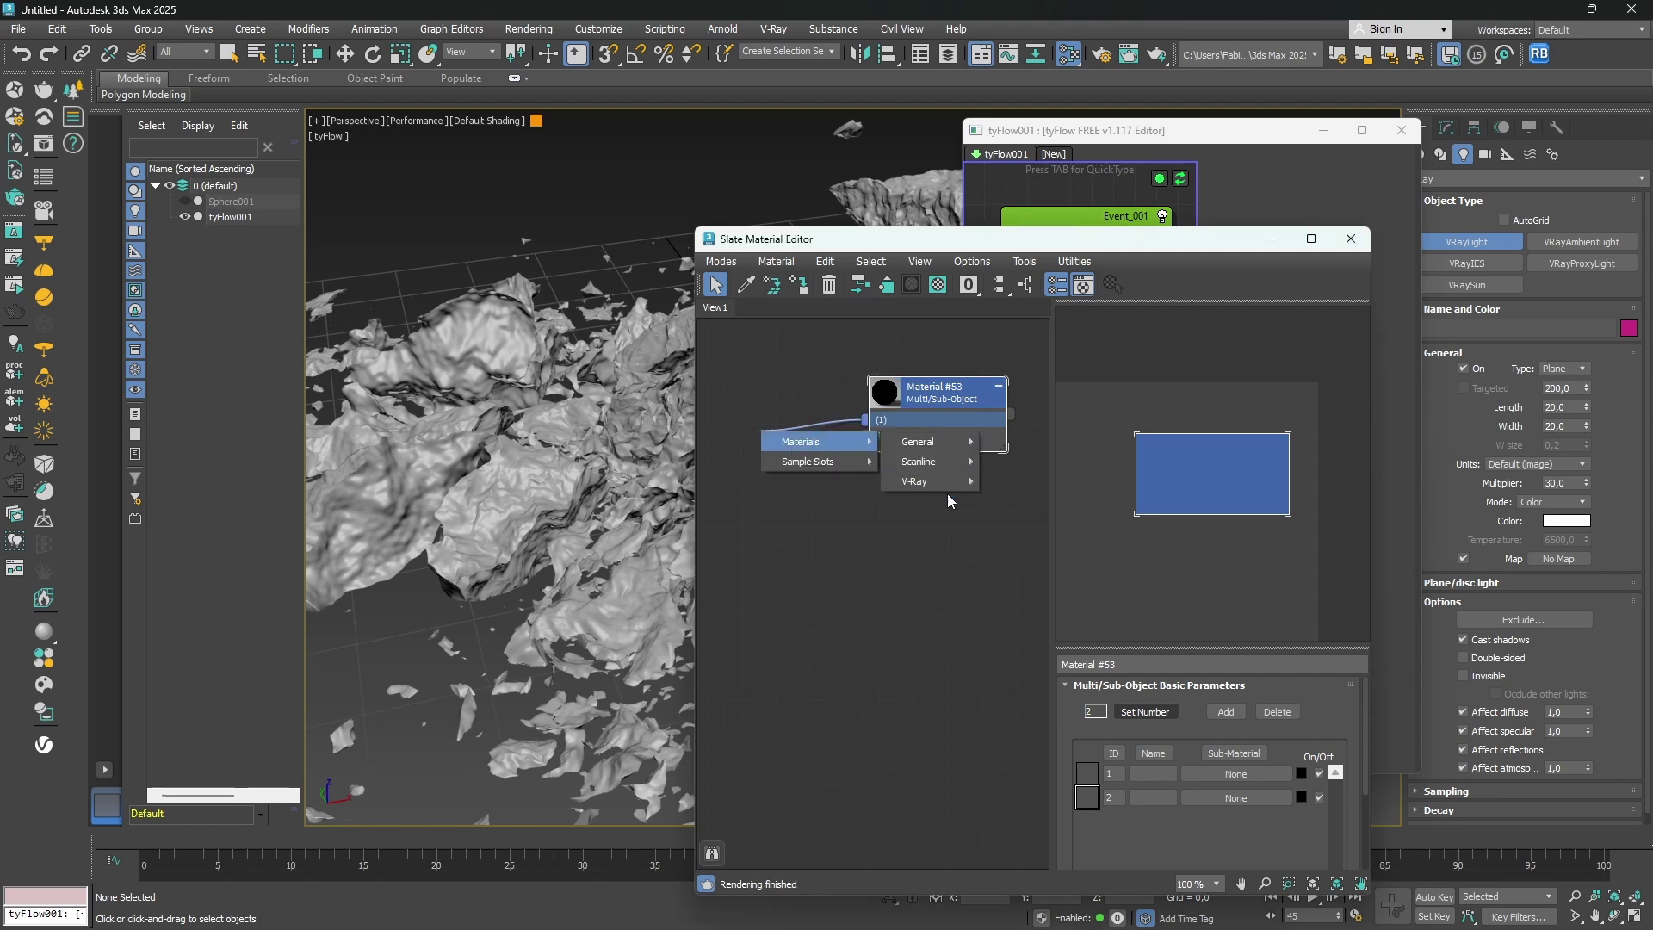
{"action": "mouse_move", "coordinate": [950, 487]}
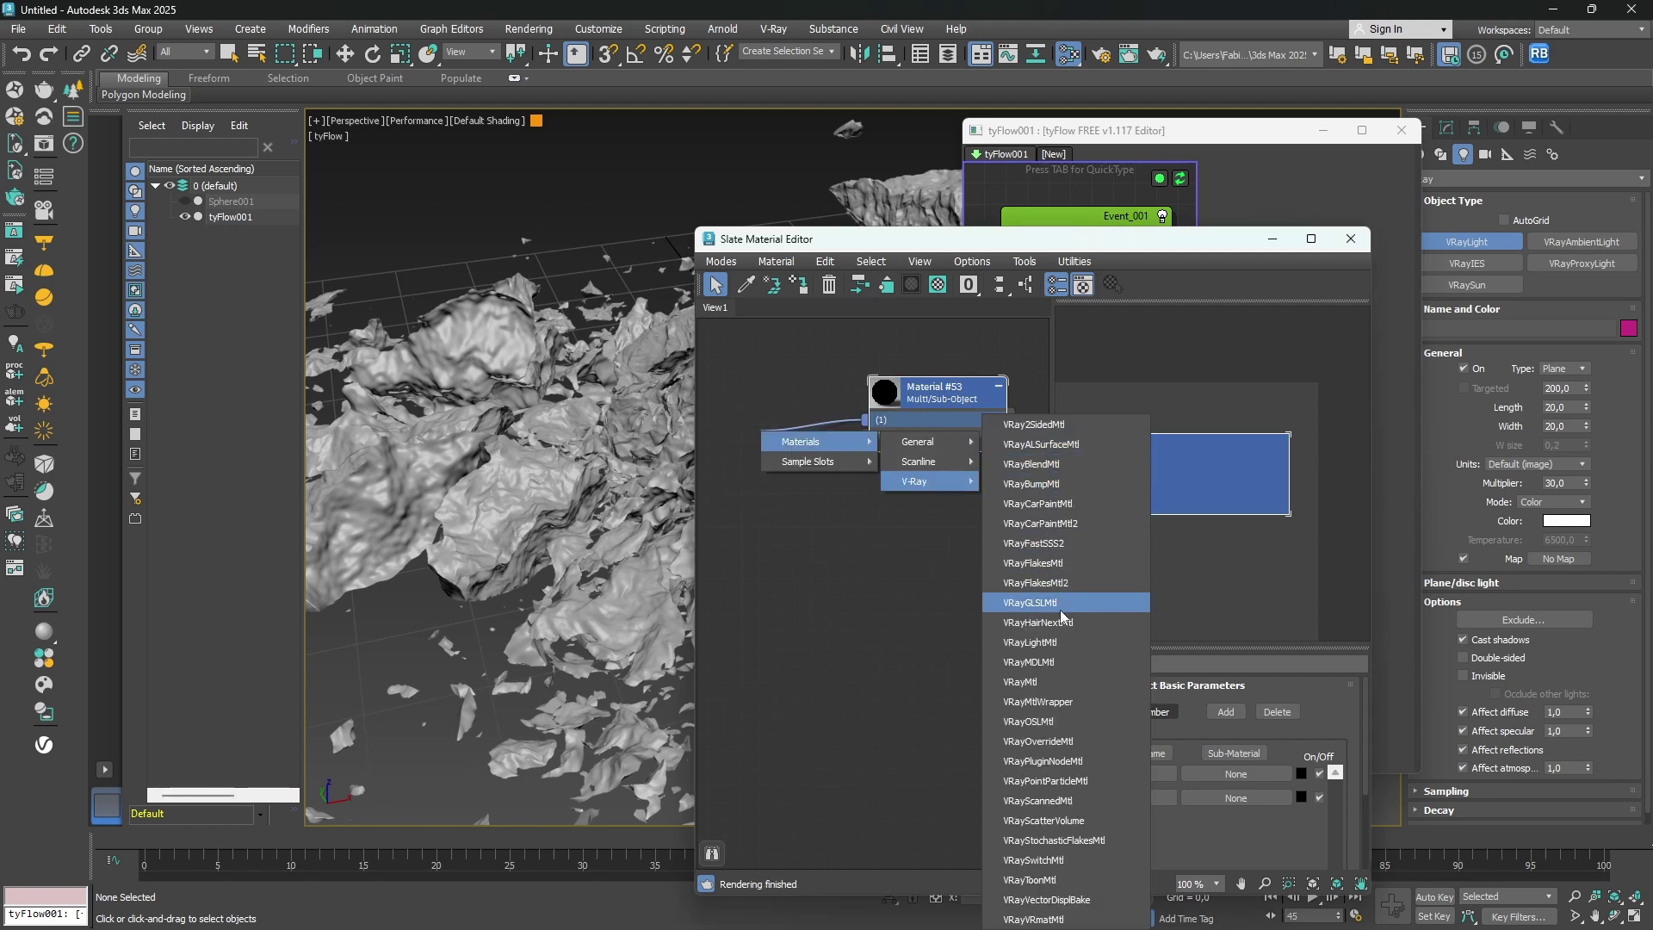
{"action": "left_click", "coordinate": [1045, 684]}
{"action": "left_click", "coordinate": [827, 422]}
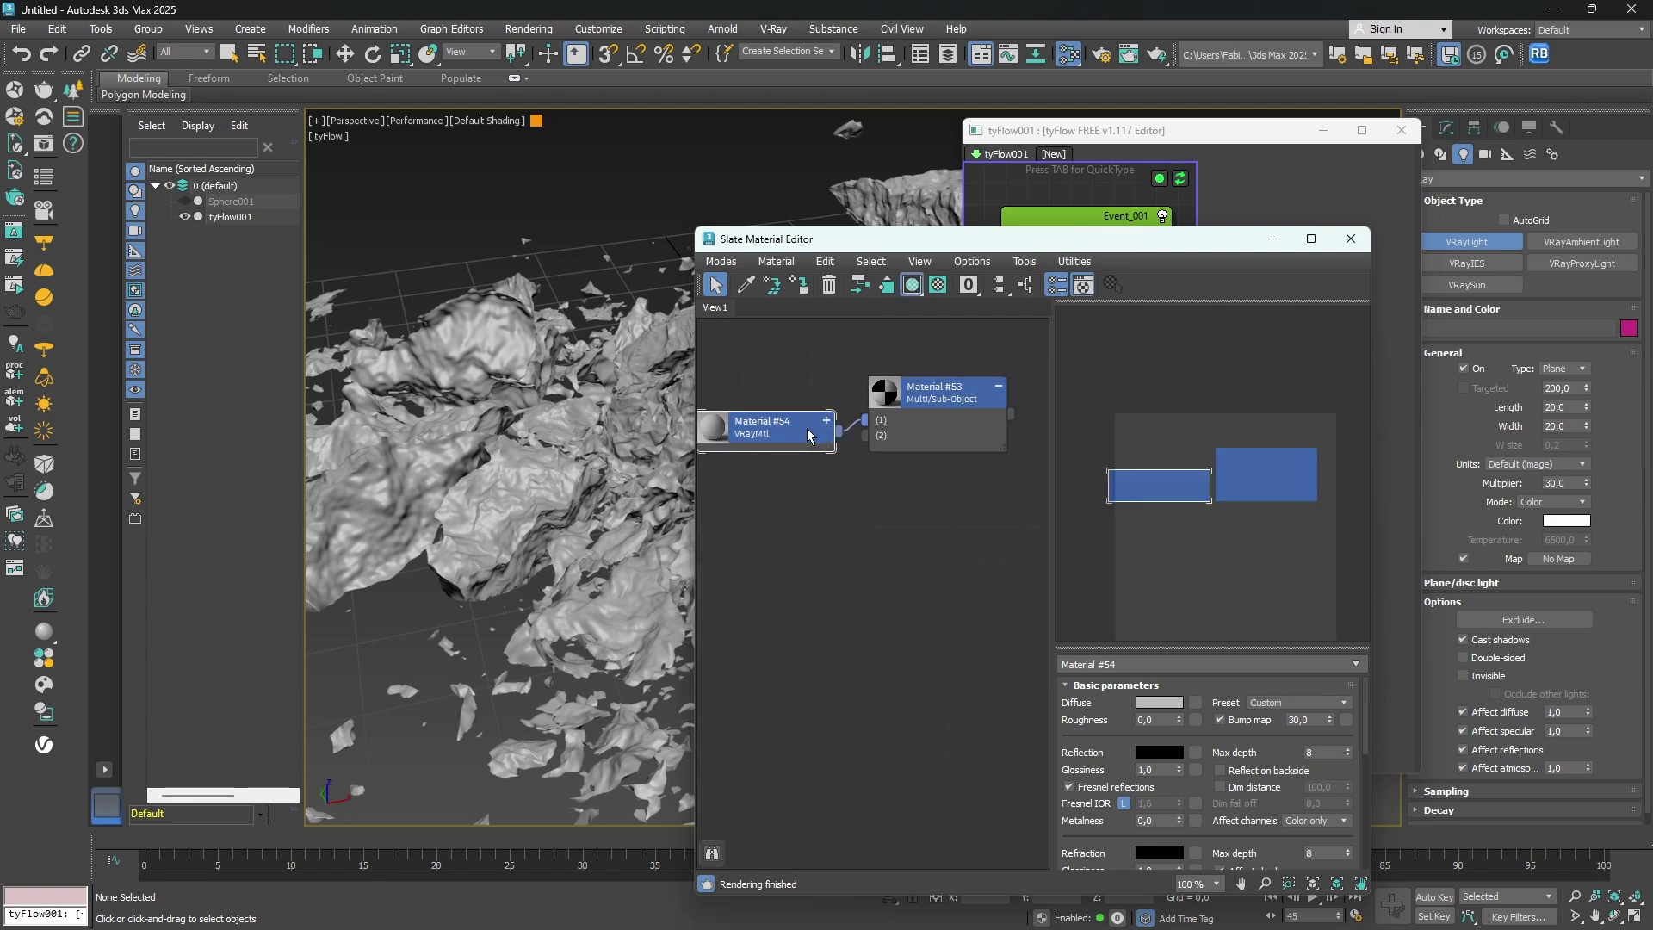
{"action": "mouse_move", "coordinate": [784, 439]}
{"action": "left_mouse_down"}
{"action": "mouse_move", "coordinate": [782, 406]}
{"action": "mouse_move", "coordinate": [780, 475]}
{"action": "mouse_move", "coordinate": [872, 437]}
{"action": "left_mouse_up"}
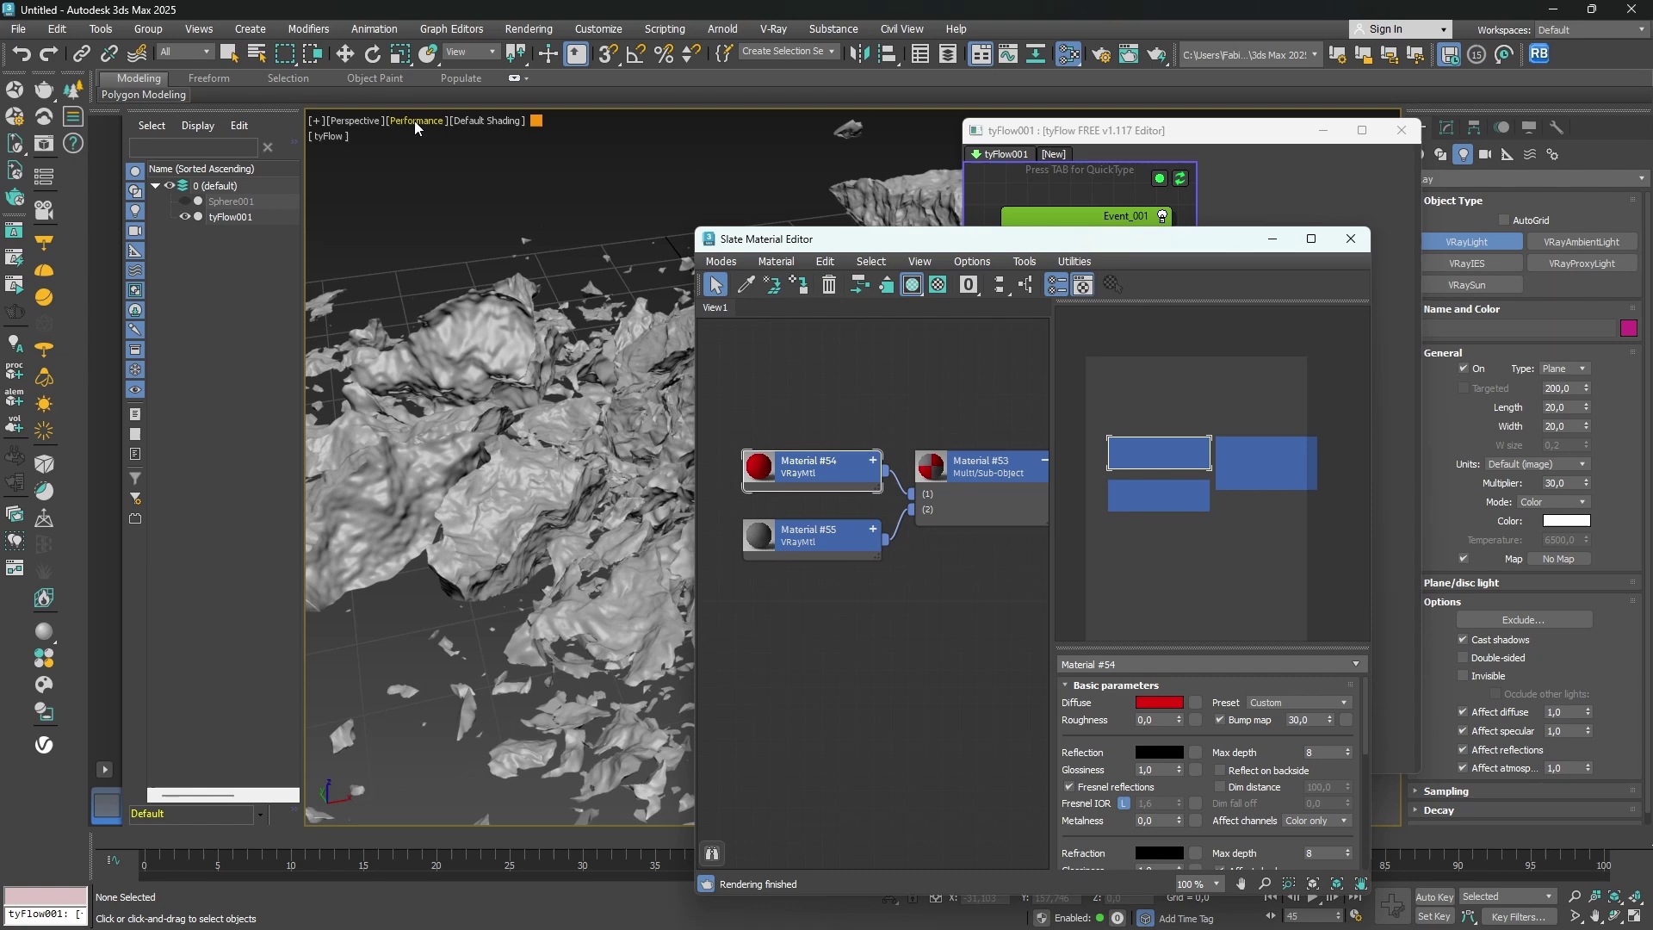
Set the perspective viewport to Standard quality and assign the Multi/Sub-Object material to tyFlow001.
{"action": "left_click", "coordinate": [416, 121]}
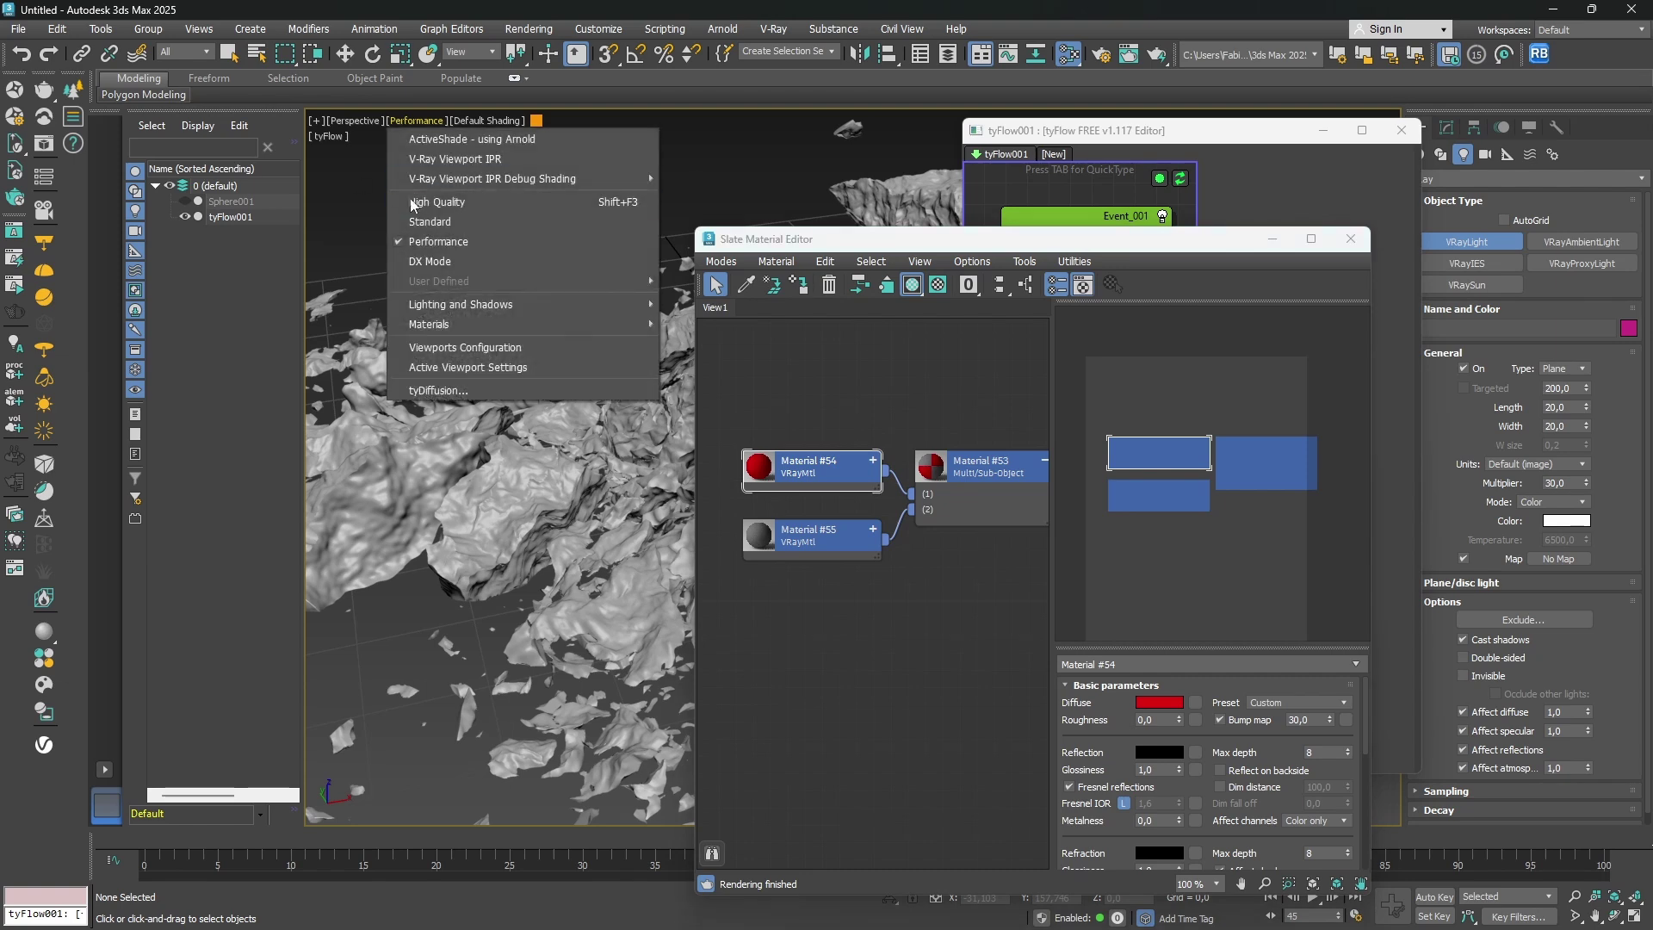
{"action": "left_click", "coordinate": [435, 221]}
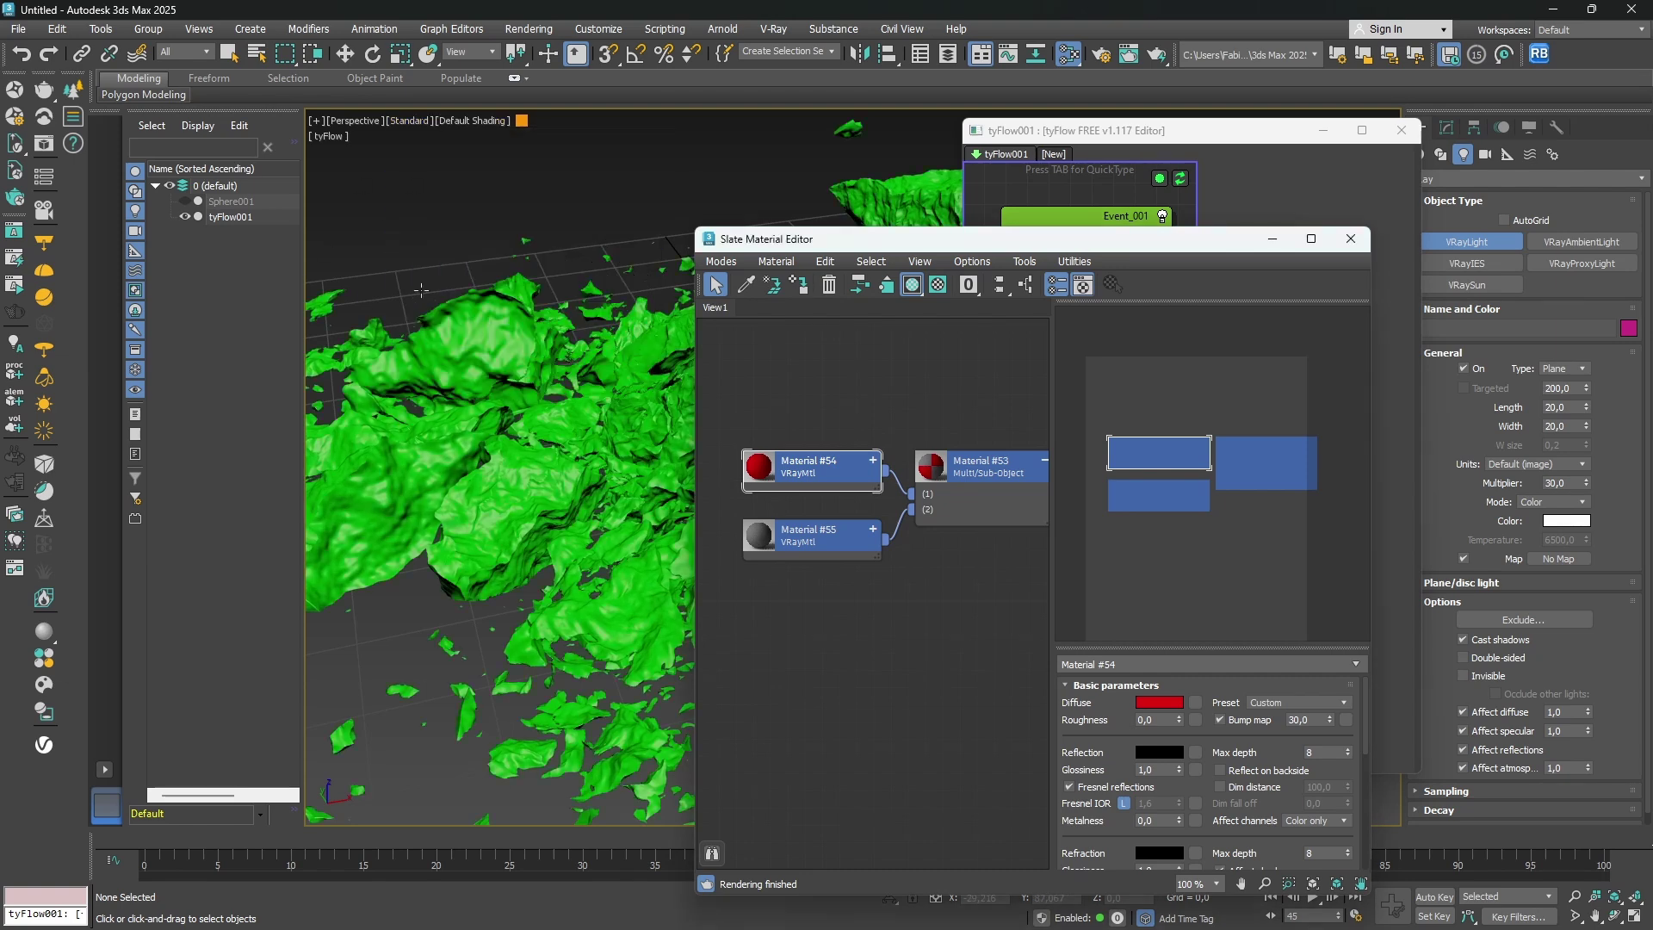
{"action": "double_click", "coordinate": [933, 479]}
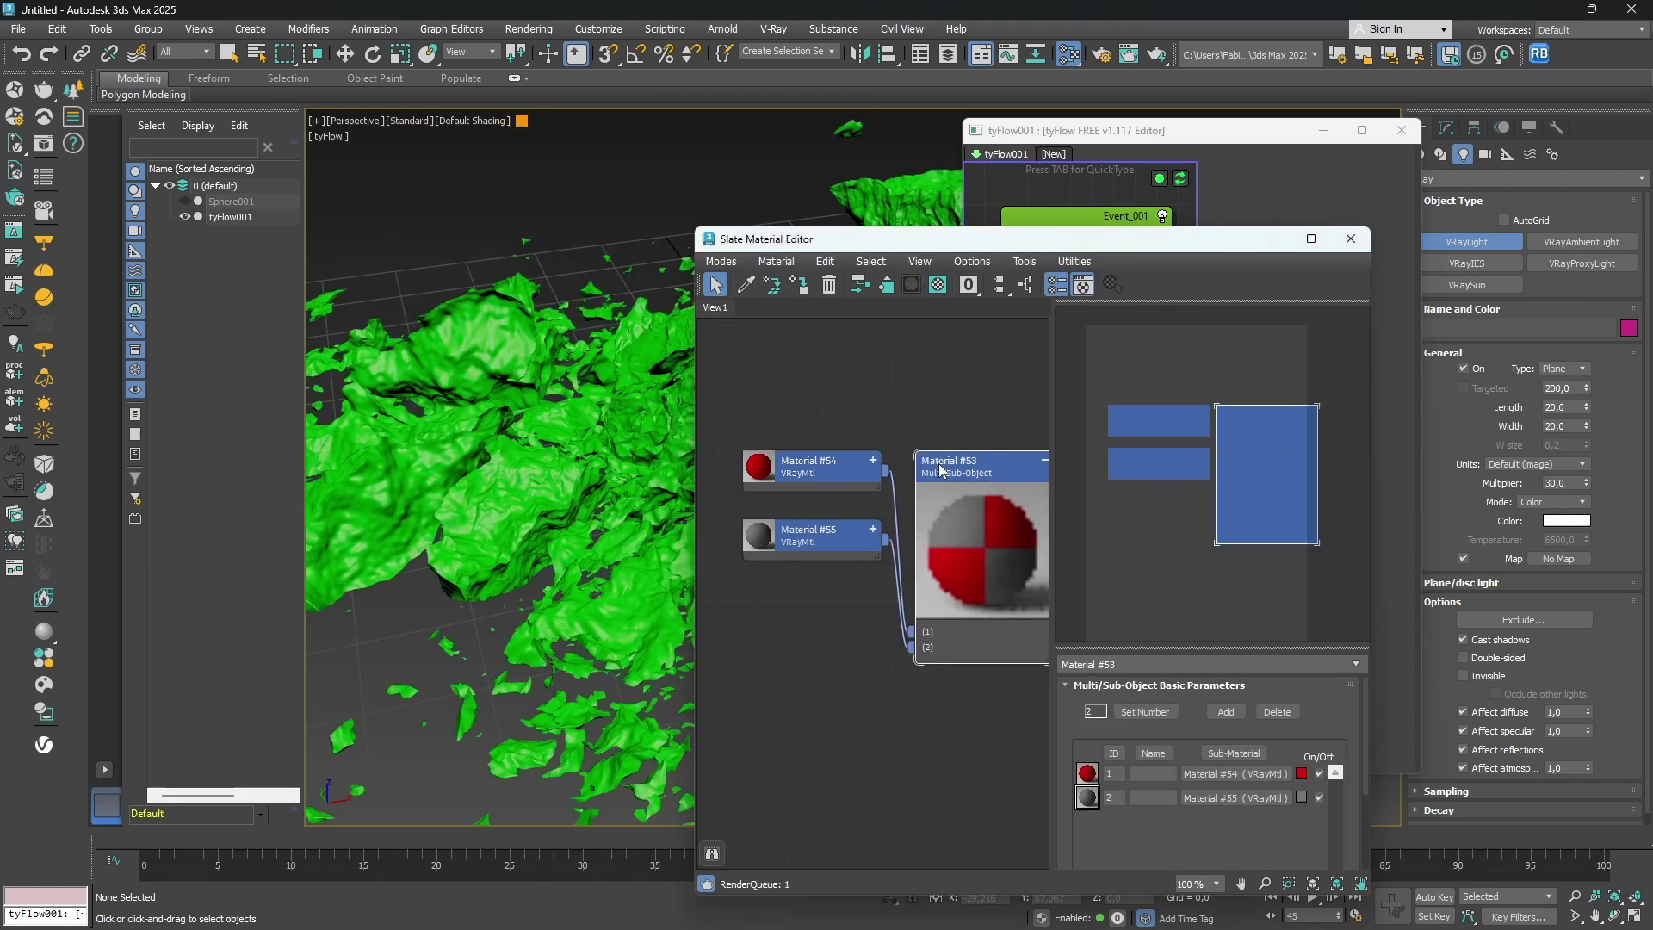
{"action": "left_click", "coordinate": [231, 217]}
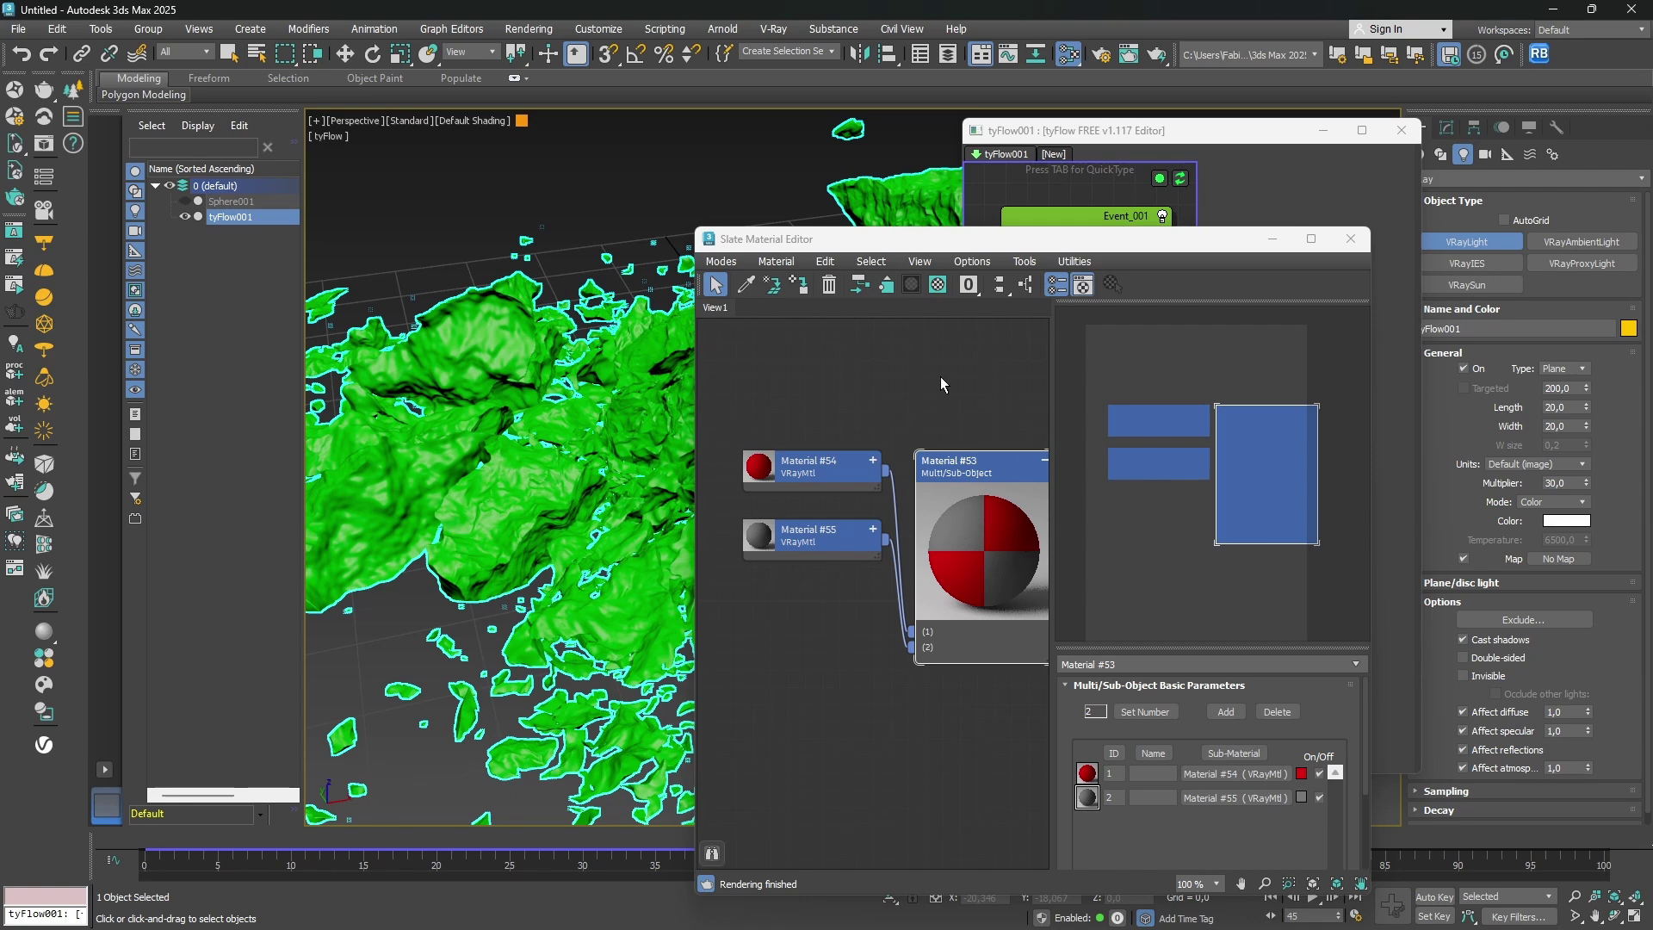
{"action": "left_click", "coordinate": [986, 489]}
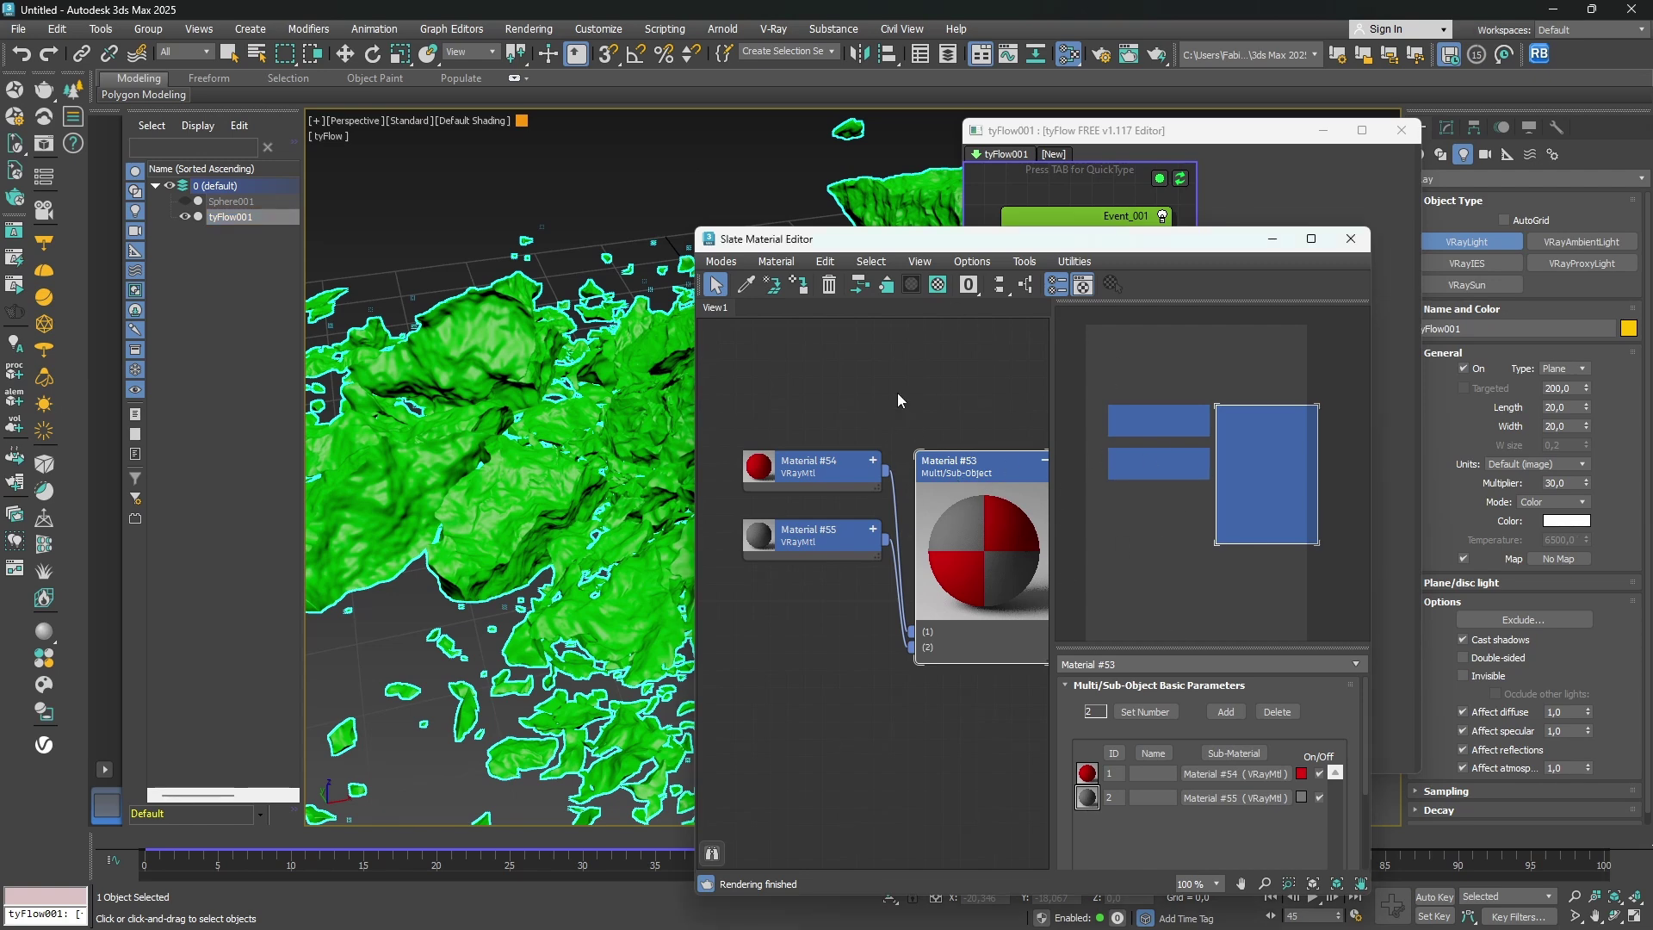
{"action": "left_click", "coordinate": [802, 291]}
{"action": "scroll", "coordinate": [517, 482], "scroll_direction": "down", "scroll_amount": 4}
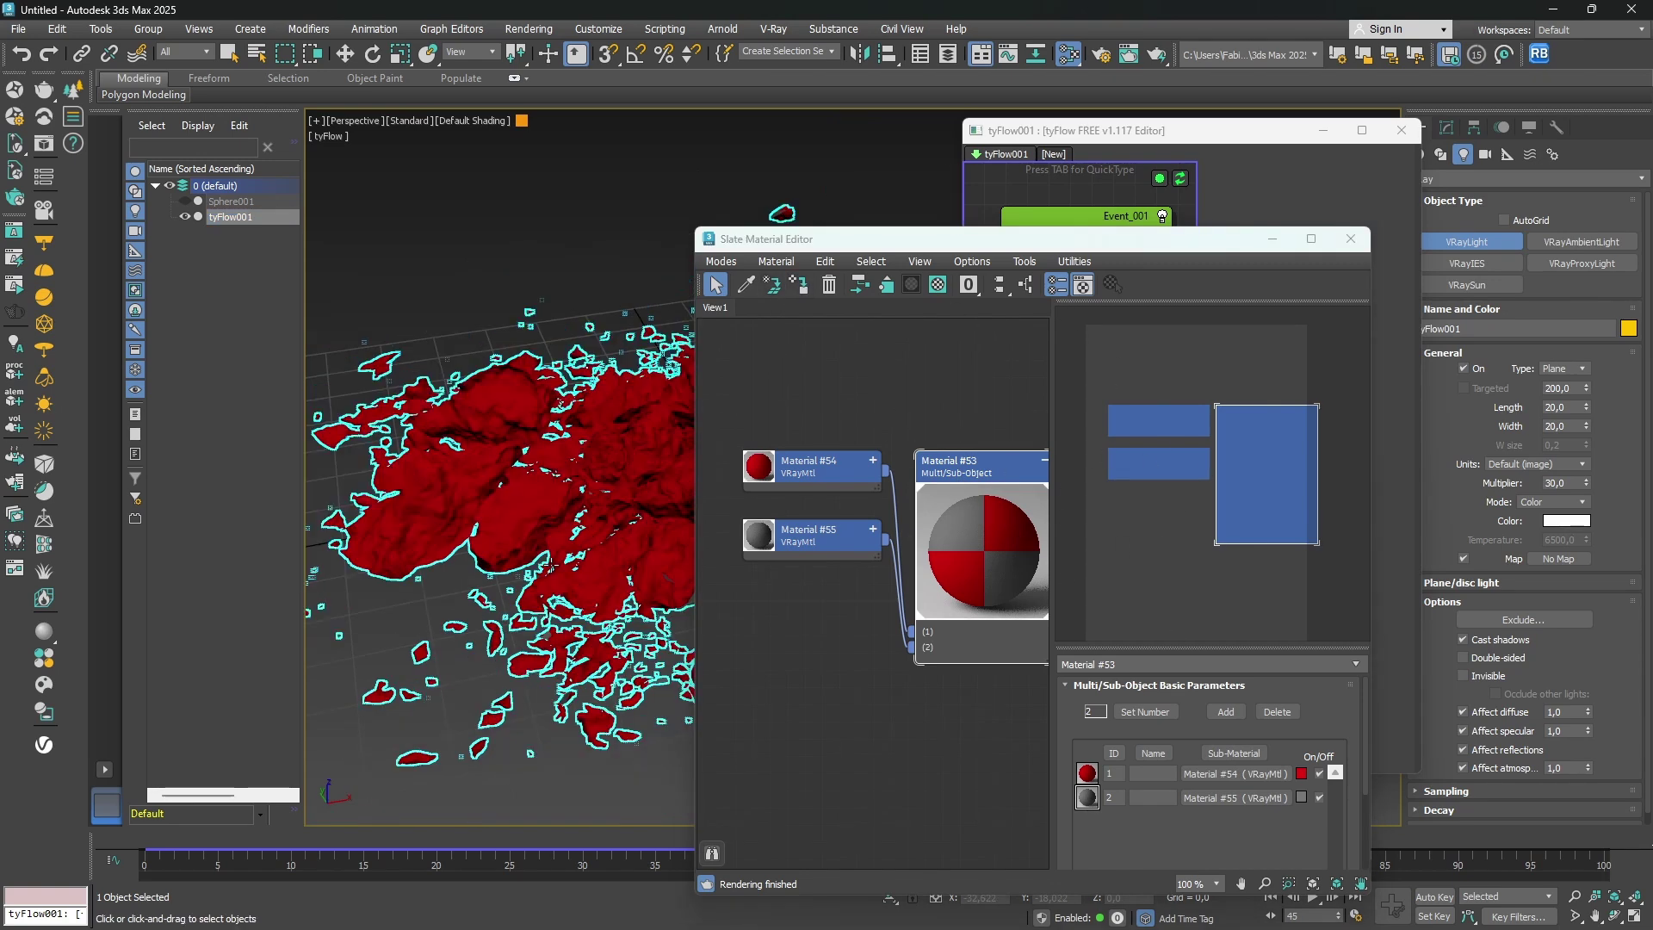
Set the diffuse colour of the slot 1 VRayMtl to grey and of the slot 2 VRayMtl to red.
{"action": "middle_click_drag", "start_coordinate": [517, 482], "coordinate": [534, 447], "text": "alt"}
{"action": "double_click", "coordinate": [819, 471]}
{"action": "left_click", "coordinate": [1159, 703]}
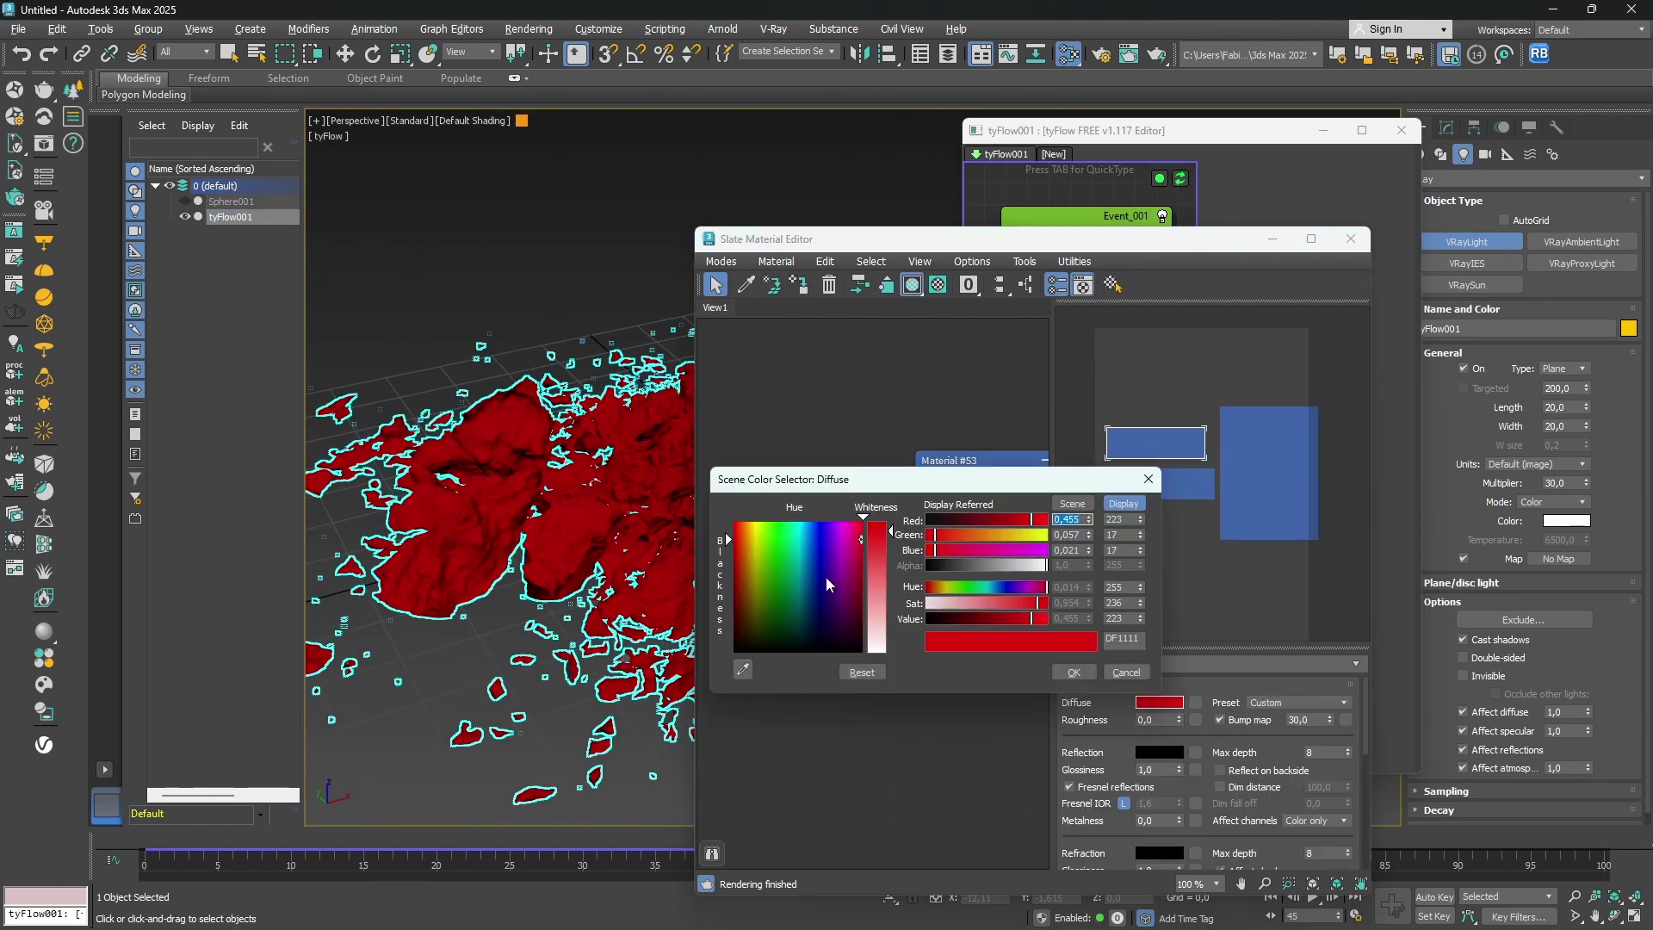
{"action": "left_click_drag", "start_coordinate": [890, 523], "coordinate": [921, 605]}
{"action": "left_click_drag", "start_coordinate": [1039, 619], "coordinate": [963, 619]}
{"action": "left_click", "coordinate": [1074, 672]}
{"action": "double_click", "coordinate": [814, 566]}
{"action": "left_click", "coordinate": [1158, 702]}
{"action": "left_click_drag", "start_coordinate": [978, 526], "coordinate": [1046, 529]}
{"action": "left_click", "coordinate": [1068, 678]}
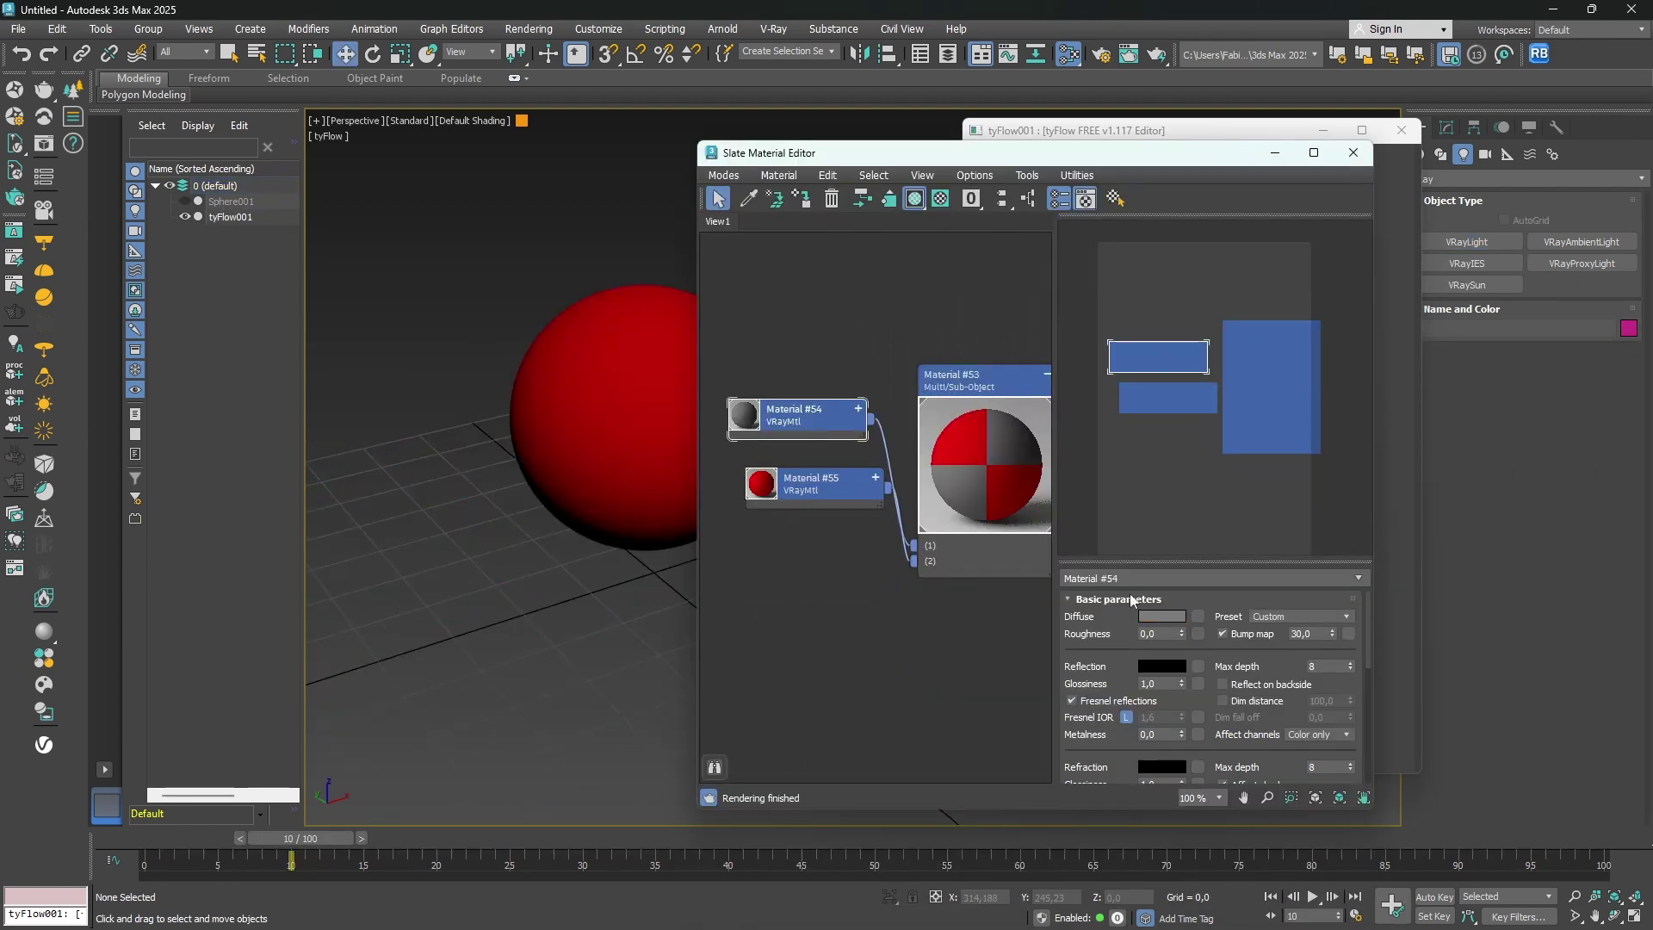
Lighten the diffuse colour of the slot 1 VRayMtl to near white.
{"action": "left_click", "coordinate": [1151, 618]}
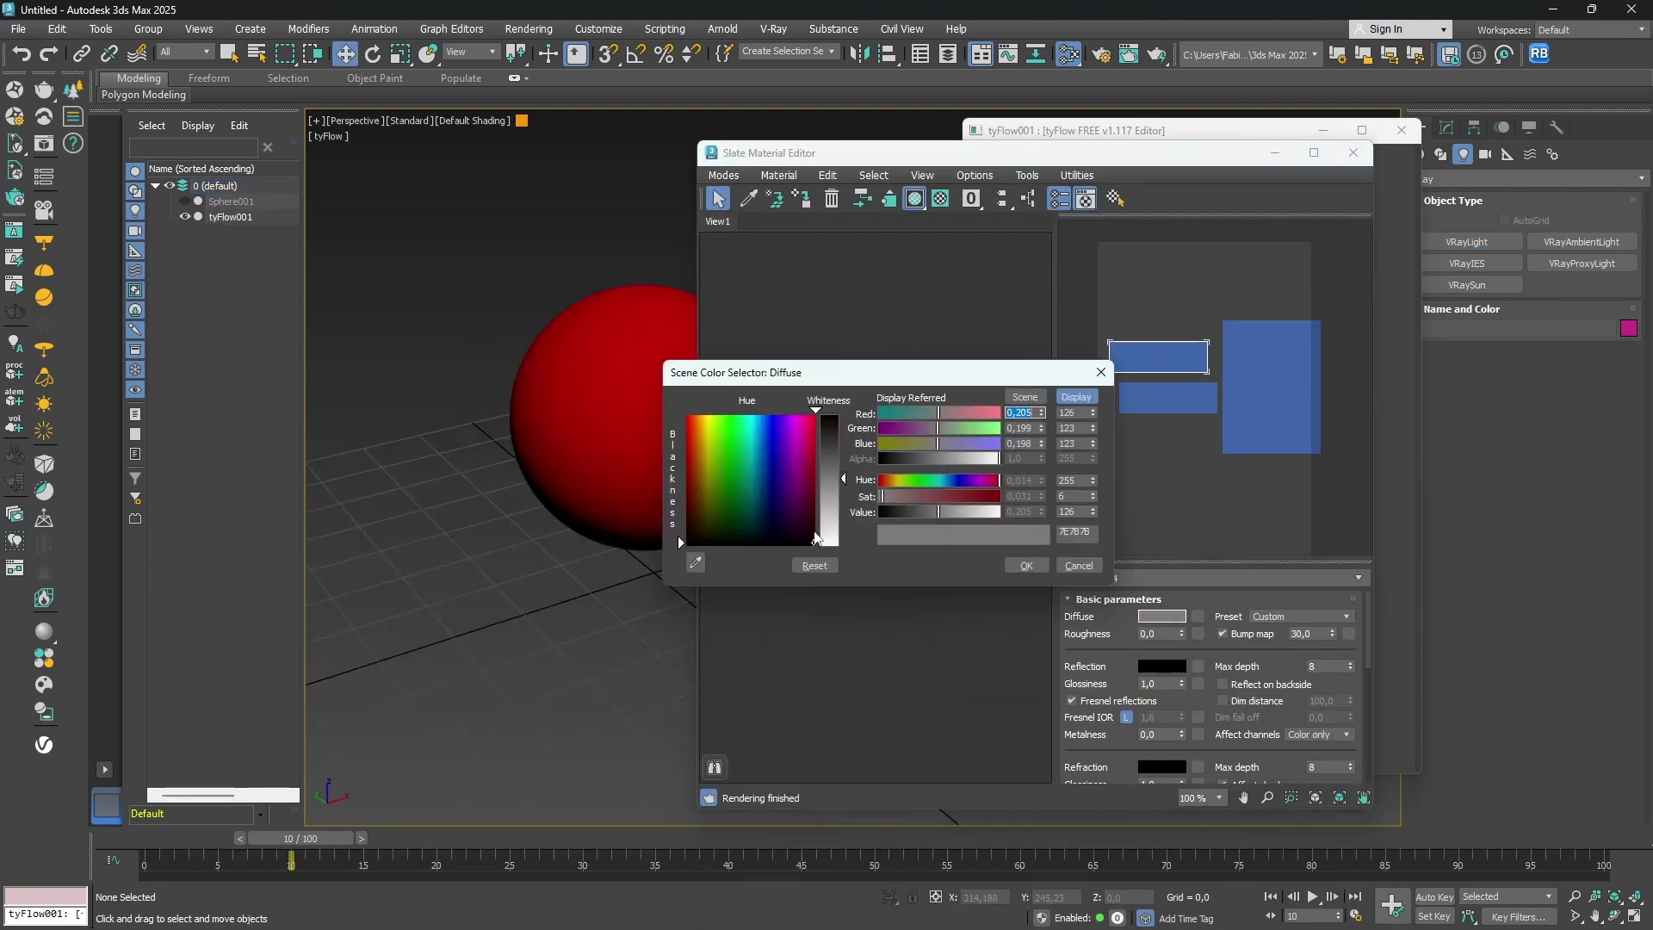
{"action": "left_click_drag", "start_coordinate": [834, 533], "coordinate": [842, 542]}
{"action": "left_click", "coordinate": [1025, 568]}
{"action": "left_click", "coordinate": [1026, 565]}
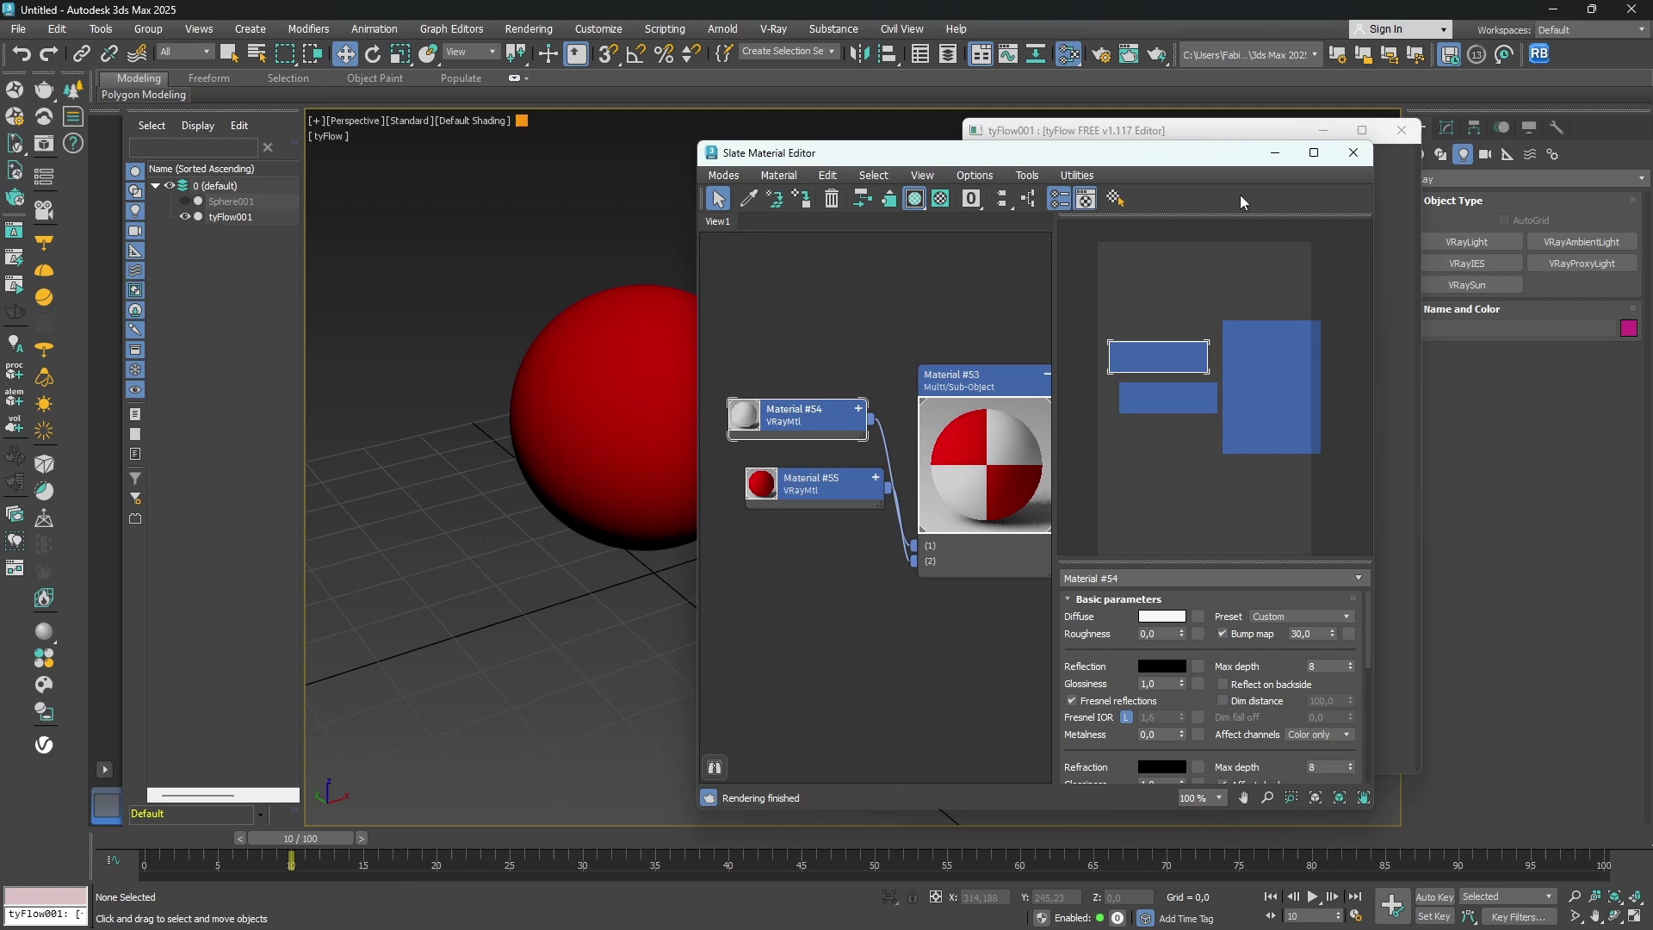
Minimise the Slate Material Editor and scrub through the simulation between frames 10 and 35 to inspect the fragments' inner and outer face colours.
{"action": "left_click", "coordinate": [1280, 153]}
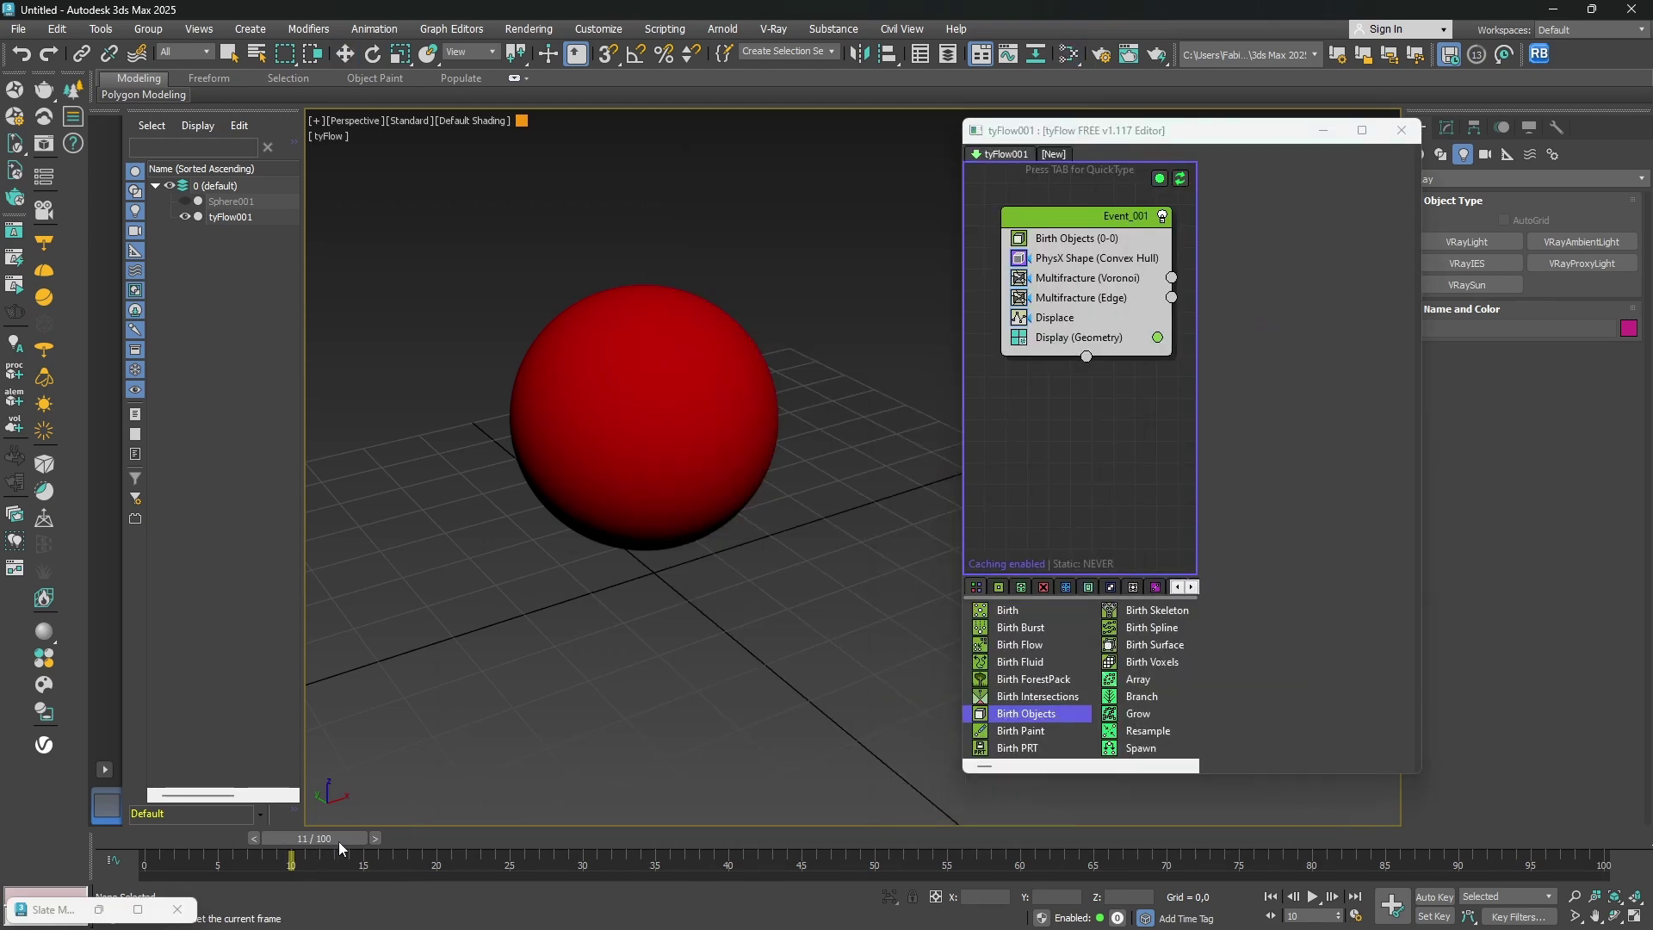
{"action": "left_click_drag", "start_coordinate": [338, 840], "coordinate": [663, 581]}
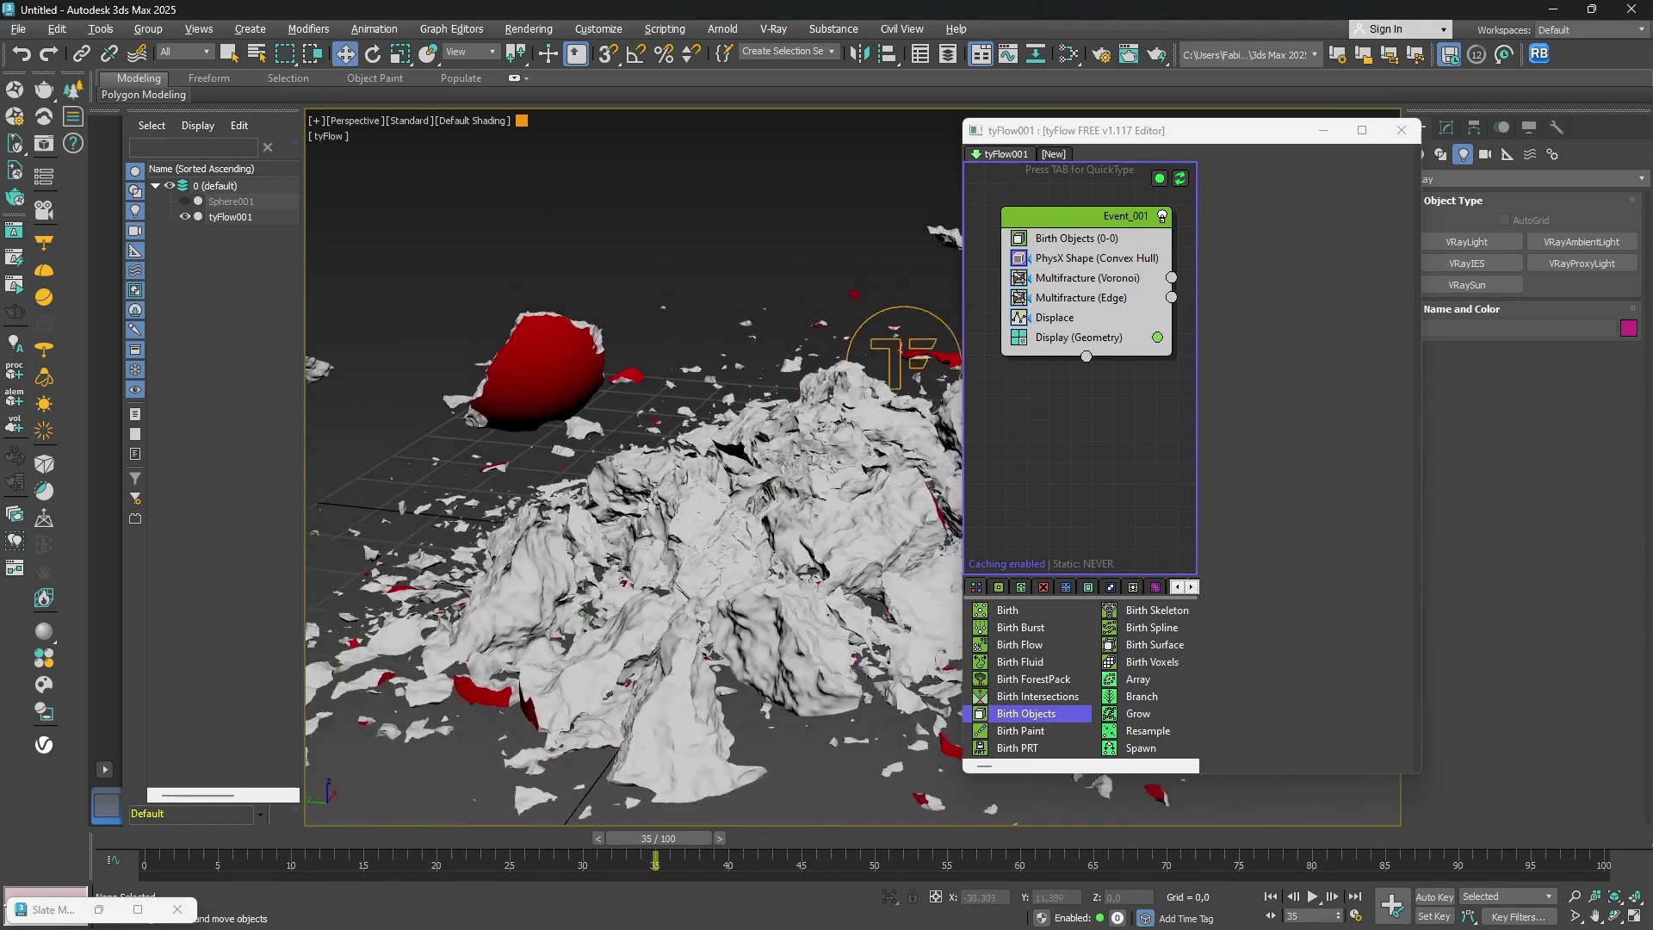
{"action": "scroll", "coordinate": [581, 613], "scroll_direction": "down", "scroll_amount": 2}
{"action": "middle_click_drag", "start_coordinate": [581, 612], "coordinate": [553, 601], "text": "alt"}
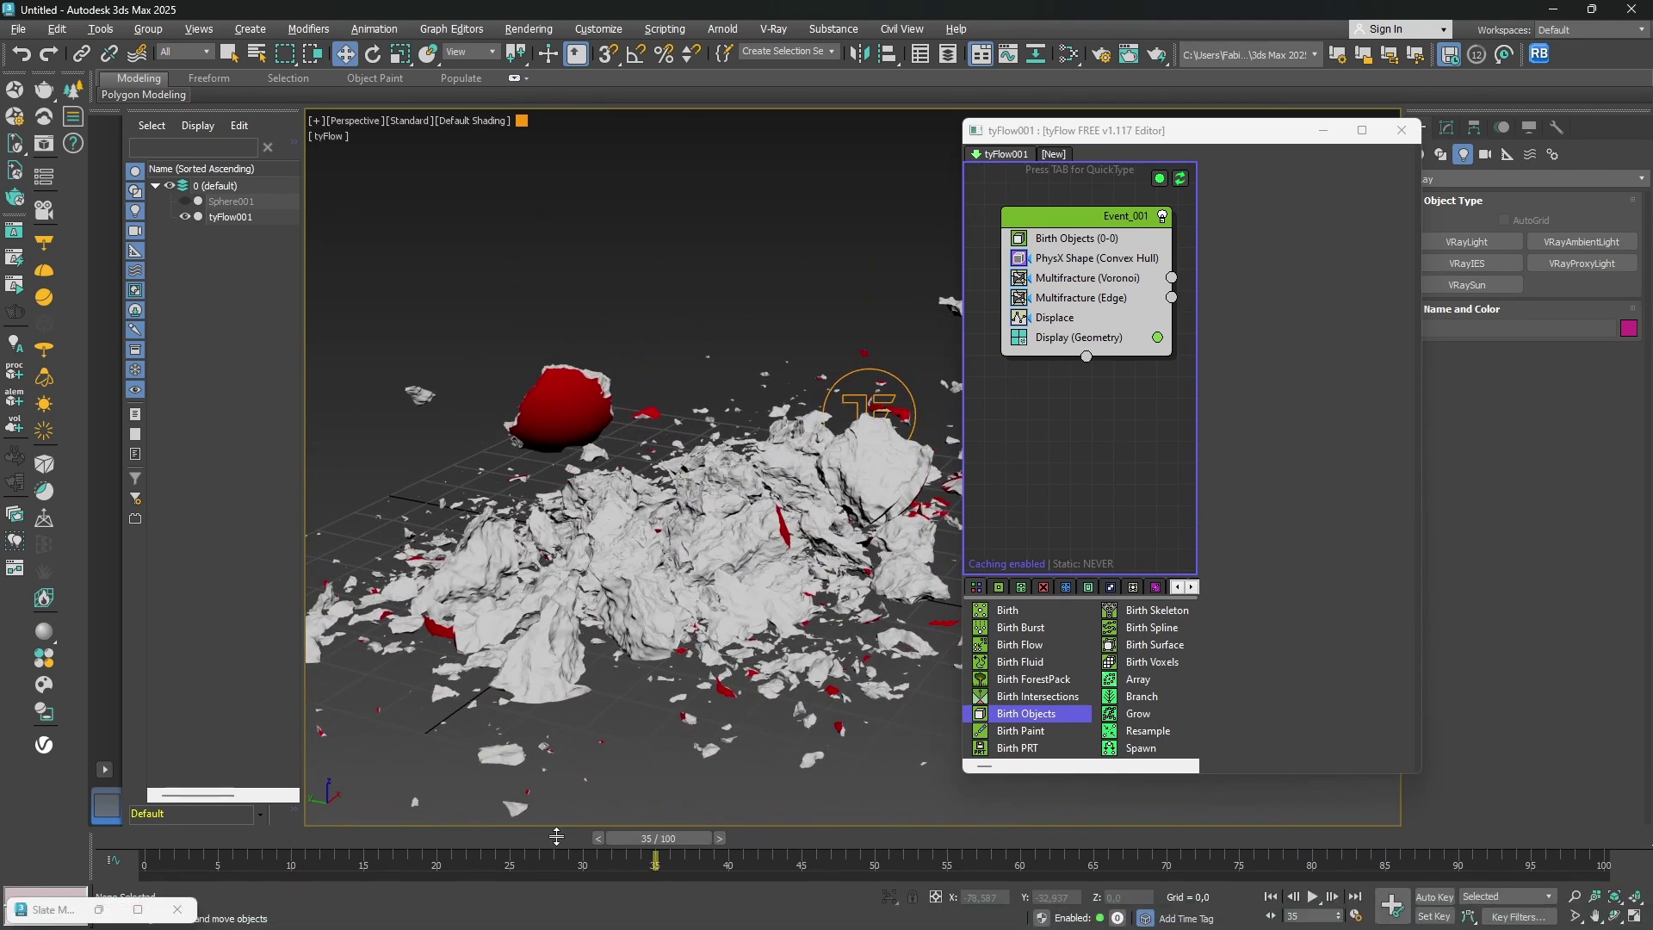
{"action": "left_click_drag", "start_coordinate": [469, 842], "coordinate": [359, 845]}
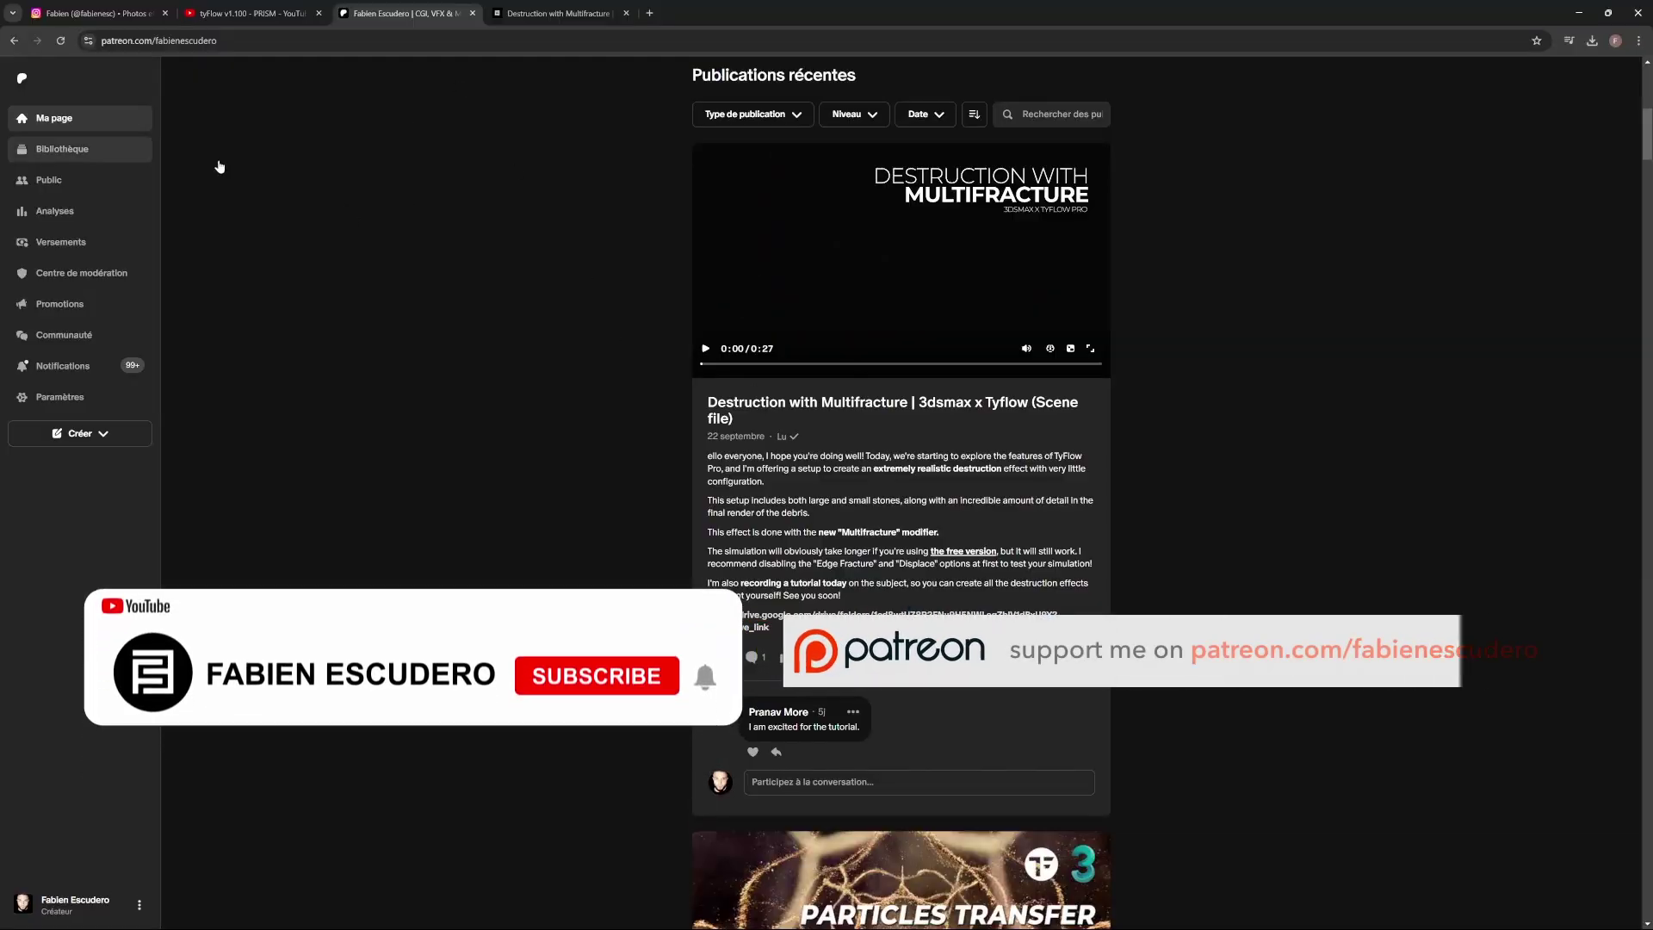
Switch to the browser to look through the Patreon posts and the Gumroad product page for Destruction with Multifracture.
{"action": "scroll", "coordinate": [946, 504], "scroll_direction": "down", "scroll_amount": 12}
{"action": "scroll", "coordinate": [946, 504], "scroll_direction": "down", "scroll_amount": 15}
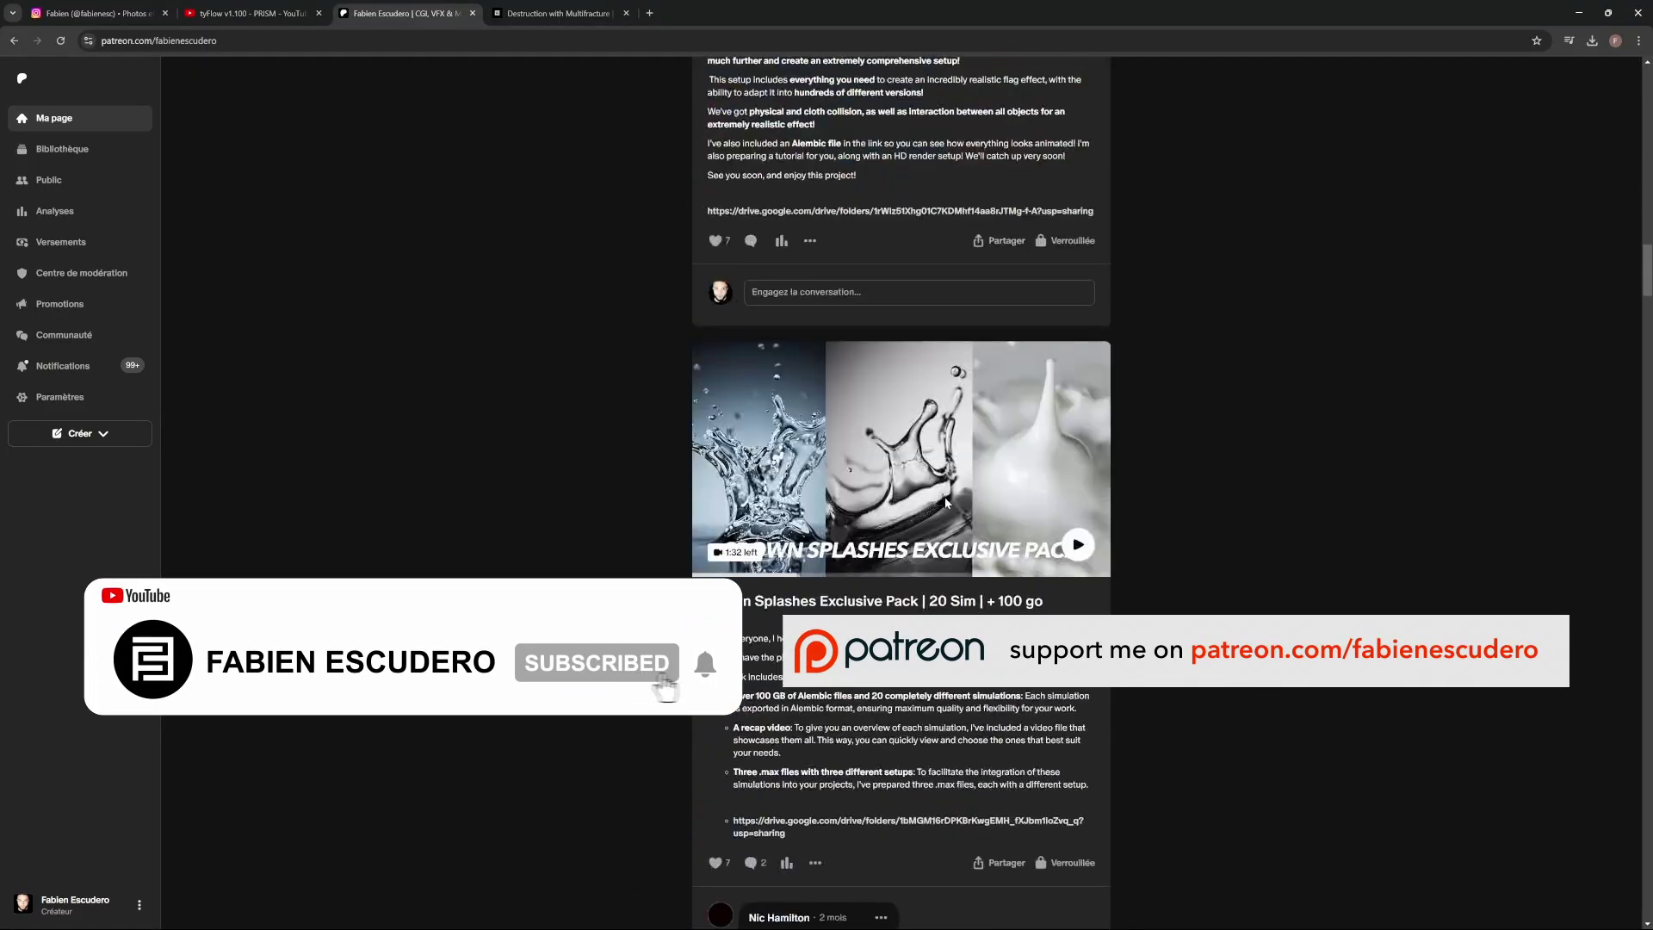
{"action": "scroll", "coordinate": [720, 579], "scroll_direction": "down", "scroll_amount": 3}
{"action": "scroll", "coordinate": [720, 578], "scroll_direction": "down", "scroll_amount": 20}
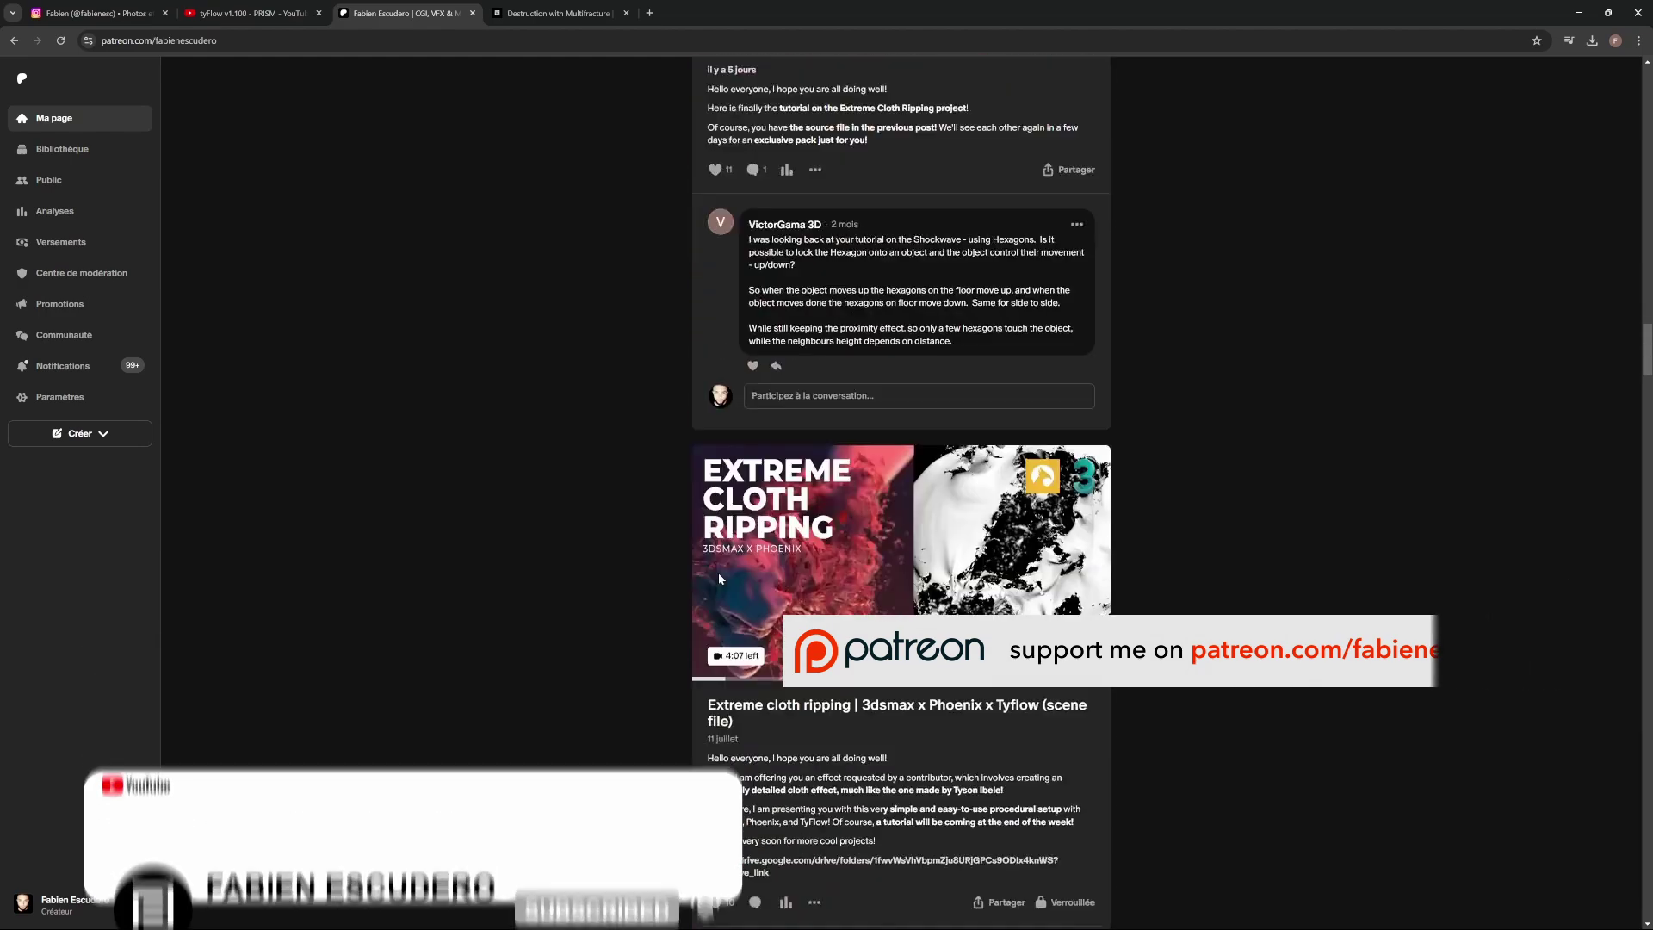
{"action": "scroll", "coordinate": [719, 579], "scroll_direction": "down", "scroll_amount": 10}
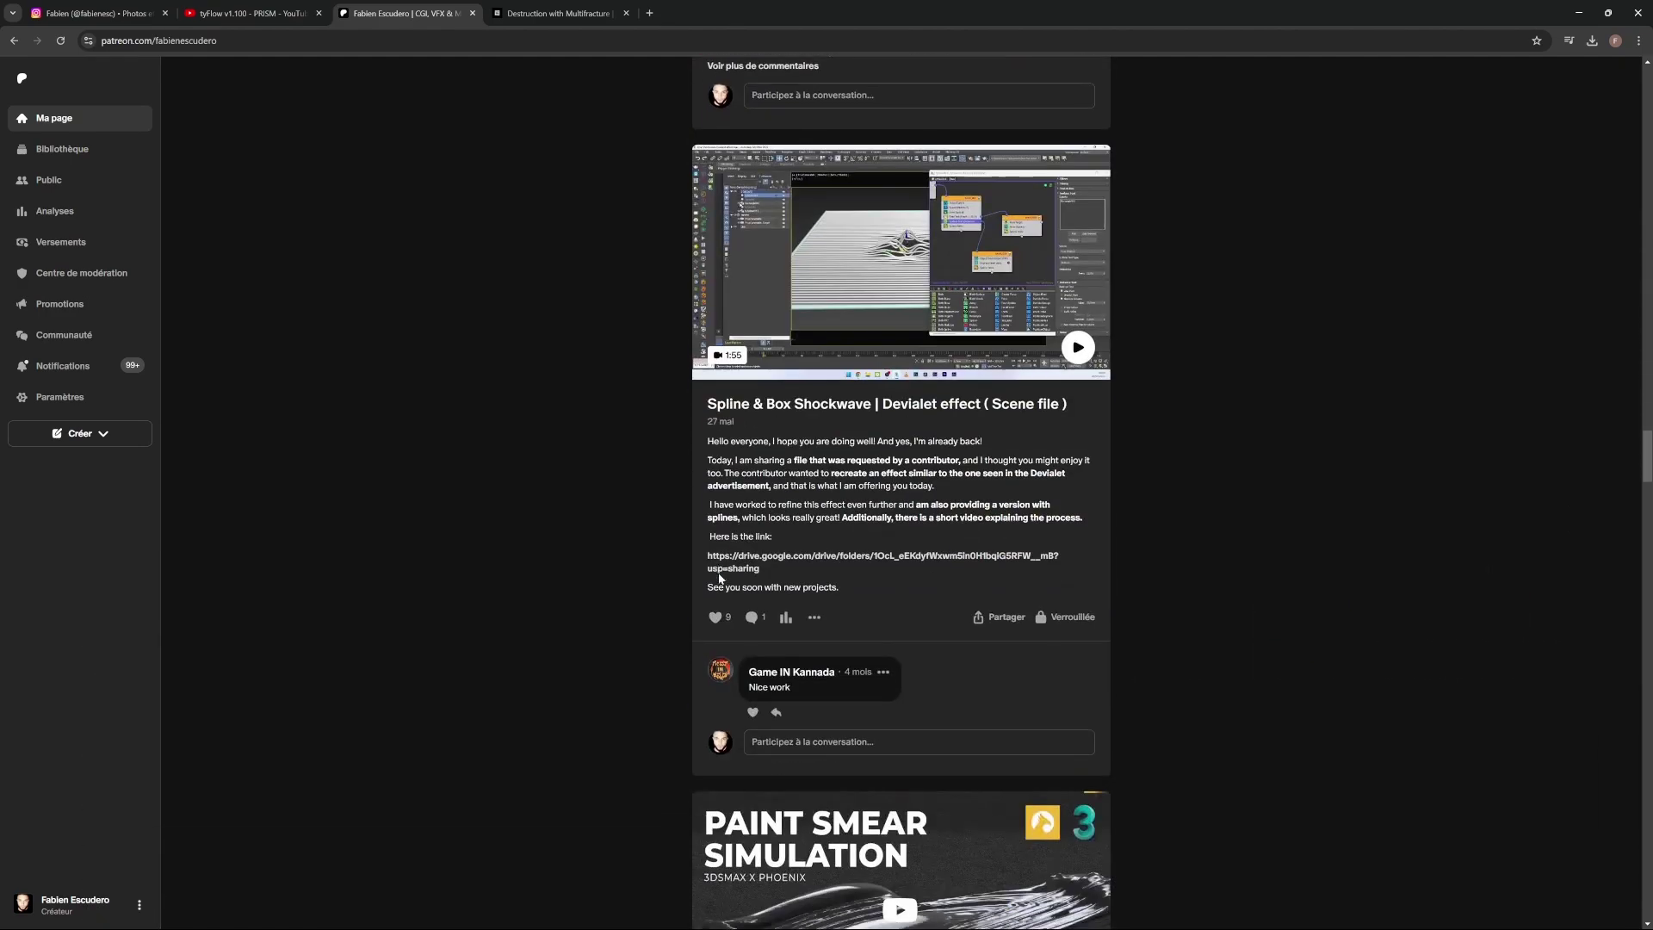
{"action": "left_click", "coordinate": [586, 11]}
{"action": "scroll", "coordinate": [606, 661], "scroll_direction": "down", "scroll_amount": 2}
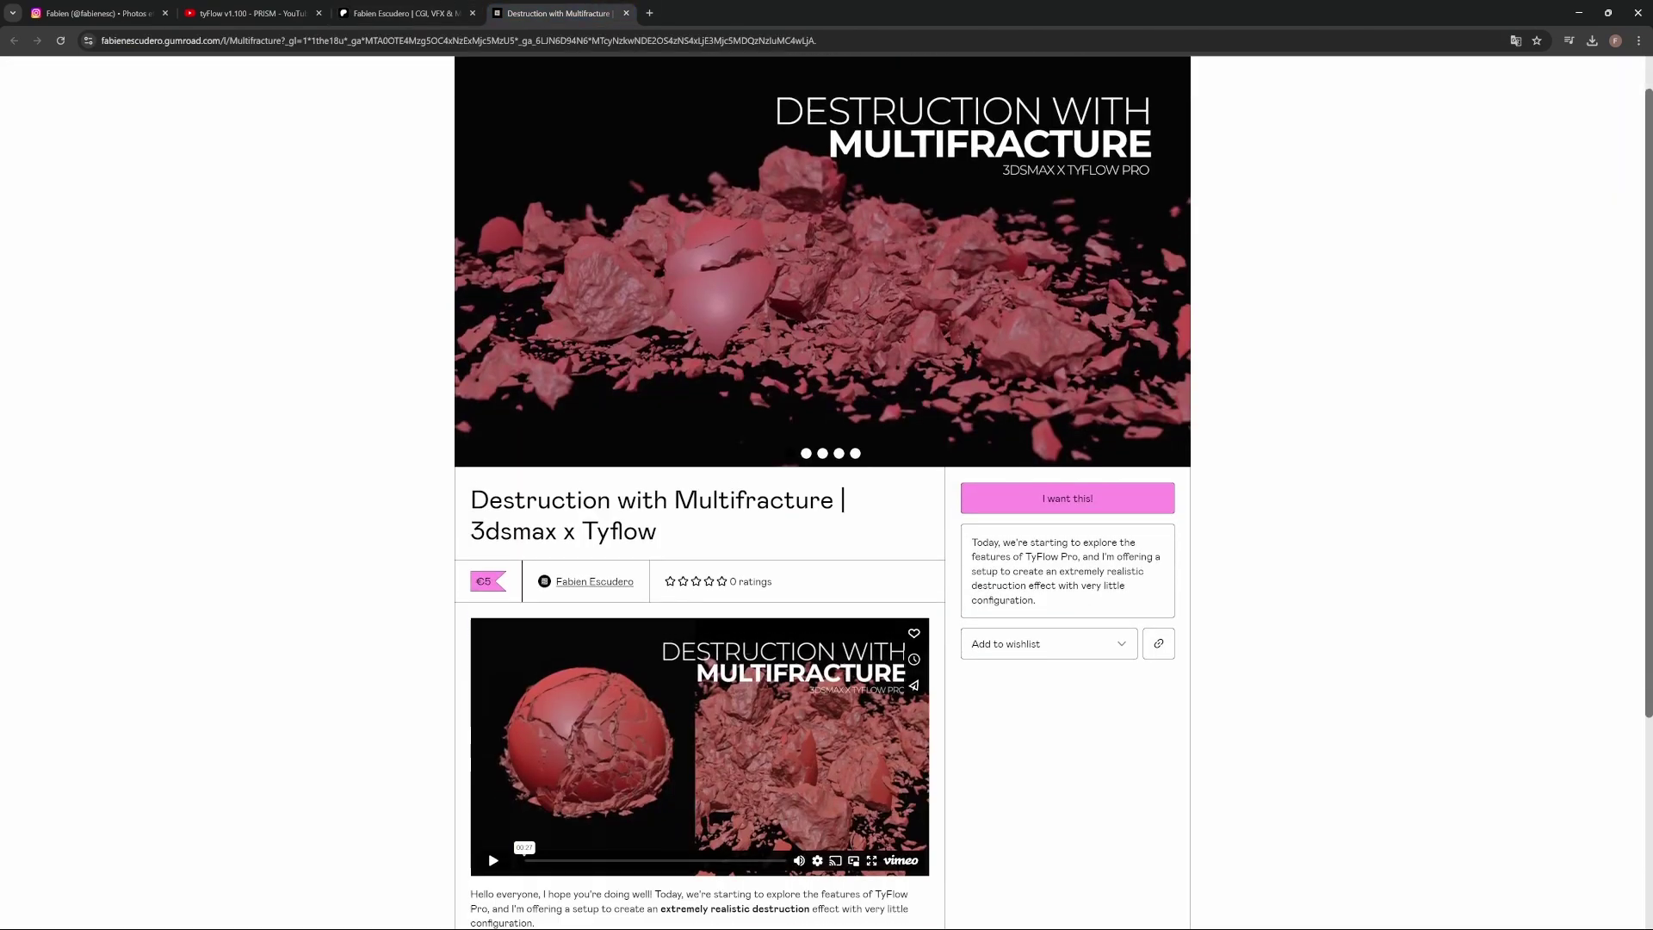